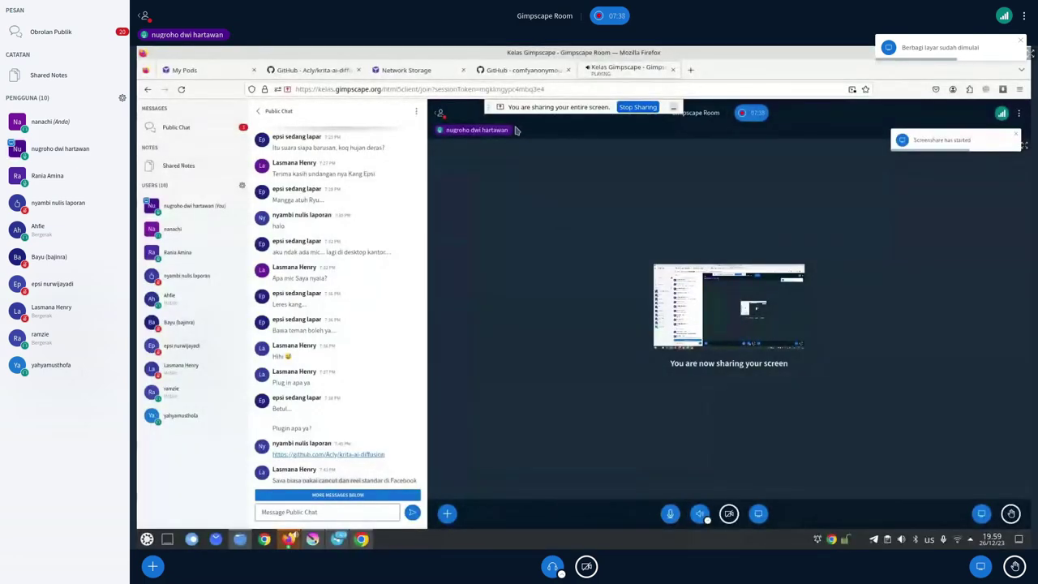
Step: Show the ComfyUI GitHub page in Firefox, then bring Krita's start screen forward
{"action": "left_click", "coordinate": [508, 72]}
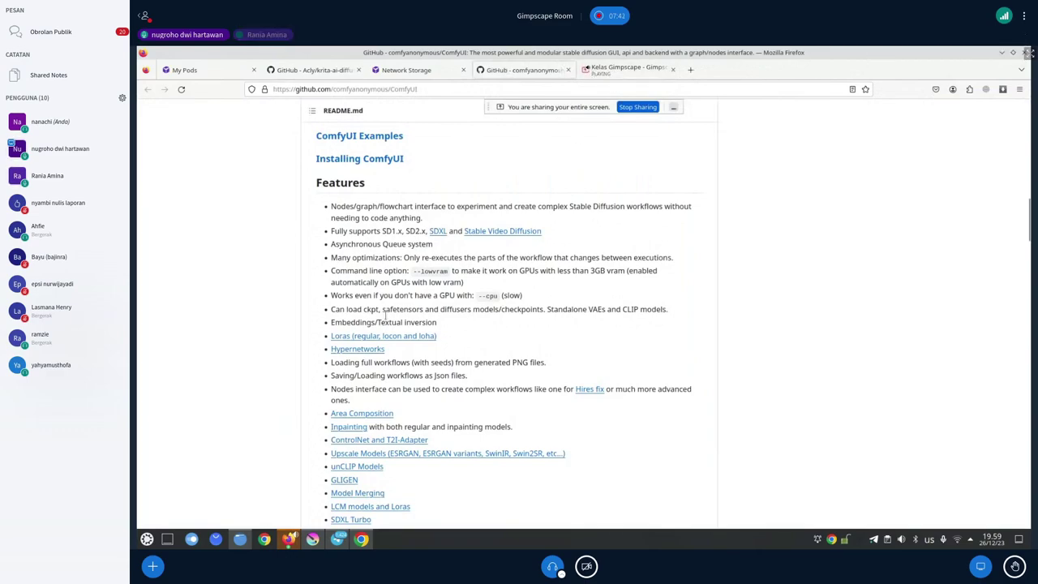
{"action": "left_click", "coordinate": [313, 540]}
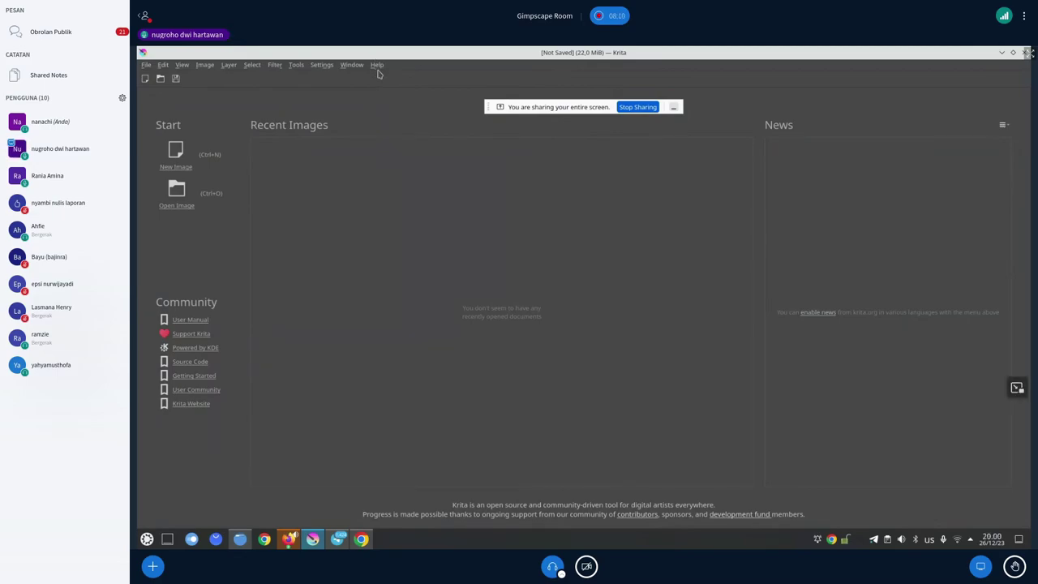
Step: Check Krita's version (5.2.2) and credits in About Krita, then close the dialog
{"action": "left_click", "coordinate": [143, 16]}
{"action": "left_click", "coordinate": [375, 70]}
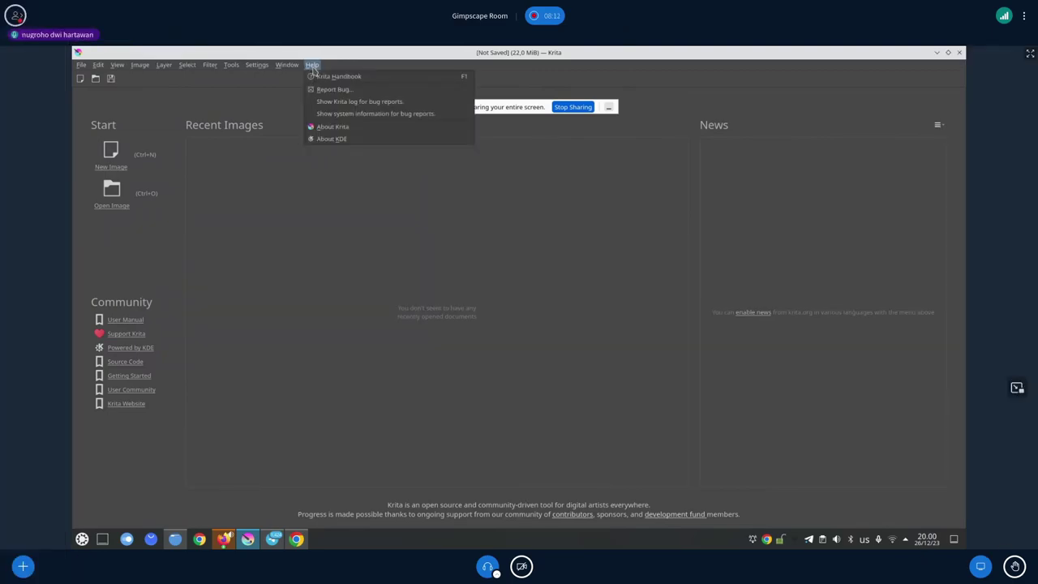
{"action": "left_click", "coordinate": [318, 130]}
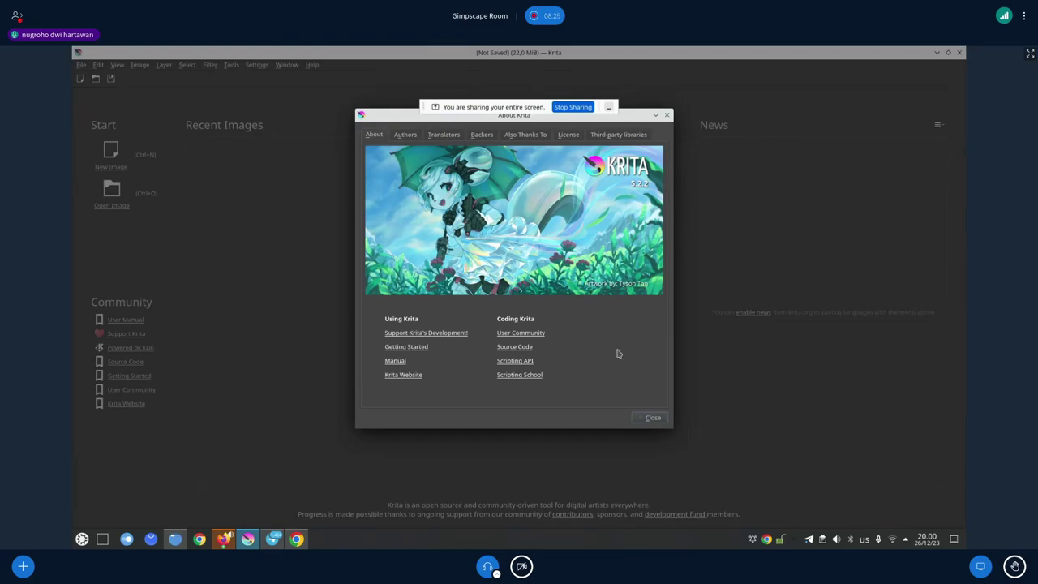
{"action": "left_click", "coordinate": [651, 418]}
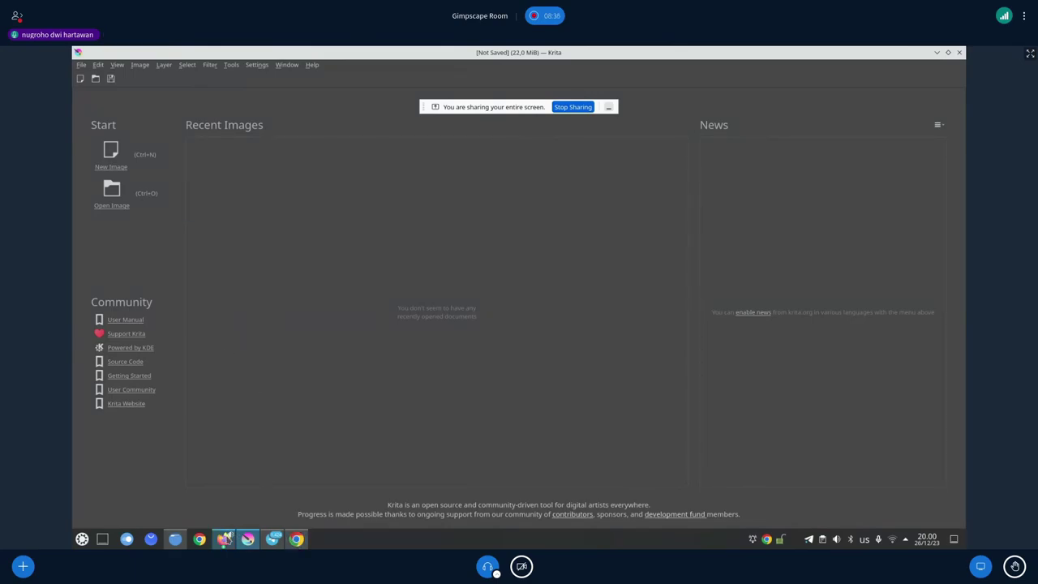
Step: Show the Acly/krita-ai-diffusion repository in Firefox and highlight its URL
{"action": "left_click", "coordinate": [224, 540]}
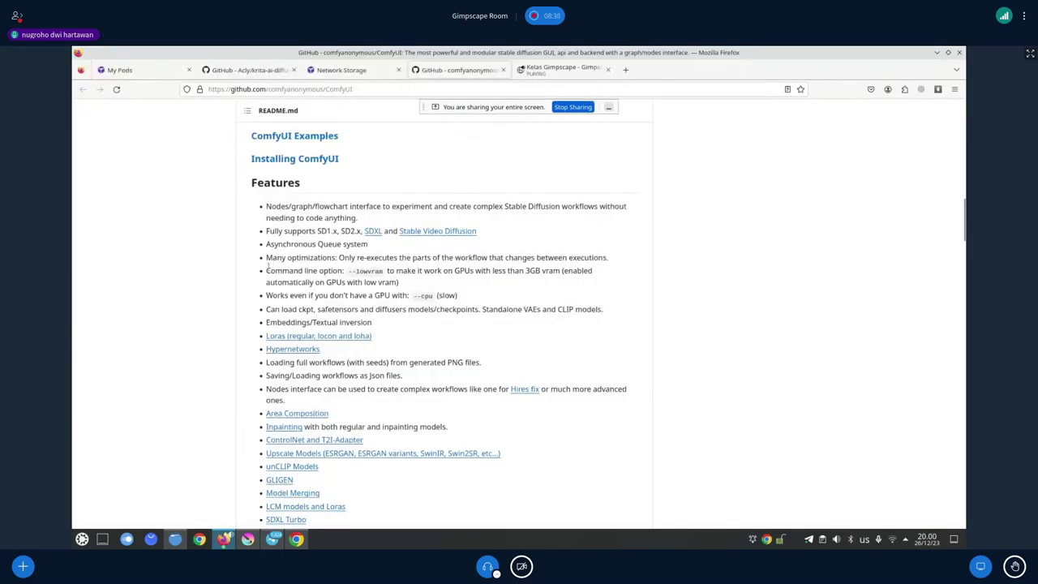
{"action": "left_click", "coordinate": [247, 70]}
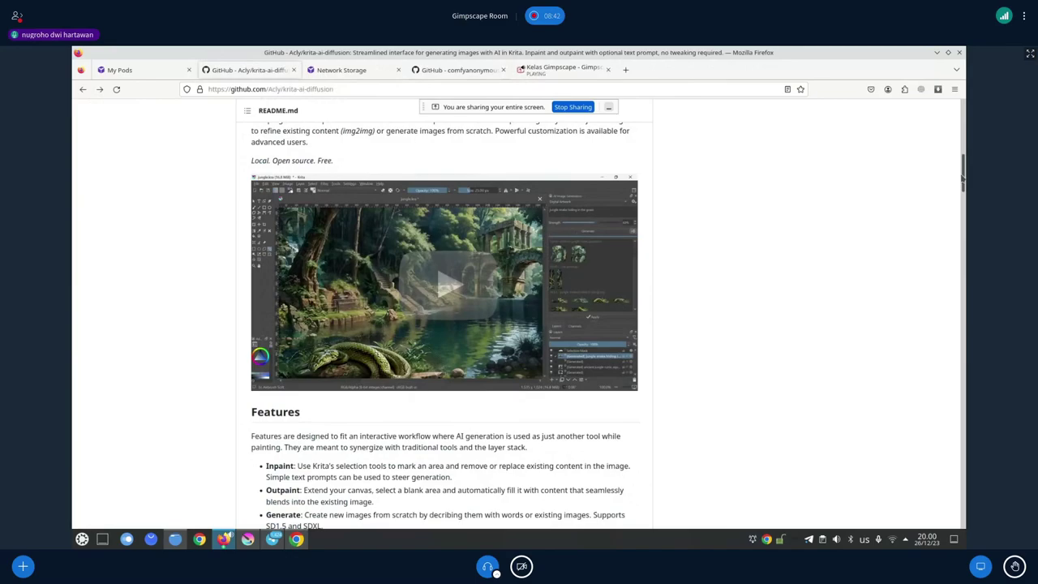
{"action": "left_click_drag", "start_coordinate": [962, 175], "coordinate": [962, 121]}
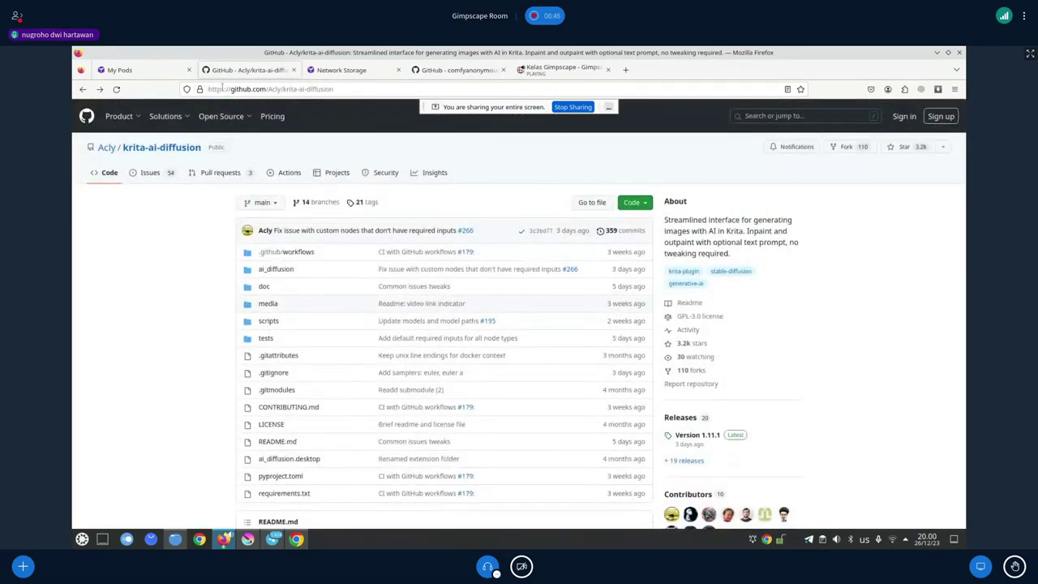
{"action": "mouse_move", "coordinate": [235, 76]}
{"action": "left_mouse_down"}
{"action": "mouse_move", "coordinate": [329, 114]}
{"action": "mouse_move", "coordinate": [223, 74]}
{"action": "left_mouse_up"}
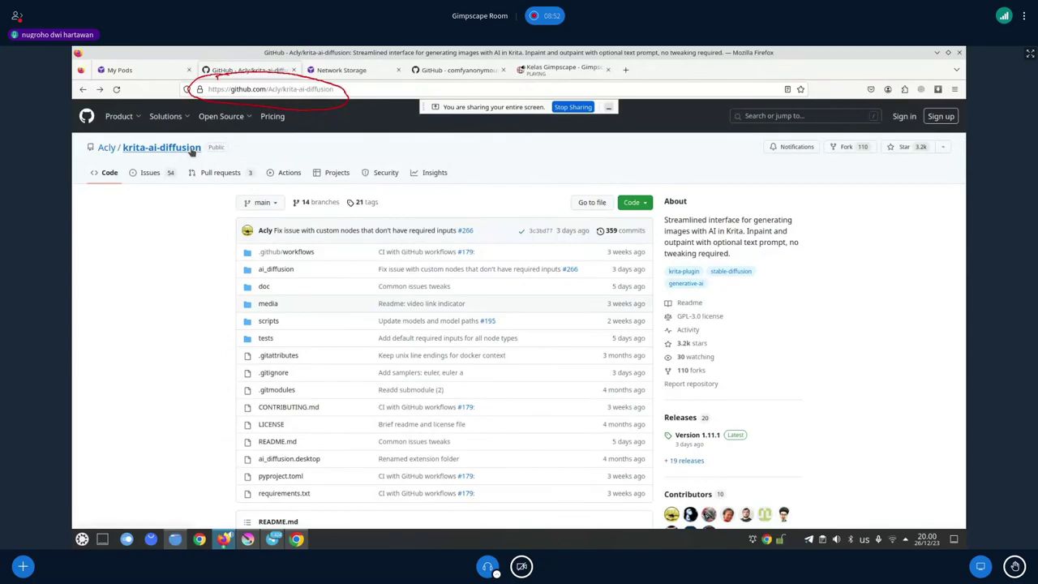
{"action": "key", "text": "super+shift+Print"}
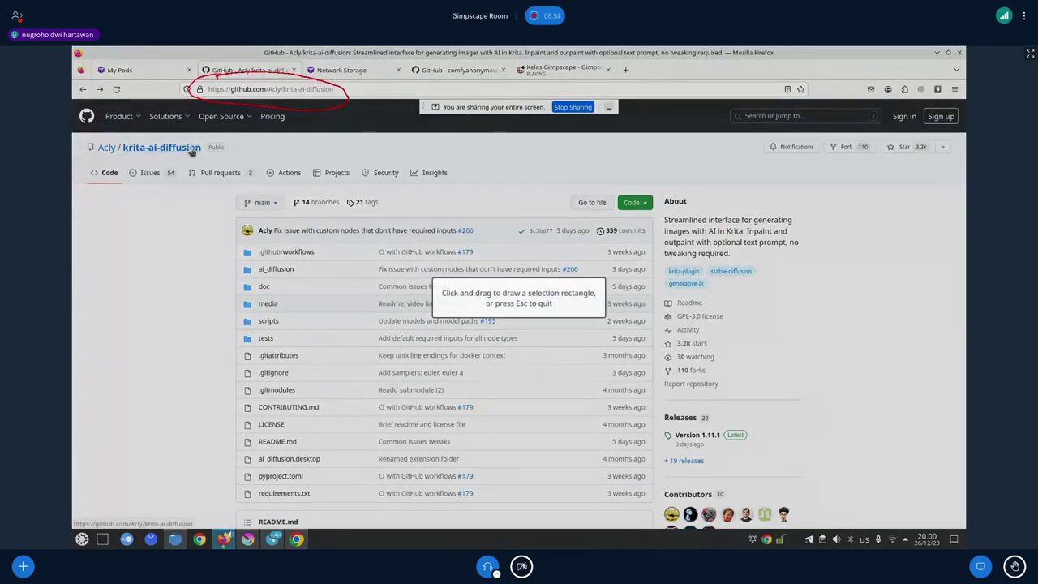
{"action": "key", "text": "Escape"}
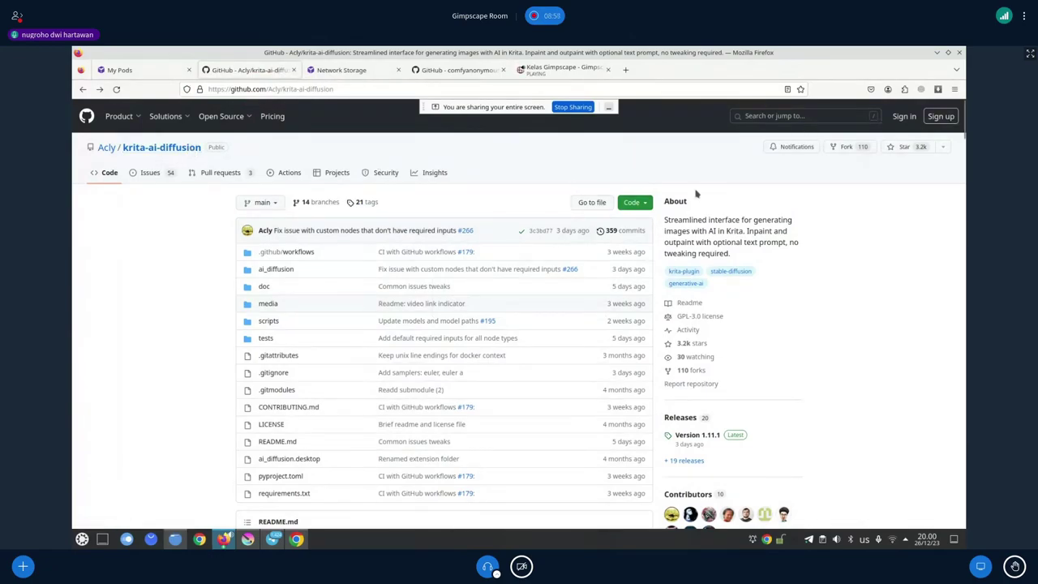
Step: Highlight the README's Installation heading and Linux pykrita folder path, then return to Krita
{"action": "left_click_drag", "start_coordinate": [960, 148], "coordinate": [962, 180]}
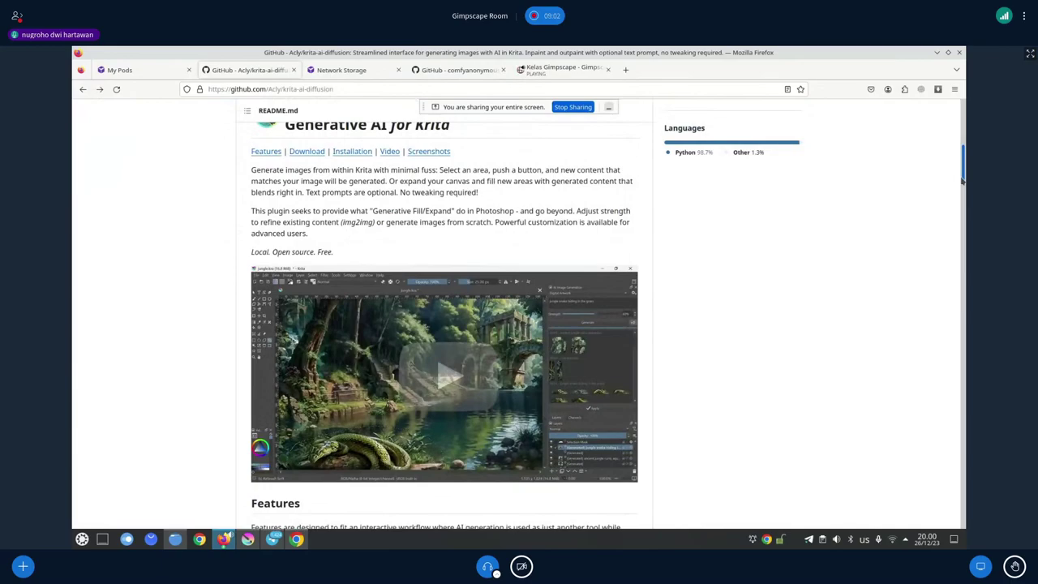
{"action": "left_click_drag", "start_coordinate": [961, 179], "coordinate": [959, 261]}
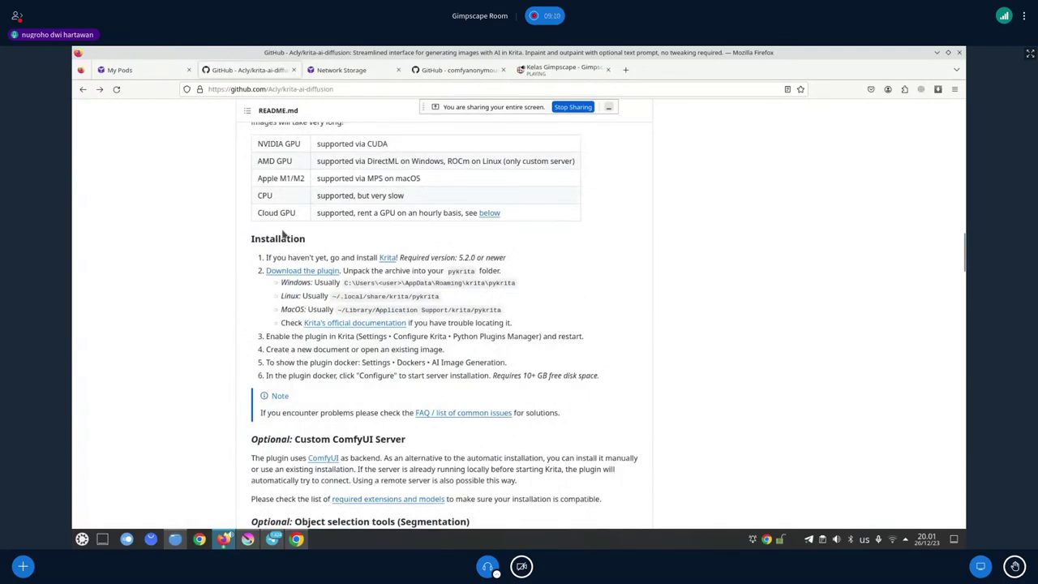
{"action": "mouse_move", "coordinate": [276, 229]}
{"action": "left_mouse_down"}
{"action": "mouse_move", "coordinate": [328, 253]}
{"action": "mouse_move", "coordinate": [276, 230]}
{"action": "left_mouse_up"}
{"action": "left_click_drag", "start_coordinate": [441, 297], "coordinate": [442, 298]}
{"action": "left_click", "coordinate": [247, 539]}
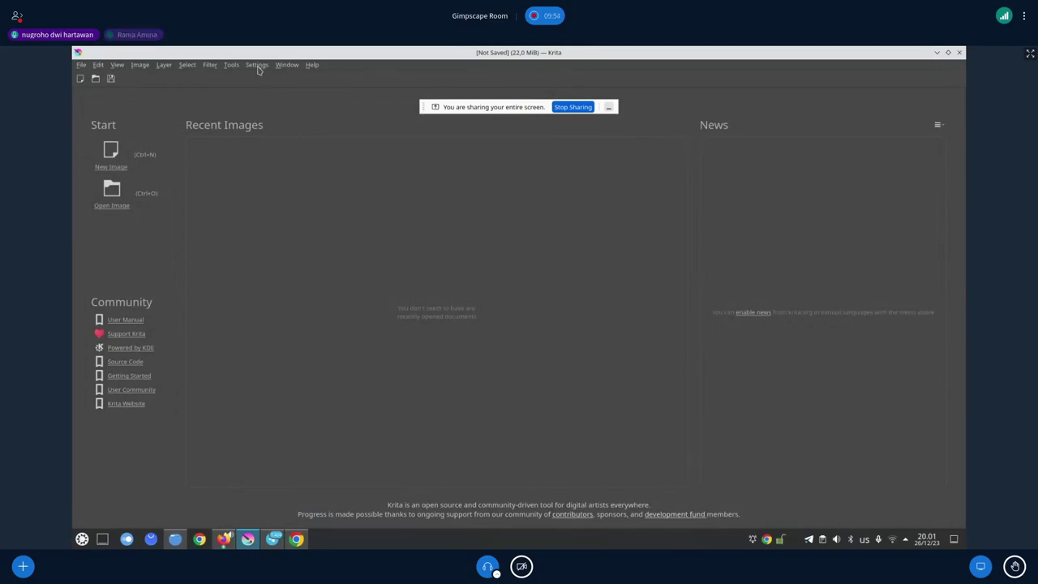
Step: Show the Resource Folder path under General > Resources in Configure Krita
{"action": "left_click", "coordinate": [257, 67]}
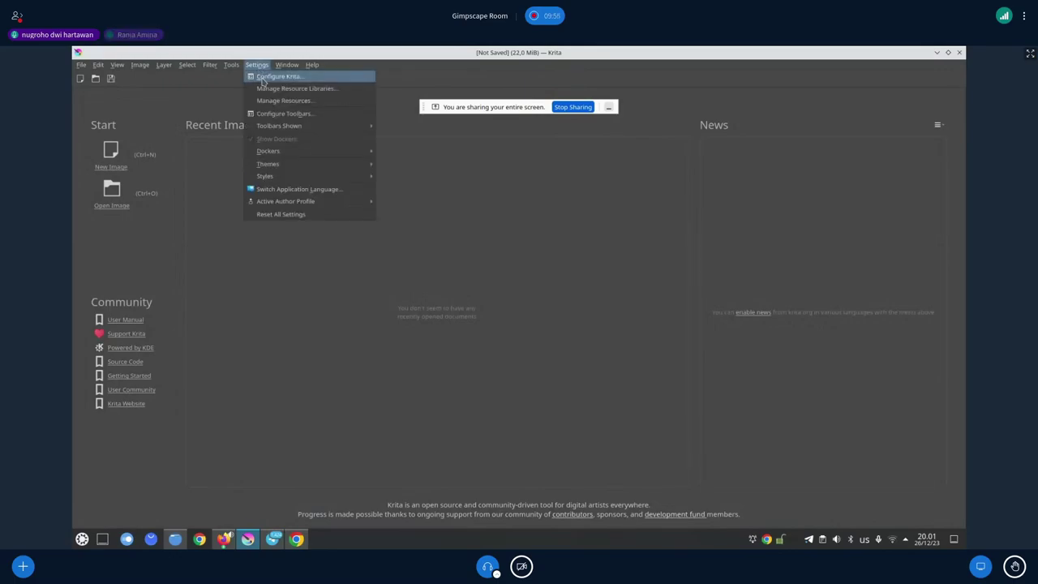
{"action": "left_click", "coordinate": [262, 78]}
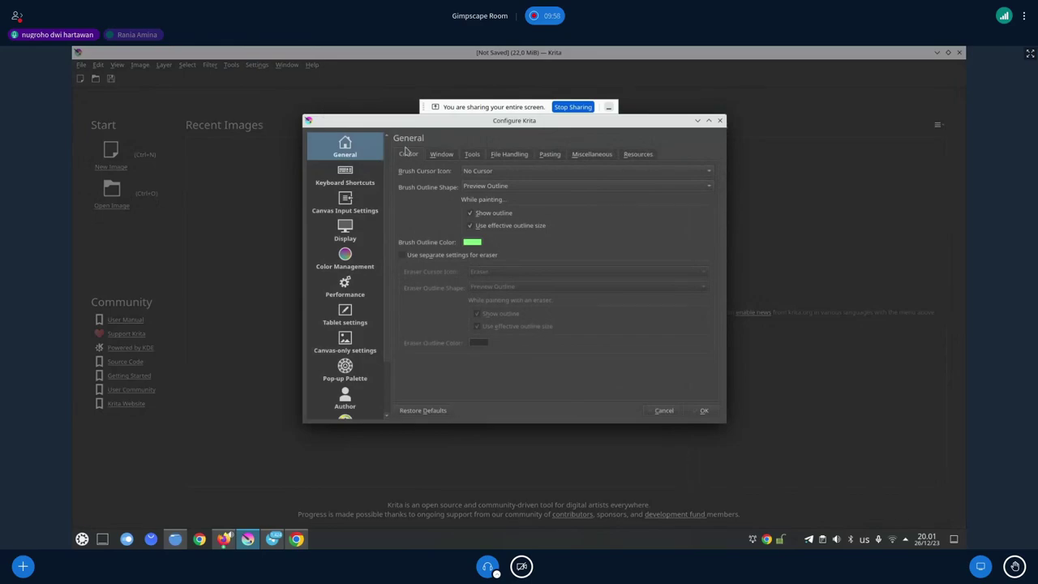
{"action": "left_click", "coordinate": [637, 155]}
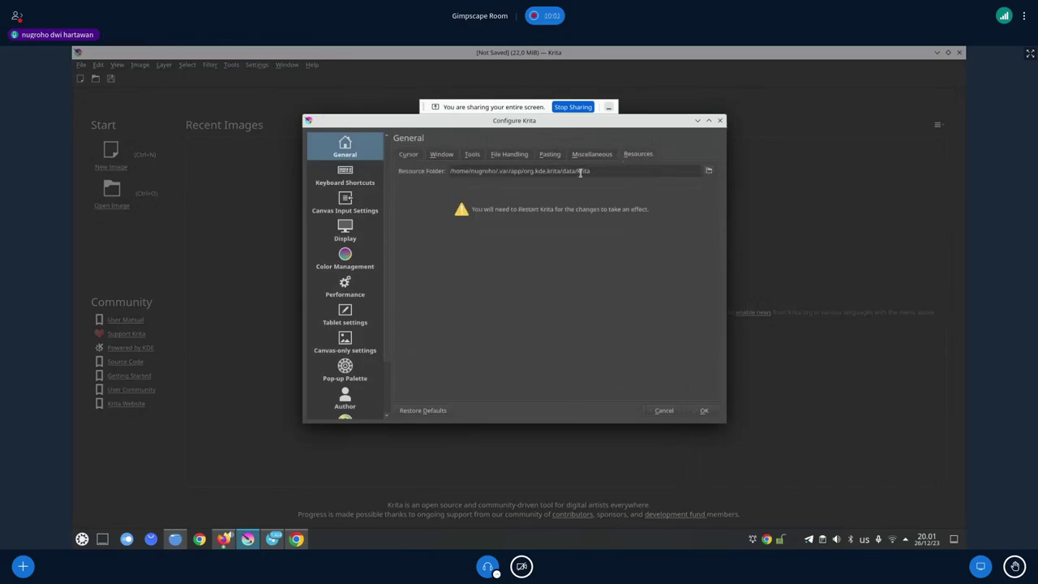
{"action": "mouse_move", "coordinate": [579, 171]}
{"action": "left_mouse_down"}
{"action": "mouse_move", "coordinate": [562, 196]}
{"action": "mouse_move", "coordinate": [595, 163]}
{"action": "left_mouse_up"}
Step: Browse the resource folder into pykrita/ai_diffusion to confirm the plugin is installed
{"action": "left_click", "coordinate": [710, 172]}
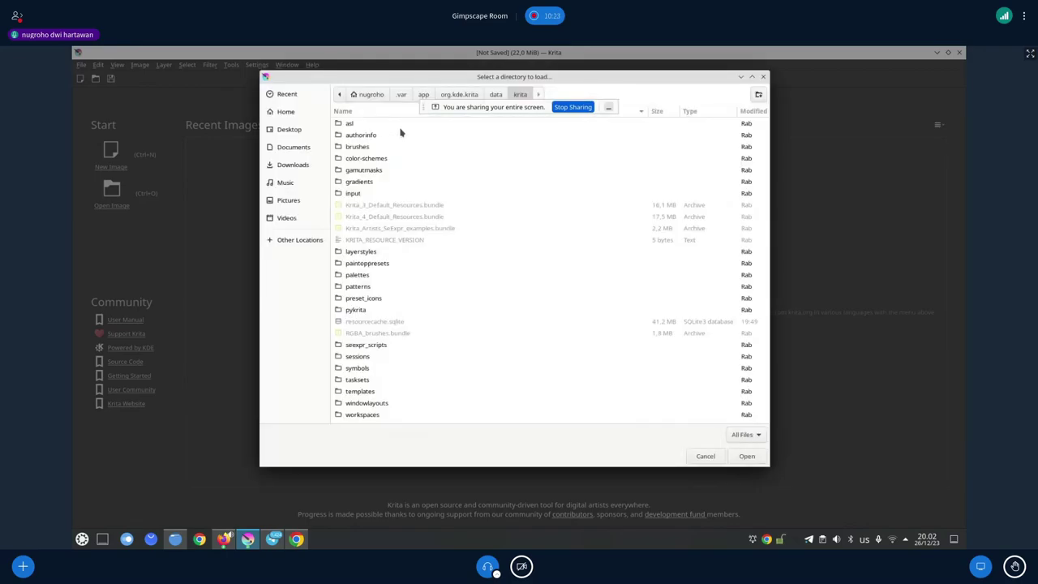
{"action": "double_click", "coordinate": [340, 312]}
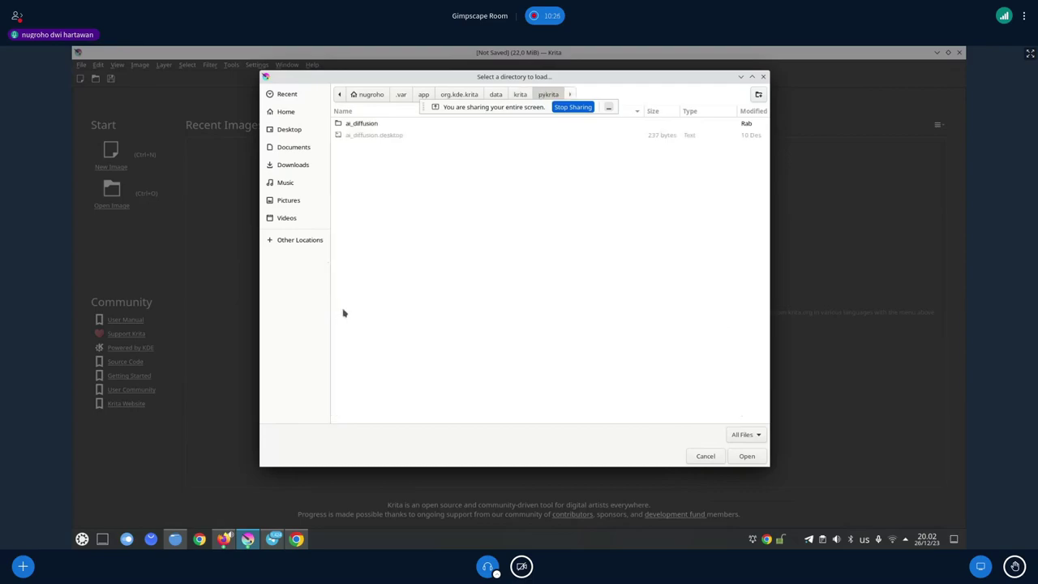
{"action": "double_click", "coordinate": [362, 124]}
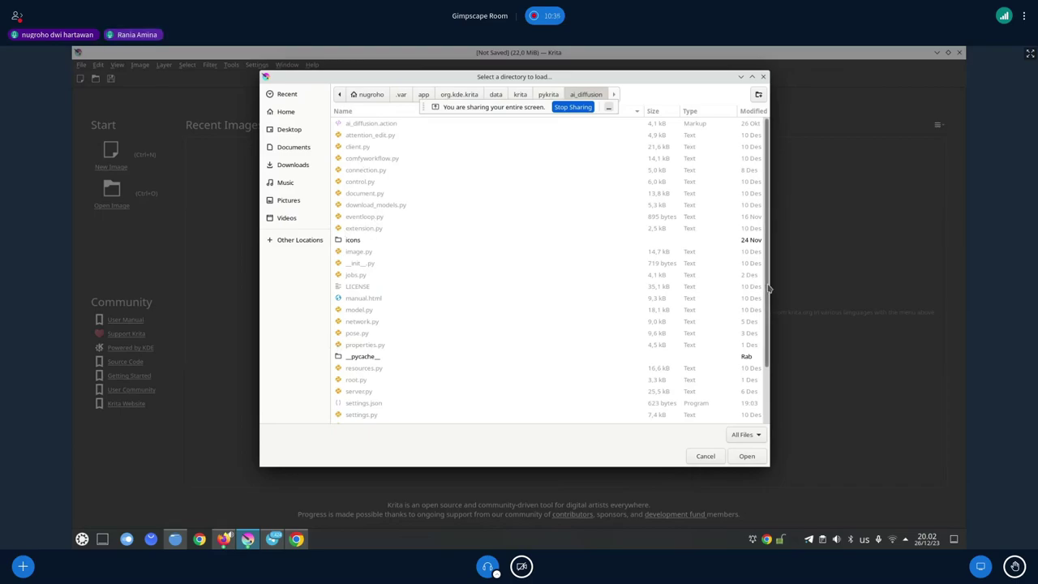
{"action": "scroll", "coordinate": [648, 276], "scroll_direction": "down", "scroll_amount": 2}
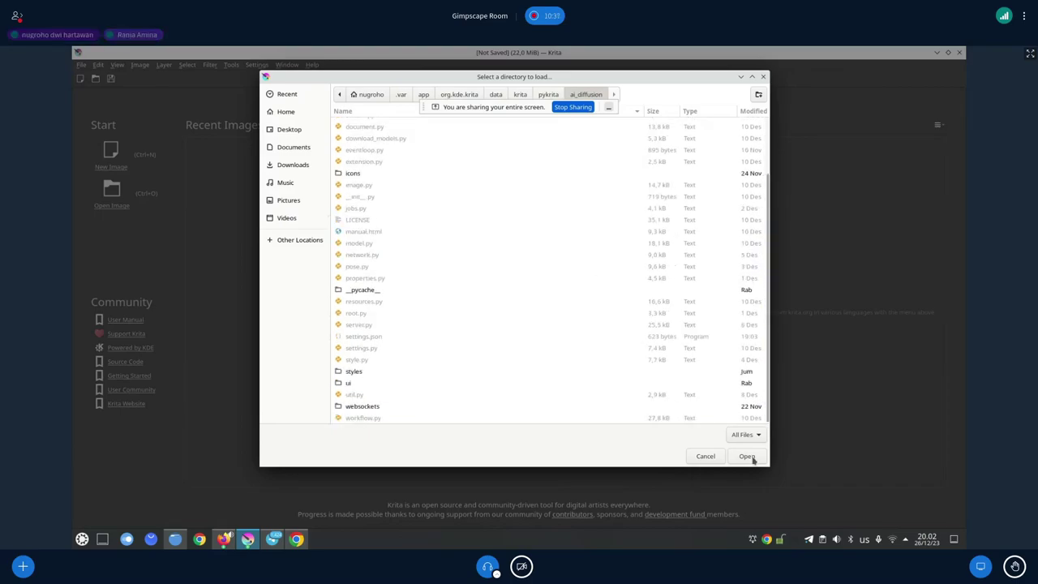
{"action": "left_click", "coordinate": [705, 455]}
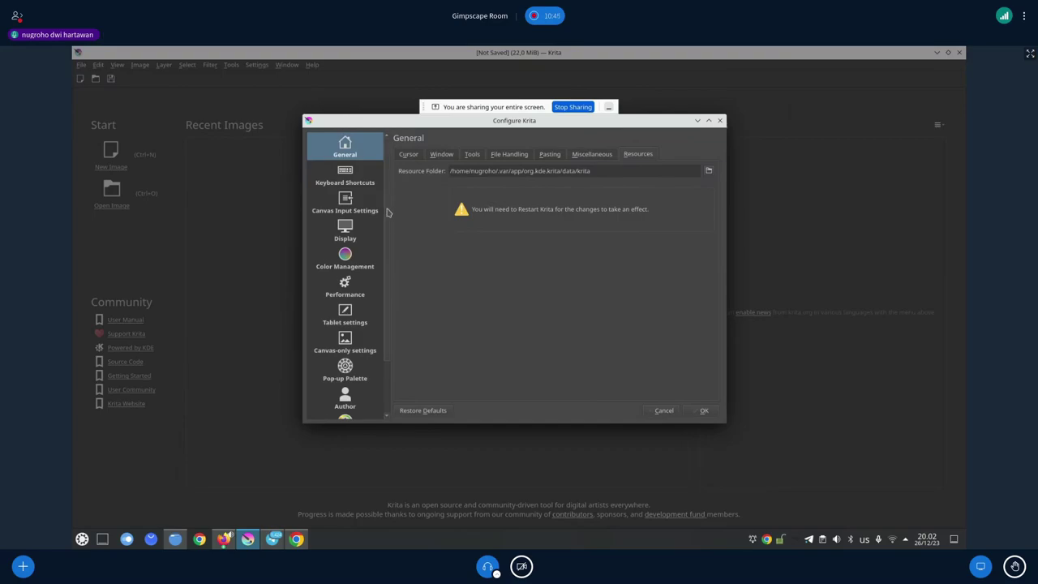
Step: Verify AI Image Diffusion is enabled in Python Plugin Manager, then cancel out of preferences
{"action": "scroll", "coordinate": [384, 243], "scroll_direction": "down", "scroll_amount": 3}
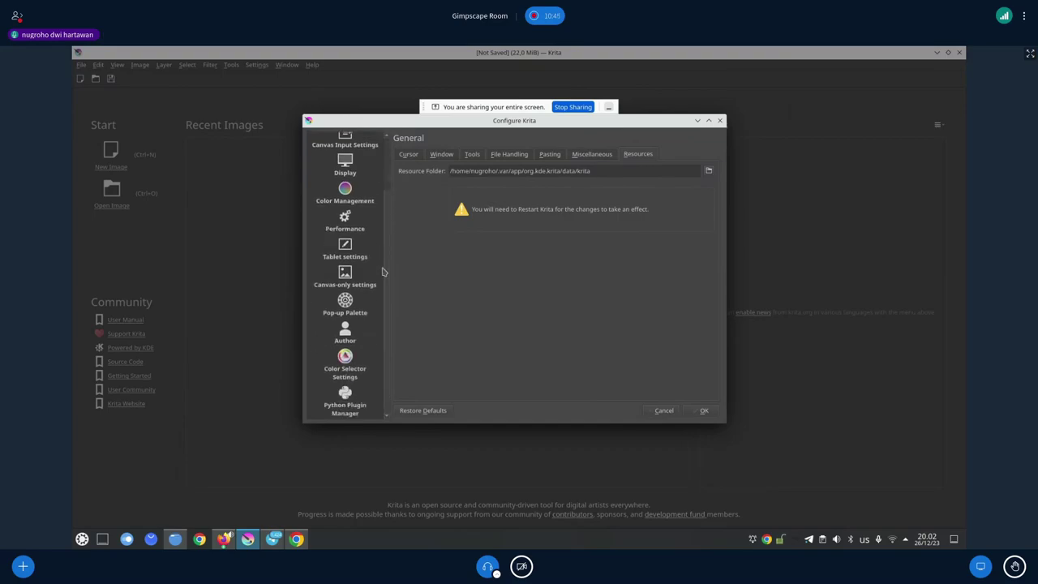
{"action": "left_click", "coordinate": [352, 401]}
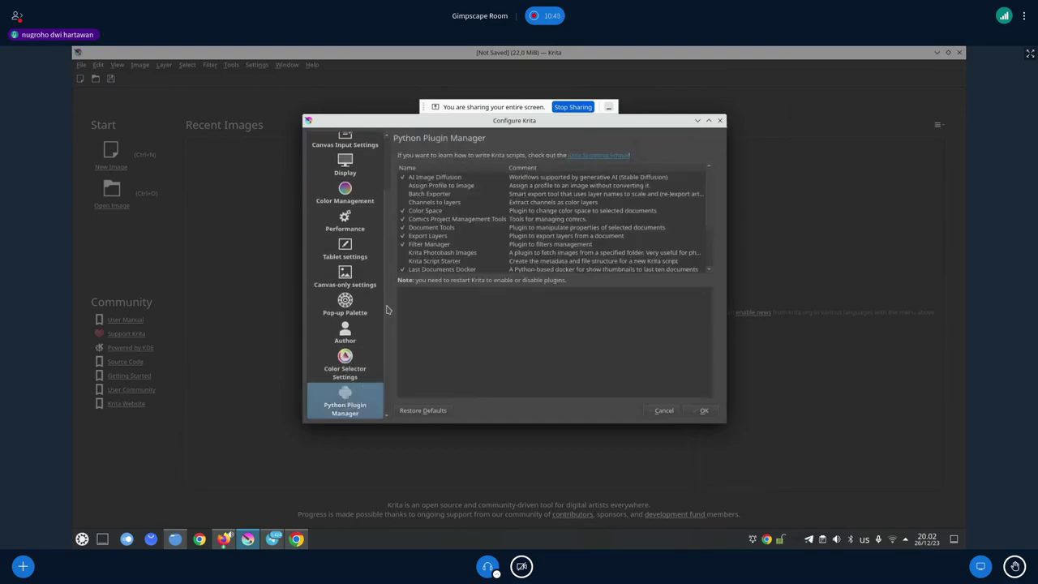
{"action": "left_click", "coordinate": [402, 175]}
{"action": "left_click_drag", "start_coordinate": [404, 186], "coordinate": [409, 170]}
{"action": "left_click", "coordinate": [402, 176]}
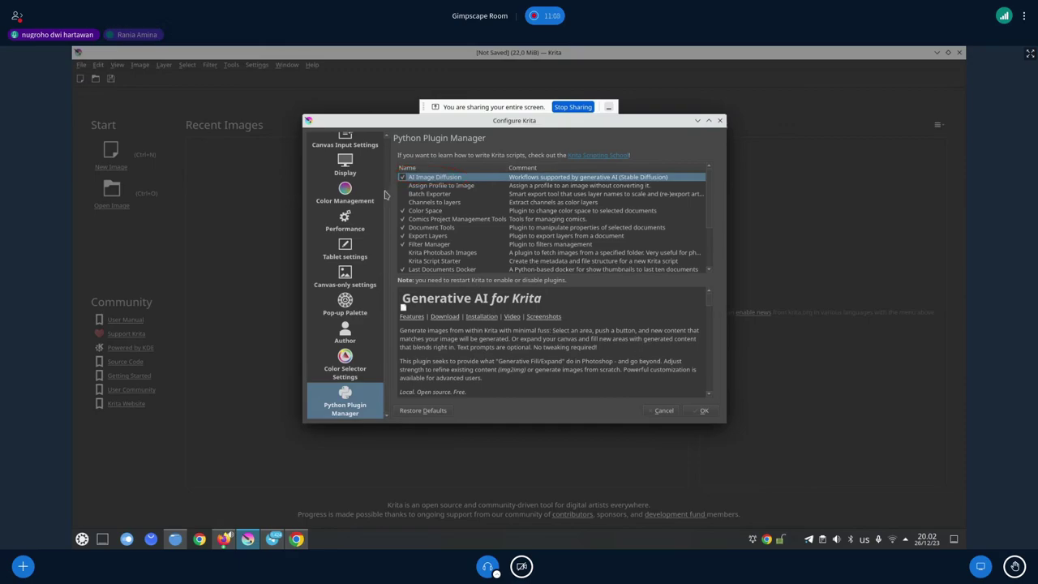
{"action": "left_click", "coordinate": [665, 412]}
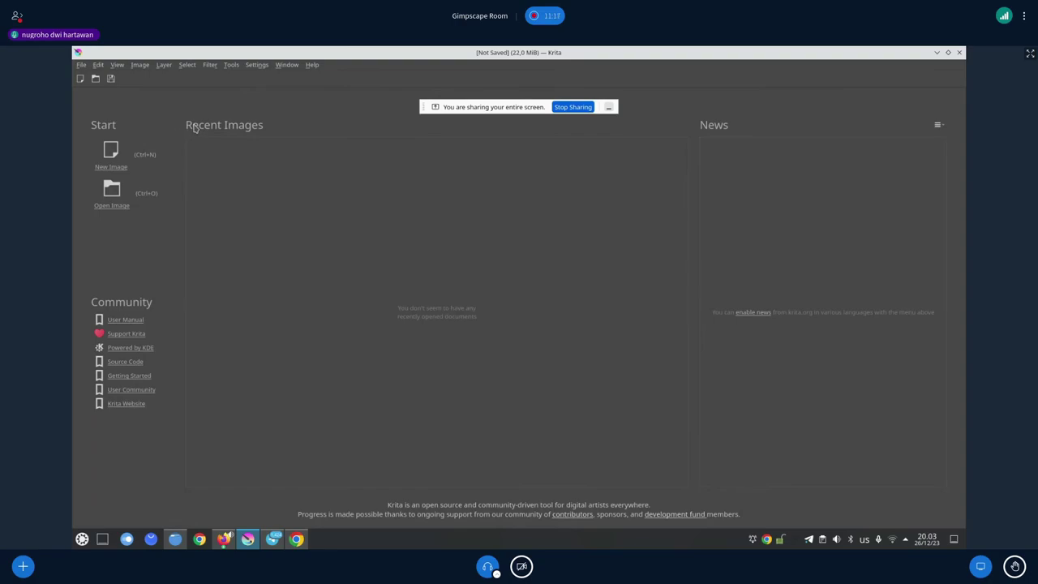
Step: Create a blank 1080×1080 canvas
{"action": "left_click", "coordinate": [82, 65]}
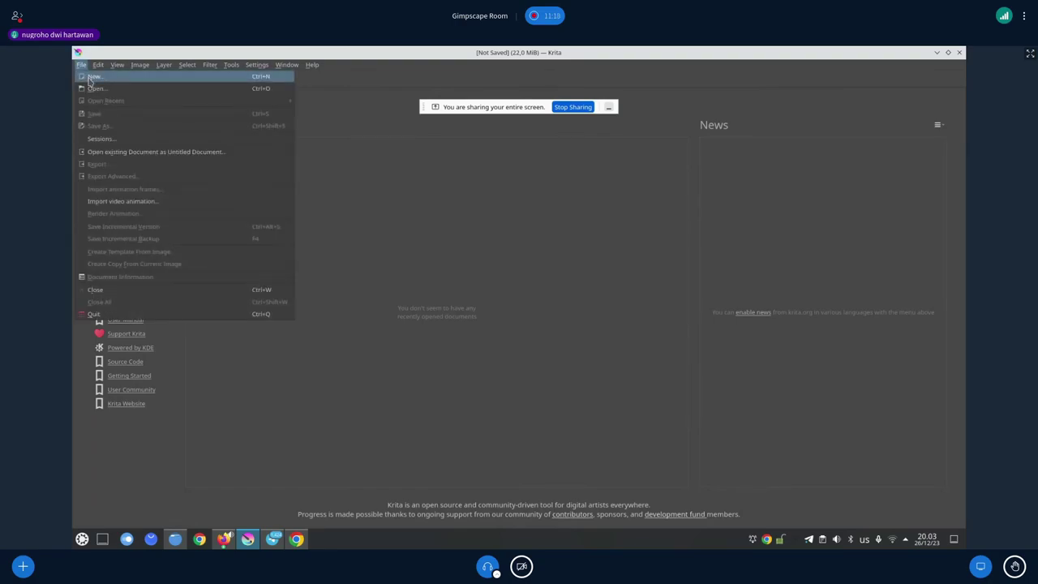
{"action": "left_click", "coordinate": [92, 76]}
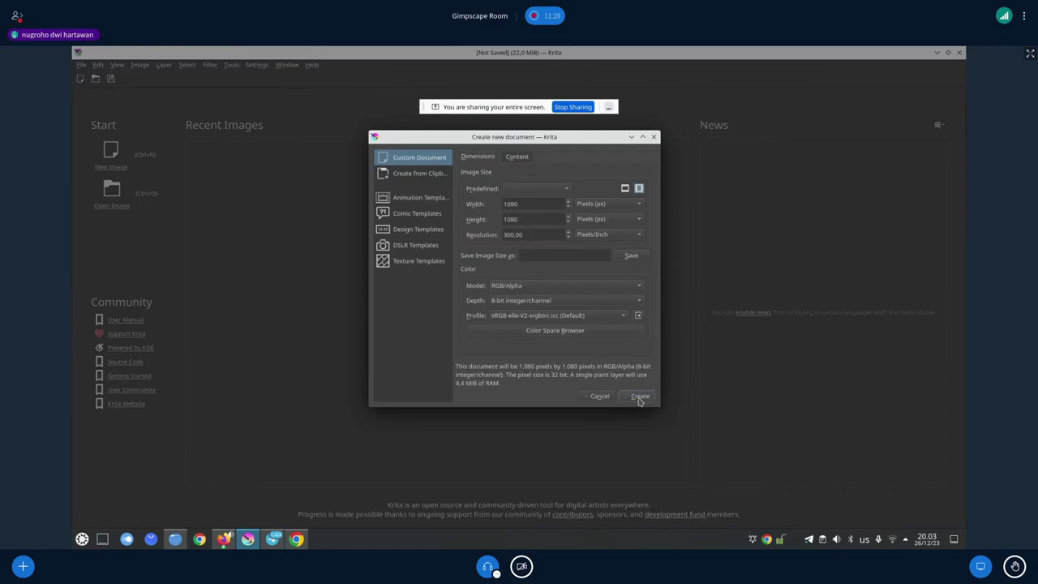
{"action": "left_click", "coordinate": [639, 395]}
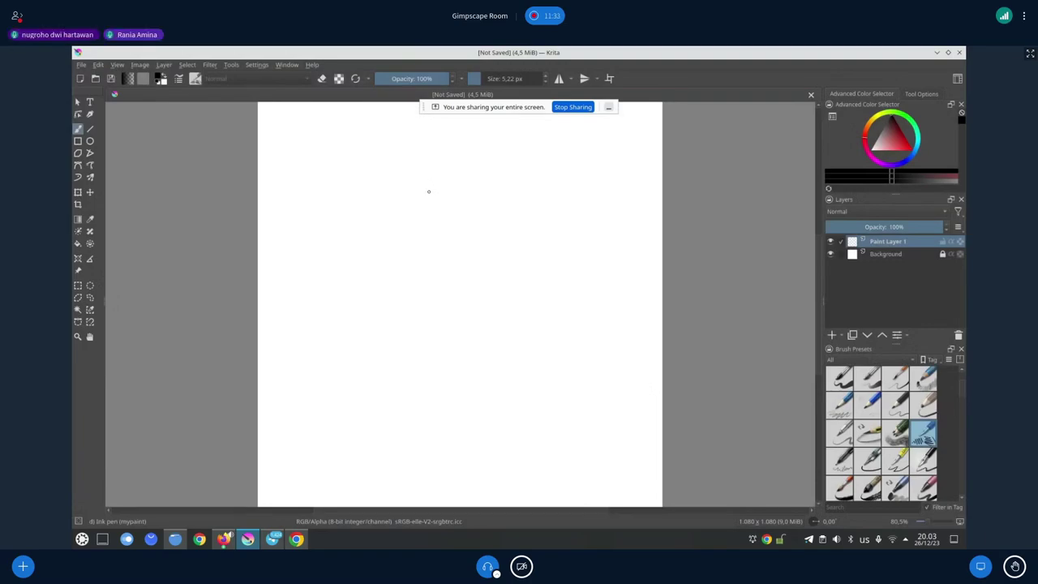
{"action": "left_click_drag", "start_coordinate": [424, 216], "coordinate": [438, 194]}
{"action": "scroll", "coordinate": [462, 182], "scroll_direction": "down", "scroll_amount": 3}
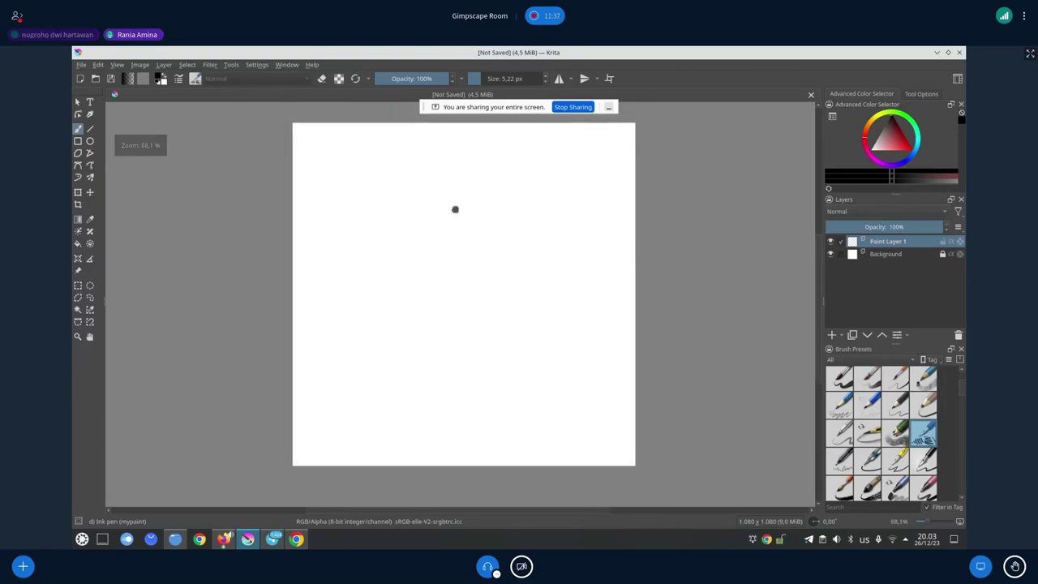
{"action": "left_click_drag", "start_coordinate": [451, 192], "coordinate": [457, 209]}
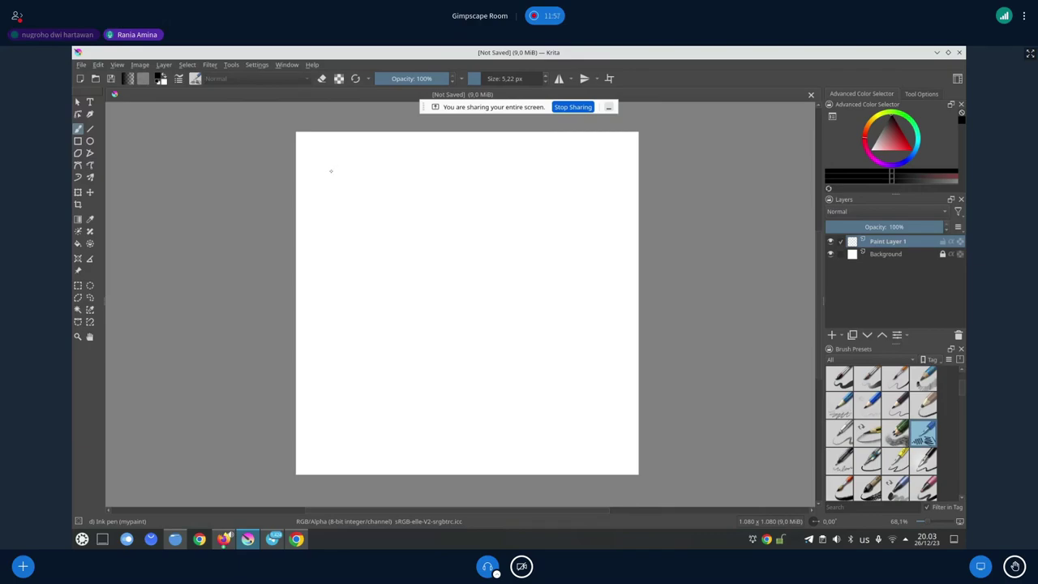
{"action": "left_click_drag", "start_coordinate": [335, 177], "coordinate": [371, 180]}
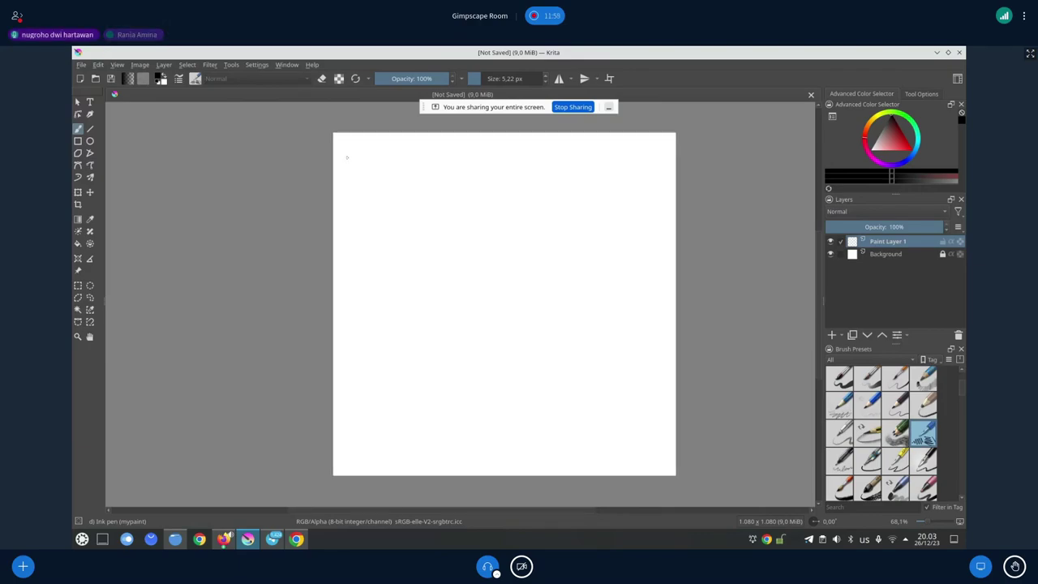
Step: Add the AI Image Generation docker and open its Configure Image Diffusion settings
{"action": "left_click", "coordinate": [287, 65]}
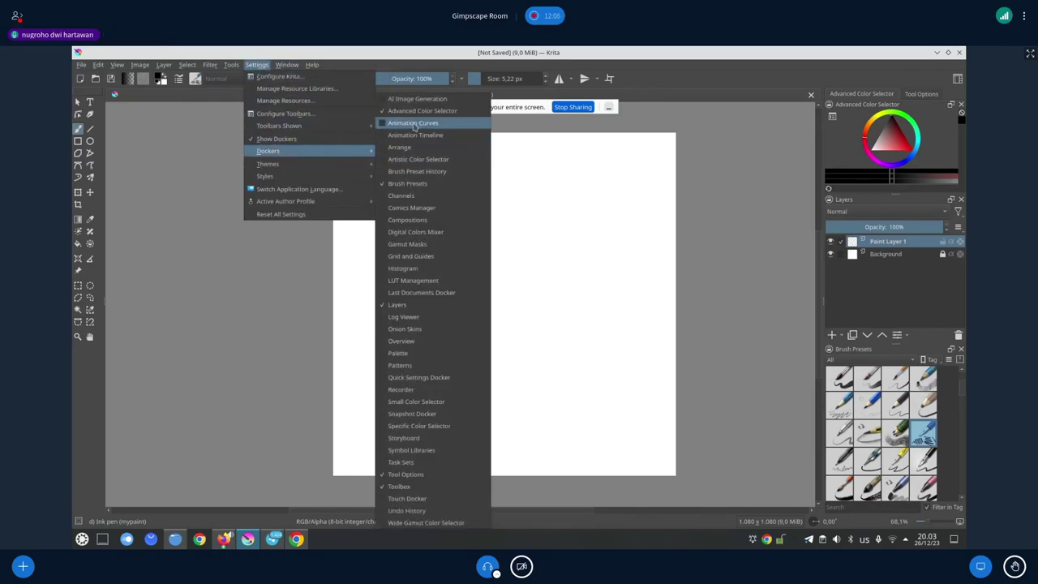
{"action": "mouse_move", "coordinate": [269, 151]}
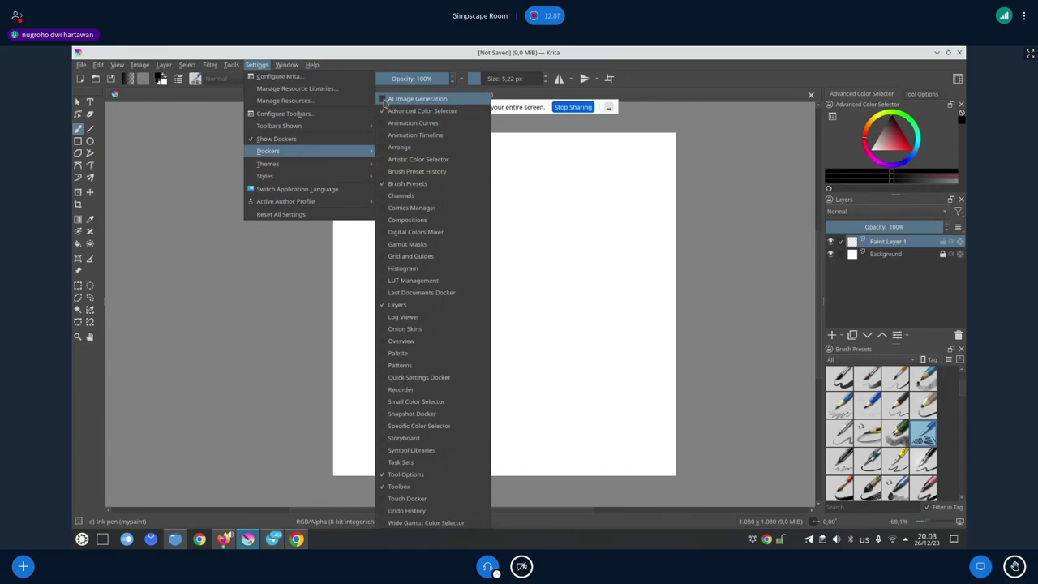
{"action": "left_click", "coordinate": [384, 100]}
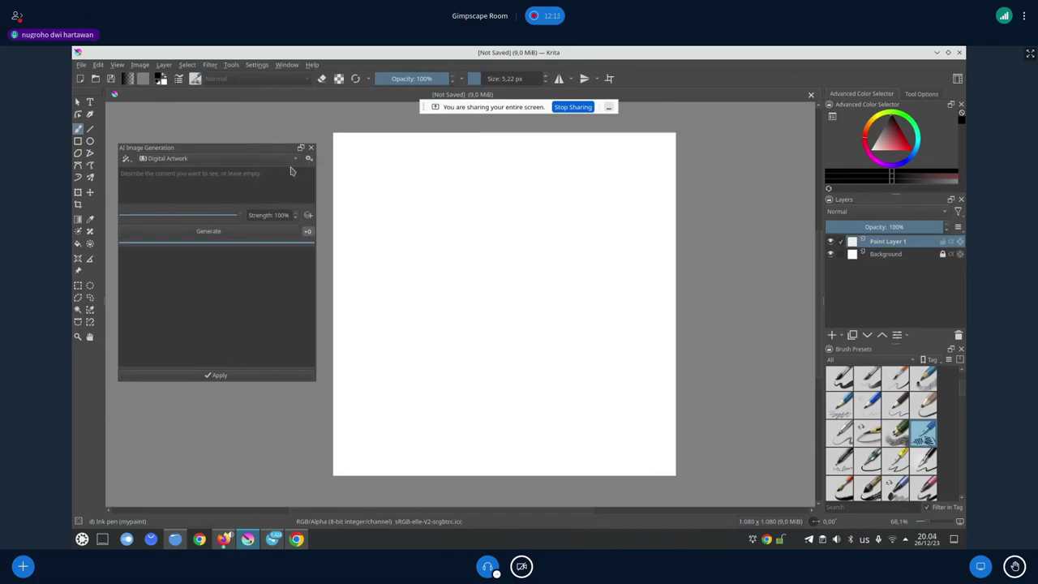
{"action": "left_click", "coordinate": [309, 161]}
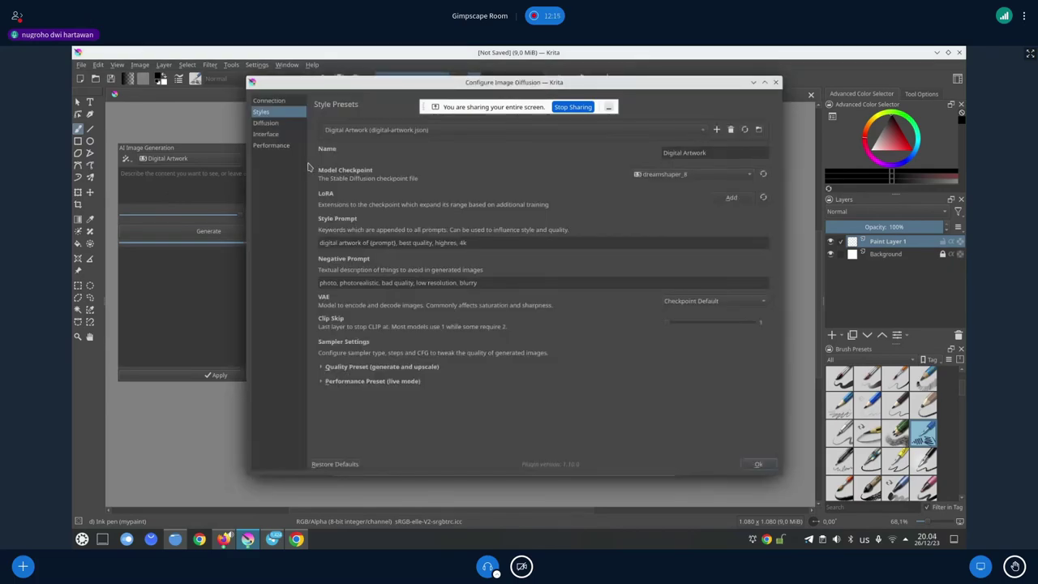
Step: On the Connection page, select the plugin-managed local server option
{"action": "left_click", "coordinate": [269, 102]}
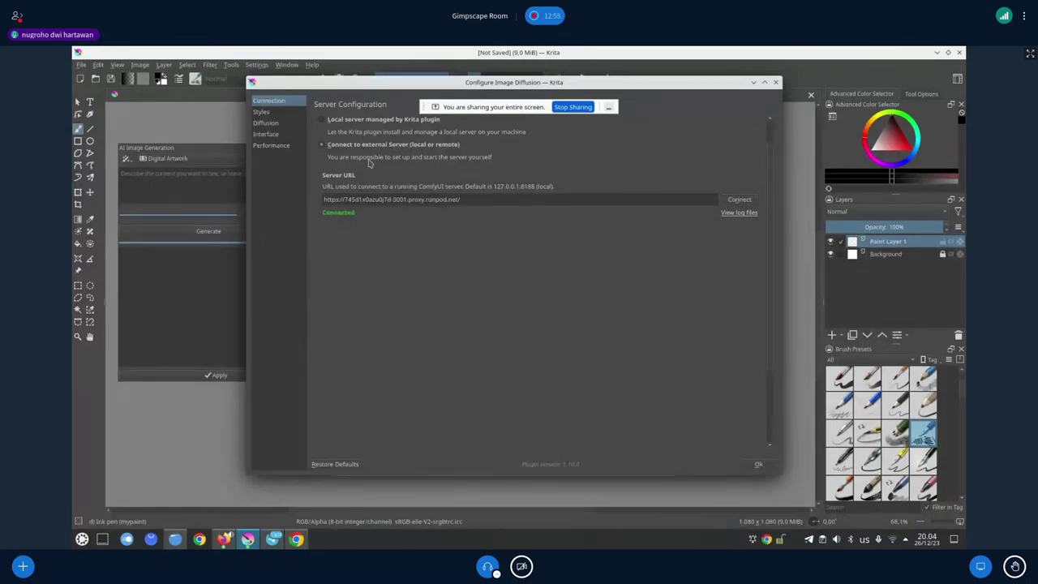
{"action": "left_click", "coordinate": [323, 120]}
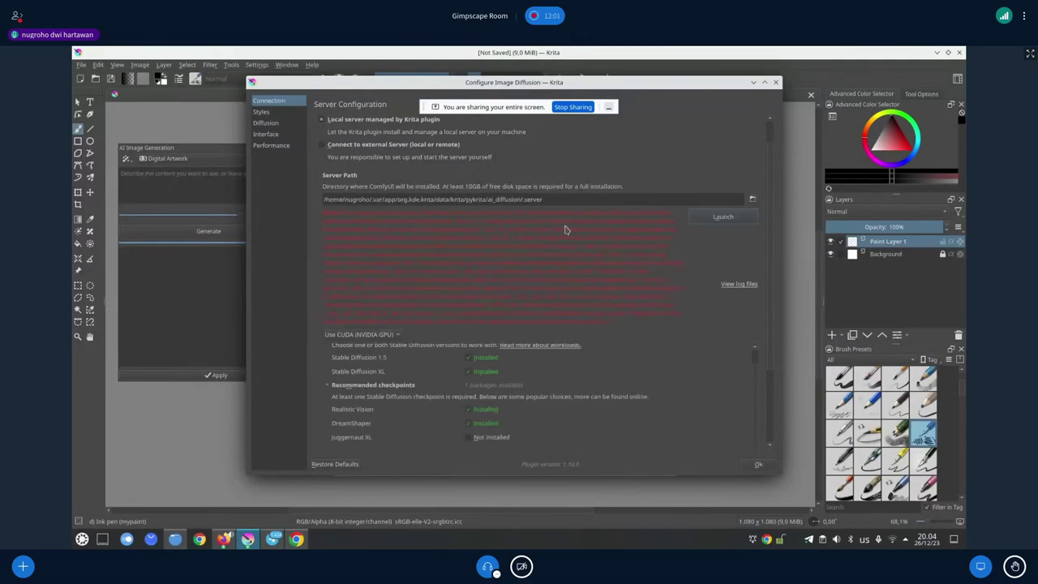
{"action": "scroll", "coordinate": [769, 340], "scroll_direction": "down", "scroll_amount": 1}
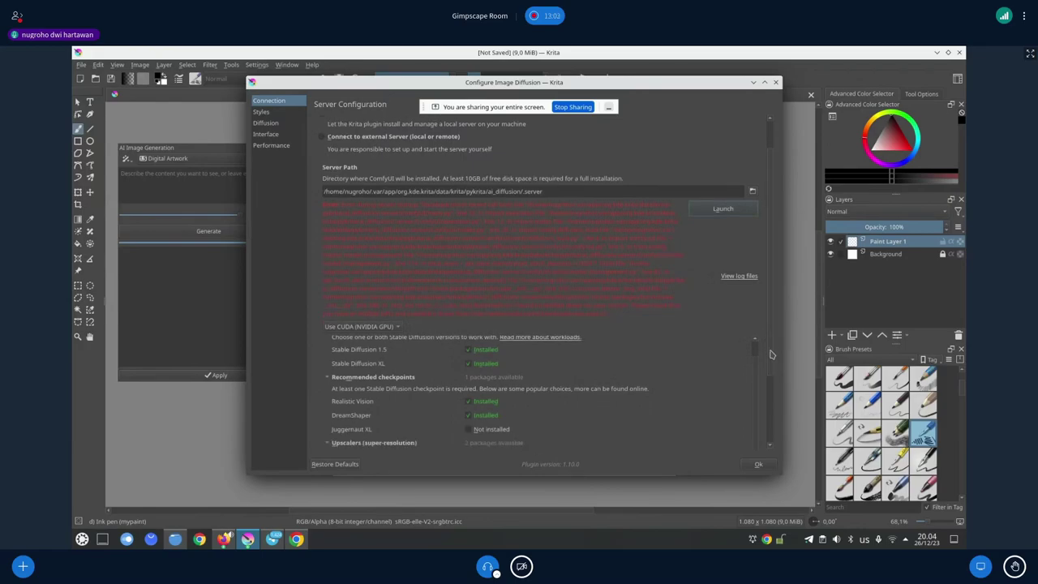
{"action": "scroll", "coordinate": [772, 297], "scroll_direction": "down", "scroll_amount": 5}
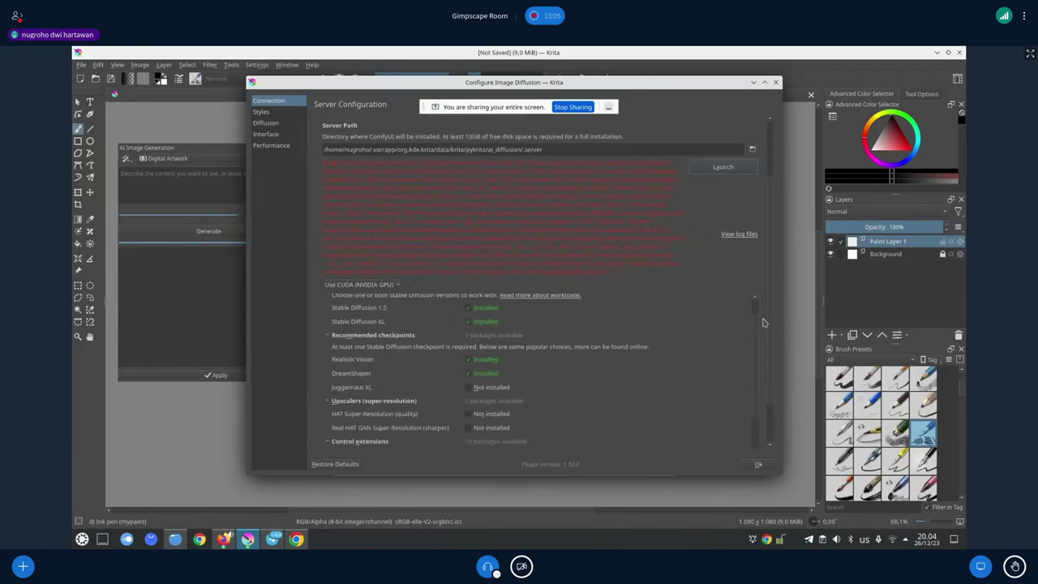
Step: Tick Juggernaut XL, upscalers and ControlNet Scribble/Line Art, then revert to the external server
{"action": "left_click", "coordinate": [468, 331]}
{"action": "left_click", "coordinate": [468, 372]}
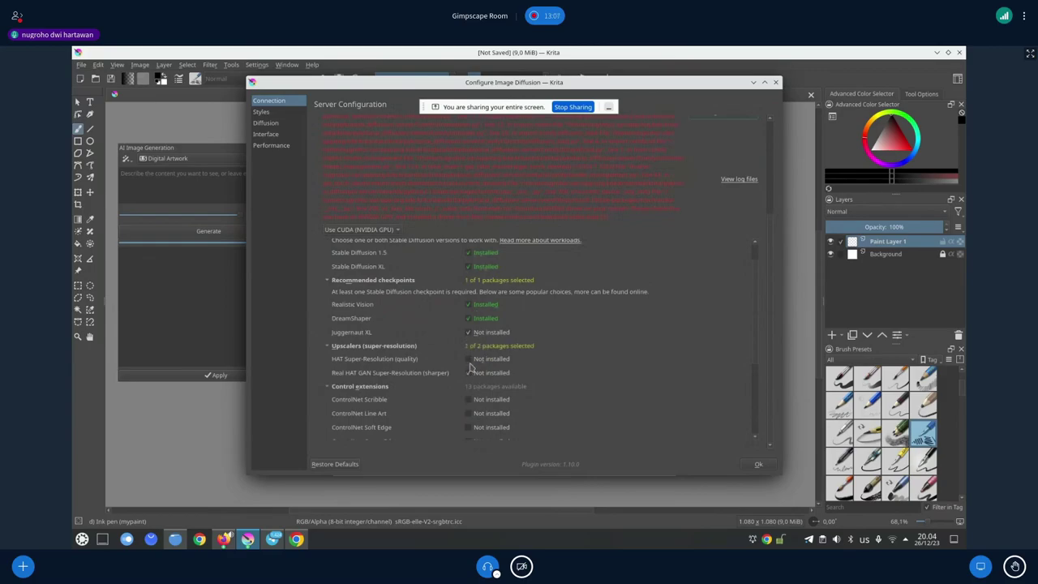
{"action": "left_click", "coordinate": [468, 398]}
{"action": "left_click", "coordinate": [467, 413]}
{"action": "scroll", "coordinate": [754, 361], "scroll_direction": "down", "scroll_amount": 8}
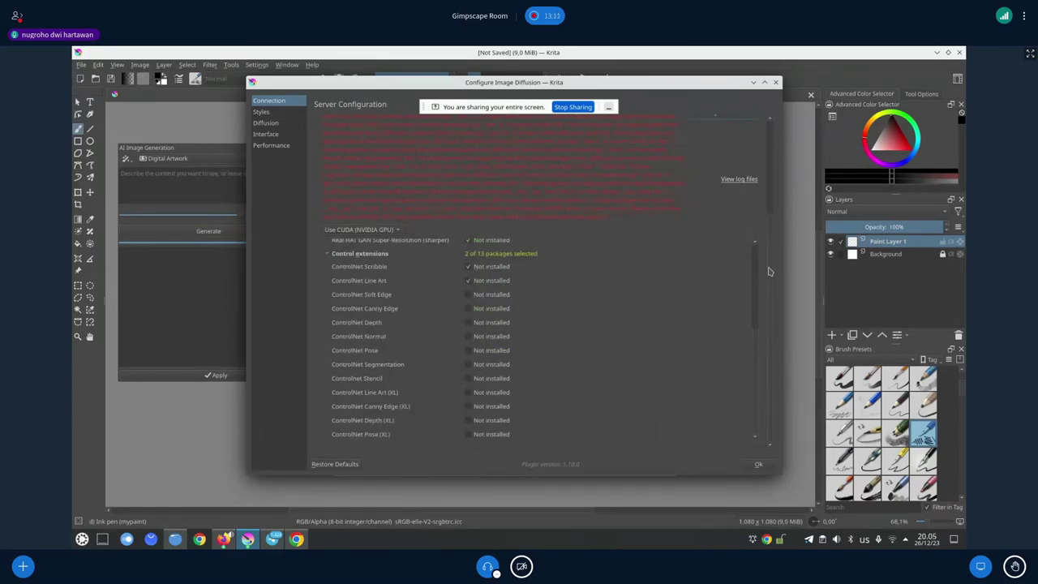
{"action": "scroll", "coordinate": [773, 258], "scroll_direction": "up", "scroll_amount": 1}
{"action": "scroll", "coordinate": [773, 258], "scroll_direction": "up", "scroll_amount": 3}
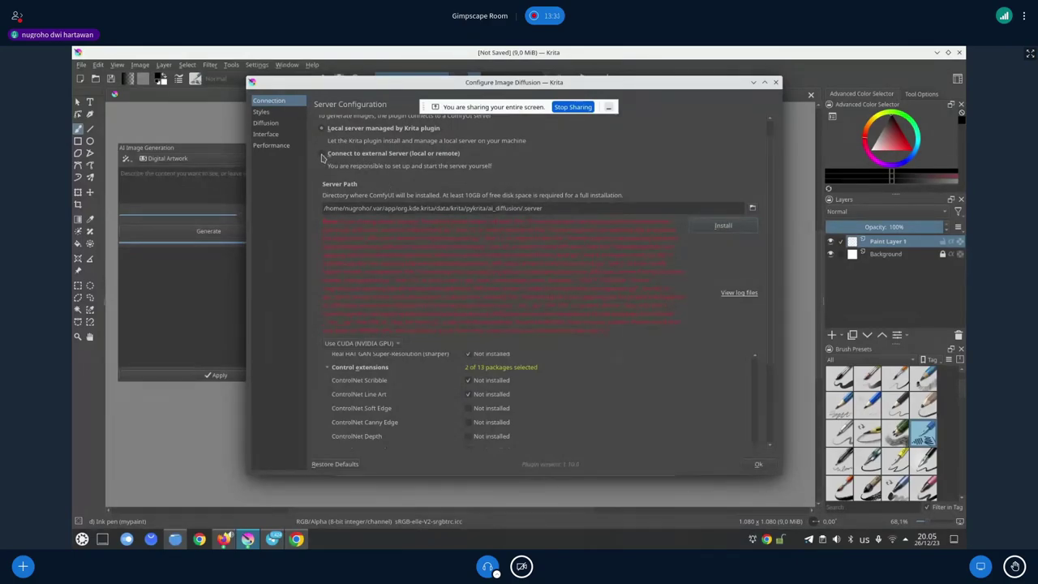
{"action": "left_click", "coordinate": [322, 154]}
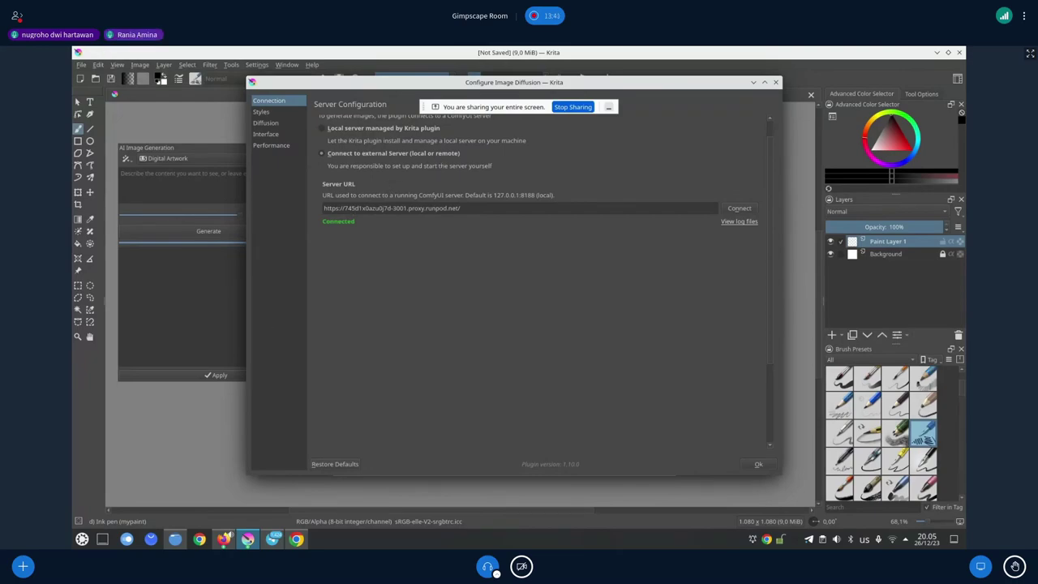
{"action": "left_click", "coordinate": [222, 539]}
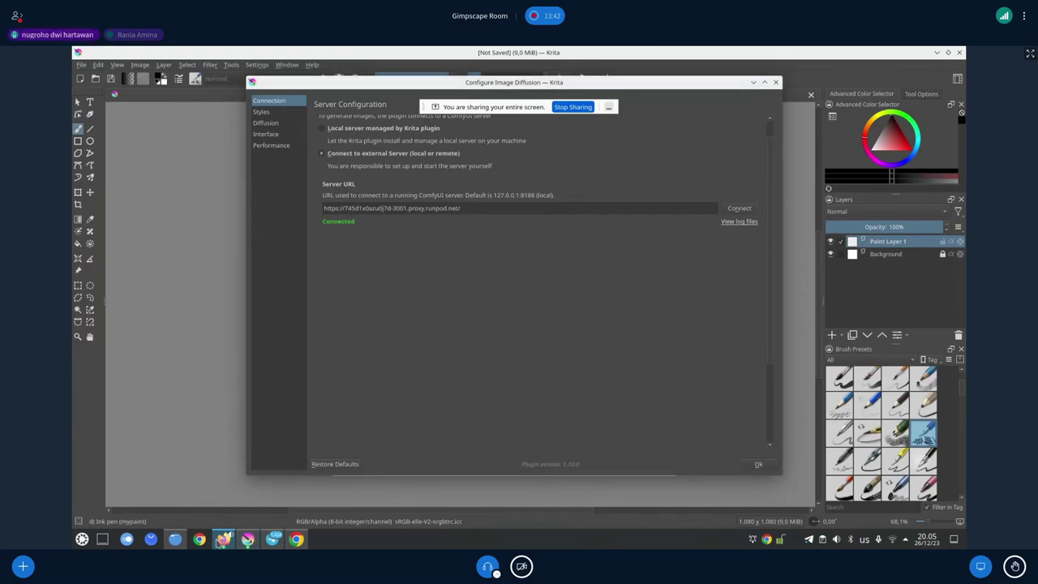
Step: Highlight the README's GPU Cloud section and open its step-by-step cloud GPU guide
{"action": "left_click", "coordinate": [222, 539]}
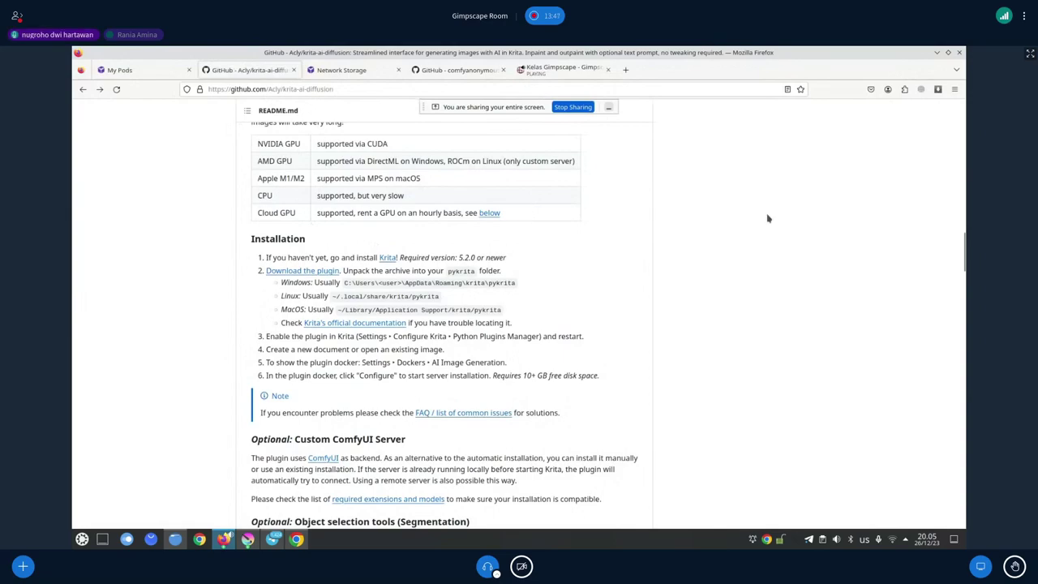
{"action": "left_click_drag", "start_coordinate": [963, 257], "coordinate": [962, 290]}
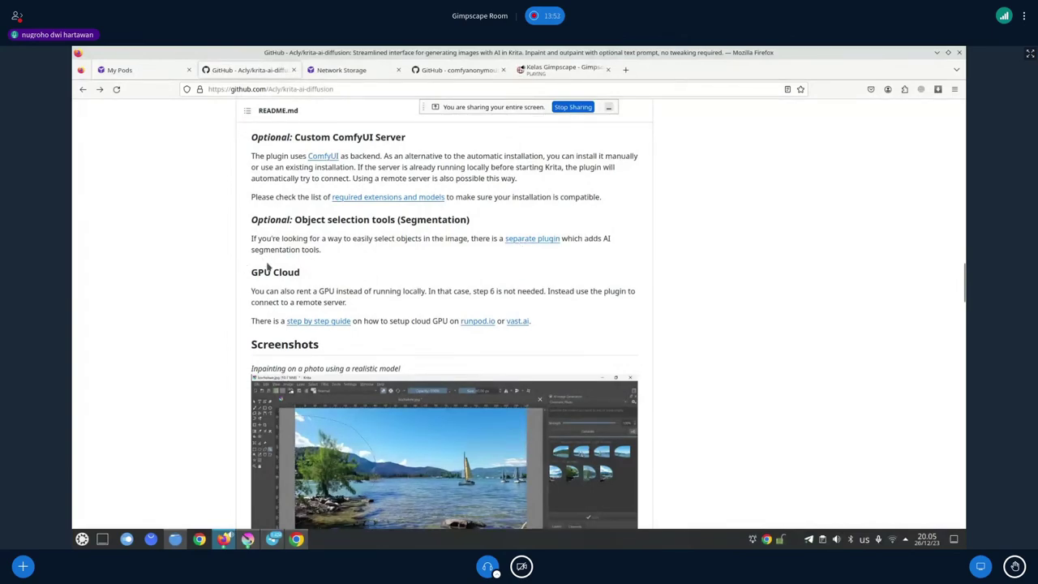
{"action": "left_click_drag", "start_coordinate": [289, 259], "coordinate": [352, 259]}
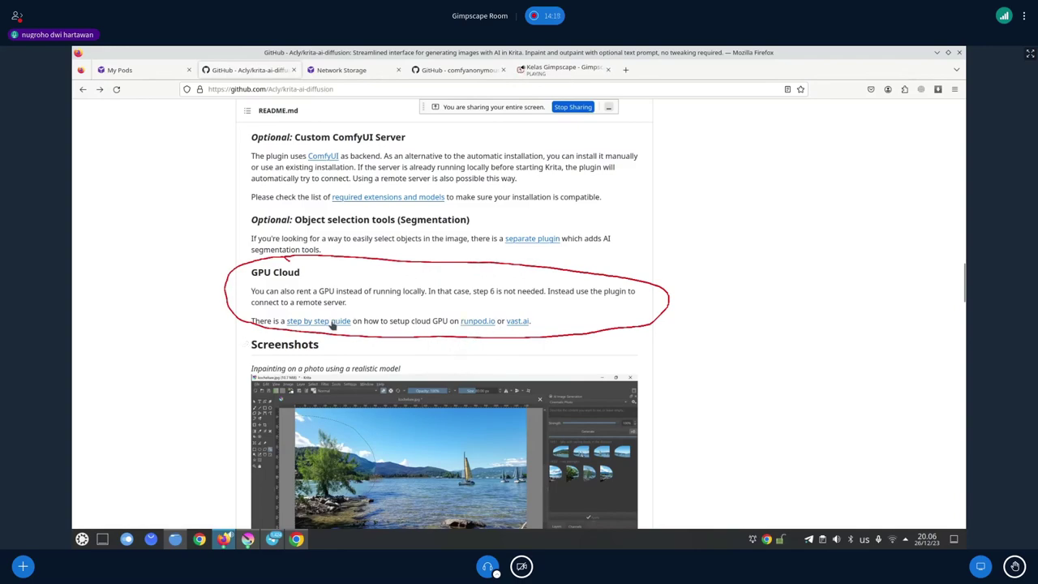
{"action": "left_click", "coordinate": [333, 324]}
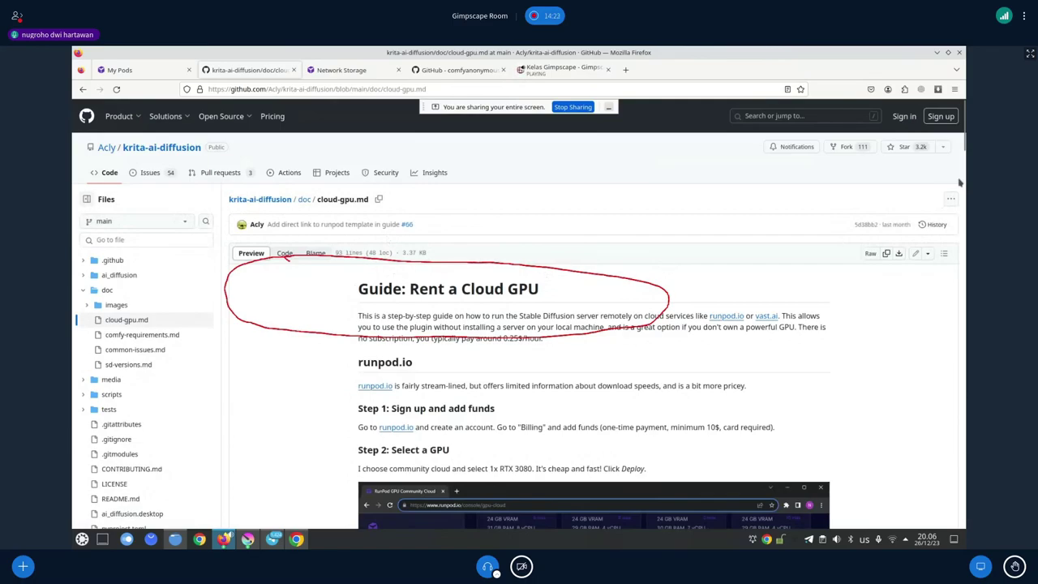
Step: Read the cloud-gpu.md guide down to Step 3 and follow its RunPod template link
{"action": "mouse_move", "coordinate": [961, 147]}
{"action": "left_mouse_down"}
{"action": "mouse_move", "coordinate": [948, 288]}
{"action": "mouse_move", "coordinate": [962, 187]}
{"action": "mouse_move", "coordinate": [954, 203]}
{"action": "left_mouse_up"}
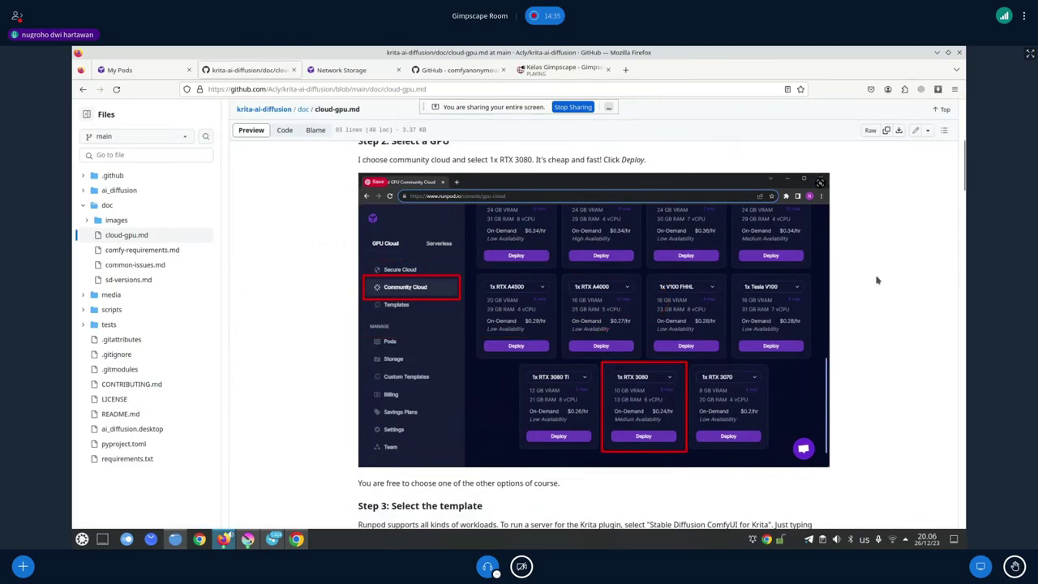
{"action": "scroll", "coordinate": [963, 188], "scroll_direction": "up", "scroll_amount": 1}
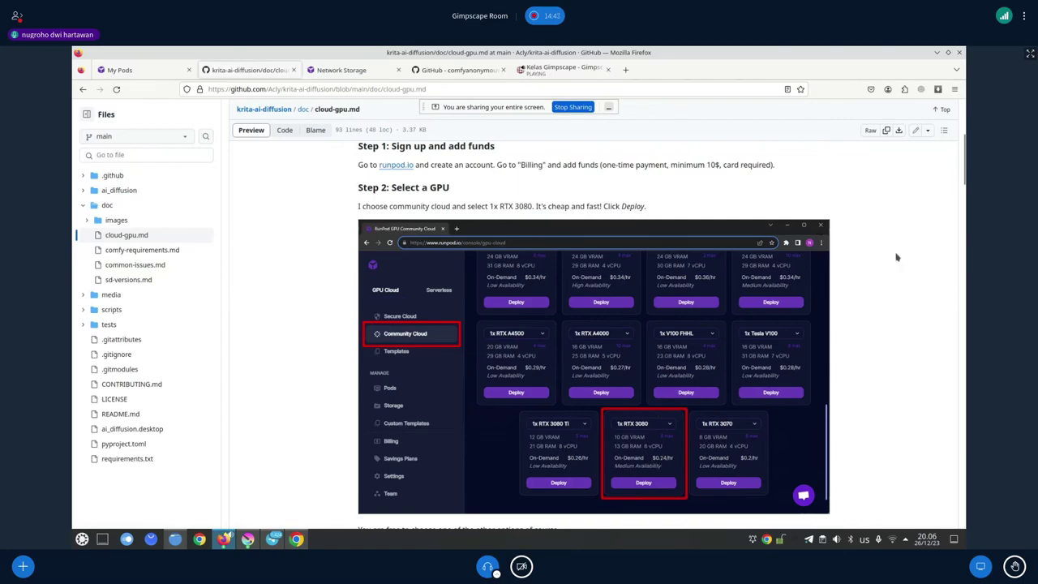
{"action": "left_click_drag", "start_coordinate": [961, 178], "coordinate": [962, 221]}
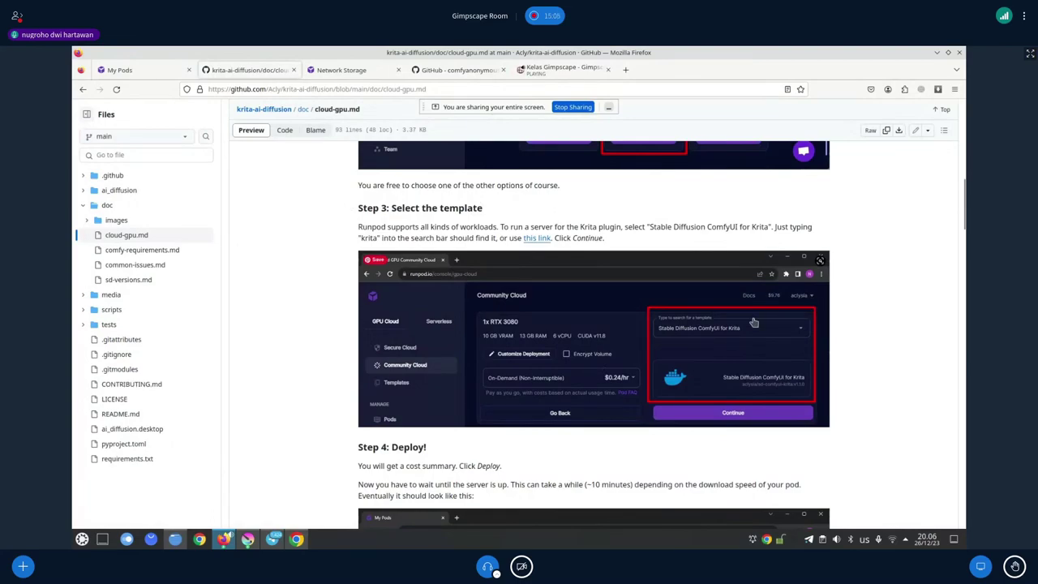
{"action": "left_click", "coordinate": [535, 239]}
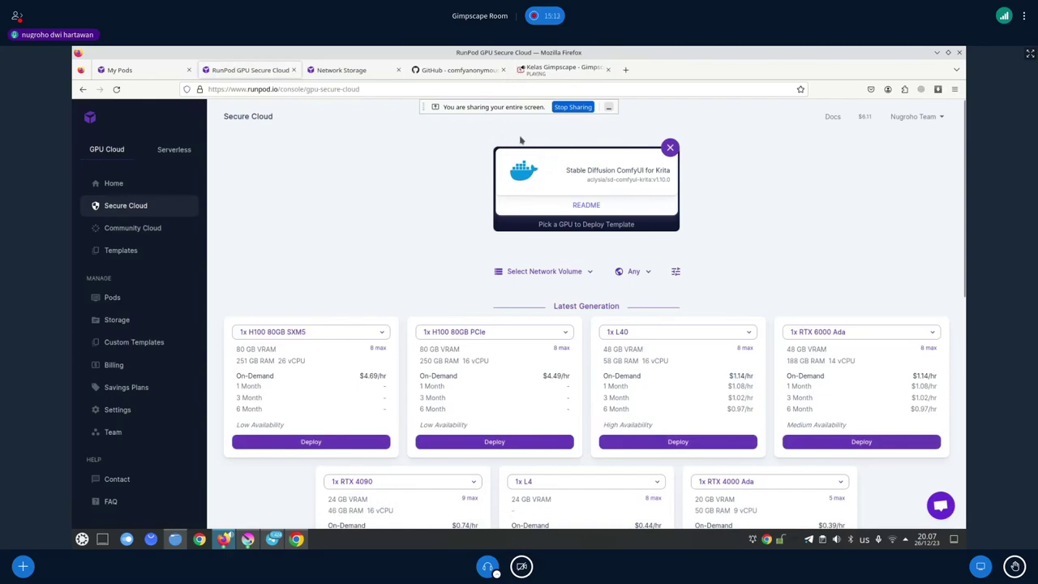
Step: Compare Secure and Community Cloud GPU prices, then view the Pods list with the running A4000 pod
{"action": "mouse_move", "coordinate": [506, 132]}
{"action": "left_mouse_down"}
{"action": "mouse_move", "coordinate": [673, 143]}
{"action": "mouse_move", "coordinate": [502, 148]}
{"action": "left_mouse_up"}
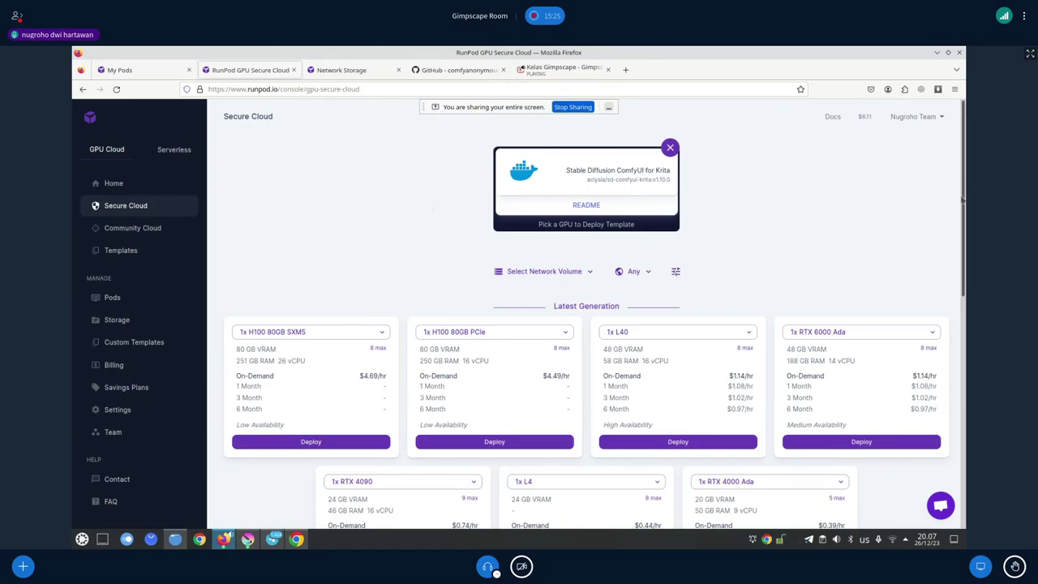
{"action": "left_click_drag", "start_coordinate": [963, 197], "coordinate": [963, 431]}
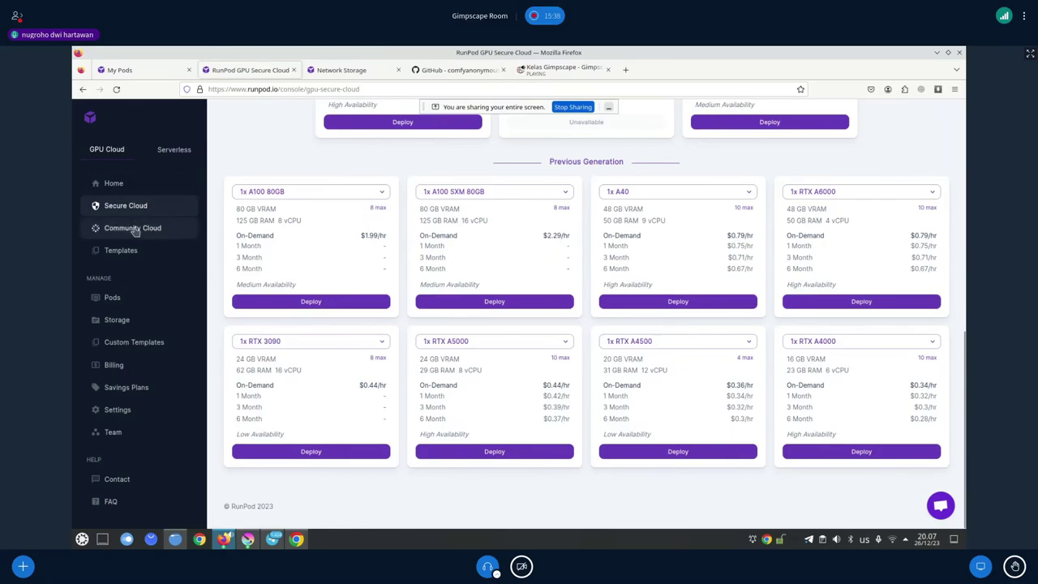
{"action": "left_click", "coordinate": [134, 229]}
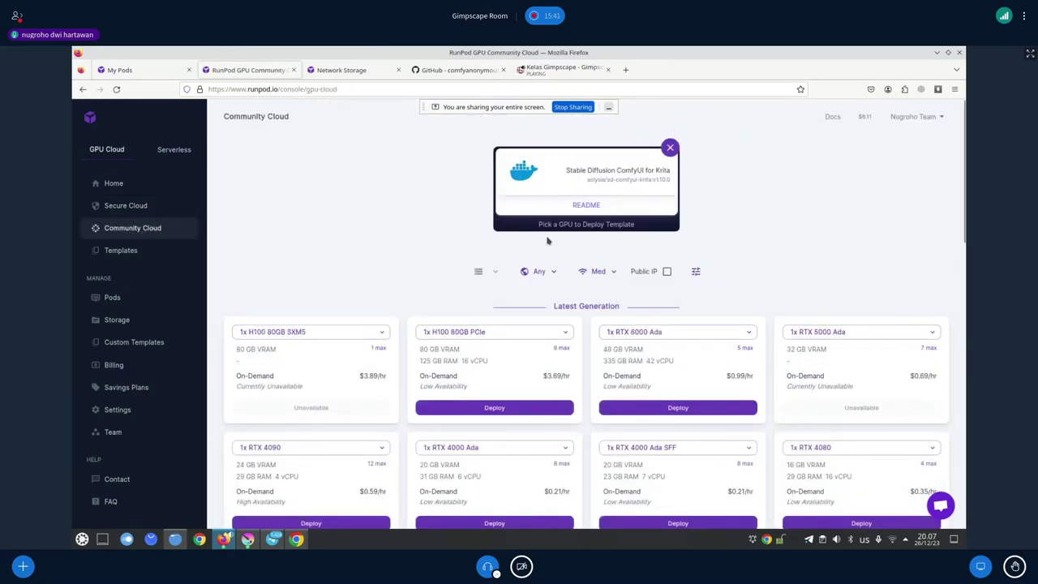
{"action": "left_click_drag", "start_coordinate": [959, 227], "coordinate": [947, 435]}
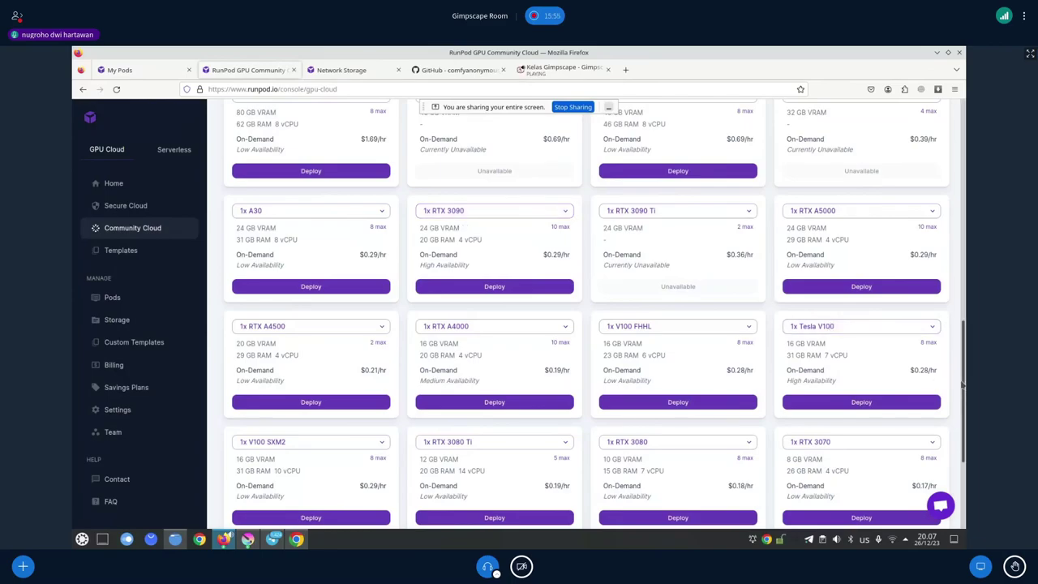
{"action": "left_click_drag", "start_coordinate": [963, 386], "coordinate": [961, 287]}
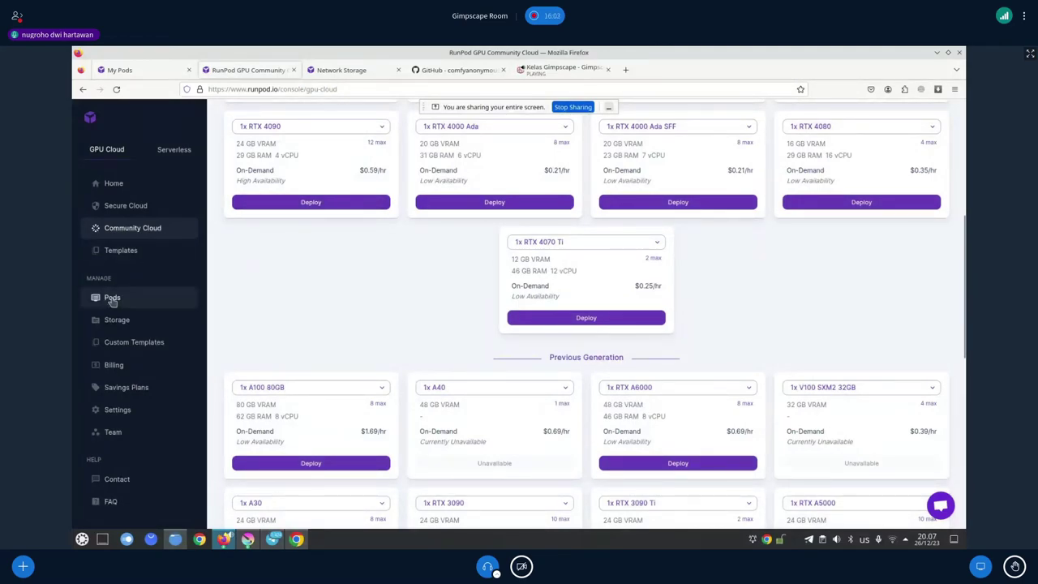
{"action": "left_click", "coordinate": [113, 299]}
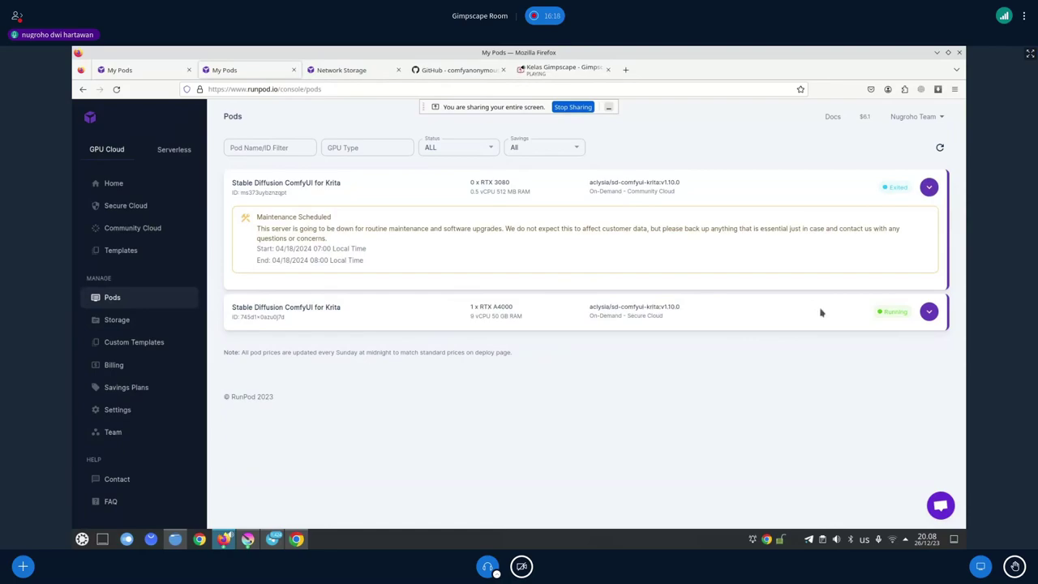
Step: Expand the running pod and connect to its HTTP Service on port 3001, opening ComfyUI
{"action": "left_click", "coordinate": [928, 311]}
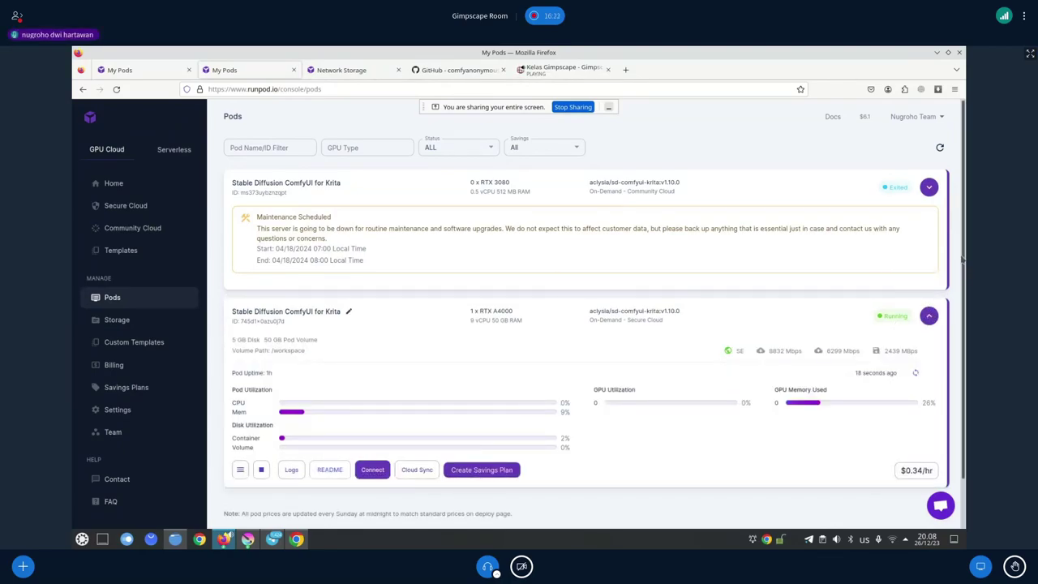
{"action": "scroll", "coordinate": [963, 258], "scroll_direction": "down", "scroll_amount": 2}
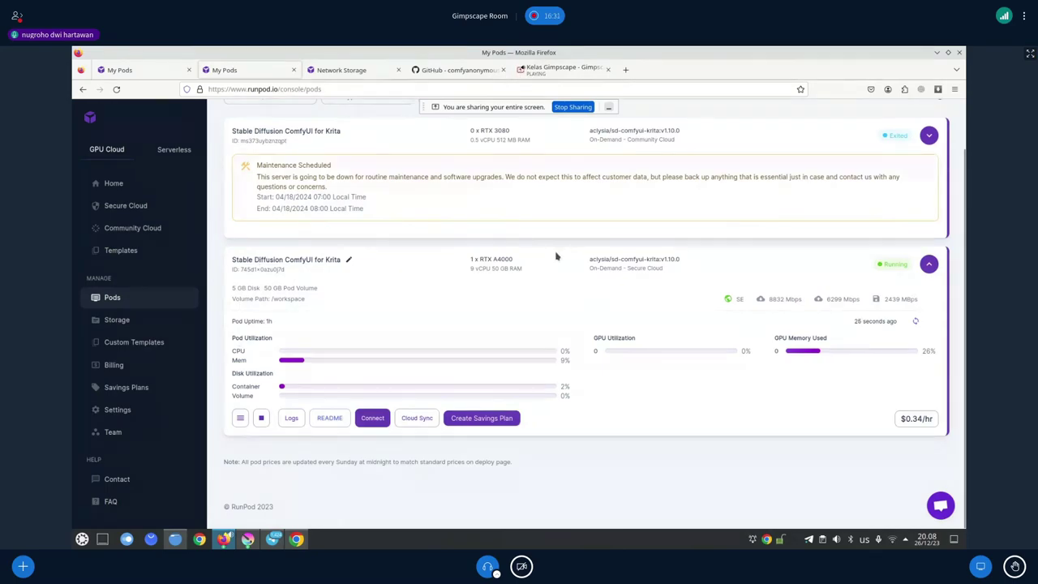
{"action": "left_click", "coordinate": [372, 418]}
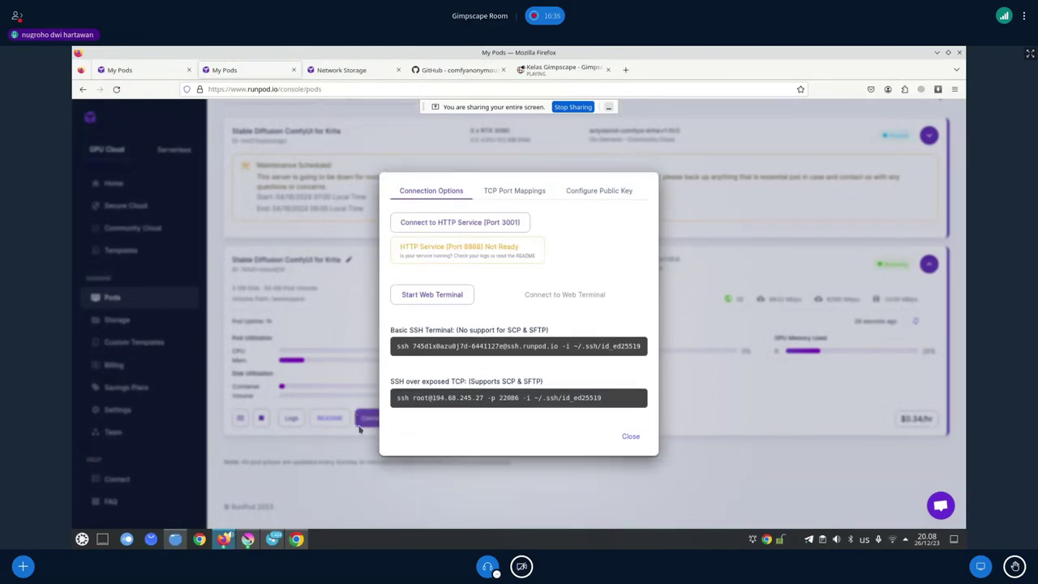
{"action": "left_click", "coordinate": [439, 228]}
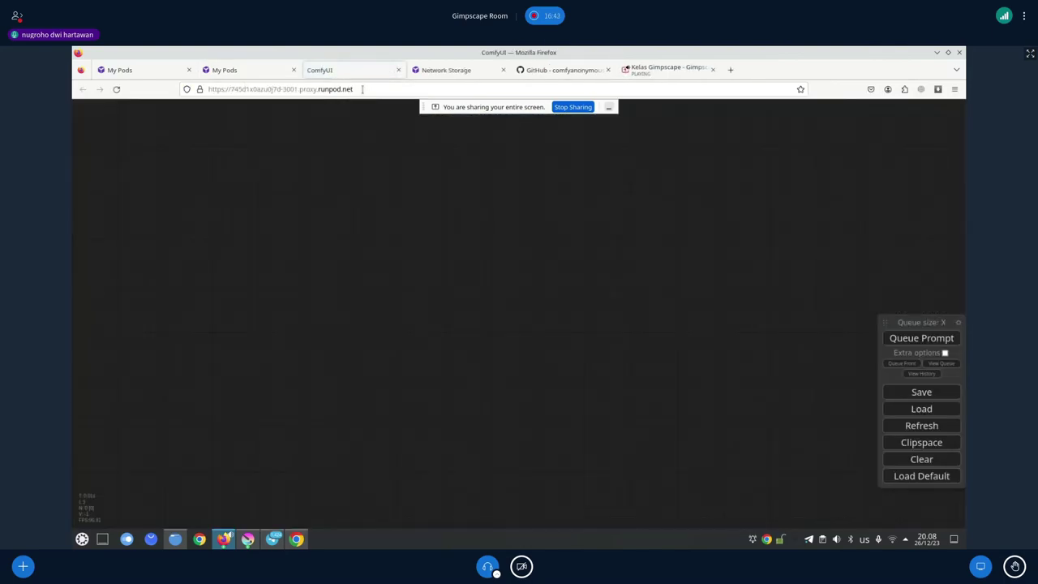
Step: Copy the ComfyUI page address from Firefox and return to Krita's Configure Image Diffusion window
{"action": "left_click_drag", "start_coordinate": [361, 90], "coordinate": [252, 89]}
{"action": "left_click", "coordinate": [568, 373]}
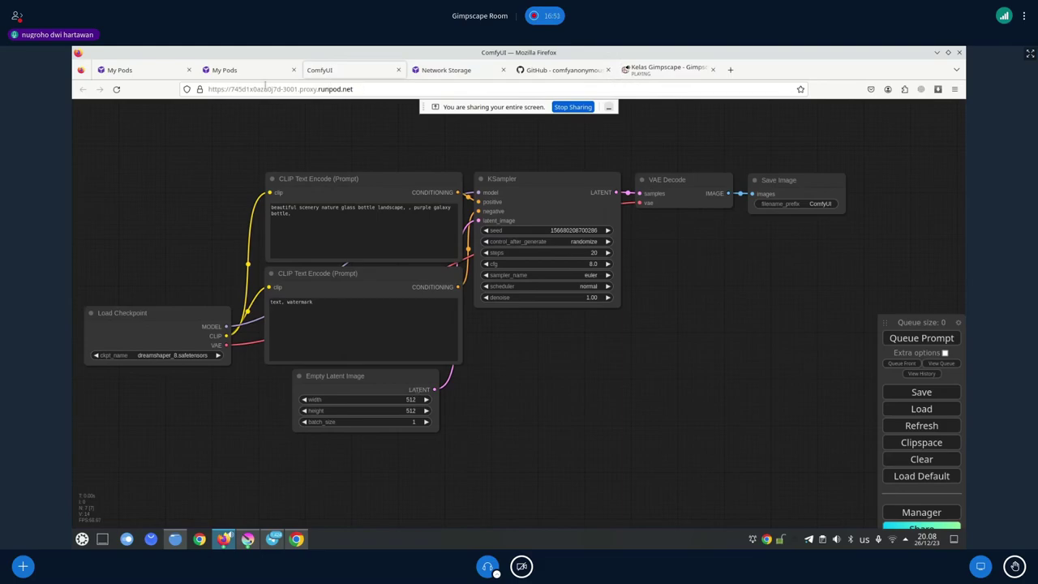
{"action": "left_click", "coordinate": [360, 89]}
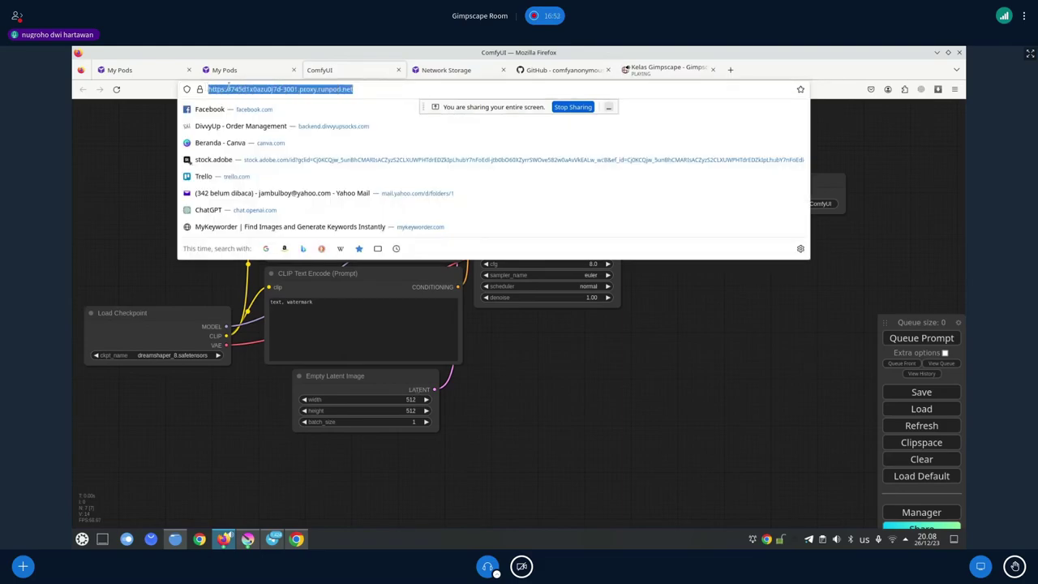
{"action": "key", "text": "Escape"}
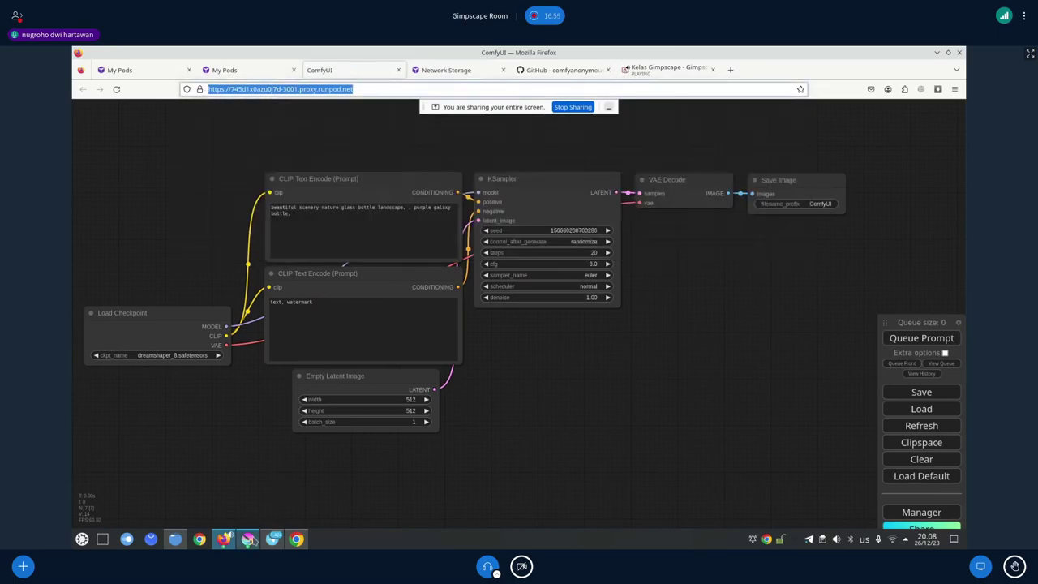
{"action": "left_click", "coordinate": [247, 539]}
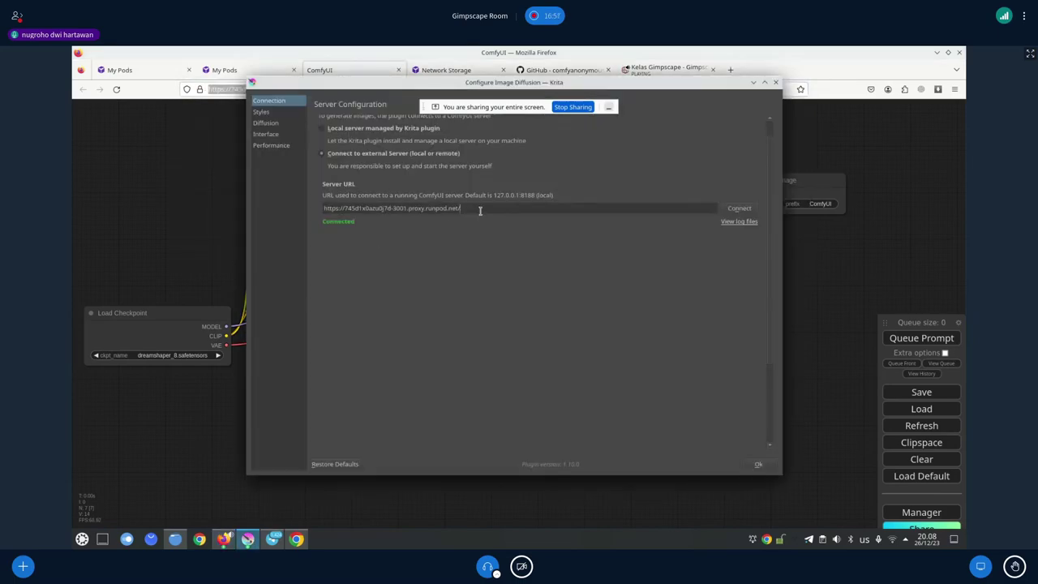
Step: Paste the copied address into Krita's Server URL field and try connecting
{"action": "left_click_drag", "start_coordinate": [472, 208], "coordinate": [321, 202]}
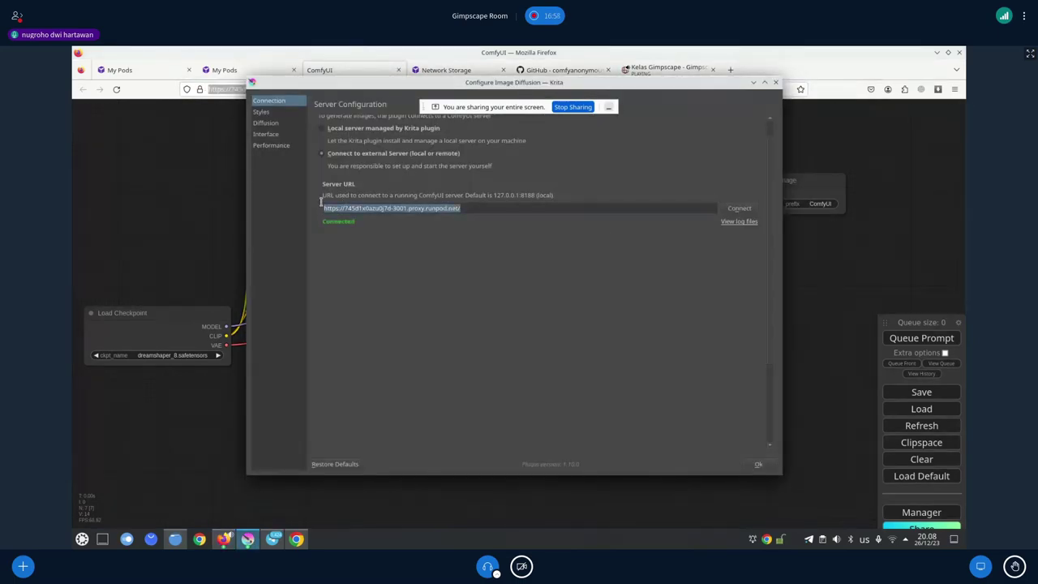
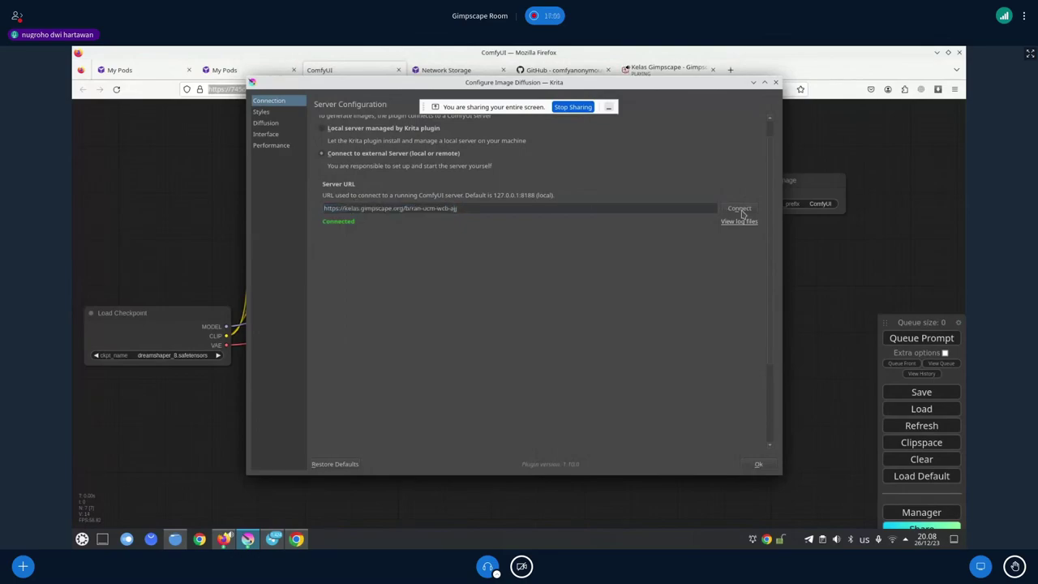
{"action": "left_click", "coordinate": [739, 209]}
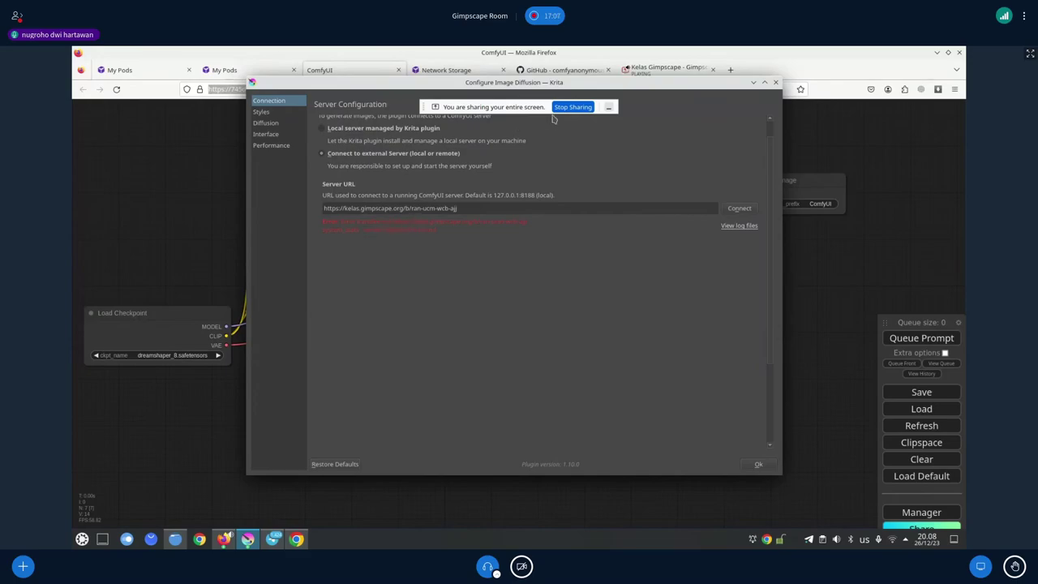
{"action": "left_click", "coordinate": [739, 209]}
Step: Recopy the full ComfyUI address, paste it as the Server URL, connect, and confirm with Ok
{"action": "left_click", "coordinate": [366, 71]}
{"action": "left_click", "coordinate": [367, 89]}
{"action": "left_click_drag", "start_coordinate": [367, 89], "coordinate": [241, 79]}
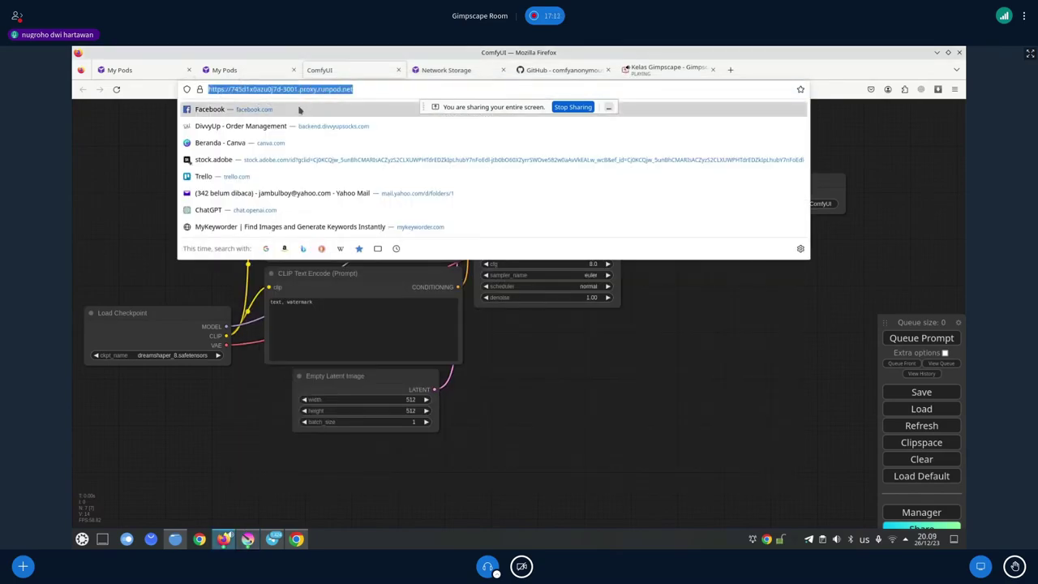
{"action": "key", "text": "alt+Tab"}
{"action": "triple_click", "coordinate": [490, 209]}
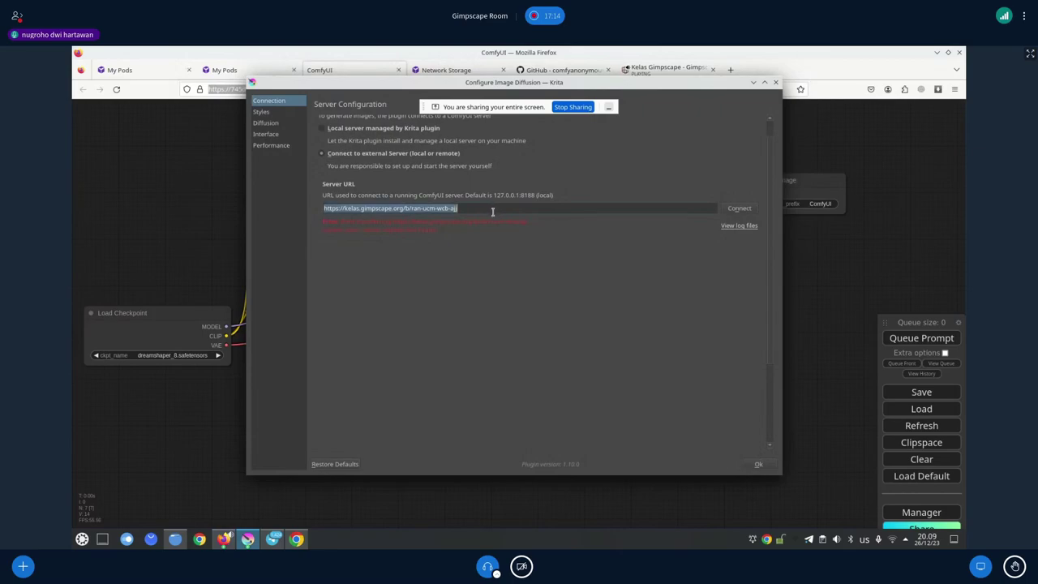
{"action": "type", "text": "https://745d1x0azu0j7d-3001.proxy.runpod.net/"}
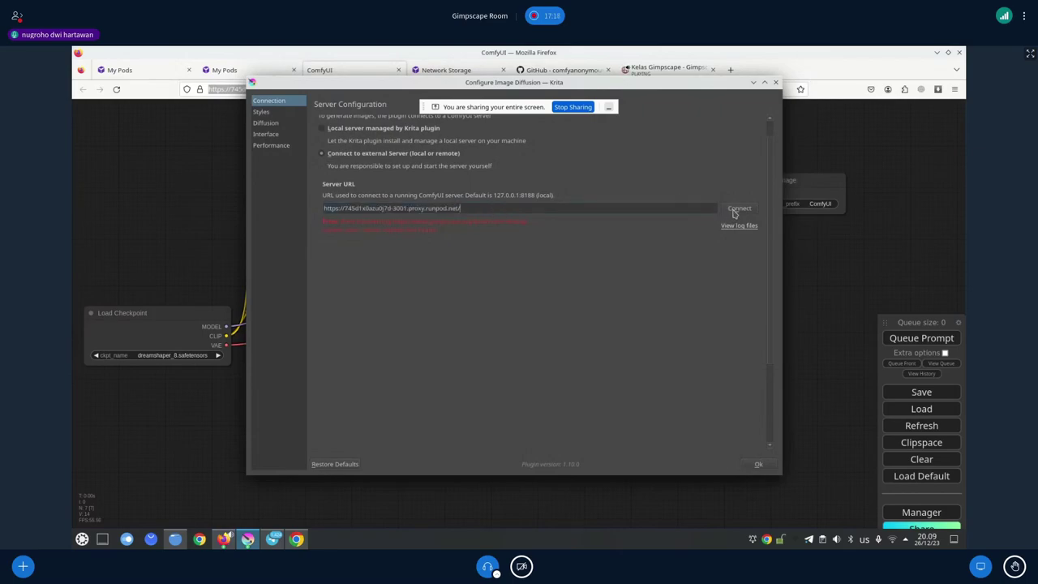
{"action": "left_click", "coordinate": [734, 211]}
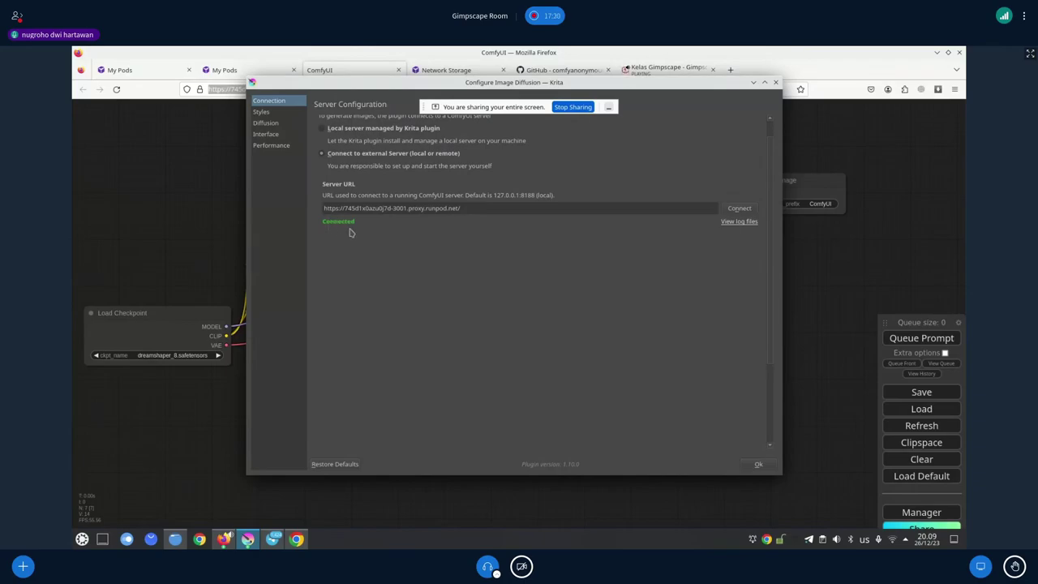
{"action": "left_click", "coordinate": [758, 467]}
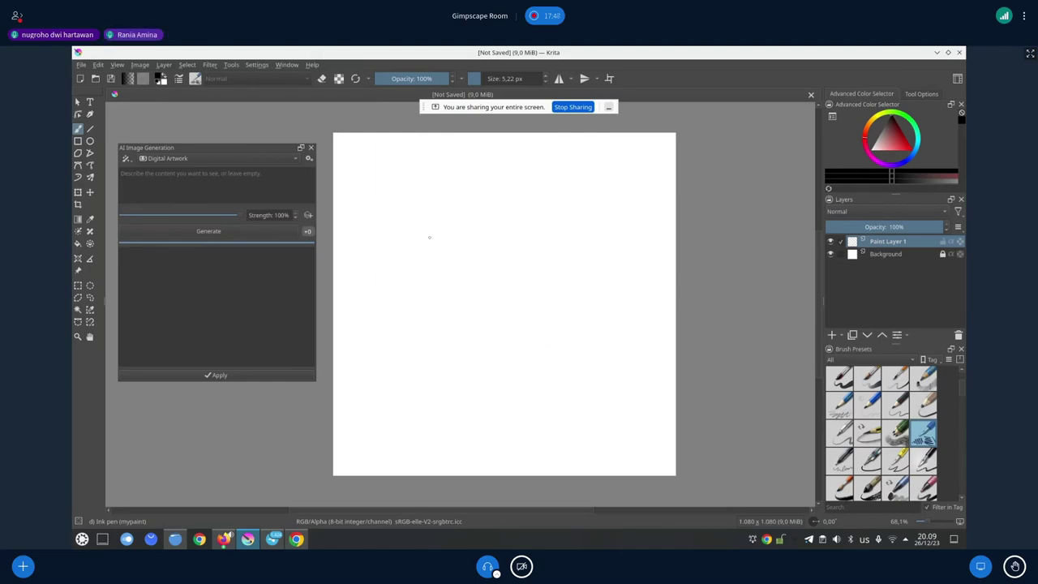
Step: Dock the AI Image Generation panel on the left, tabbed beside the toolbox
{"action": "left_click", "coordinate": [428, 262]}
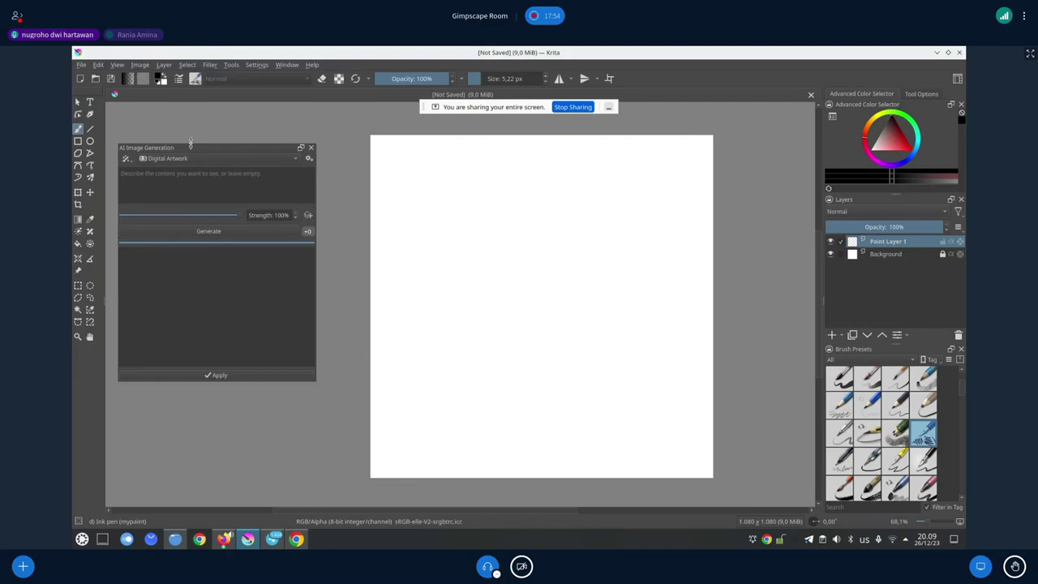
{"action": "left_click_drag", "start_coordinate": [202, 153], "coordinate": [195, 184]}
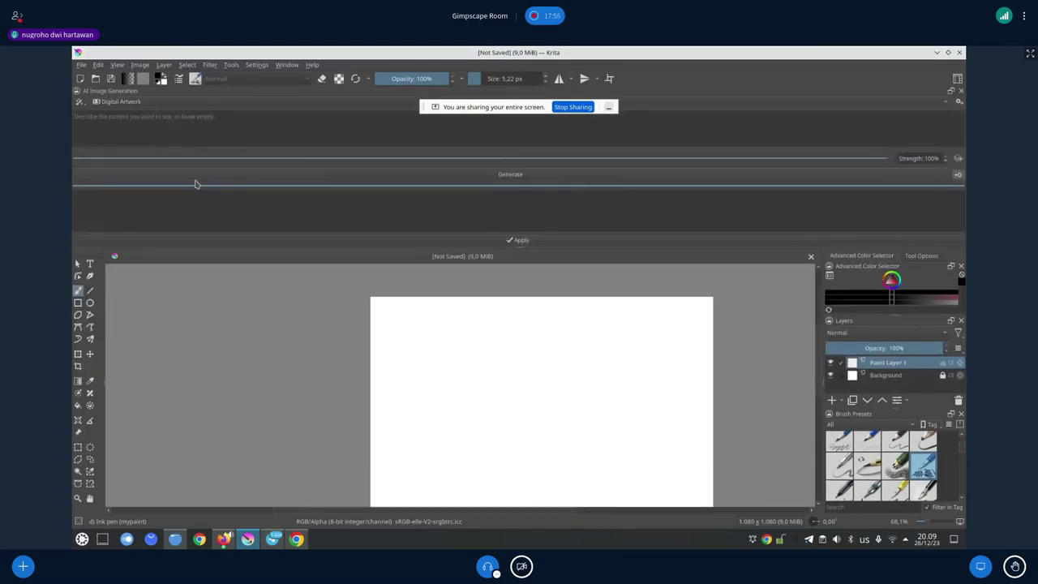
{"action": "left_click", "coordinate": [950, 90]}
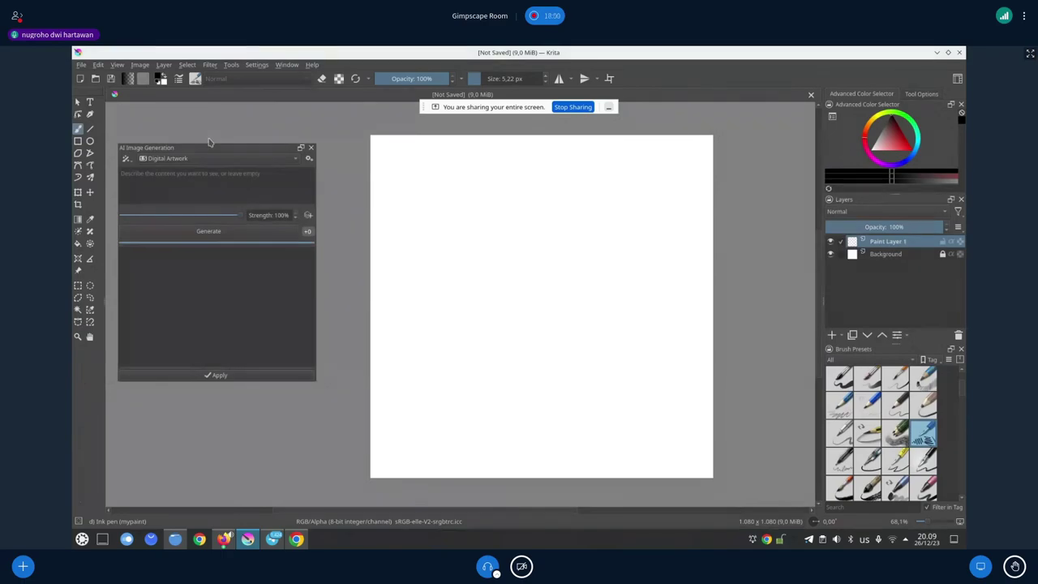
{"action": "mouse_move", "coordinate": [208, 152]}
{"action": "left_mouse_down"}
{"action": "mouse_move", "coordinate": [108, 149]}
{"action": "mouse_move", "coordinate": [129, 106]}
{"action": "left_mouse_up"}
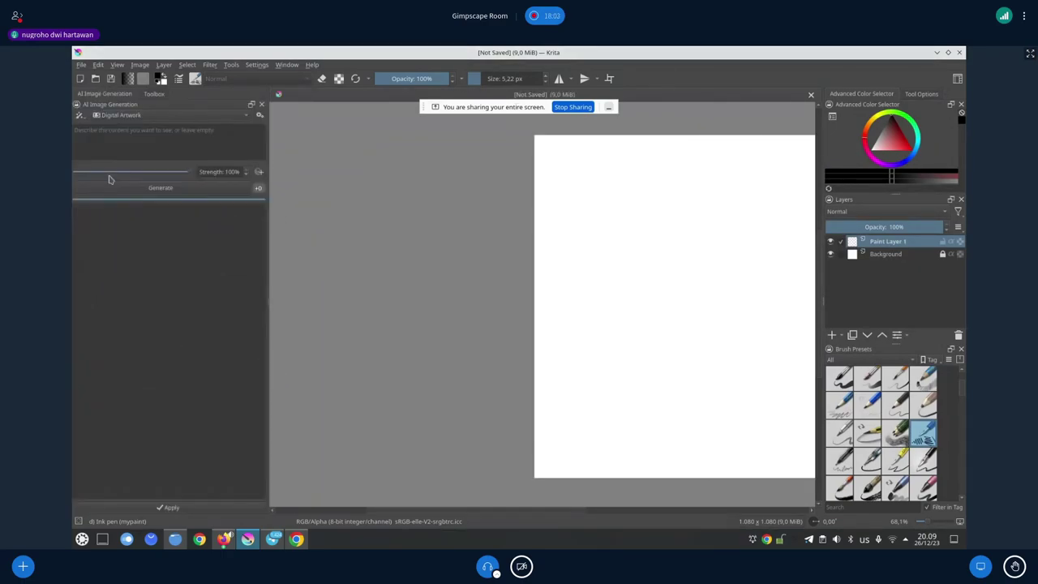
{"action": "left_click", "coordinate": [154, 94]}
{"action": "left_click", "coordinate": [114, 94]}
Step: Recentre the canvas and show the Diffusion page of the image diffusion settings
{"action": "mouse_move", "coordinate": [574, 284]}
{"action": "left_mouse_down"}
{"action": "mouse_move", "coordinate": [400, 273]}
{"action": "mouse_move", "coordinate": [398, 289]}
{"action": "left_mouse_up"}
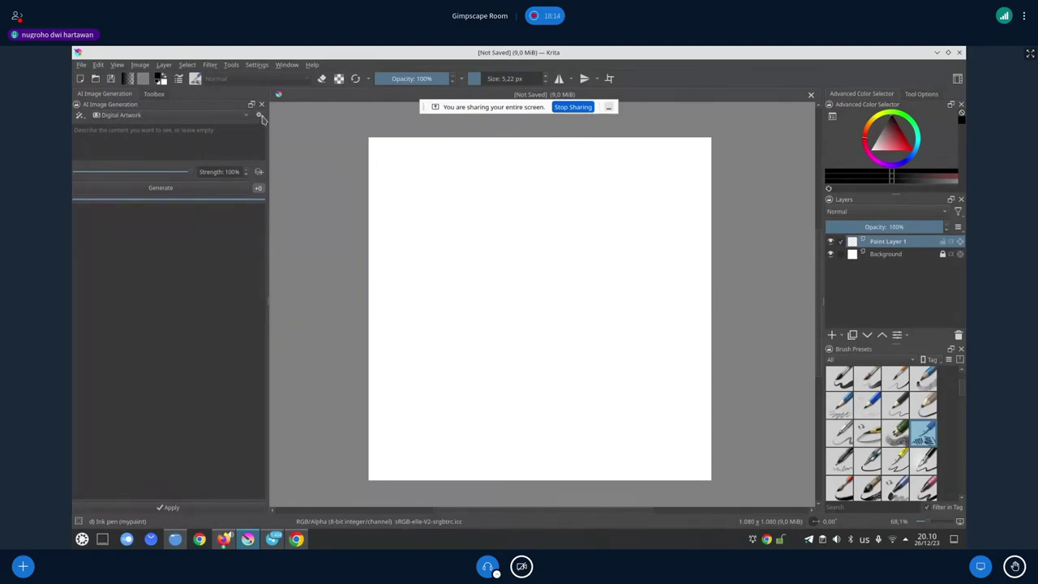
{"action": "left_click", "coordinate": [259, 118]}
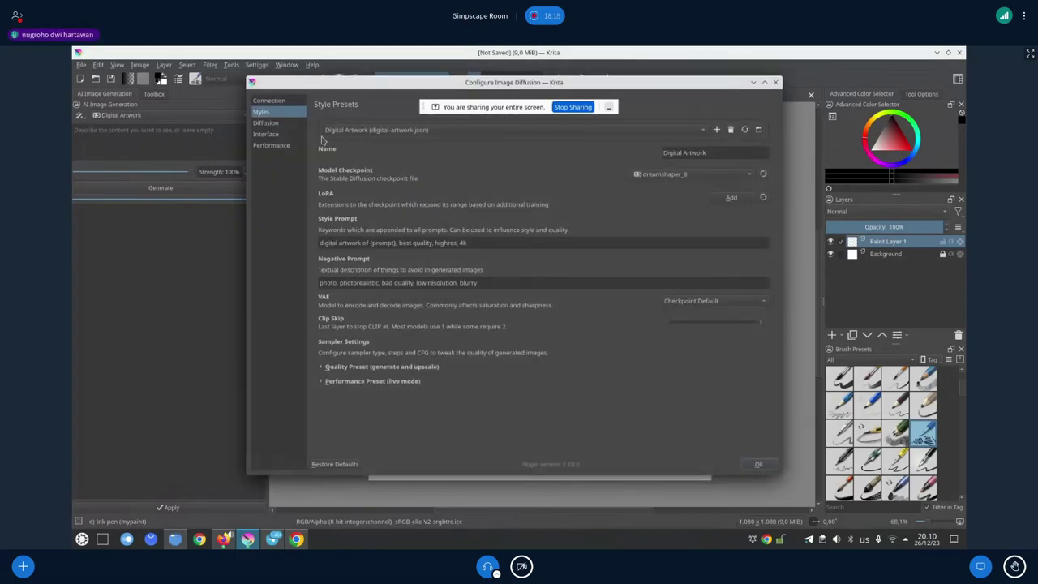
{"action": "left_click", "coordinate": [269, 124]}
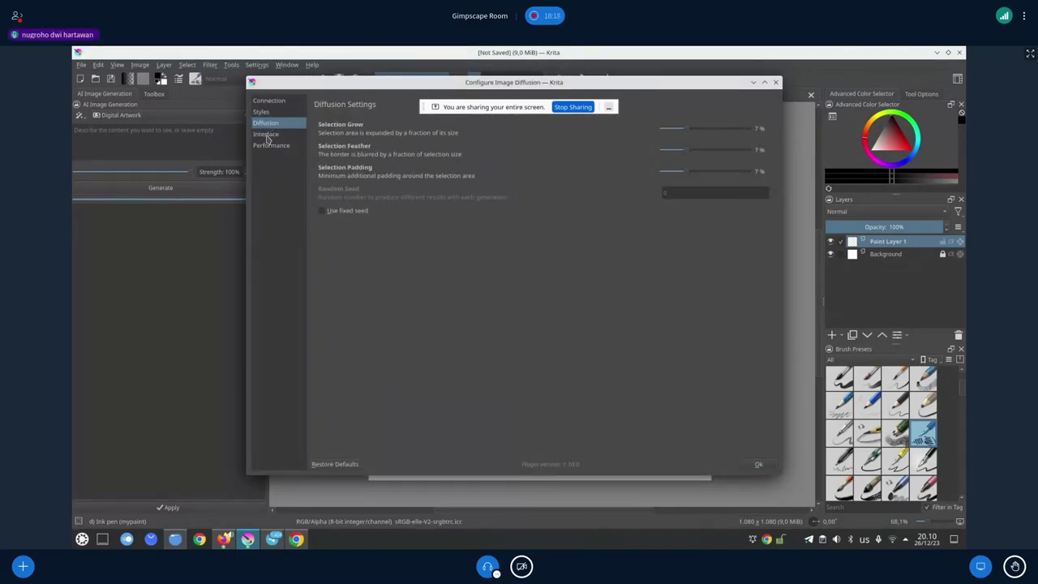
Step: Browse the Style Presets list, keep Digital Artwork selected, and close the settings with Ok
{"action": "left_click", "coordinate": [267, 135]}
{"action": "left_click", "coordinate": [261, 114]}
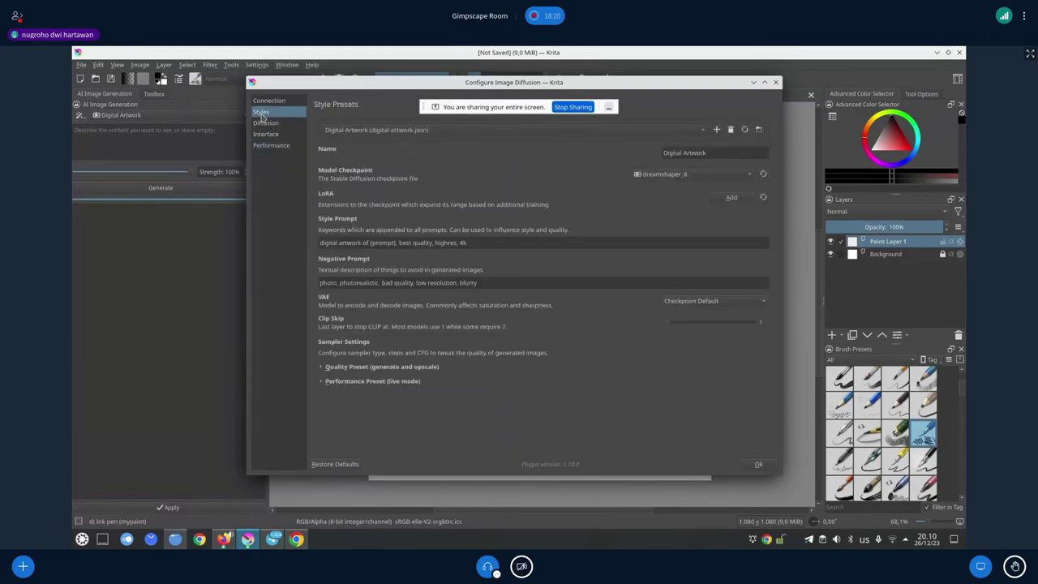
{"action": "left_click", "coordinate": [608, 132]}
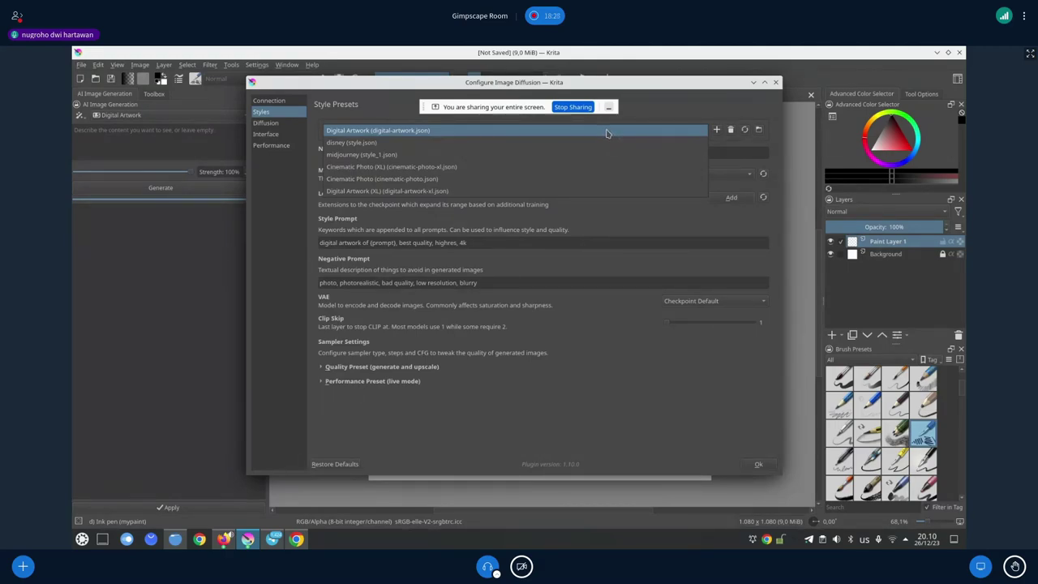
{"action": "left_click", "coordinate": [612, 133]}
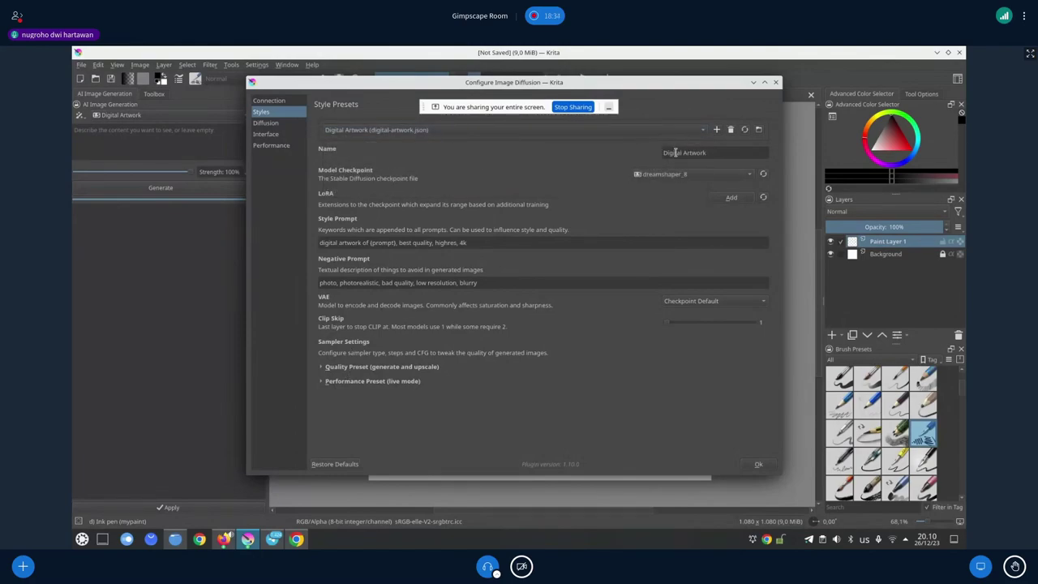
{"action": "left_click", "coordinate": [758, 465]}
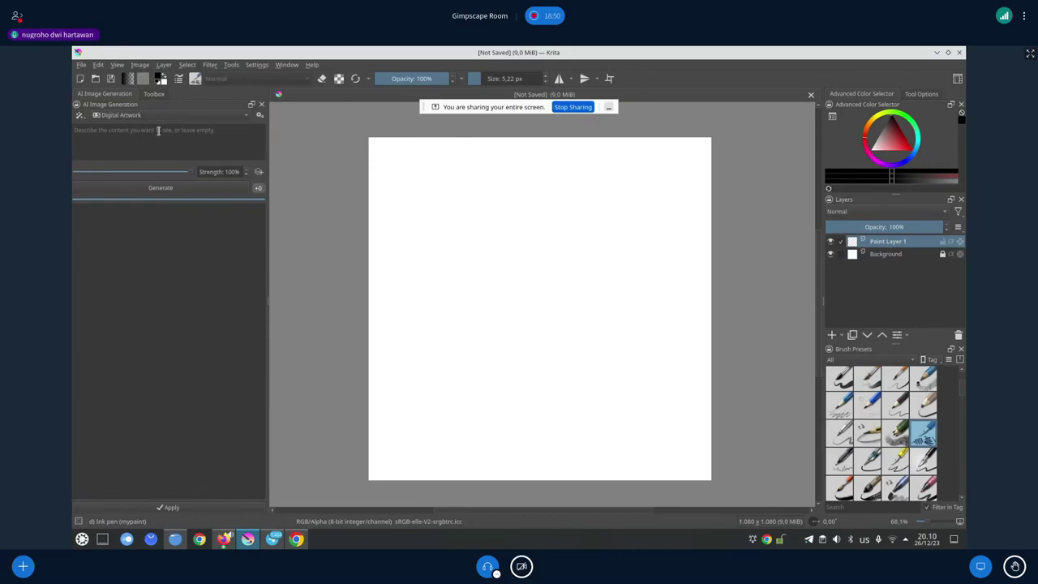
Step: Add a control layer and set its type to Line Art
{"action": "left_click", "coordinate": [260, 174]}
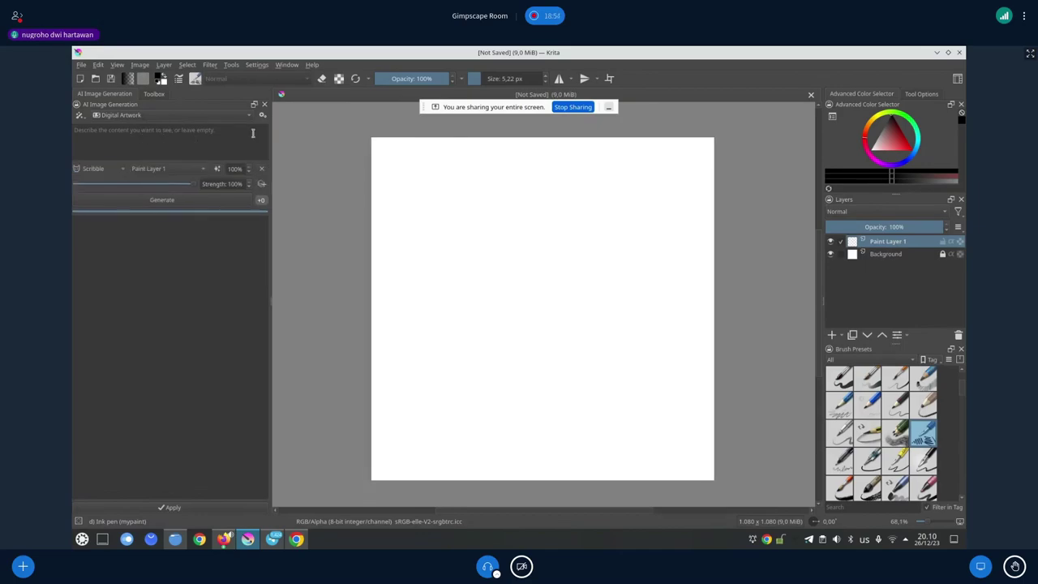
{"action": "left_click", "coordinate": [123, 170]}
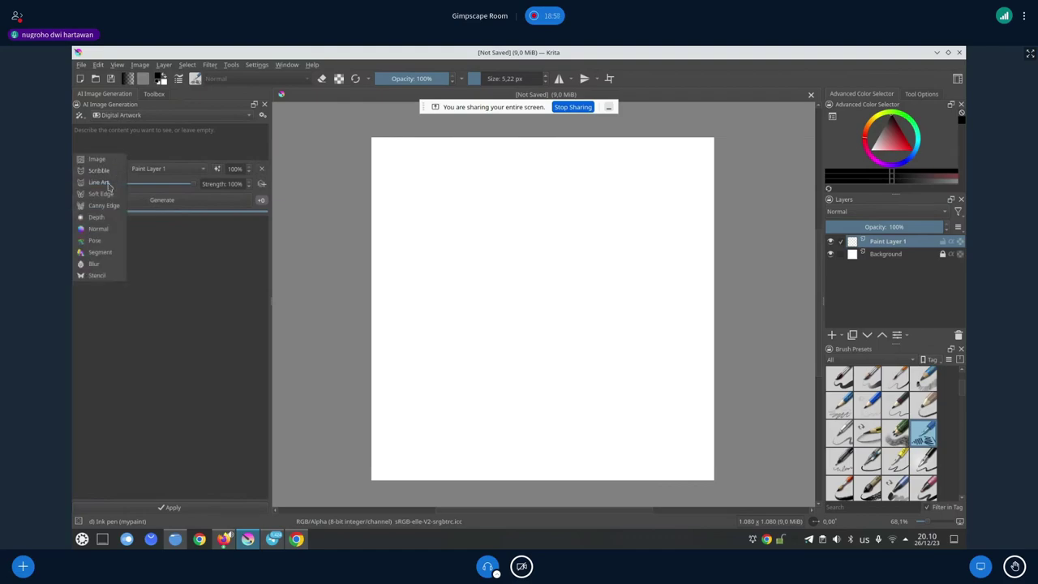
{"action": "left_click", "coordinate": [106, 186]}
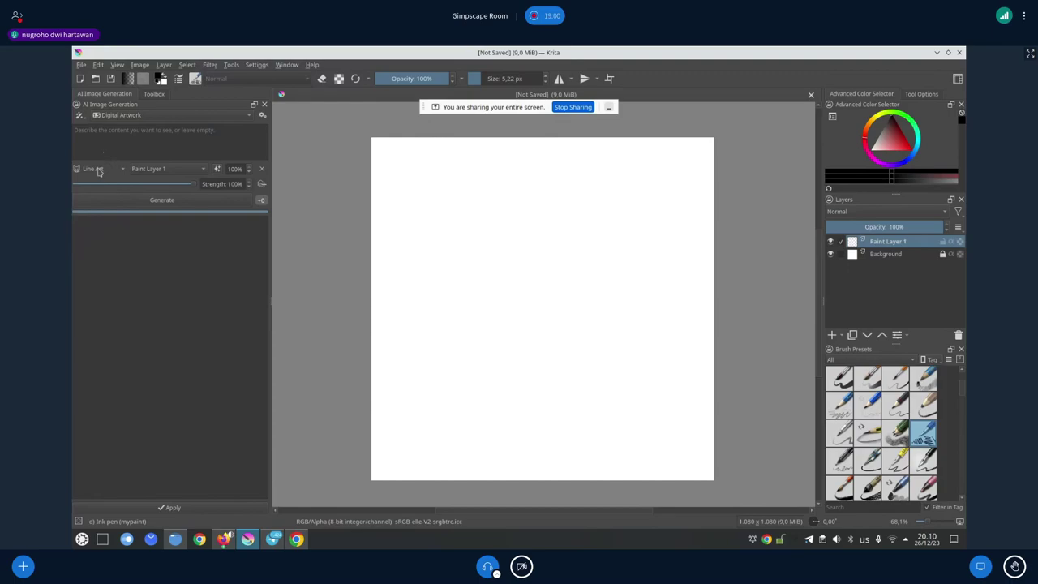
{"action": "left_click_drag", "start_coordinate": [484, 238], "coordinate": [470, 213]}
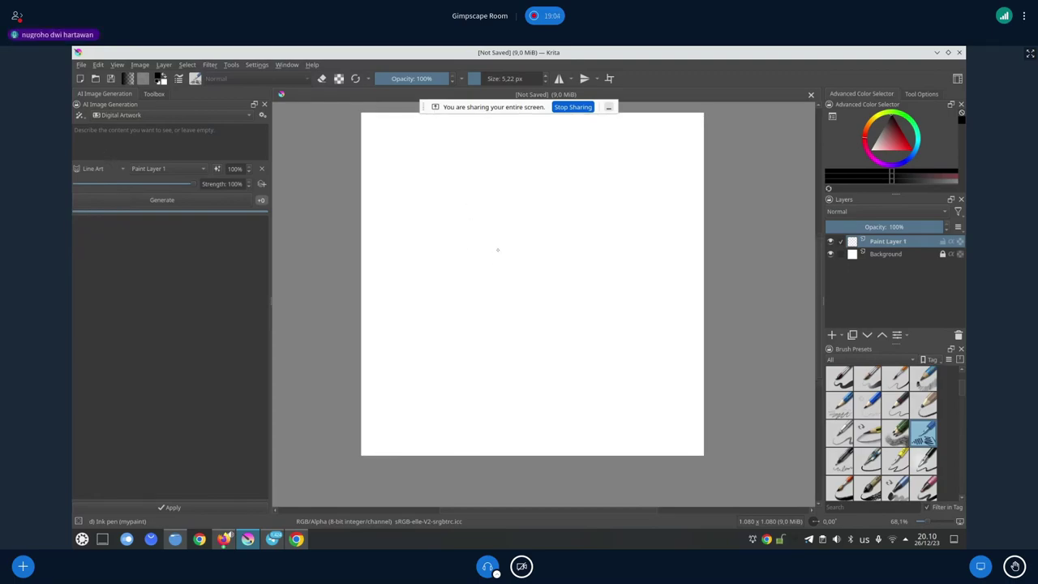
Step: Sketch the cat's oval head, pointed ear, eyes, smiling mouth and tail
{"action": "left_click_drag", "start_coordinate": [500, 247], "coordinate": [510, 247]}
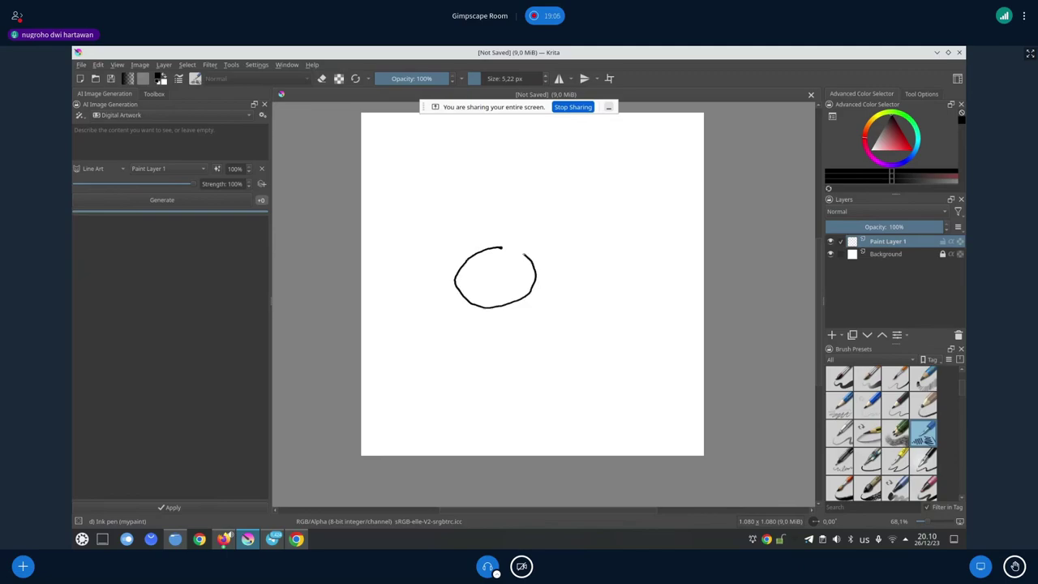
{"action": "mouse_move", "coordinate": [459, 267]}
{"action": "left_mouse_down"}
{"action": "mouse_move", "coordinate": [463, 249]}
{"action": "mouse_move", "coordinate": [524, 235]}
{"action": "left_mouse_up"}
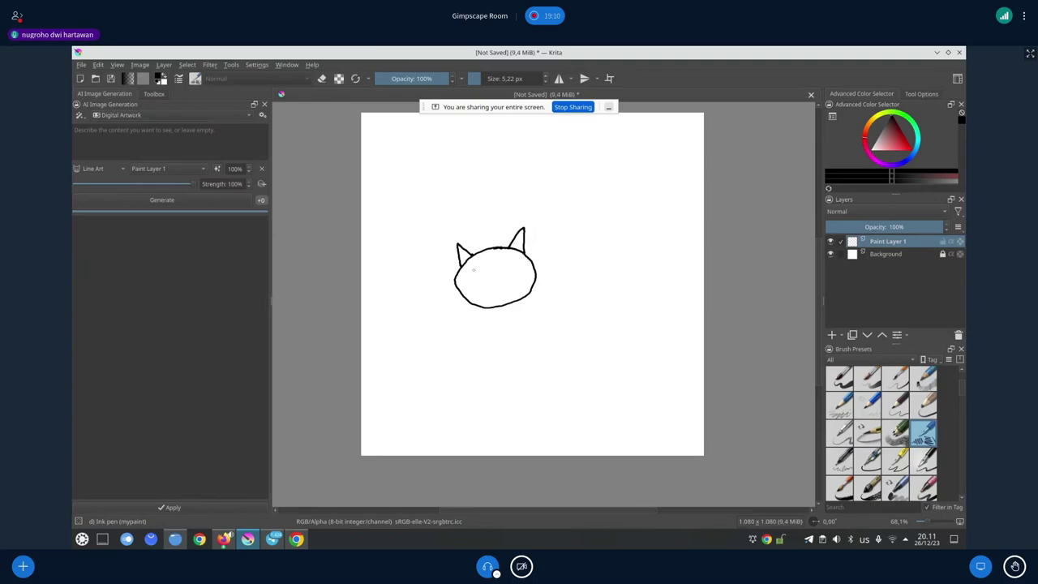
{"action": "mouse_move", "coordinate": [472, 279]}
{"action": "left_mouse_down"}
{"action": "mouse_move", "coordinate": [512, 276]}
{"action": "mouse_move", "coordinate": [509, 284]}
{"action": "mouse_move", "coordinate": [611, 300]}
{"action": "mouse_move", "coordinate": [511, 307]}
{"action": "mouse_move", "coordinate": [508, 338]}
{"action": "mouse_move", "coordinate": [528, 316]}
{"action": "mouse_move", "coordinate": [553, 346]}
{"action": "mouse_move", "coordinate": [559, 318]}
{"action": "mouse_move", "coordinate": [603, 346]}
{"action": "mouse_move", "coordinate": [607, 320]}
{"action": "mouse_move", "coordinate": [607, 340]}
{"action": "left_mouse_up"}
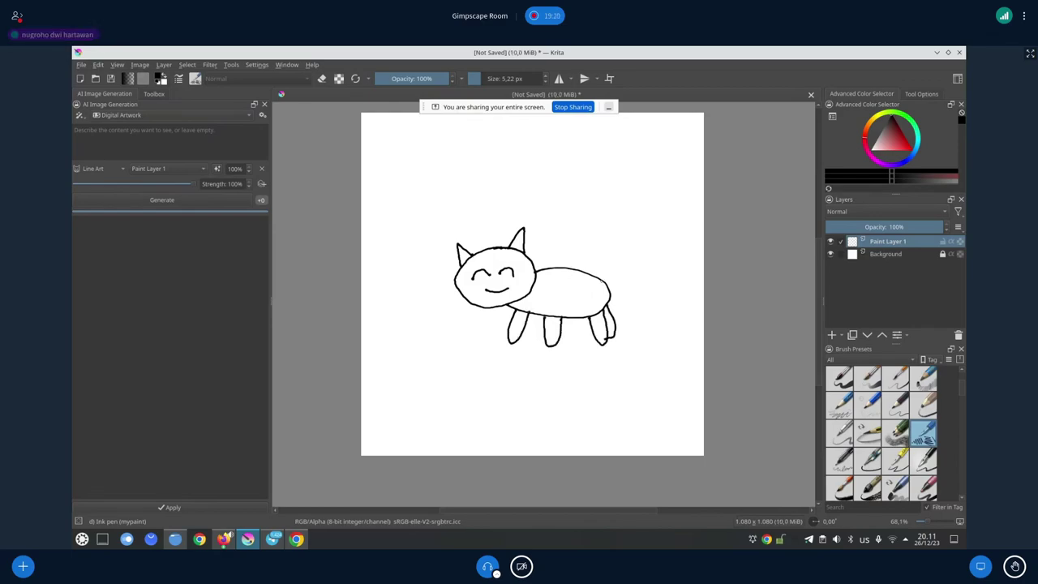
{"action": "mouse_move", "coordinate": [603, 284]}
{"action": "left_mouse_down"}
{"action": "mouse_move", "coordinate": [654, 253]}
{"action": "mouse_move", "coordinate": [606, 285]}
{"action": "left_mouse_up"}
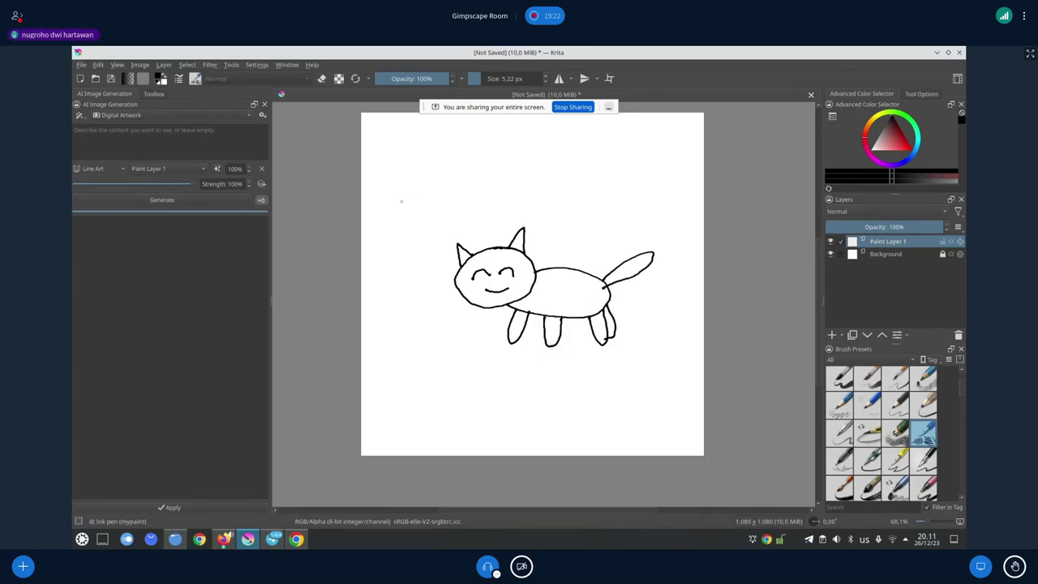
Step: Draw zigzag pine trees with trunks on both sides and a house roof behind the cat
{"action": "scroll", "coordinate": [401, 201], "scroll_direction": "up", "scroll_amount": 1}
{"action": "mouse_move", "coordinate": [407, 157]}
{"action": "left_mouse_down"}
{"action": "mouse_move", "coordinate": [377, 258]}
{"action": "mouse_move", "coordinate": [409, 299]}
{"action": "mouse_move", "coordinate": [439, 283]}
{"action": "mouse_move", "coordinate": [423, 178]}
{"action": "mouse_move", "coordinate": [409, 156]}
{"action": "left_mouse_up"}
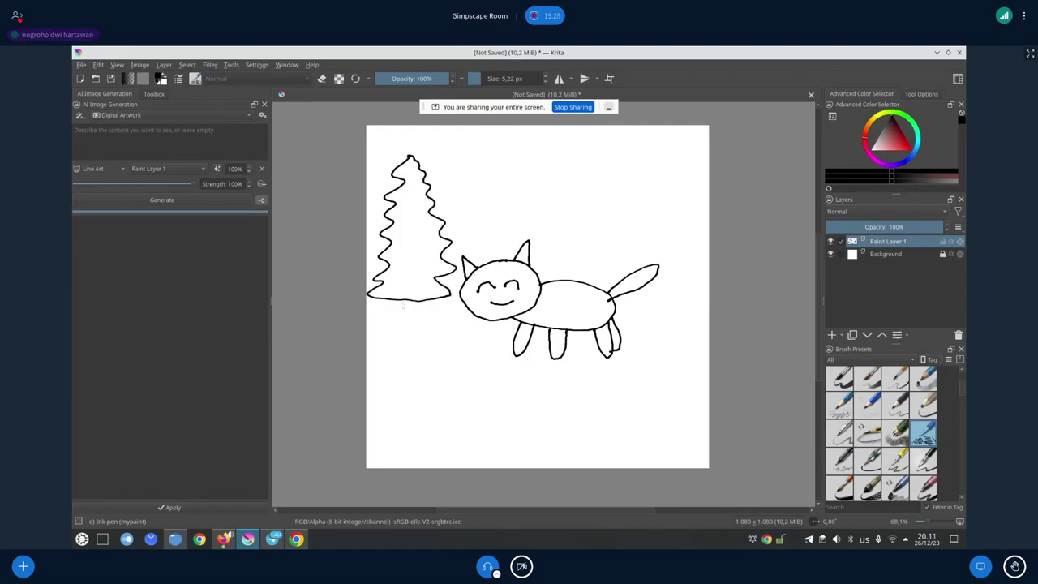
{"action": "mouse_move", "coordinate": [403, 300]}
{"action": "left_mouse_down"}
{"action": "mouse_move", "coordinate": [401, 359]}
{"action": "mouse_move", "coordinate": [423, 318]}
{"action": "left_mouse_up"}
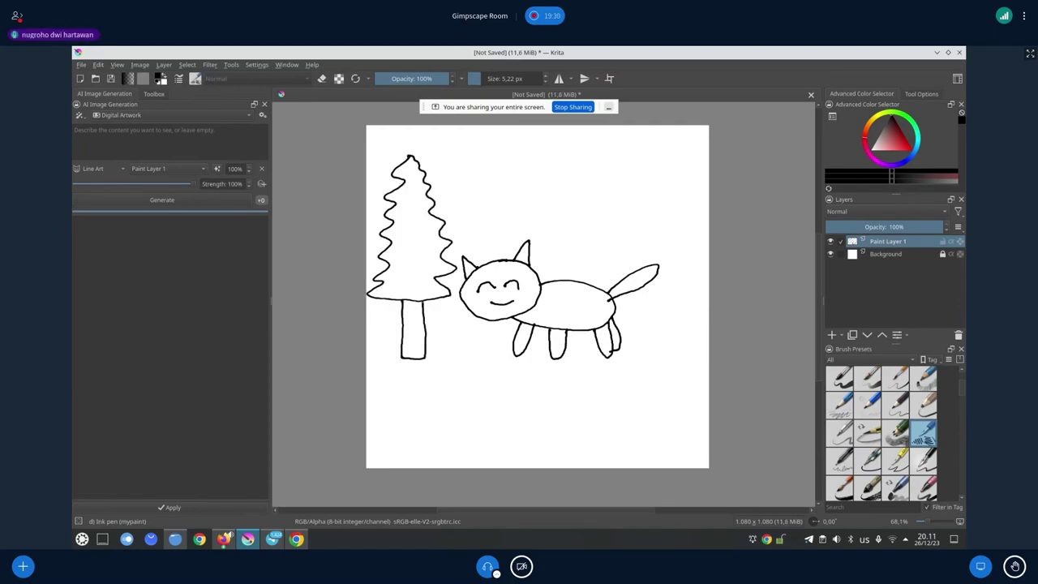
{"action": "mouse_move", "coordinate": [676, 154]}
{"action": "left_mouse_down"}
{"action": "mouse_move", "coordinate": [657, 180]}
{"action": "mouse_move", "coordinate": [631, 275]}
{"action": "left_mouse_up"}
{"action": "mouse_move", "coordinate": [678, 153]}
{"action": "left_mouse_down"}
{"action": "mouse_move", "coordinate": [694, 185]}
{"action": "mouse_move", "coordinate": [697, 255]}
{"action": "mouse_move", "coordinate": [670, 305]}
{"action": "mouse_move", "coordinate": [645, 299]}
{"action": "mouse_move", "coordinate": [678, 349]}
{"action": "mouse_move", "coordinate": [683, 310]}
{"action": "left_mouse_up"}
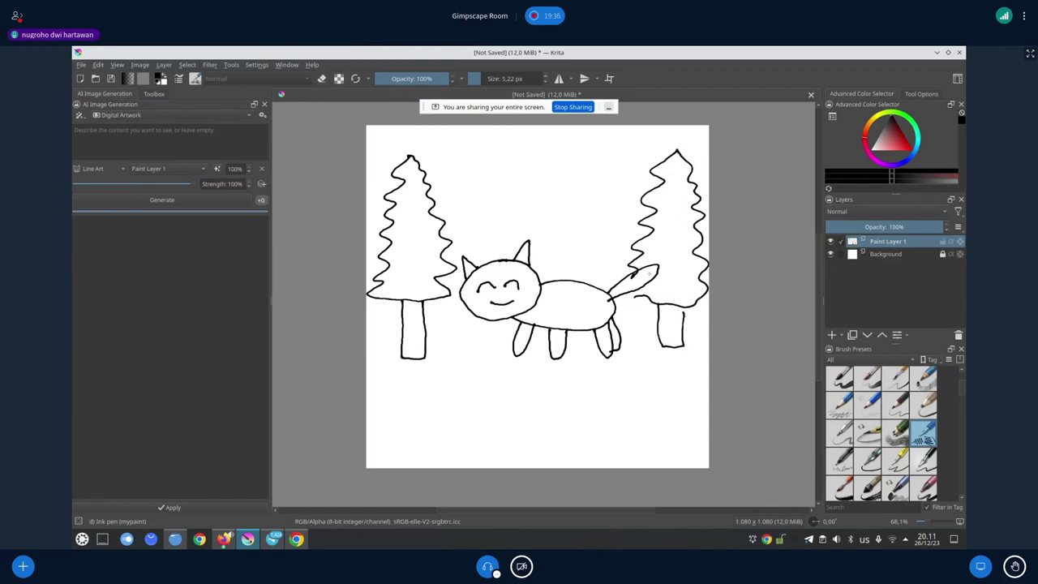
{"action": "mouse_move", "coordinate": [485, 238]}
{"action": "left_mouse_down"}
{"action": "mouse_move", "coordinate": [533, 194]}
{"action": "mouse_move", "coordinate": [569, 245]}
{"action": "mouse_move", "coordinate": [489, 261]}
{"action": "left_mouse_up"}
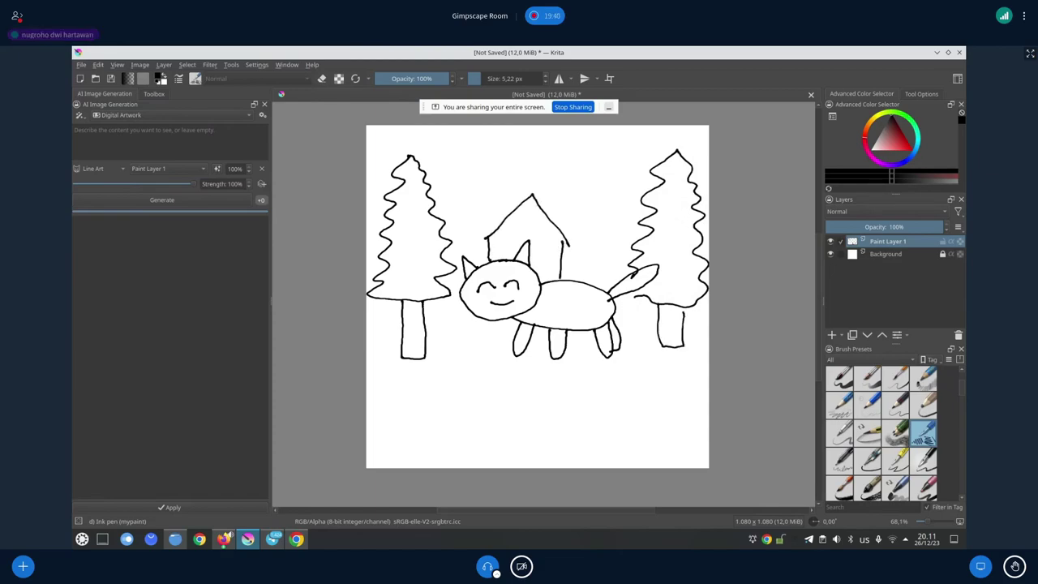
{"action": "mouse_move", "coordinate": [532, 195]}
{"action": "left_mouse_down"}
{"action": "mouse_move", "coordinate": [613, 201]}
{"action": "mouse_move", "coordinate": [632, 245]}
{"action": "mouse_move", "coordinate": [570, 246]}
{"action": "mouse_move", "coordinate": [621, 282]}
{"action": "mouse_move", "coordinate": [625, 324]}
{"action": "left_mouse_up"}
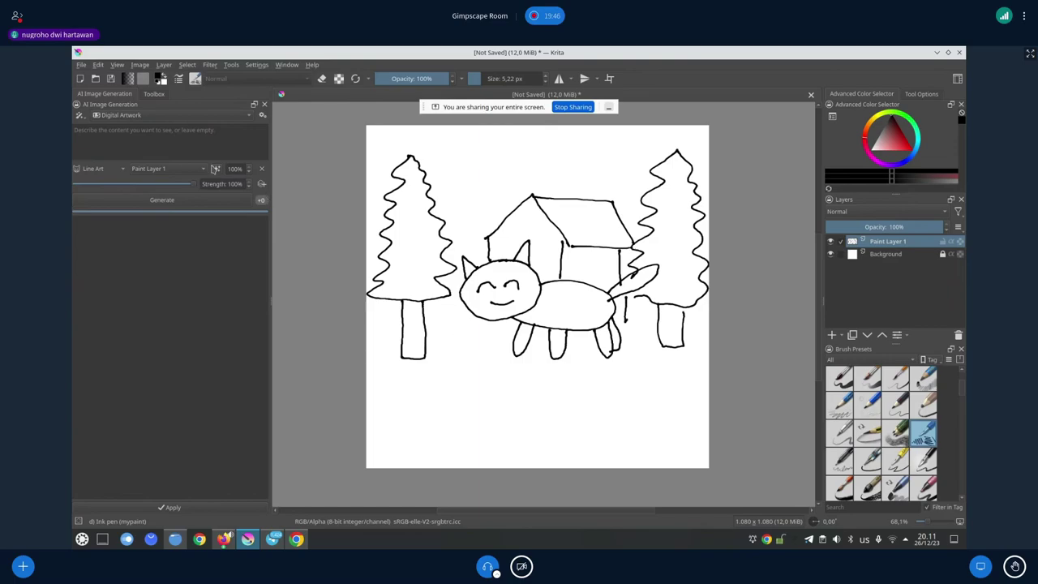
Step: Enter the prompt 'addorable cat' and keep Paint Layer 1 as the control source
{"action": "left_click", "coordinate": [154, 146]}
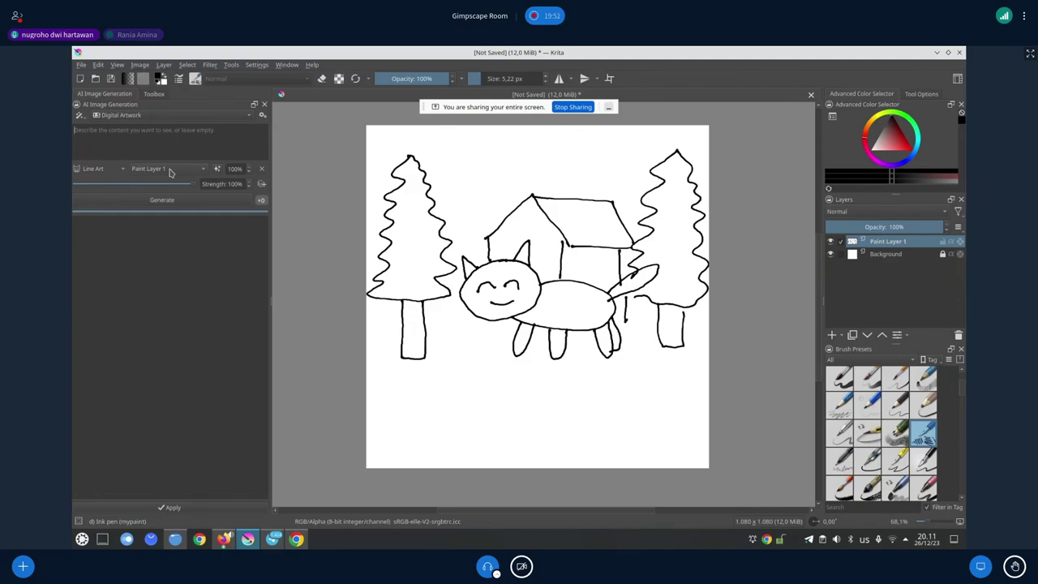
{"action": "type", "text": "a"}
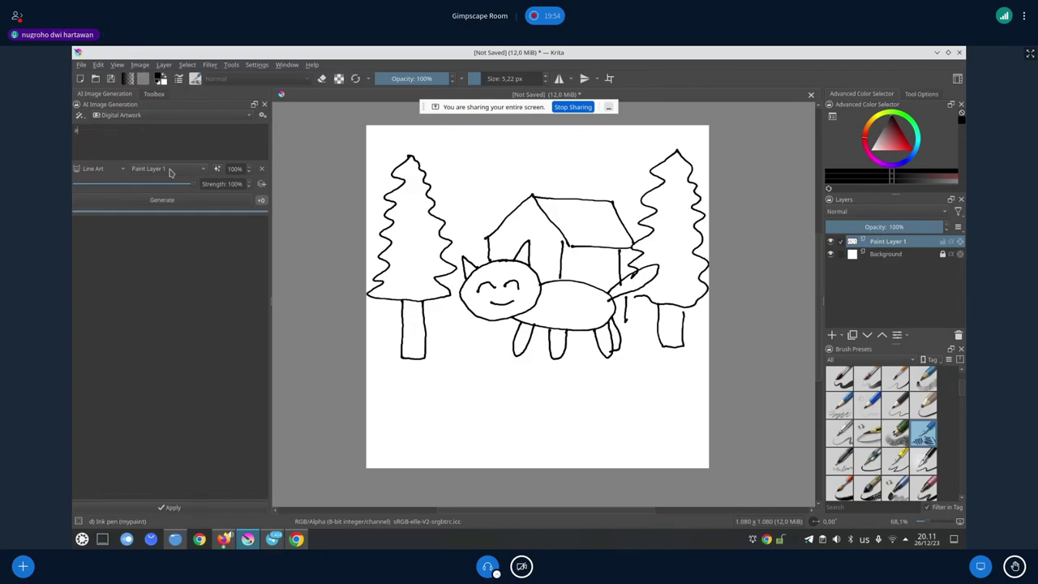
{"action": "type", "text": "dd"}
{"action": "type", "text": " cat"}
{"action": "left_click", "coordinate": [204, 170]}
{"action": "left_click", "coordinate": [204, 170]}
Step: Shift the whole sketch lower on the canvas with the Move tool
{"action": "left_click_drag", "start_coordinate": [448, 228], "coordinate": [439, 223]}
{"action": "key", "text": "m"}
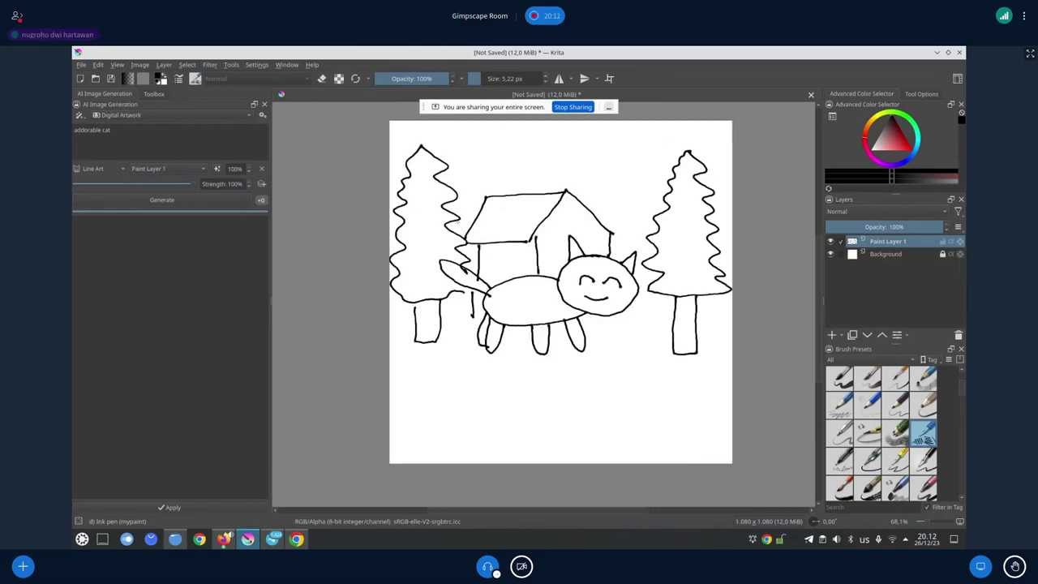
{"action": "key", "text": "m"}
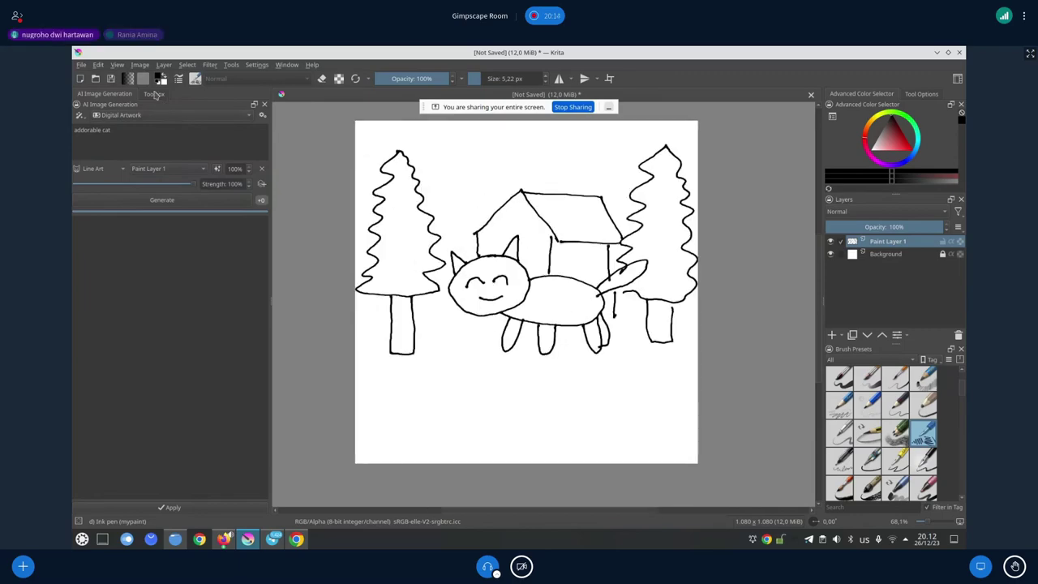
{"action": "left_click", "coordinate": [154, 94]}
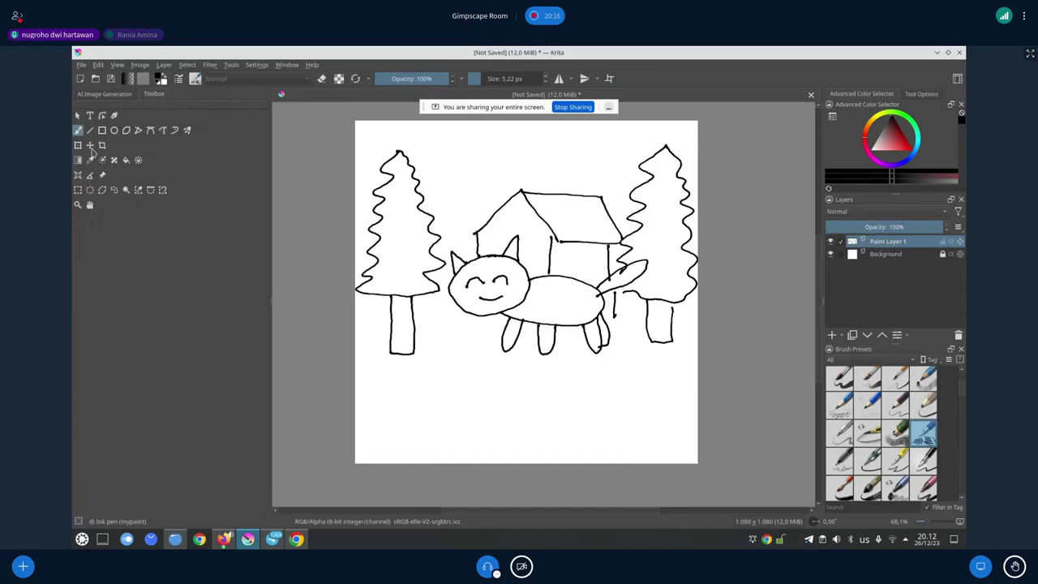
{"action": "left_click", "coordinate": [90, 144]}
{"action": "left_click_drag", "start_coordinate": [479, 258], "coordinate": [500, 288]}
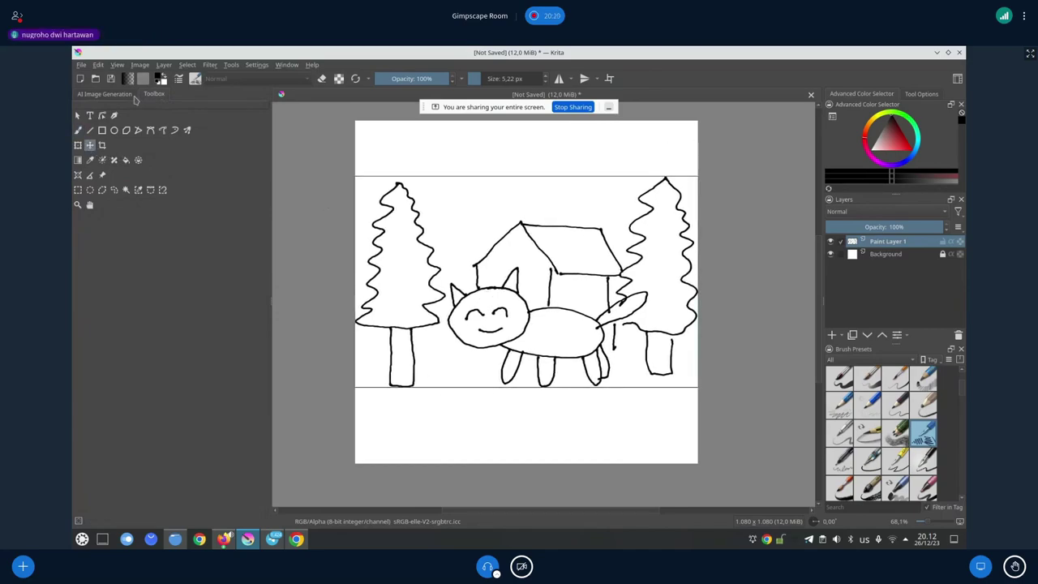
{"action": "left_click", "coordinate": [84, 95]}
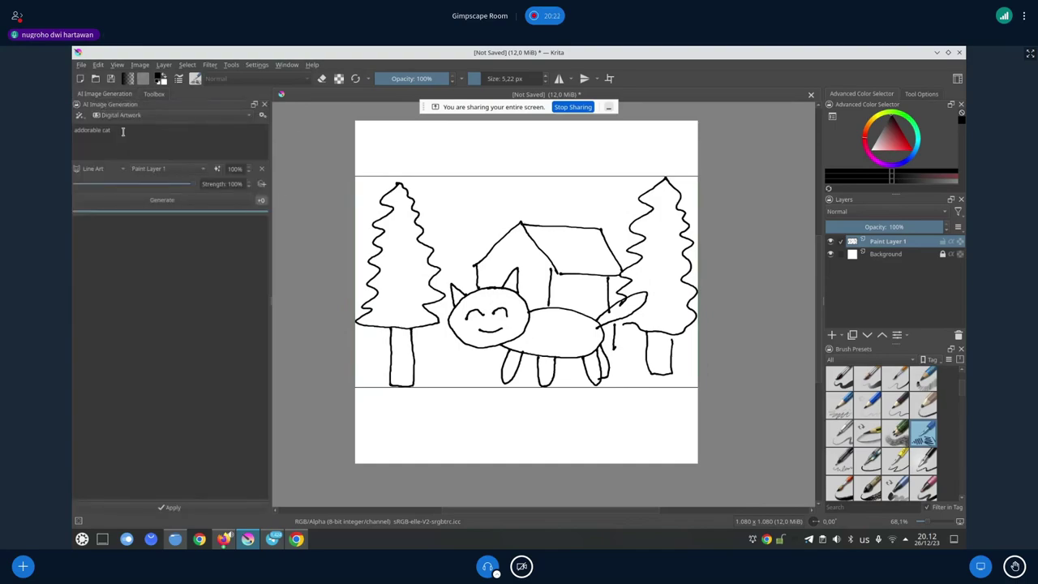
Step: Generate a Digital Artwork render from the sketch and toggle the preview to compare
{"action": "left_click", "coordinate": [116, 202]}
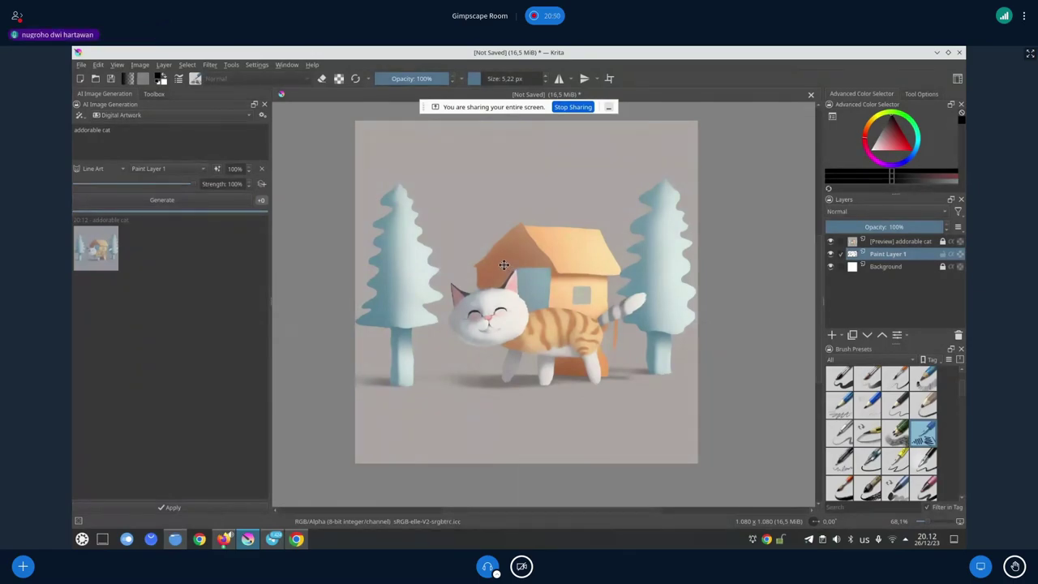
{"action": "left_click", "coordinate": [830, 242]}
{"action": "left_click", "coordinate": [830, 242]}
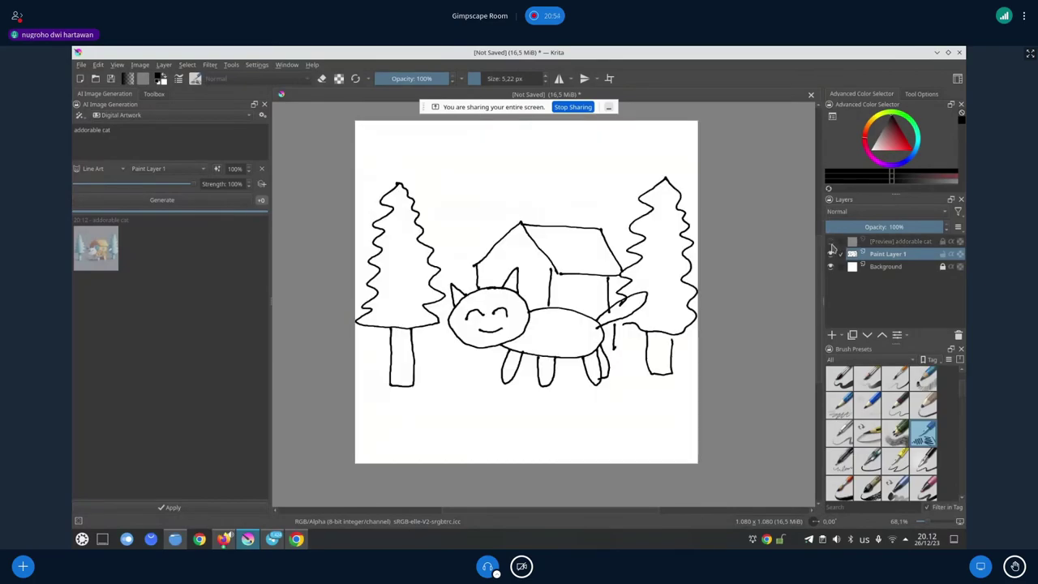
{"action": "left_click", "coordinate": [829, 243]}
{"action": "left_click", "coordinate": [830, 242]}
{"action": "left_click", "coordinate": [830, 242]}
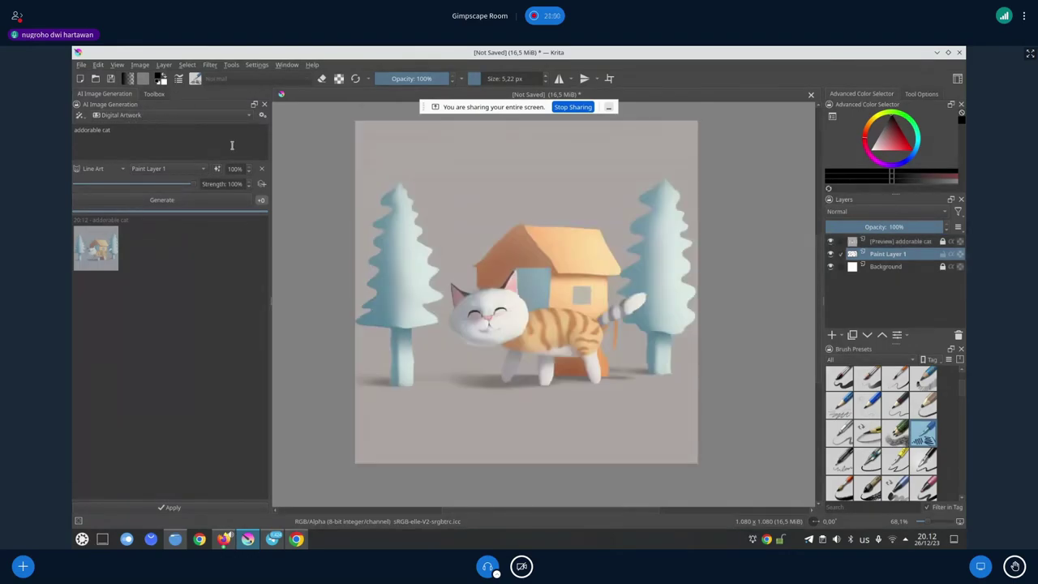
Step: Confirm Digital Artwork as the style and hide the preview layer
{"action": "left_click", "coordinate": [184, 119]}
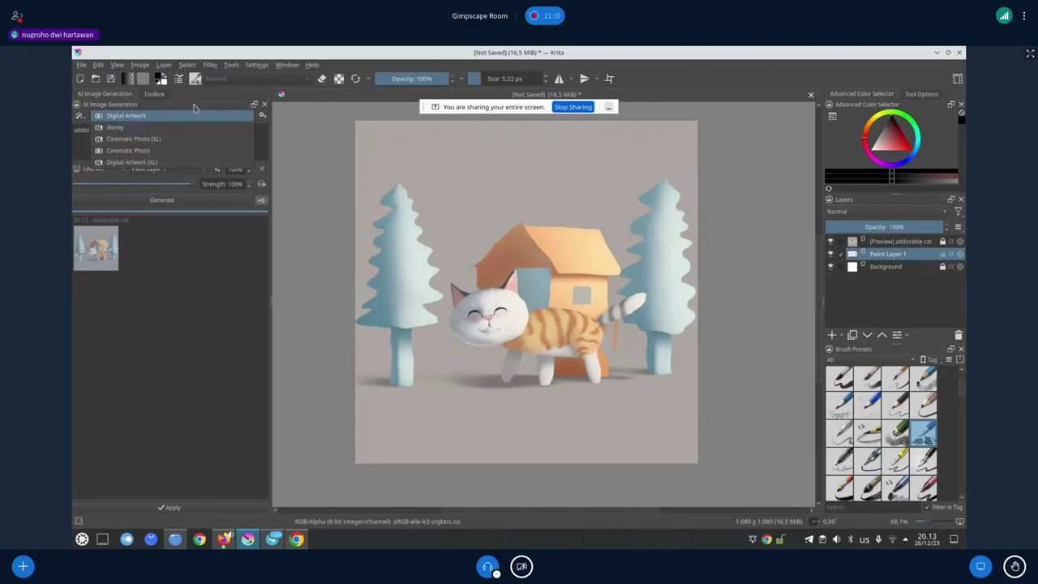
{"action": "left_click", "coordinate": [195, 109]}
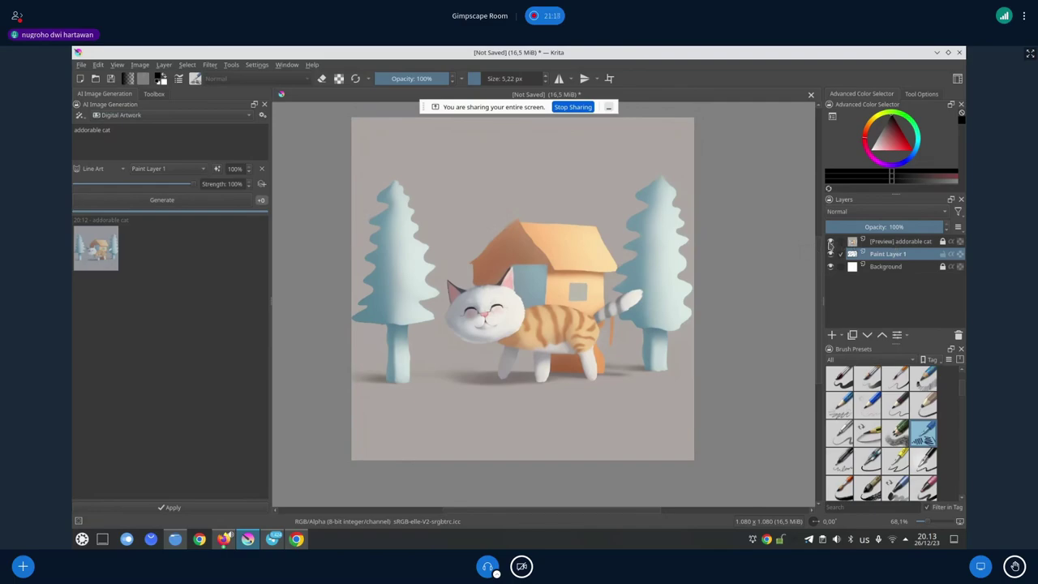
{"action": "left_click", "coordinate": [829, 244]}
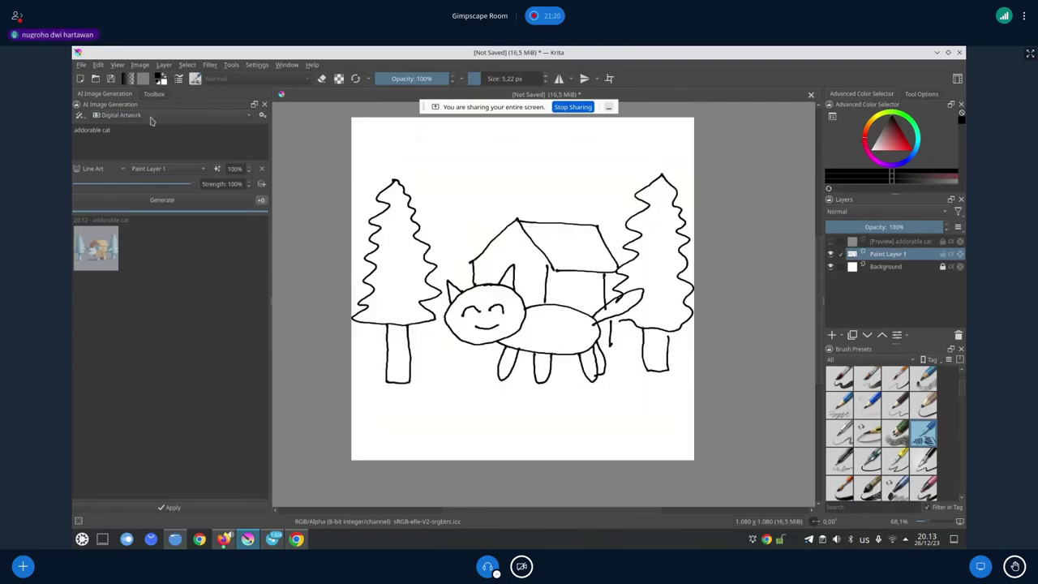
Step: Generate with the Cinematic Photo (XL) style and compare the photo result against the sketch
{"action": "left_click", "coordinate": [150, 120]}
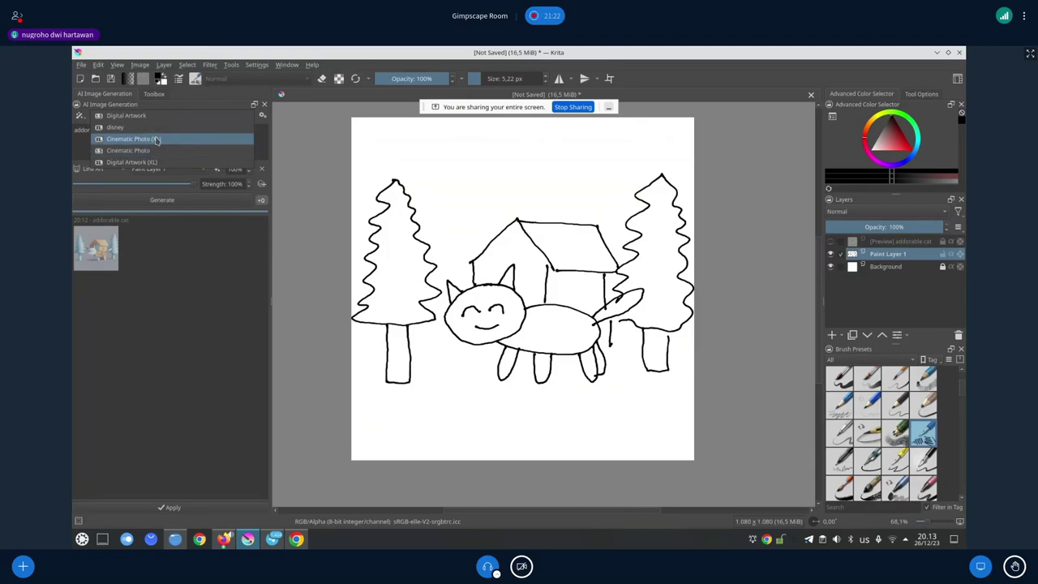
{"action": "left_click", "coordinate": [157, 139]}
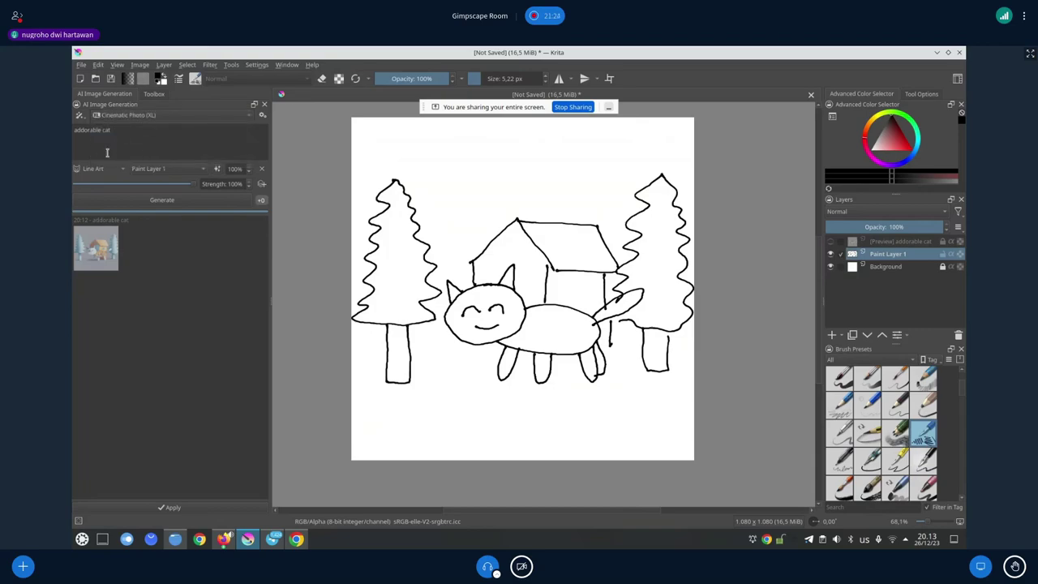
{"action": "left_click", "coordinate": [131, 203]}
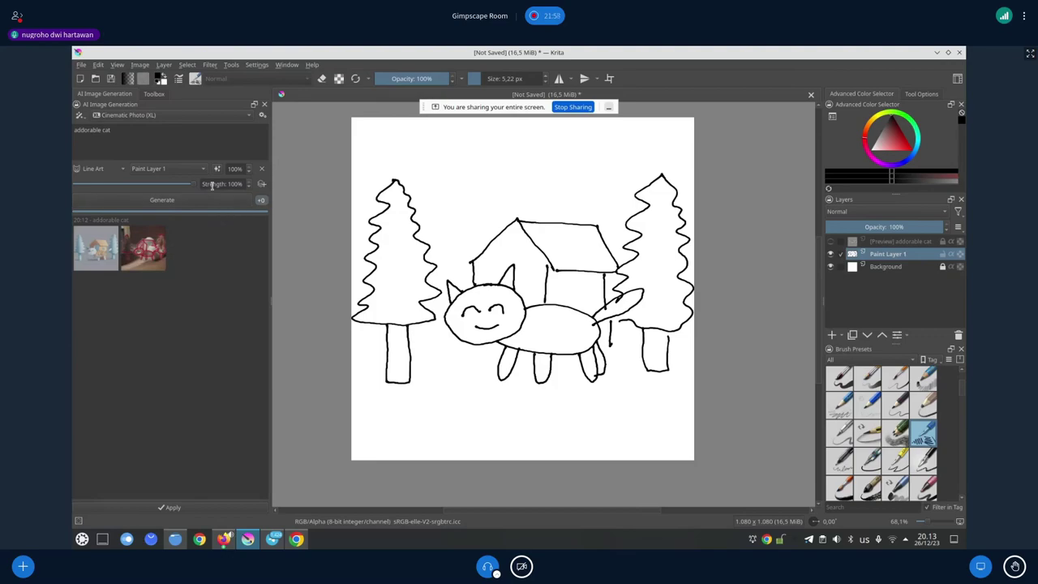
{"action": "left_click", "coordinate": [148, 248]}
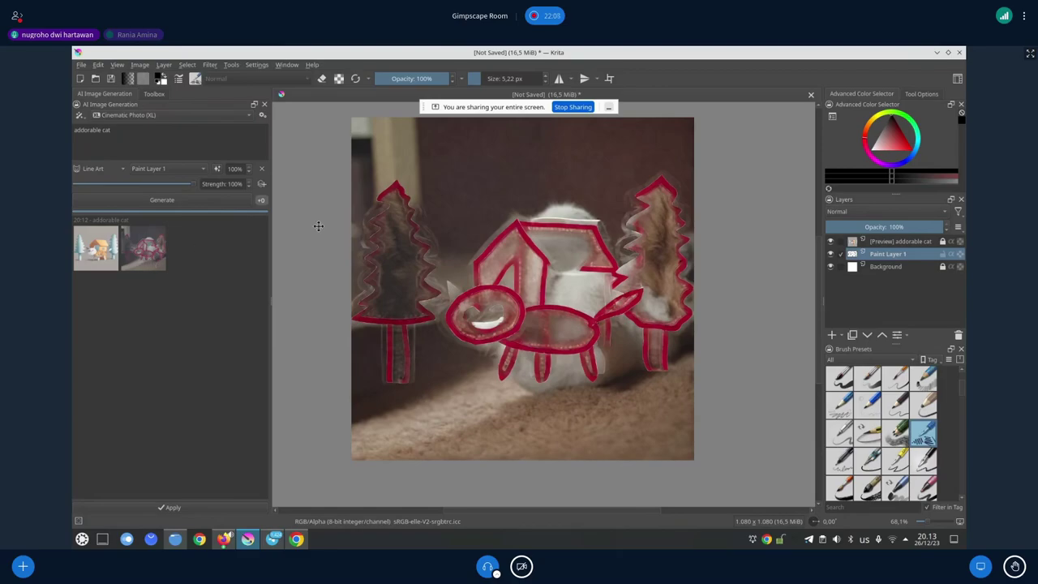
{"action": "left_click", "coordinate": [829, 241]}
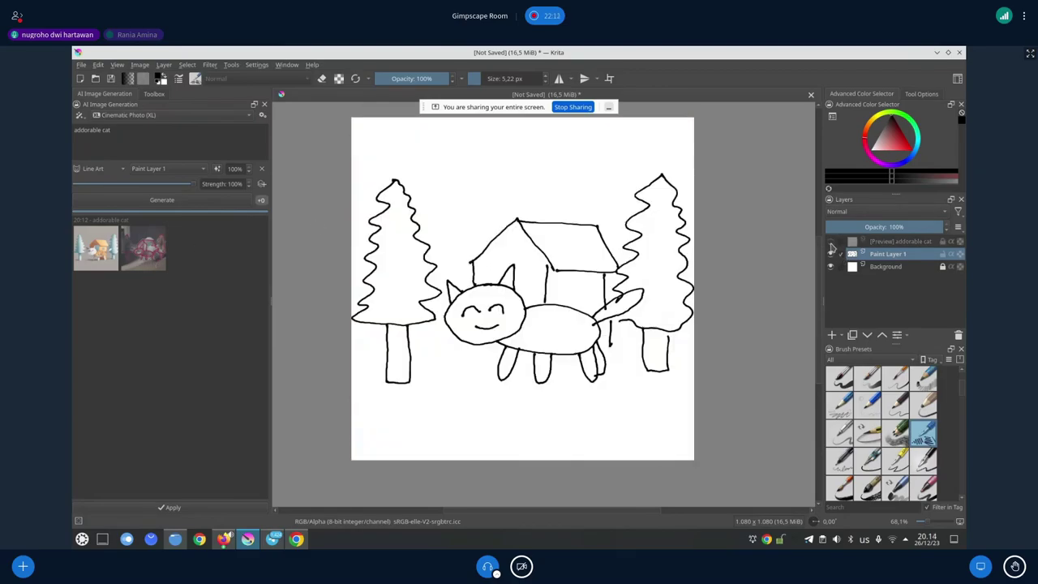
{"action": "left_click", "coordinate": [830, 242]}
{"action": "left_click", "coordinate": [830, 241]}
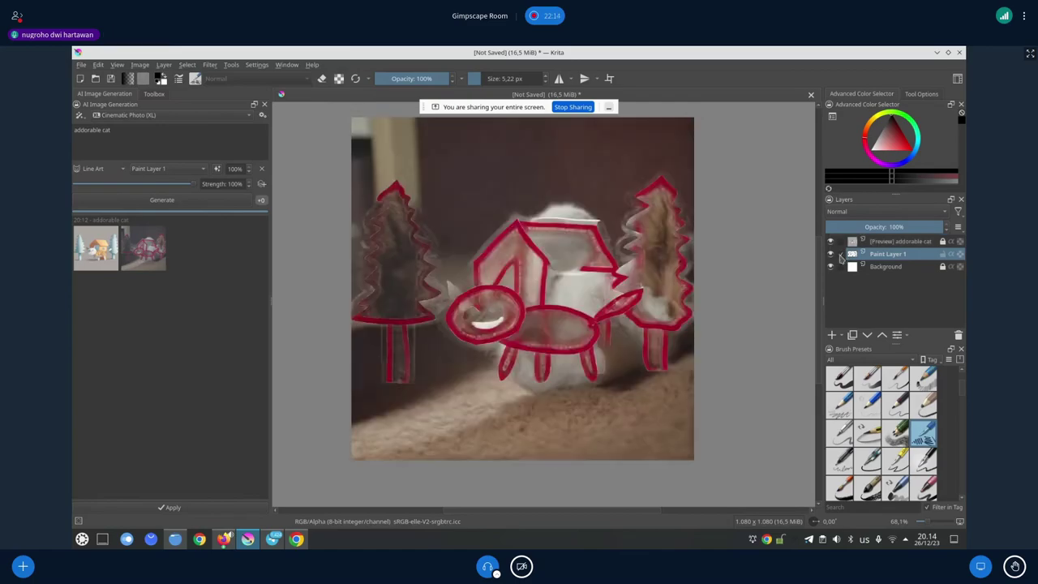
Step: Change the control type from Line Art to Scribble, generate again, and preview the carved-wood result
{"action": "left_click", "coordinate": [122, 171]}
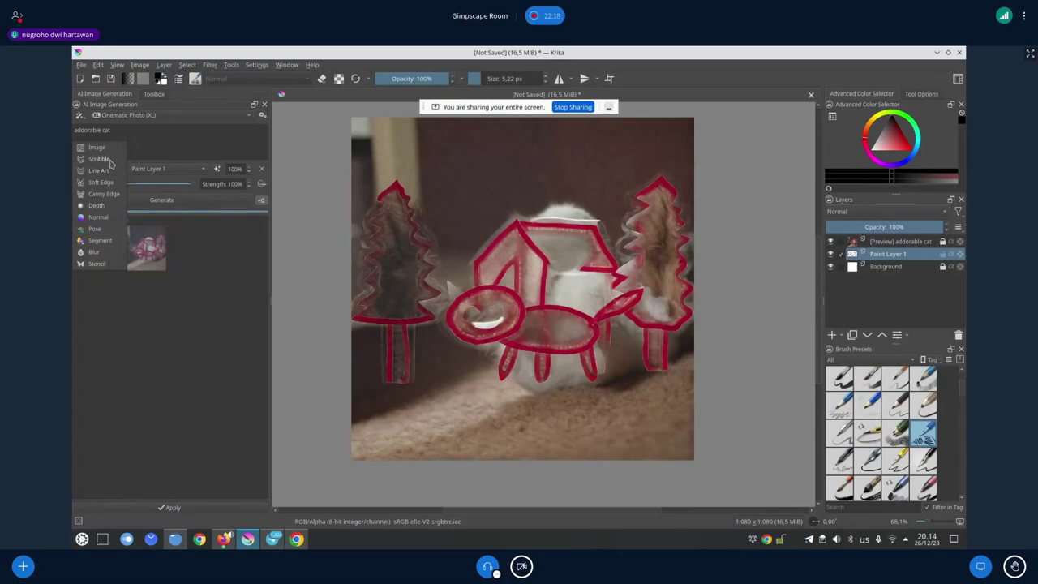
{"action": "left_click", "coordinate": [111, 160]}
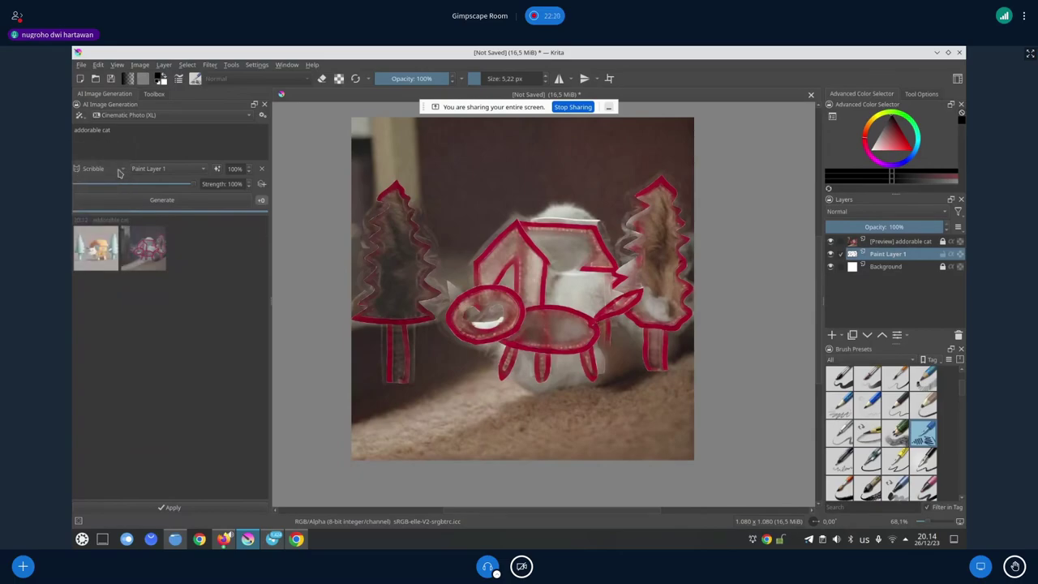
{"action": "left_click", "coordinate": [119, 172]}
{"action": "left_click", "coordinate": [120, 171]}
{"action": "left_click", "coordinate": [829, 241]}
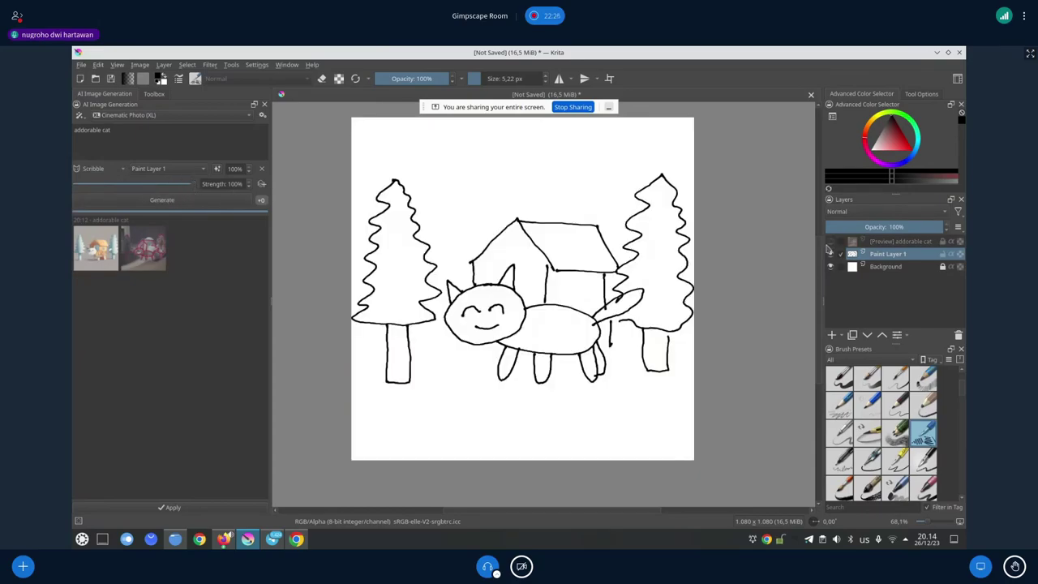
{"action": "left_click", "coordinate": [139, 201]}
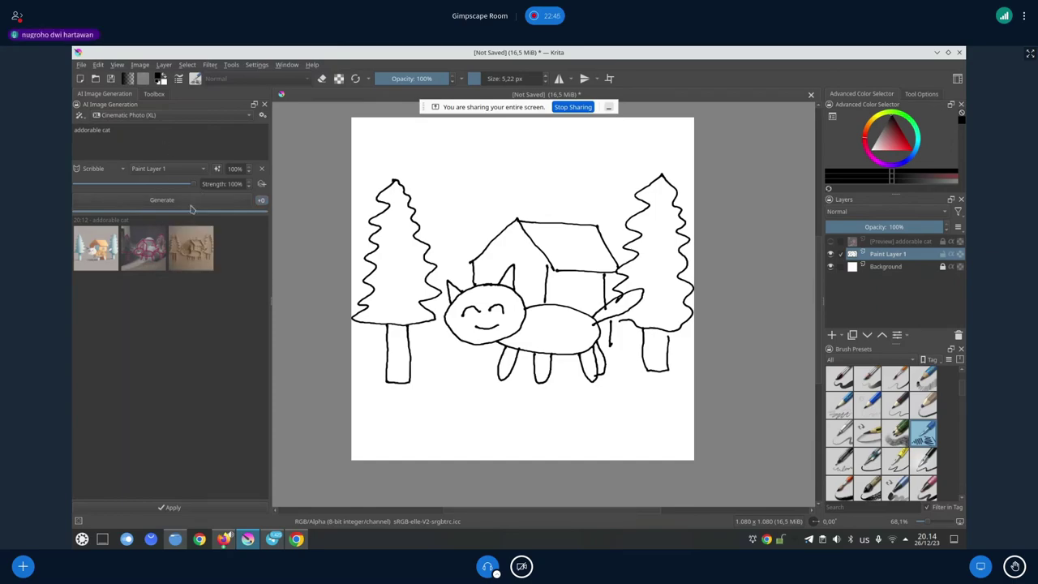
{"action": "left_click", "coordinate": [188, 256]}
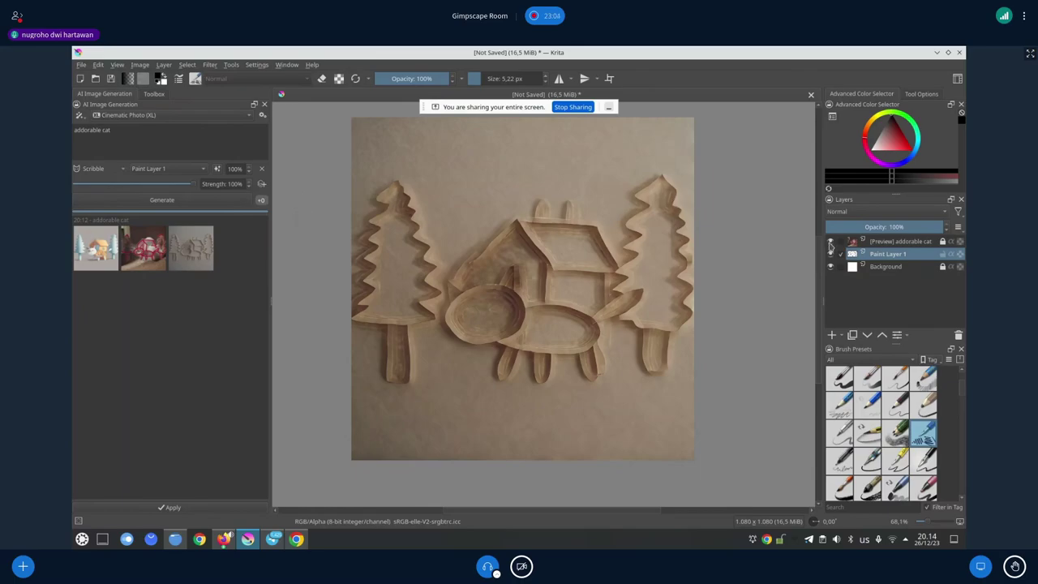
Step: Toggle the carved-relief preview against the sketch, then hide both preview and sketch layers
{"action": "left_click", "coordinate": [830, 241]}
{"action": "left_click", "coordinate": [830, 242]}
{"action": "left_click", "coordinate": [830, 242]}
{"action": "left_click", "coordinate": [830, 241]}
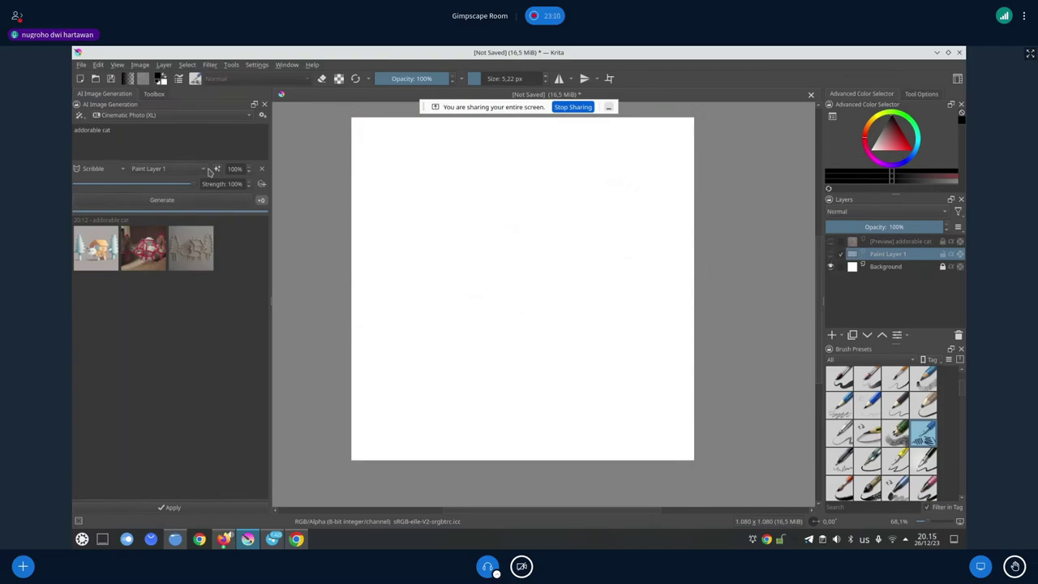
Step: Remove the Scribble control and replace 'cat' so the prompt reads 'addorable Fox in the junggle'
{"action": "left_click", "coordinate": [261, 170]}
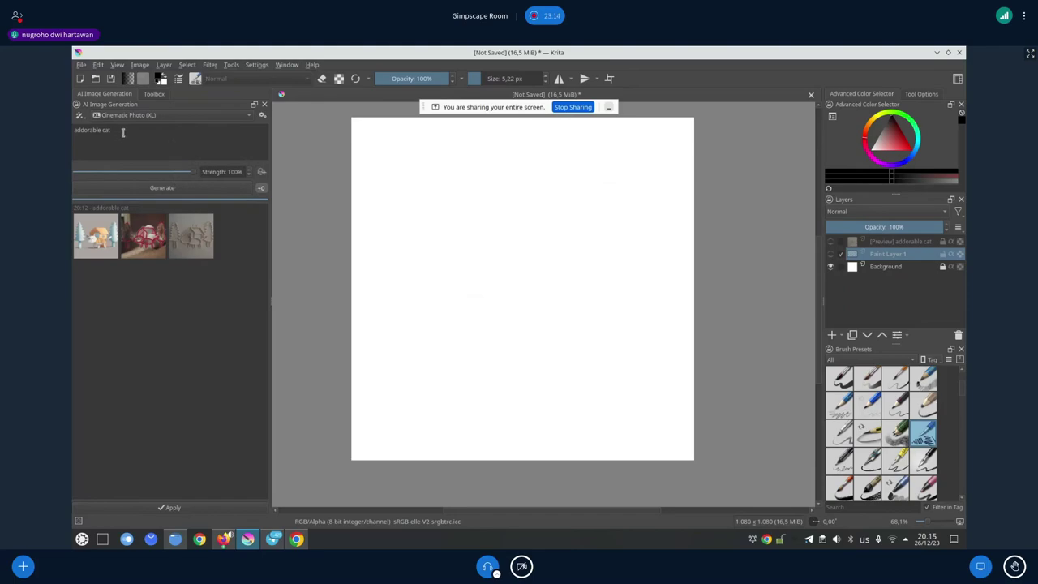
{"action": "left_click_drag", "start_coordinate": [123, 132], "coordinate": [74, 130]}
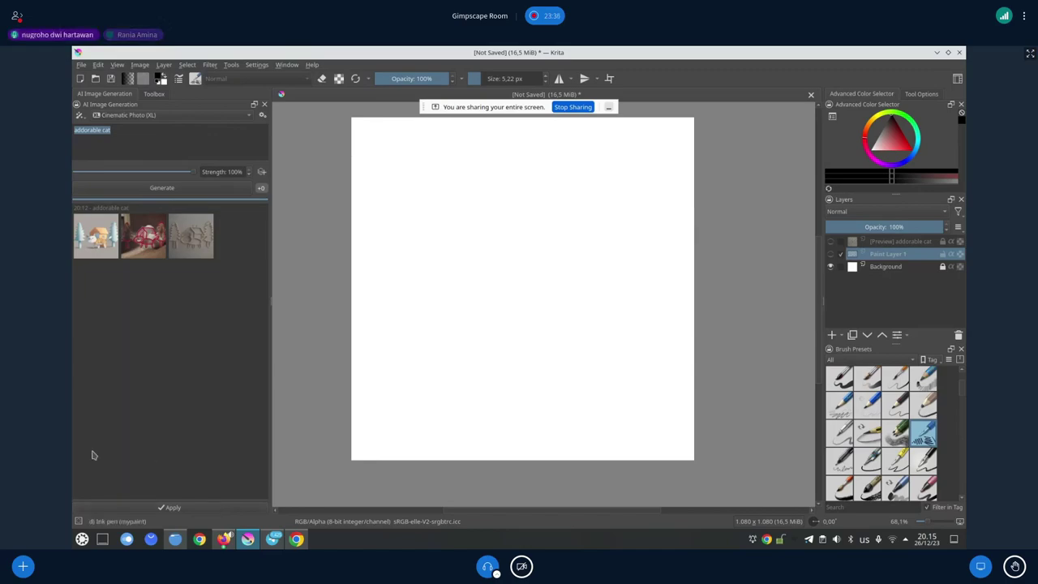
{"action": "left_click", "coordinate": [127, 133]}
{"action": "double_click", "coordinate": [126, 133]}
{"action": "type", "text": "Fox"}
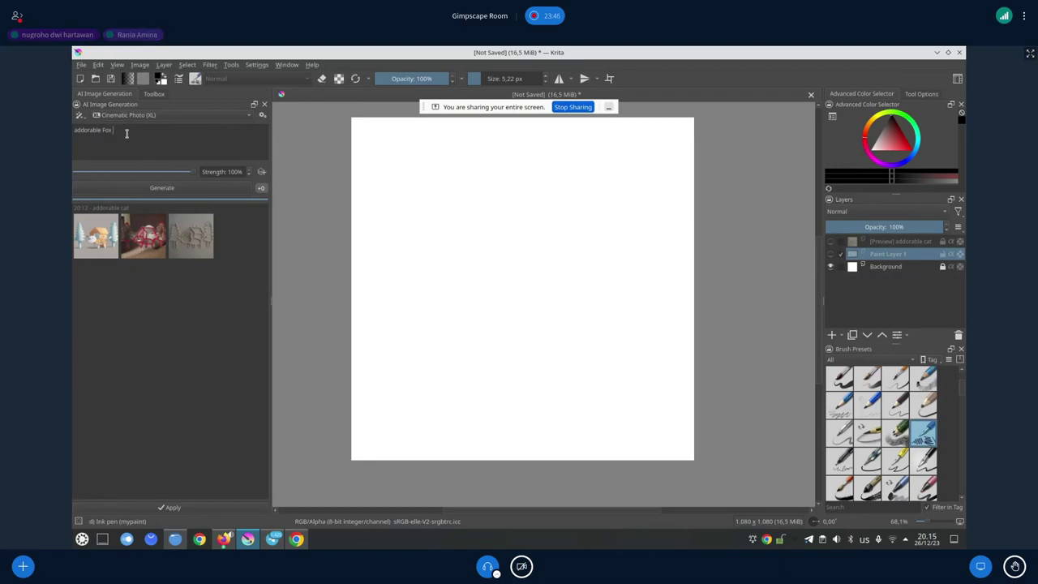
{"action": "type", "text": "int"}
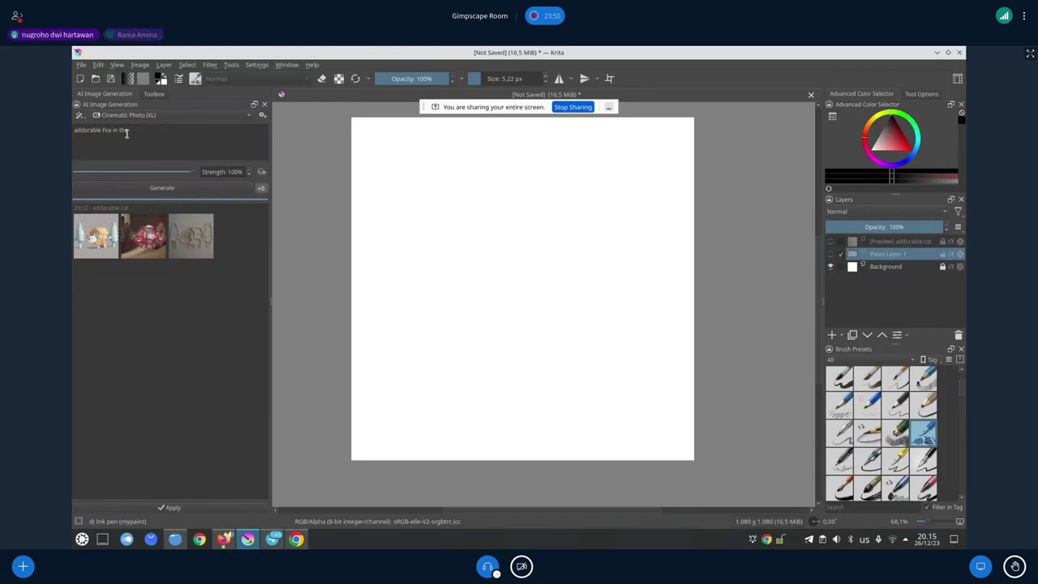
{"action": "type", "text": "junggle"}
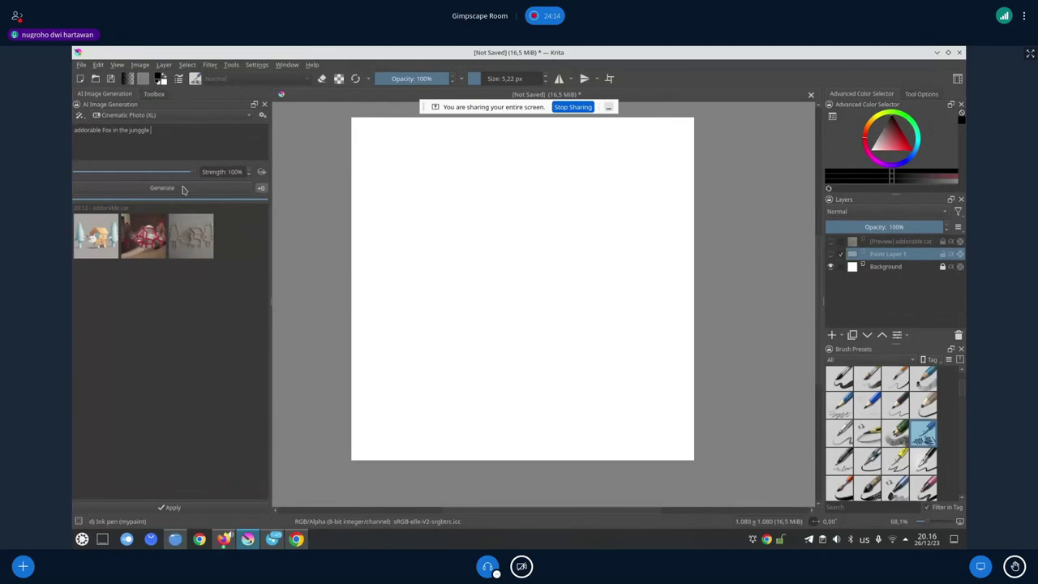
Step: Generate images from the fox prompt and apply the fox result as a Generated layer
{"action": "left_click", "coordinate": [183, 189]}
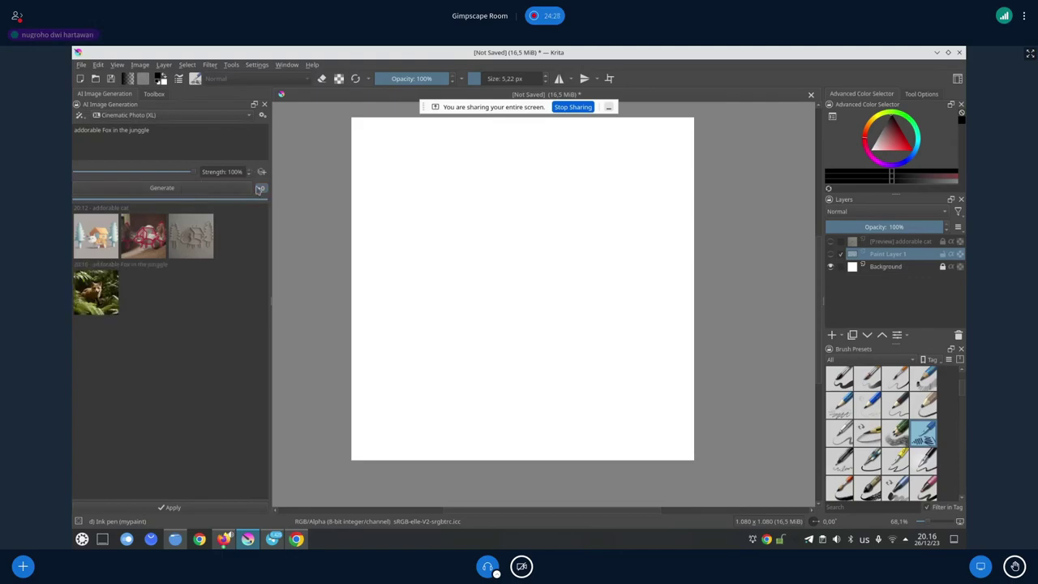
{"action": "left_click", "coordinate": [95, 298]}
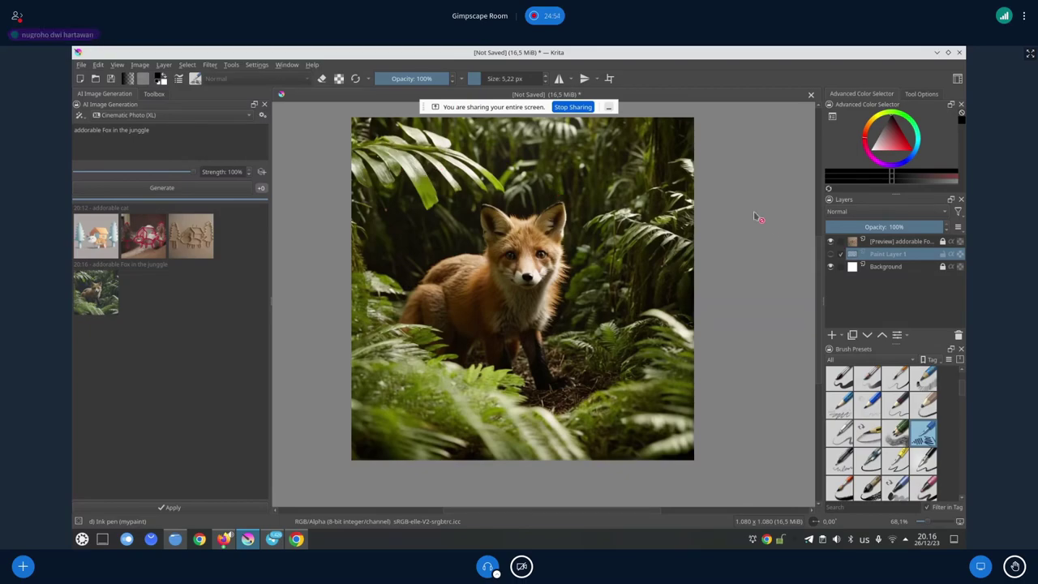
{"action": "left_click", "coordinate": [886, 241]}
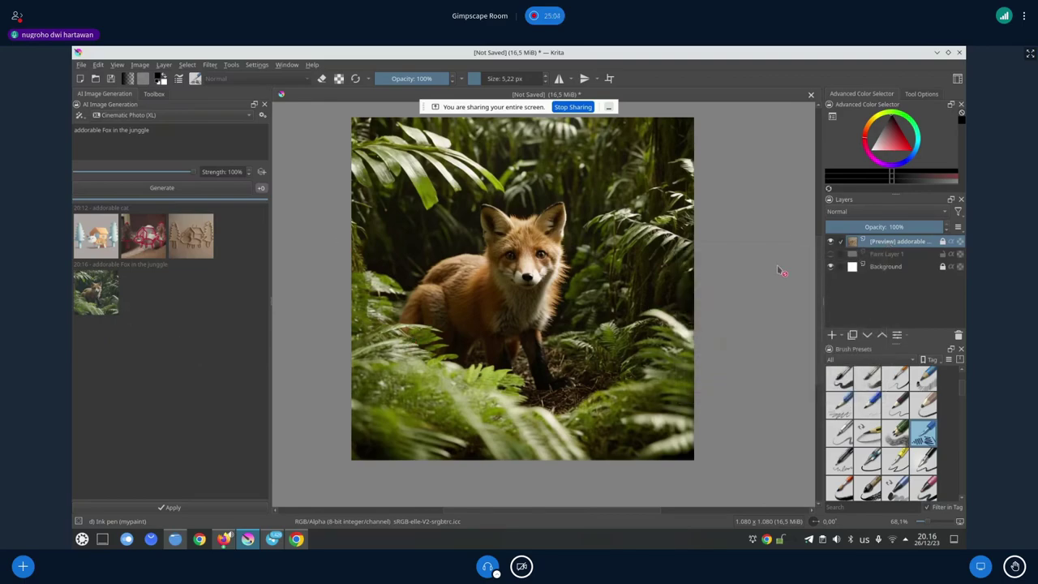
{"action": "left_click", "coordinate": [173, 507]}
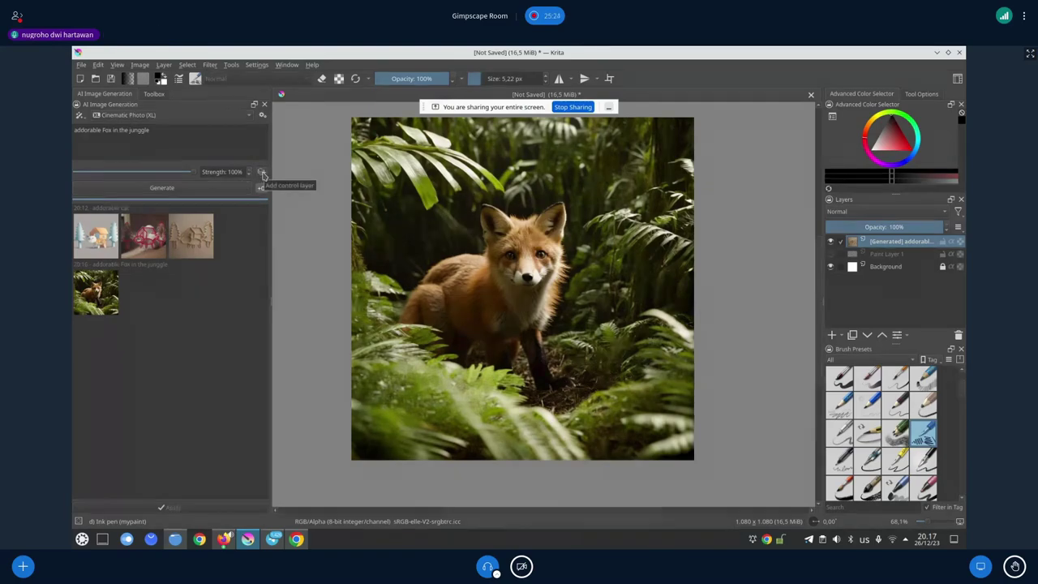
Step: Add a new control layer entry with the control type set to Pose
{"action": "left_click", "coordinate": [262, 173]}
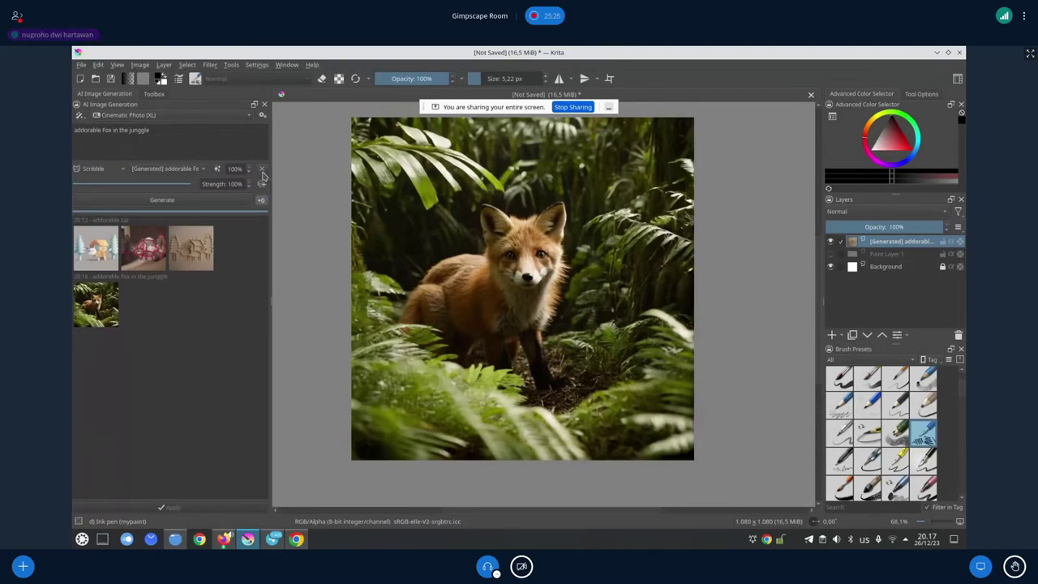
{"action": "left_click", "coordinate": [121, 170]}
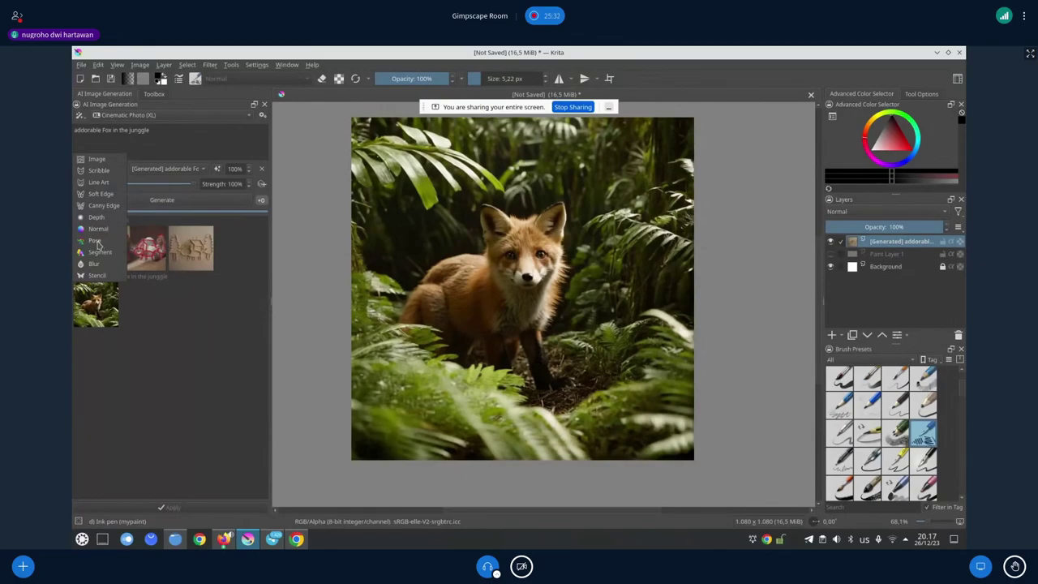
{"action": "left_click", "coordinate": [96, 240]}
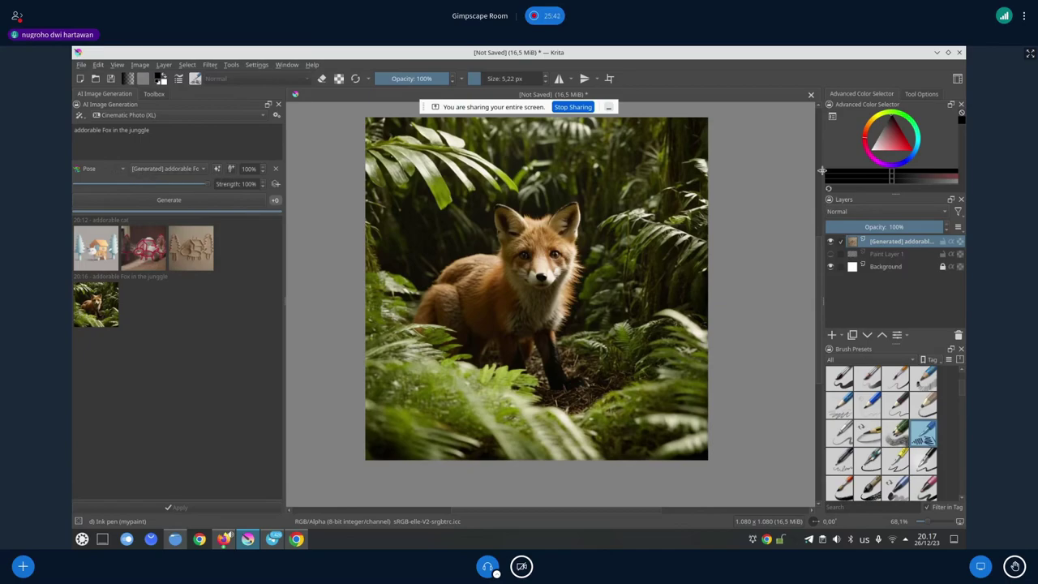
Step: Add a vector layer, hide the fox image, and create a dedicated [Control] Pose layer
{"action": "left_click", "coordinate": [872, 255]}
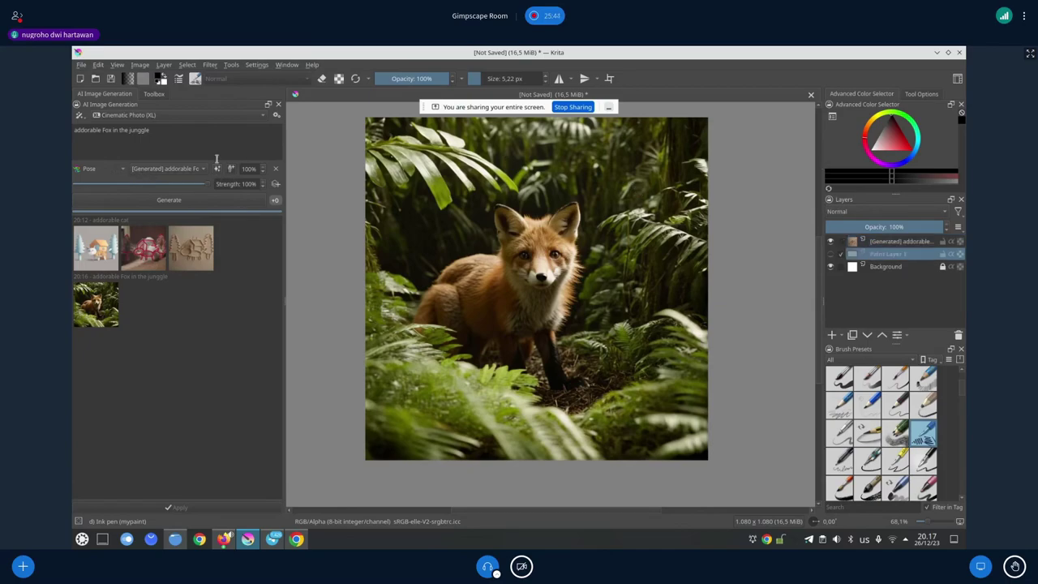
{"action": "left_click", "coordinate": [840, 337]}
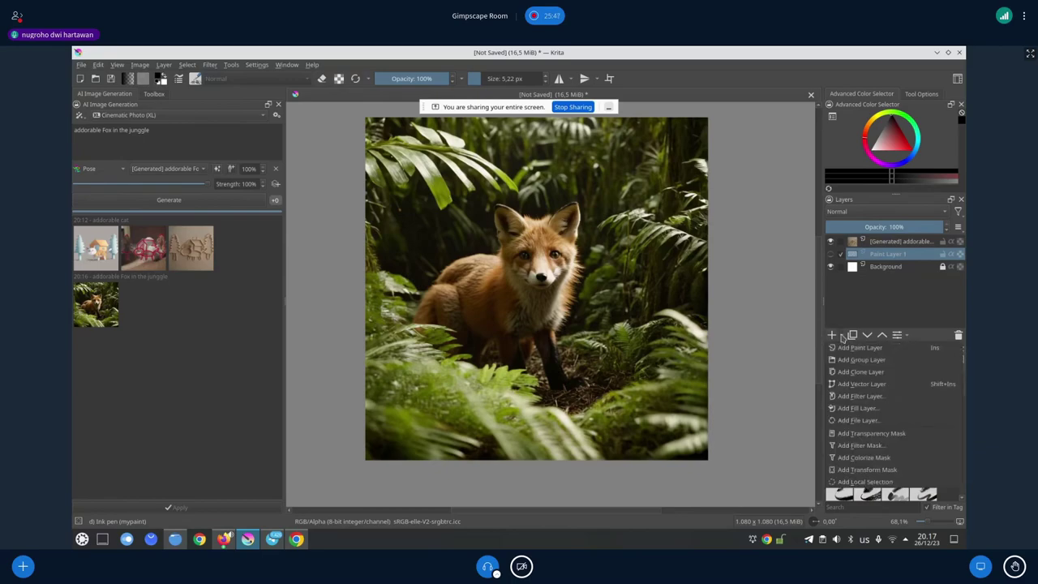
{"action": "left_click", "coordinate": [858, 384]}
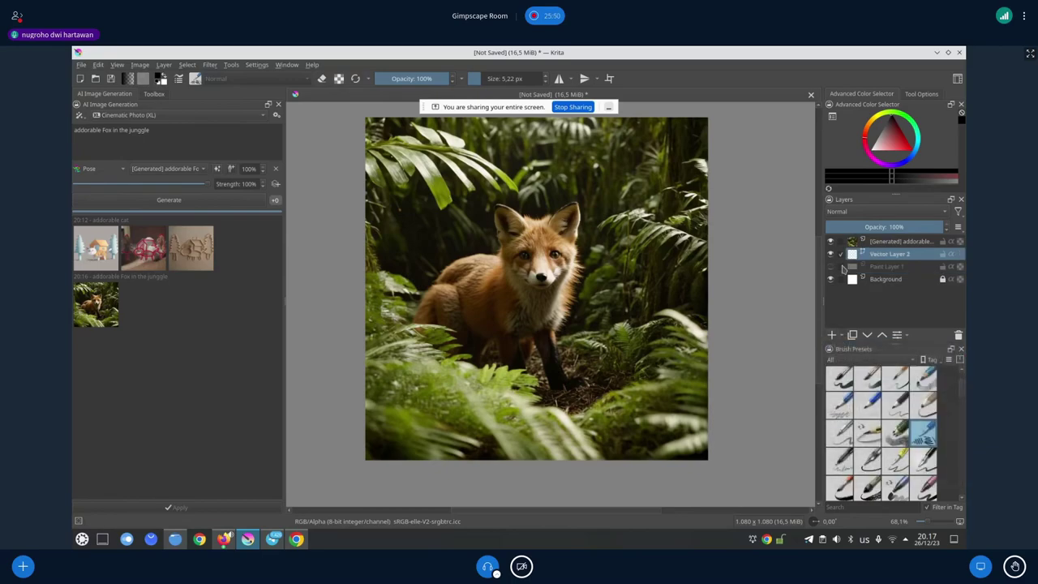
{"action": "left_click", "coordinate": [830, 242]}
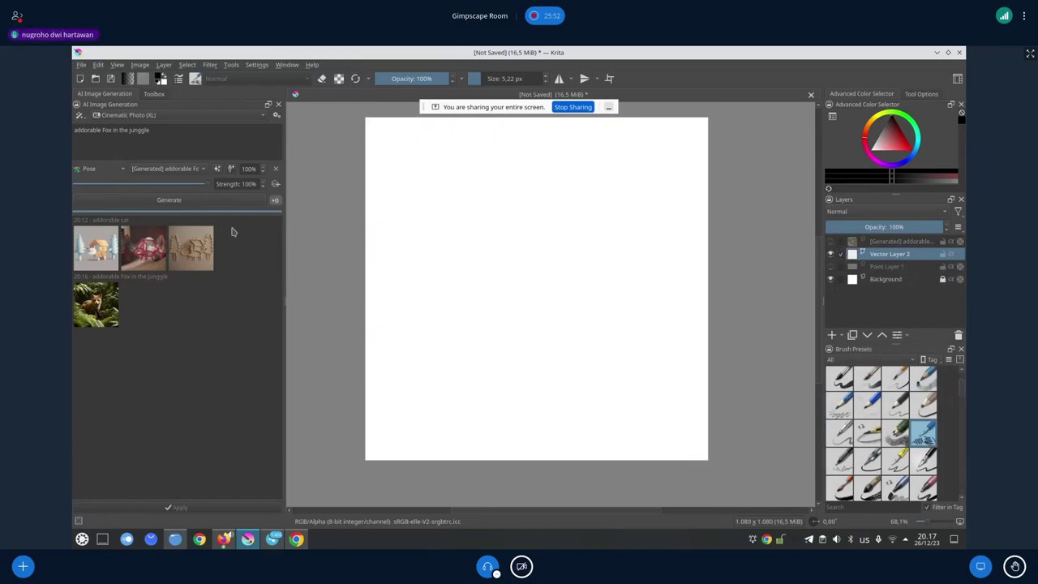
{"action": "left_click", "coordinate": [218, 169]}
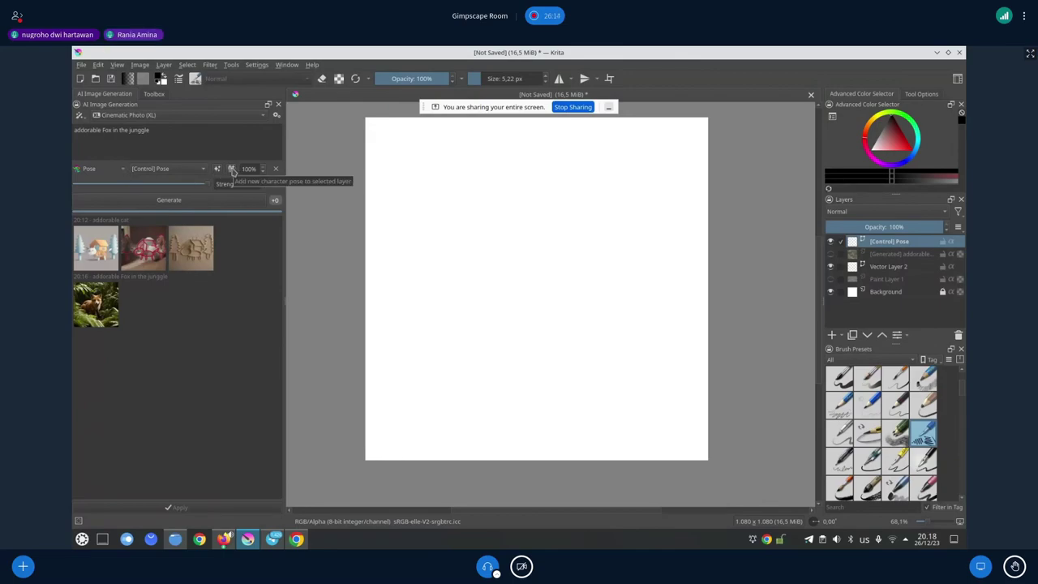
Step: Add a character pose skeleton and move it up and to the right
{"action": "left_click", "coordinate": [232, 170]}
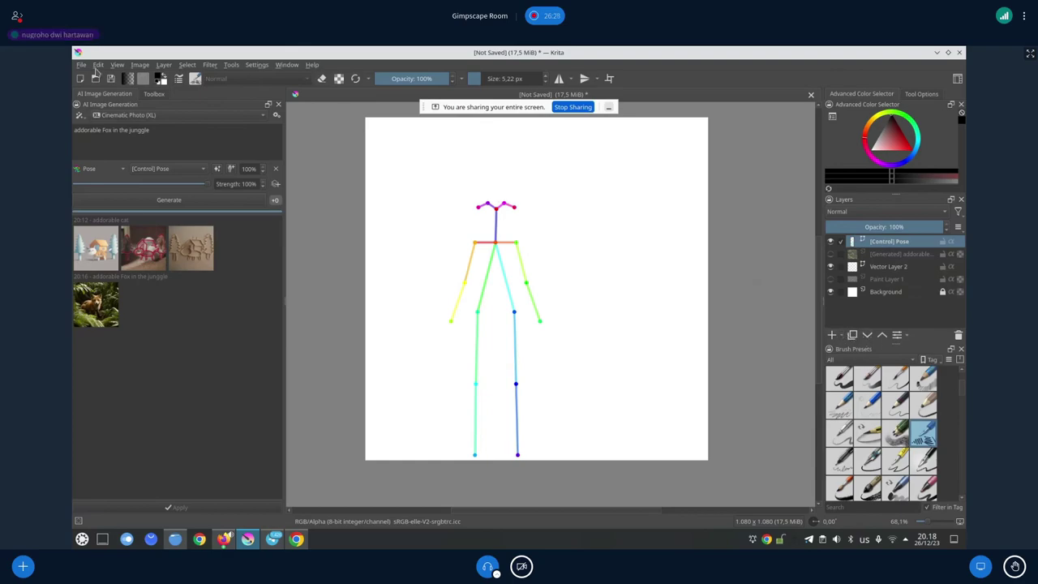
{"action": "left_click", "coordinate": [154, 94]}
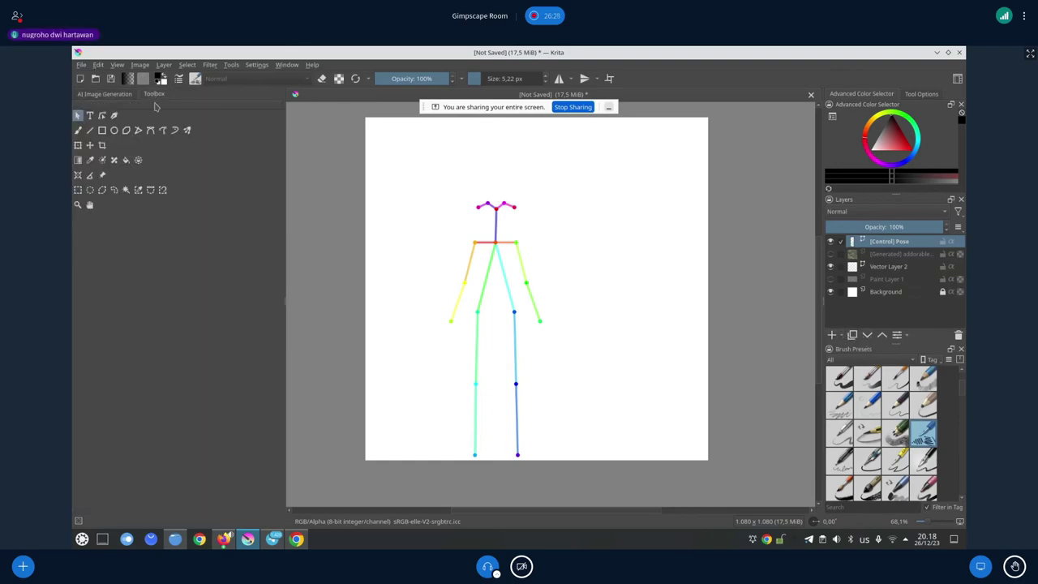
{"action": "left_click", "coordinate": [90, 145]}
{"action": "left_click_drag", "start_coordinate": [478, 248], "coordinate": [515, 224]}
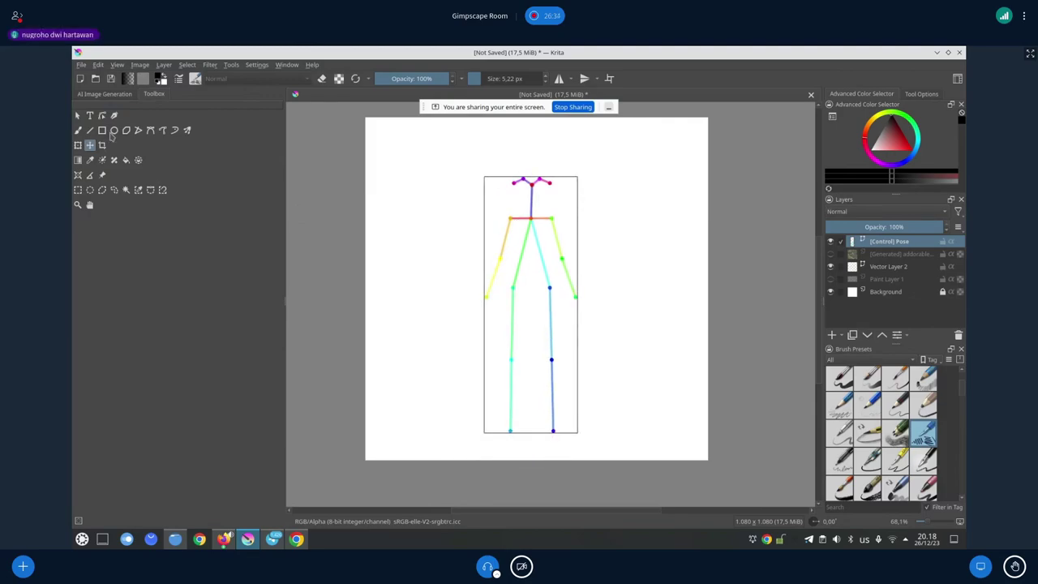
Step: Select the skeleton's left arm bones and pull the arm away from the body
{"action": "left_click", "coordinate": [79, 116]}
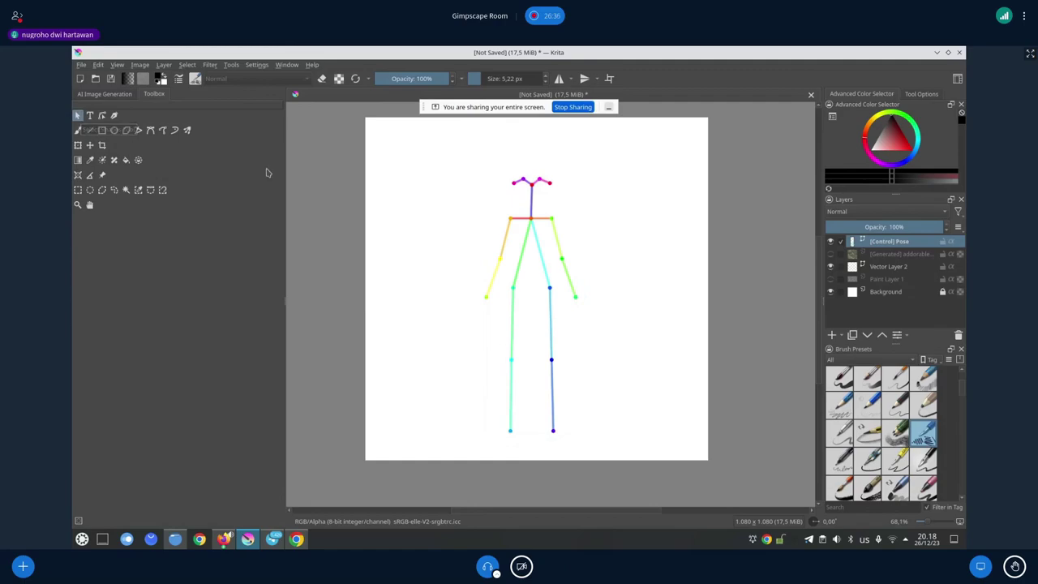
{"action": "left_click", "coordinate": [502, 241]}
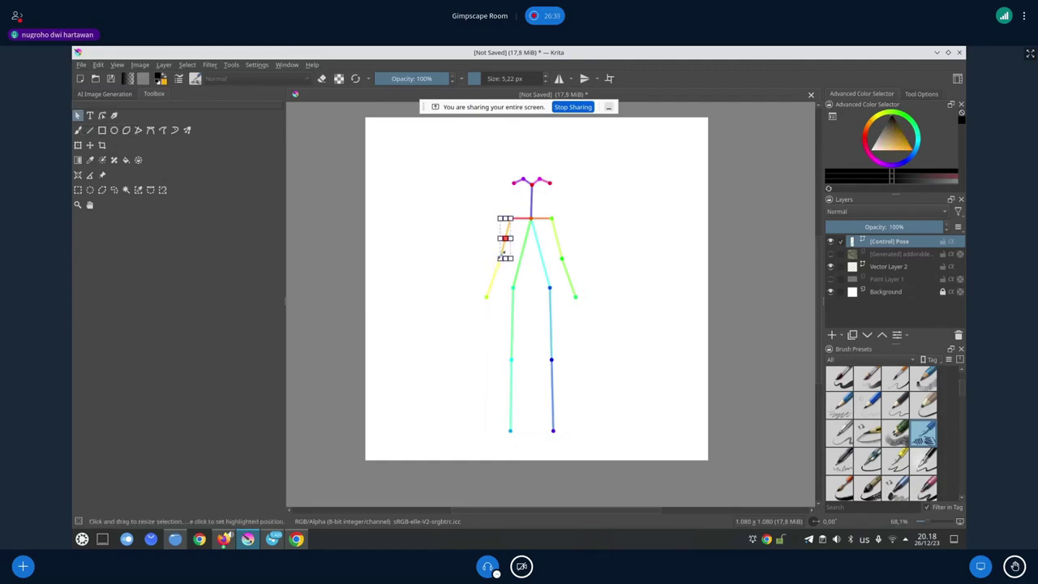
{"action": "left_click", "coordinate": [500, 260]}
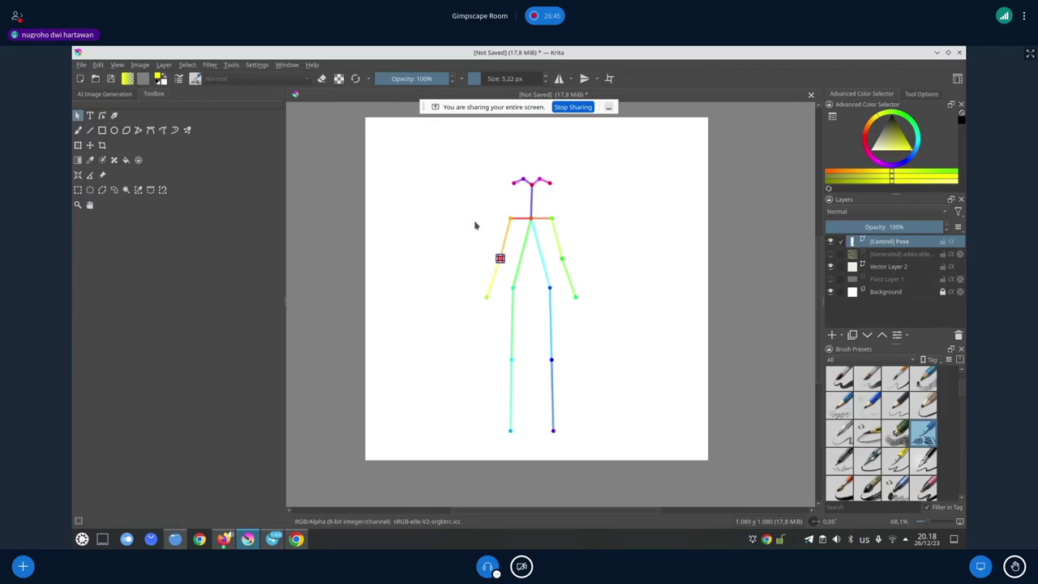
{"action": "left_click_drag", "start_coordinate": [500, 259], "coordinate": [514, 234]}
{"action": "left_click_drag", "start_coordinate": [492, 239], "coordinate": [479, 231]}
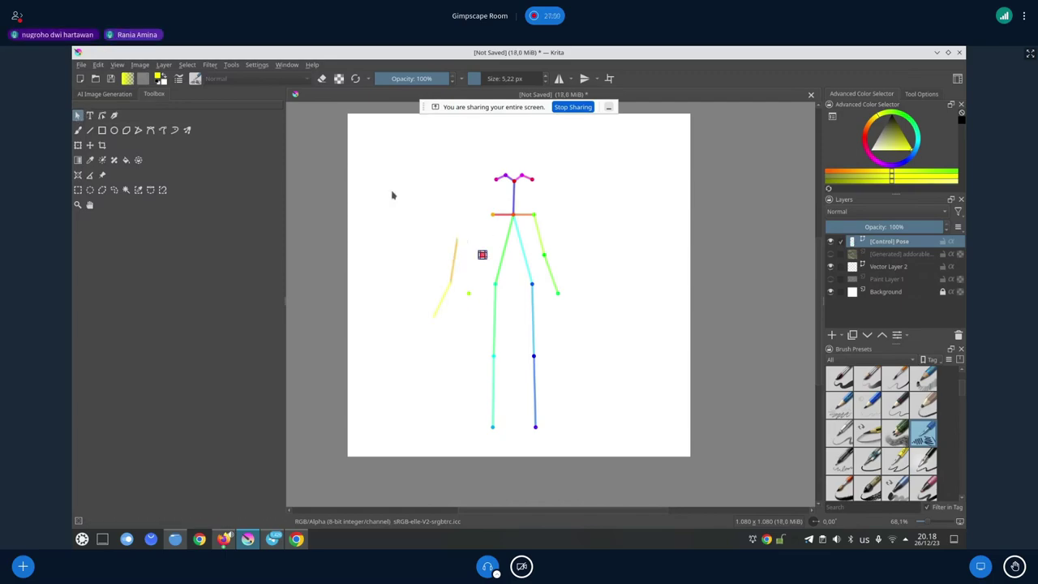
Step: Try nudging an arm keypoint, undo it, and reset the painting colours to default
{"action": "left_click", "coordinate": [471, 220]}
{"action": "left_click", "coordinate": [453, 280]}
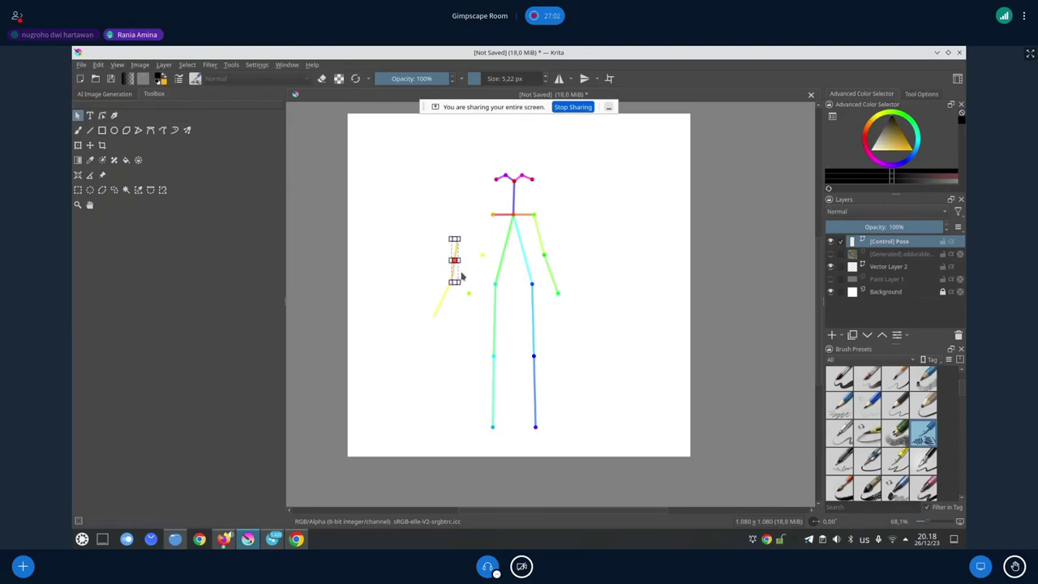
{"action": "left_click", "coordinate": [482, 255]}
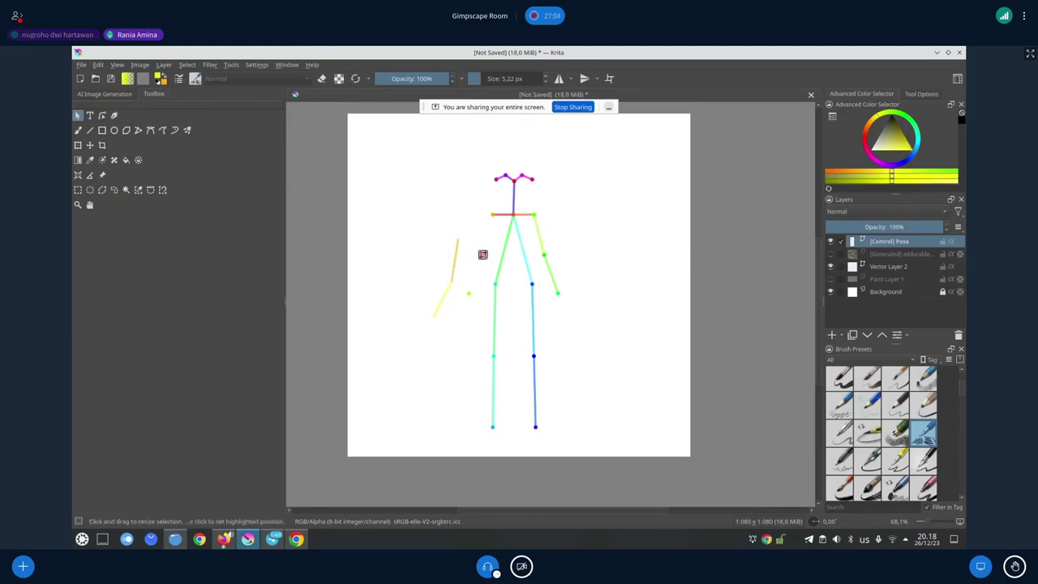
{"action": "left_click_drag", "start_coordinate": [481, 255], "coordinate": [475, 252]}
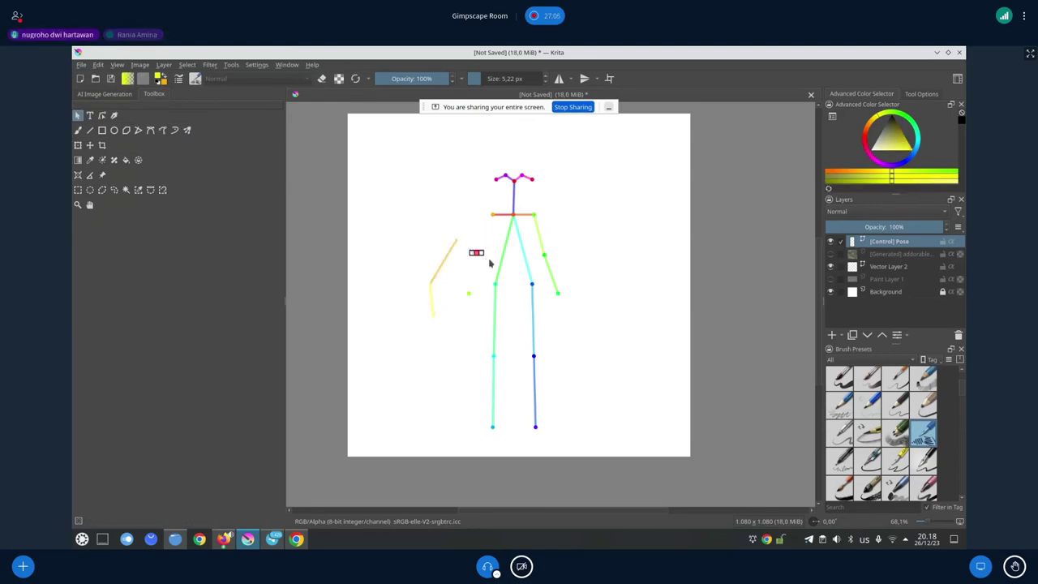
{"action": "key", "text": "ctrl+z"}
{"action": "key", "text": "ctrl+z"}
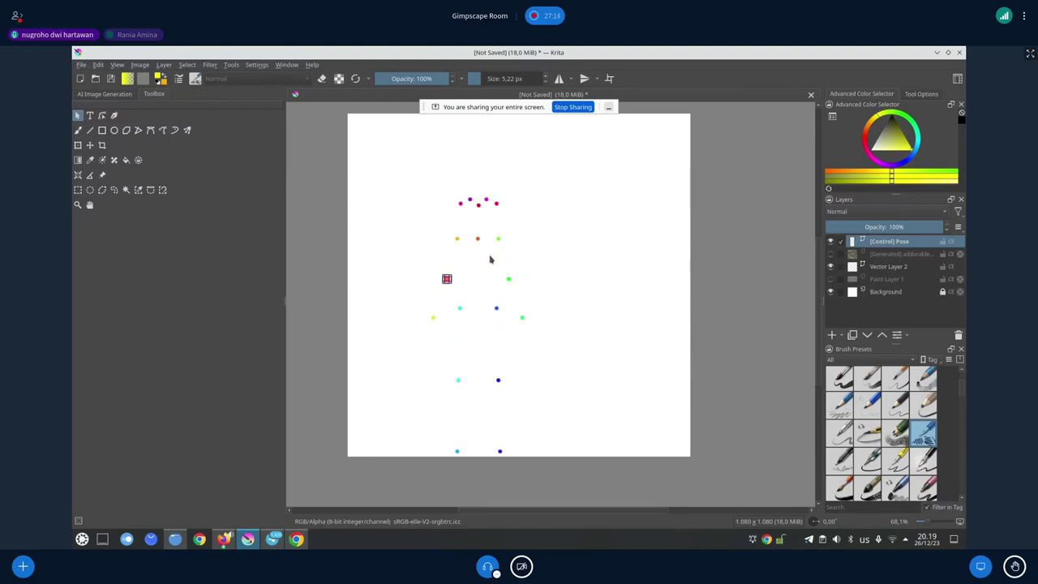
{"action": "key", "text": "ctrl+y"}
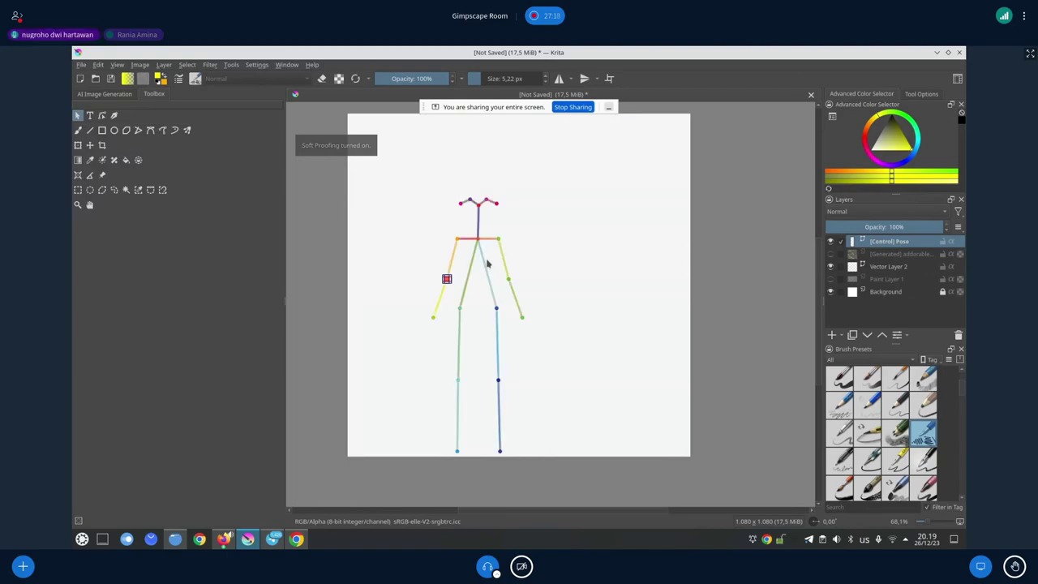
{"action": "key", "text": "d"}
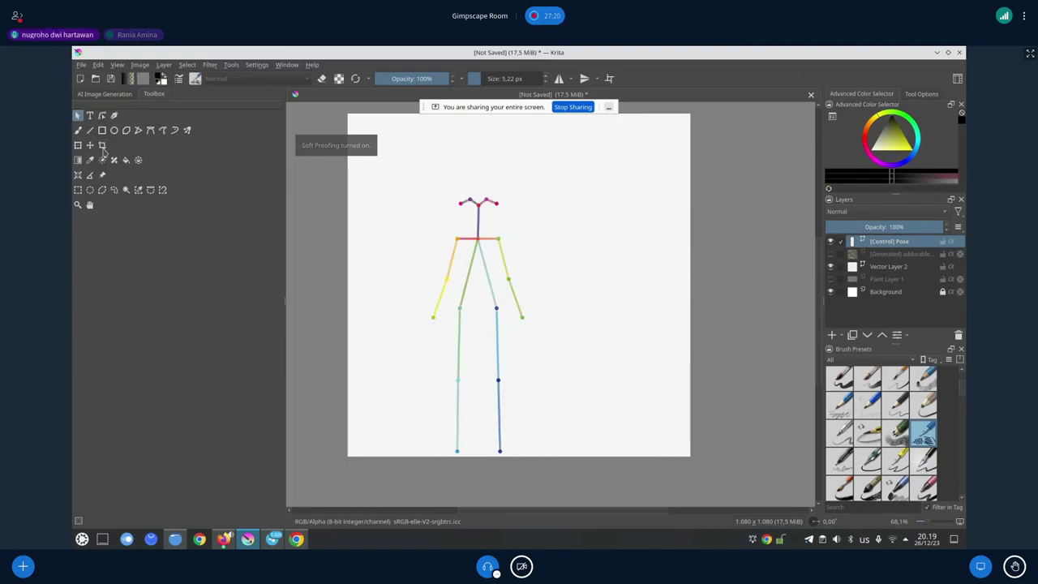
Step: Bend the left arm by moving its elbow joint up and outward
{"action": "left_click", "coordinate": [91, 145]}
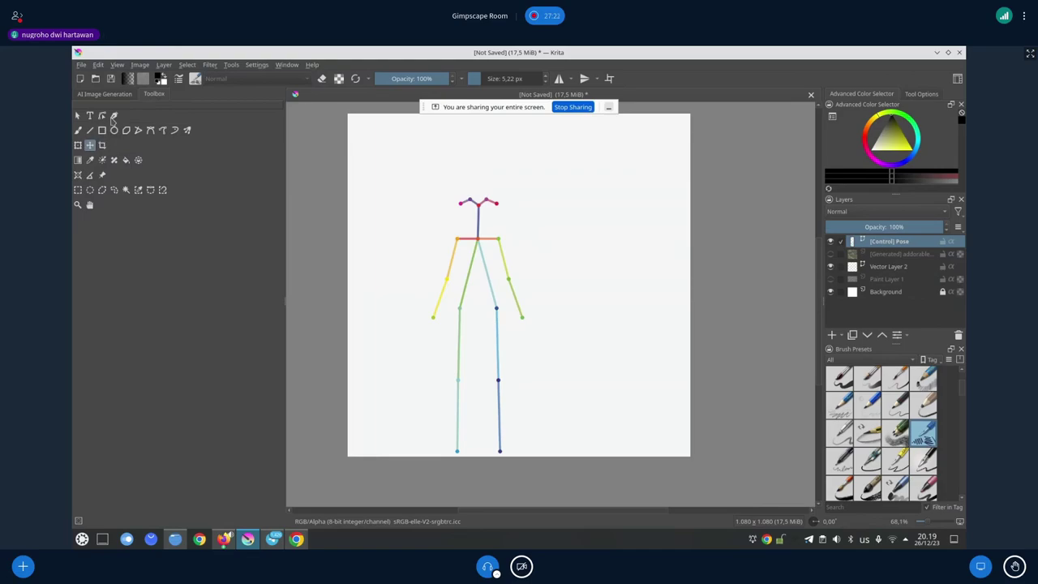
{"action": "left_click", "coordinate": [103, 117]}
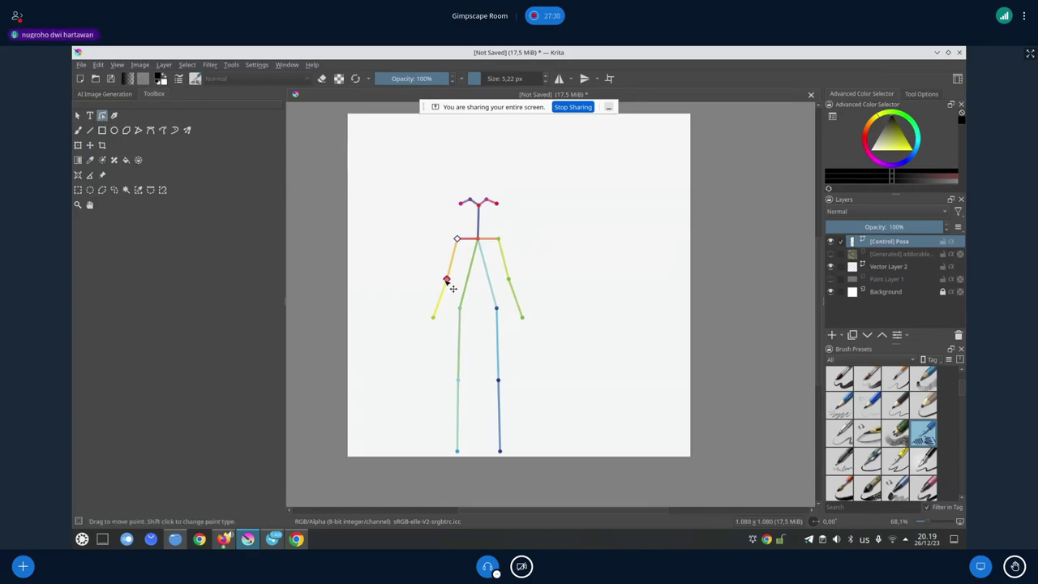
{"action": "mouse_move", "coordinate": [453, 287]}
{"action": "left_mouse_down"}
{"action": "mouse_move", "coordinate": [437, 275]}
{"action": "mouse_move", "coordinate": [446, 286]}
{"action": "left_mouse_up"}
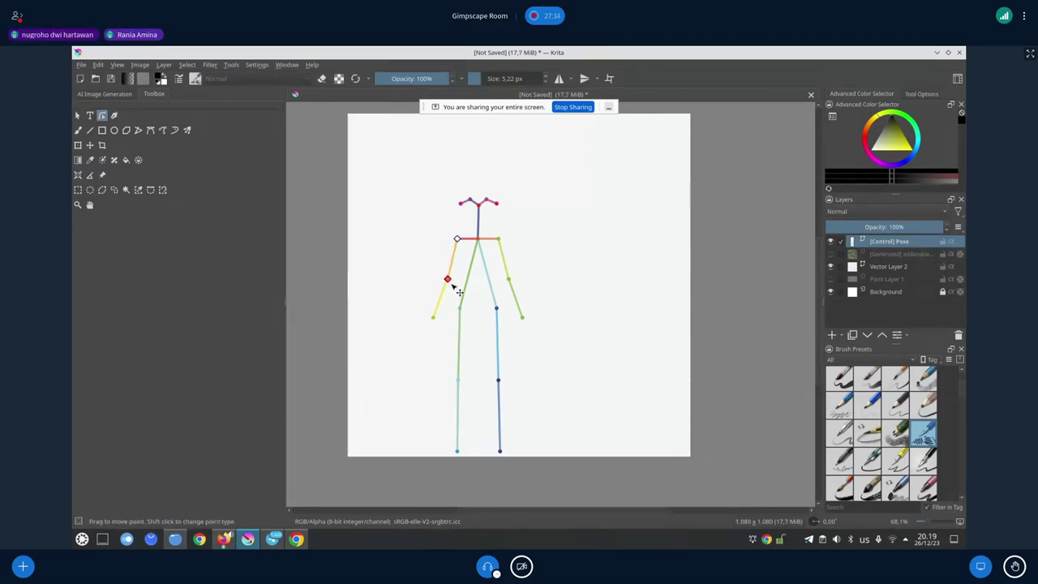
{"action": "left_click", "coordinate": [432, 316]}
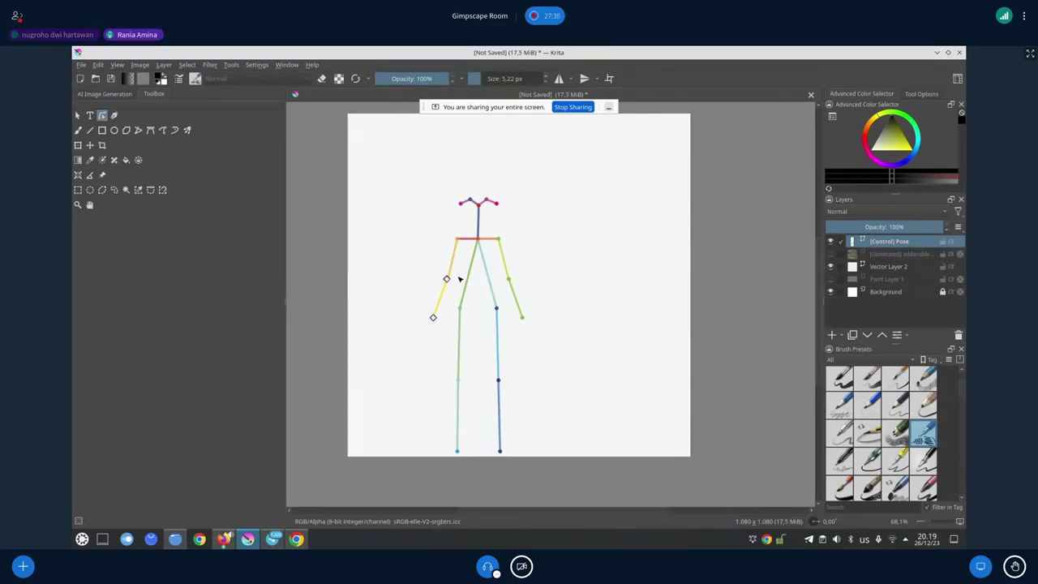
{"action": "left_click", "coordinate": [78, 116]}
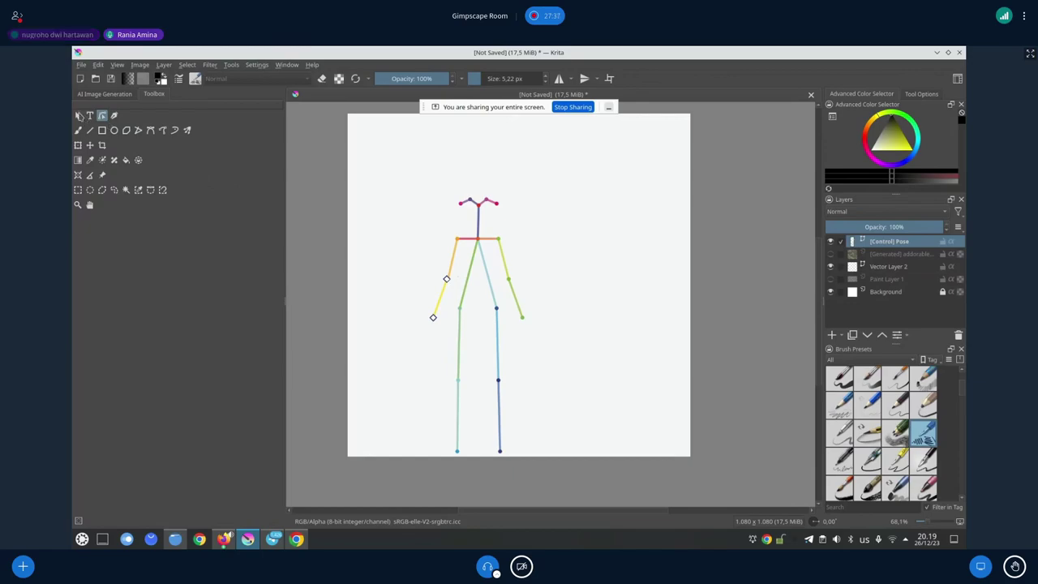
{"action": "left_click", "coordinate": [405, 279]}
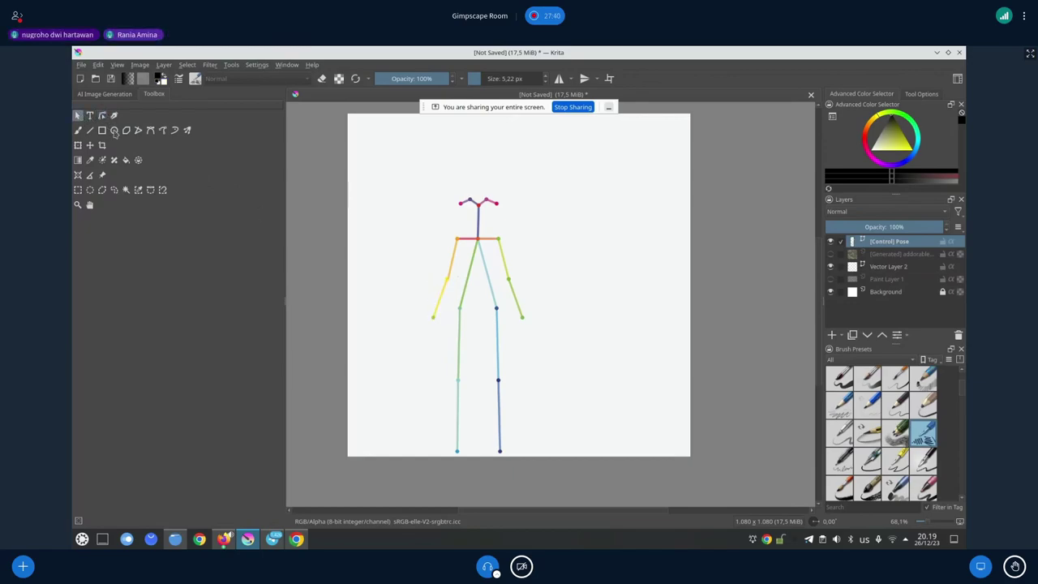
{"action": "left_click", "coordinate": [447, 280]}
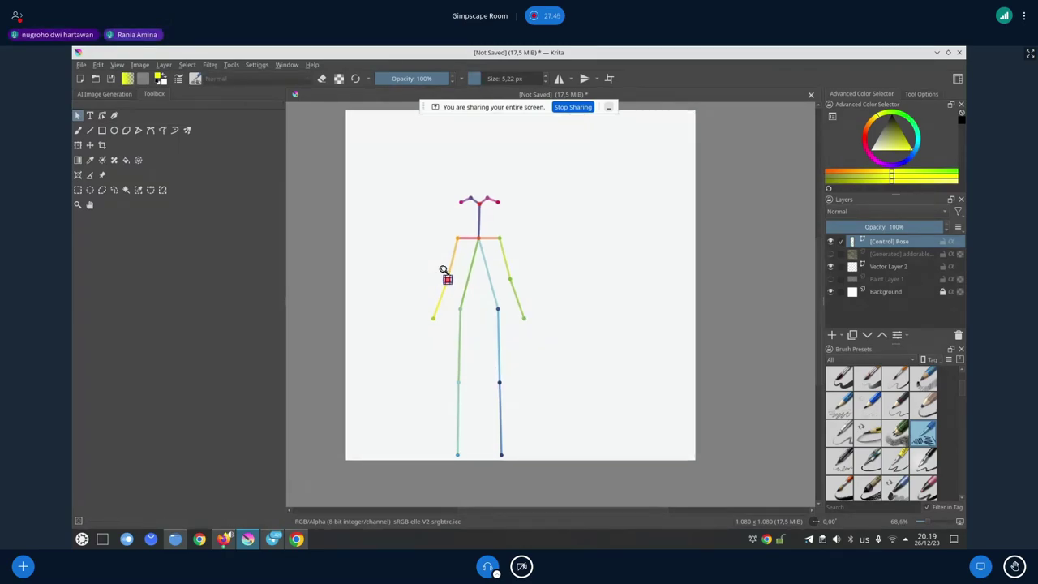
{"action": "scroll", "coordinate": [445, 273], "scroll_direction": "up", "scroll_amount": 3}
{"action": "scroll", "coordinate": [479, 248], "scroll_direction": "up", "scroll_amount": 2}
{"action": "scroll", "coordinate": [497, 263], "scroll_direction": "up", "scroll_amount": 1}
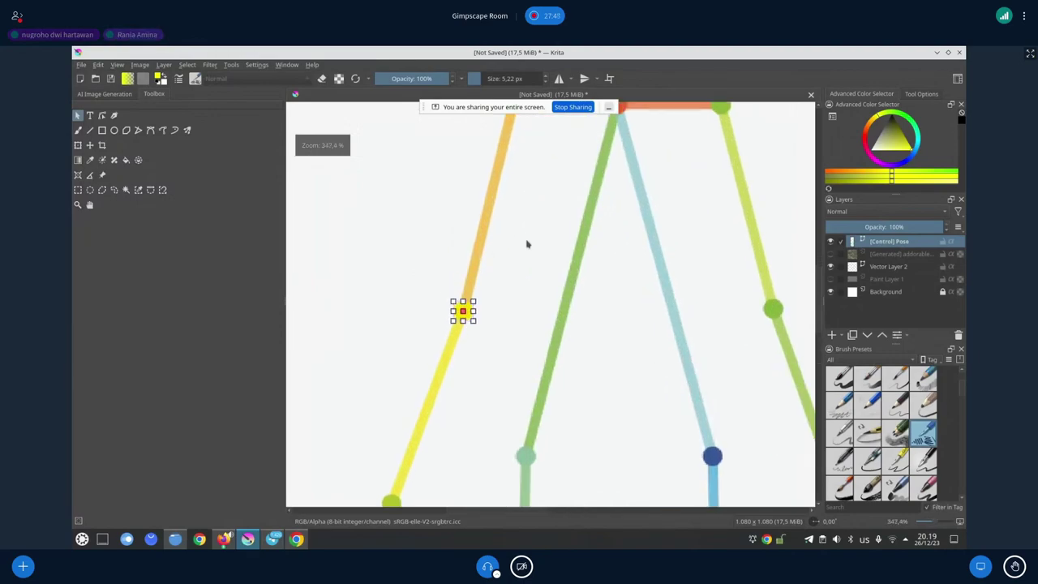
{"action": "left_click_drag", "start_coordinate": [444, 297], "coordinate": [346, 210]}
{"action": "scroll", "coordinate": [487, 219], "scroll_direction": "down", "scroll_amount": 2}
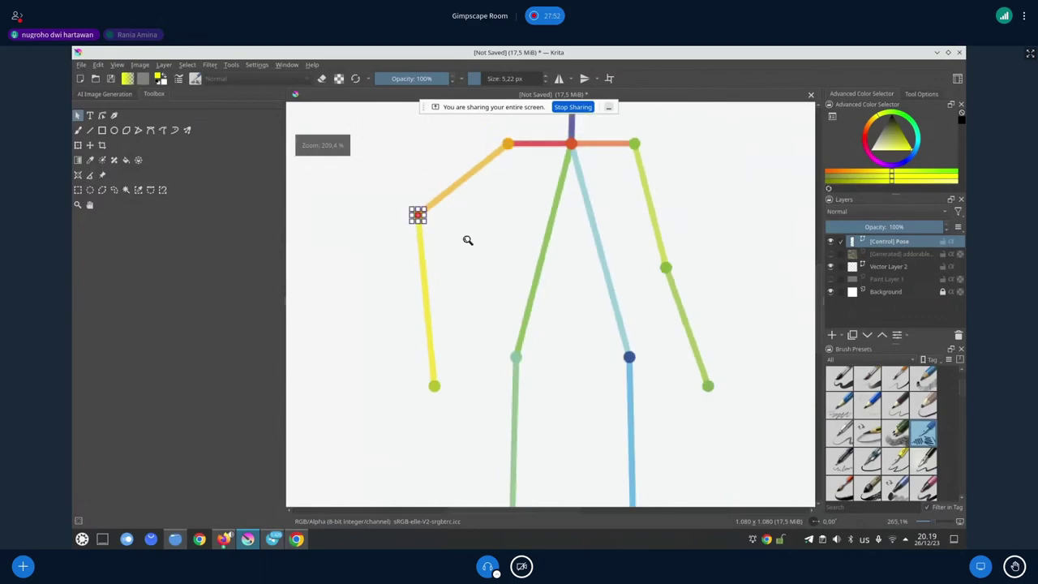
{"action": "scroll", "coordinate": [454, 252], "scroll_direction": "down", "scroll_amount": 1}
{"action": "scroll", "coordinate": [494, 243], "scroll_direction": "down", "scroll_amount": 1}
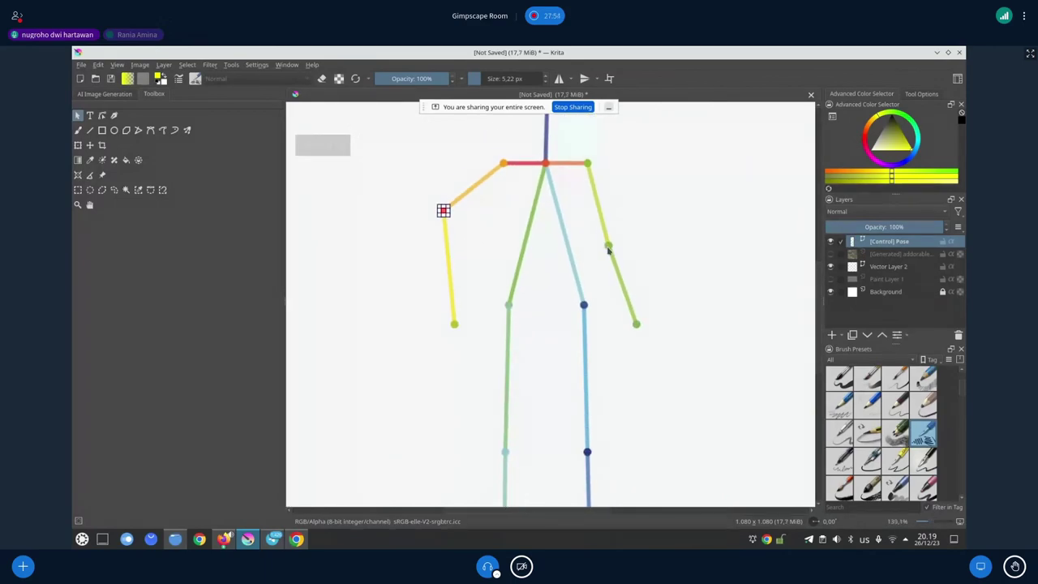
Step: Raise the right elbow and hand up-right so the right arm bends upward
{"action": "scroll", "coordinate": [628, 233], "scroll_direction": "up", "scroll_amount": 1}
{"action": "scroll", "coordinate": [602, 249], "scroll_direction": "up", "scroll_amount": 2}
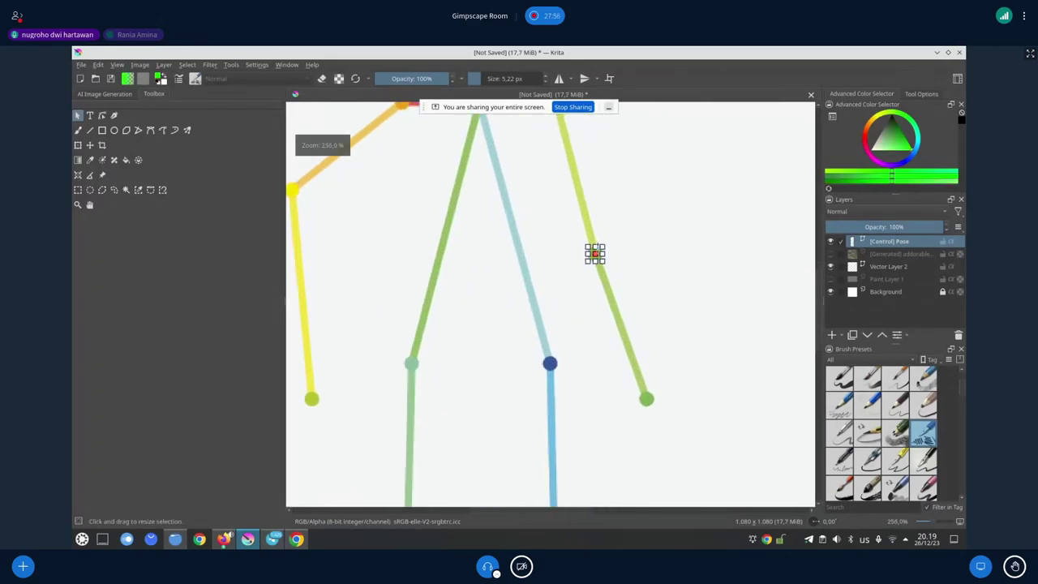
{"action": "left_click_drag", "start_coordinate": [595, 250], "coordinate": [637, 212]}
{"action": "left_click_drag", "start_coordinate": [676, 166], "coordinate": [695, 148]}
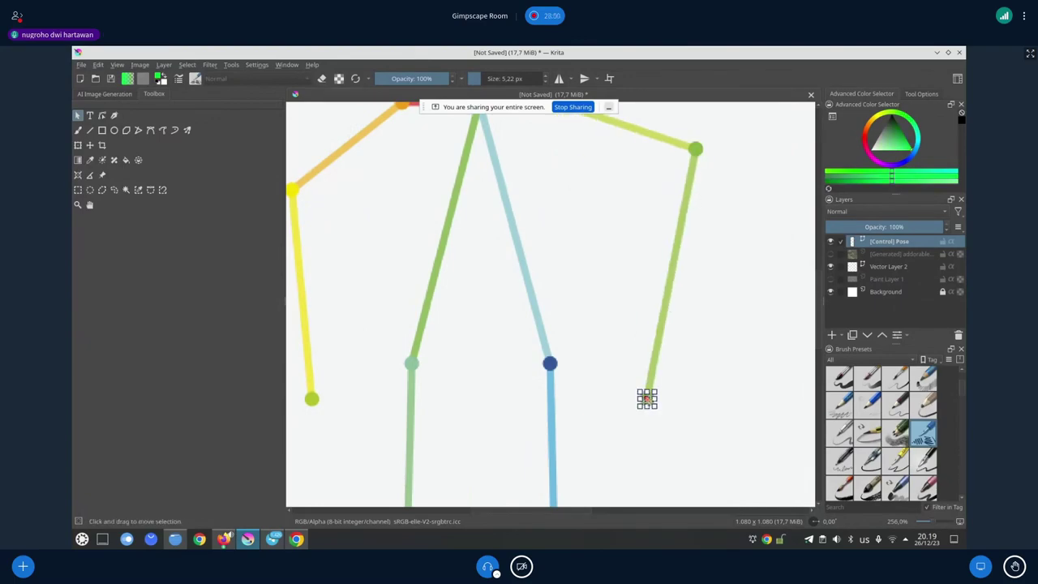
{"action": "left_click_drag", "start_coordinate": [646, 401], "coordinate": [764, 128]}
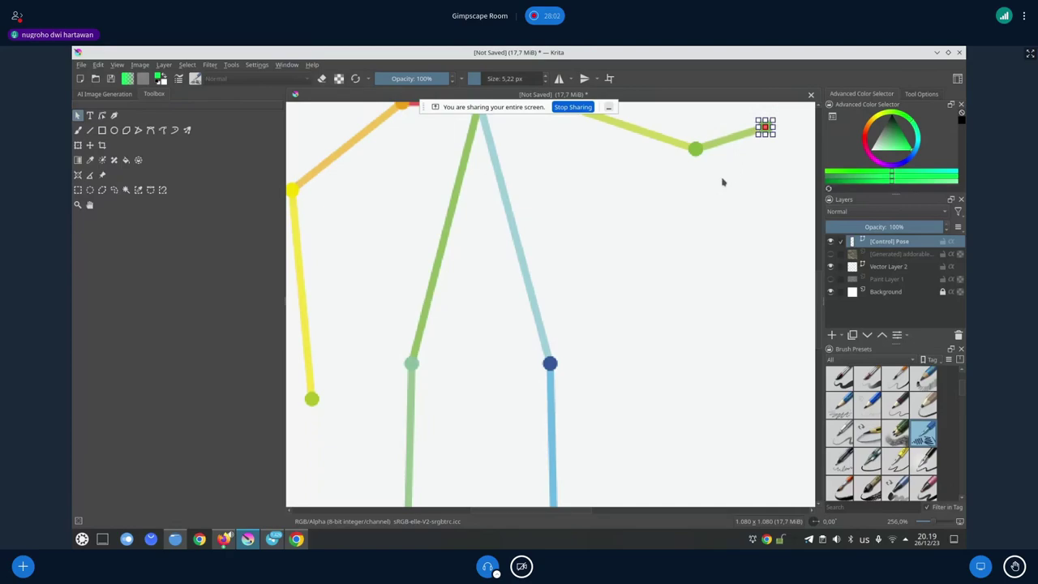
{"action": "scroll", "coordinate": [697, 198], "scroll_direction": "down", "scroll_amount": 5}
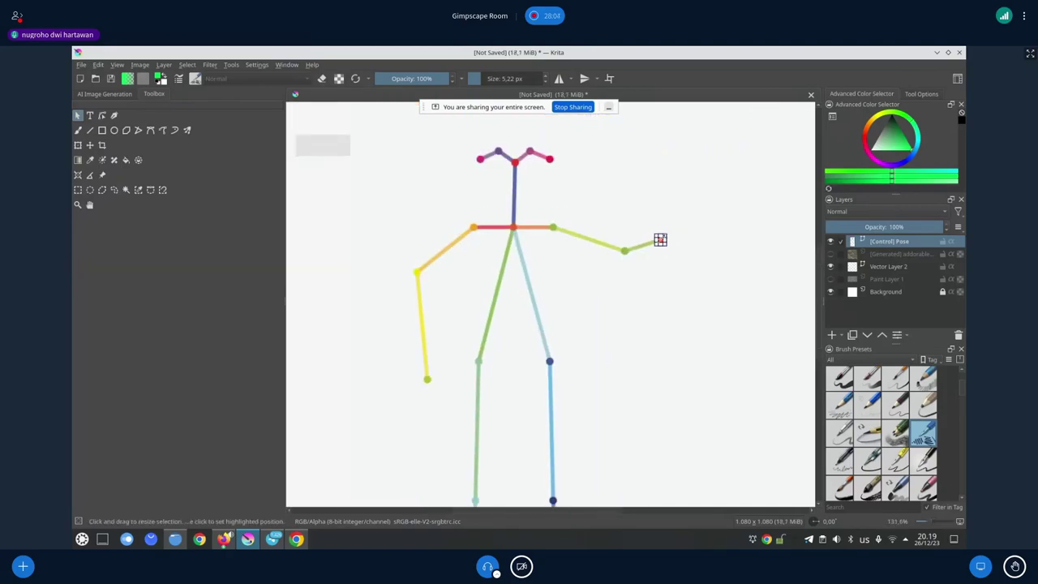
{"action": "scroll", "coordinate": [670, 232], "scroll_direction": "up", "scroll_amount": 1}
{"action": "scroll", "coordinate": [655, 243], "scroll_direction": "up", "scroll_amount": 2}
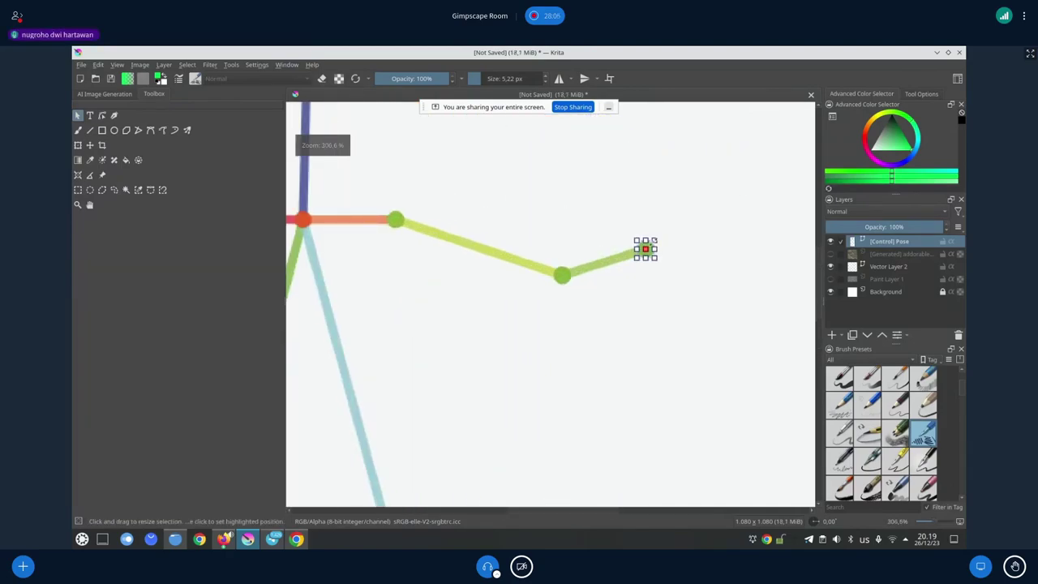
{"action": "left_click_drag", "start_coordinate": [644, 248], "coordinate": [705, 142]}
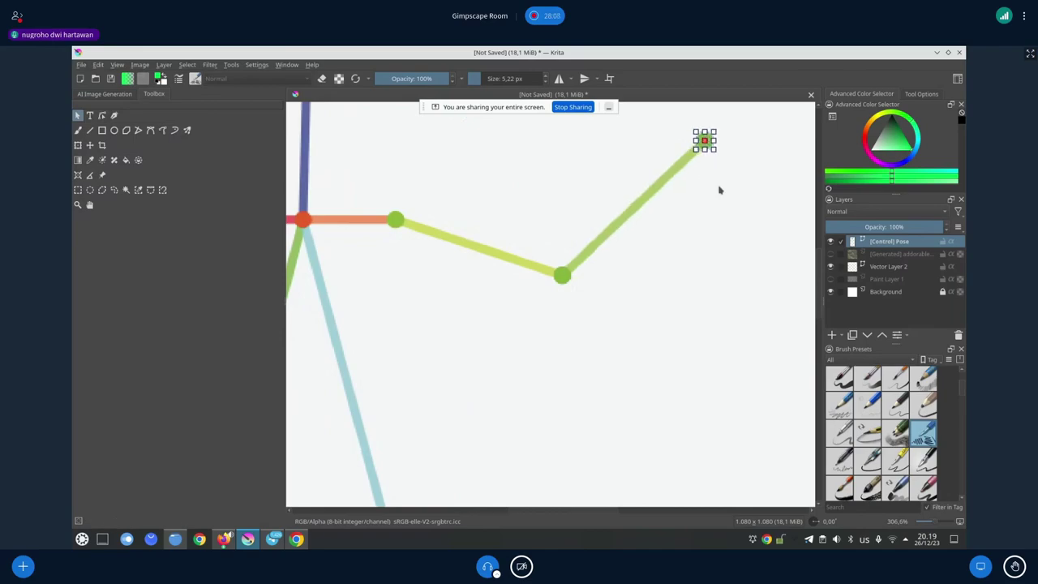
{"action": "scroll", "coordinate": [669, 230], "scroll_direction": "down", "scroll_amount": 5}
{"action": "scroll", "coordinate": [609, 294], "scroll_direction": "down", "scroll_amount": 6}
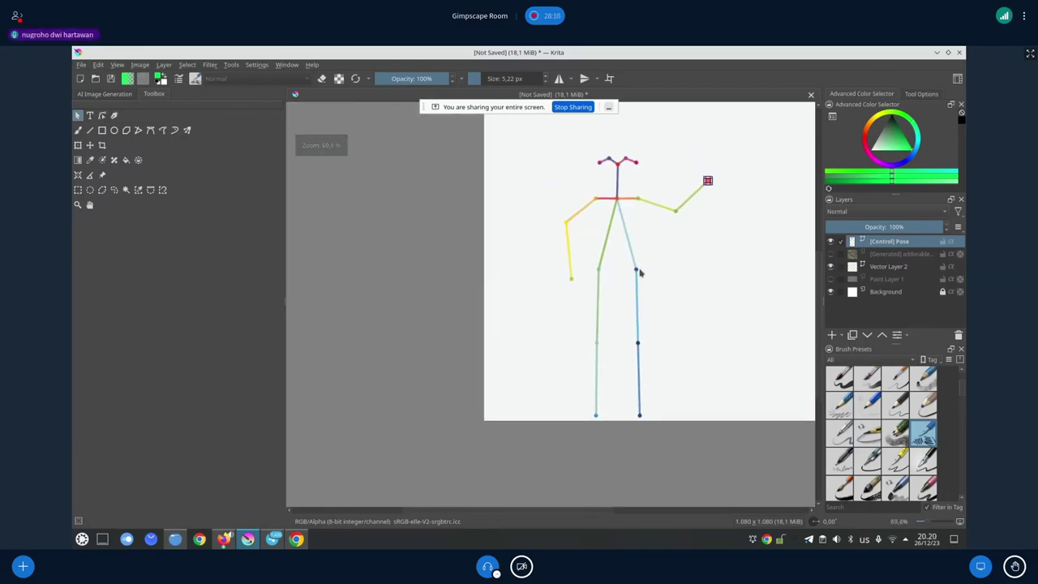
Step: Zoom in and bend the right leg by dragging its knee outward
{"action": "left_click", "coordinate": [635, 270]}
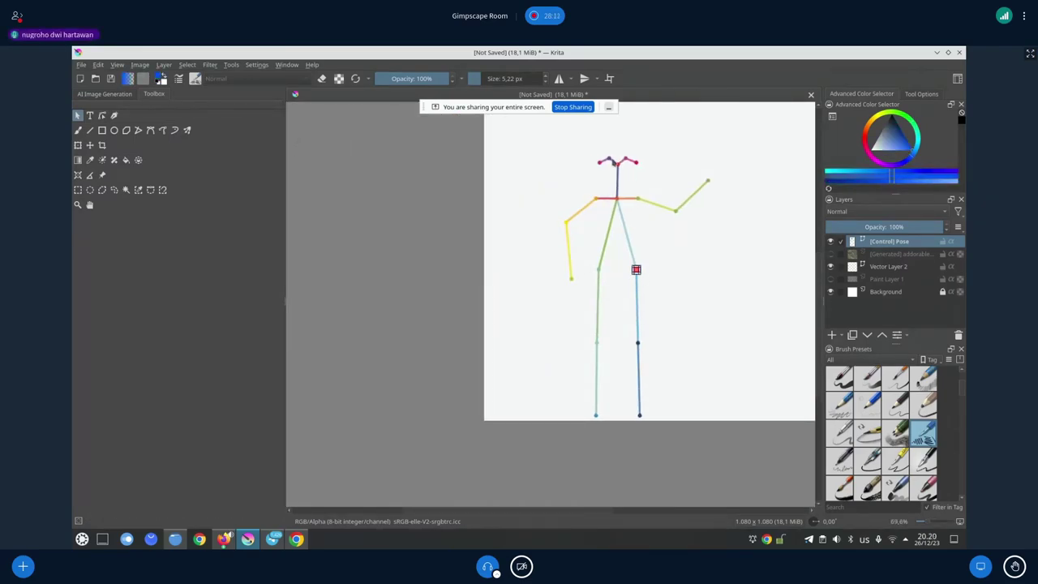
{"action": "left_click_drag", "start_coordinate": [659, 200], "coordinate": [598, 220]}
{"action": "left_click", "coordinate": [576, 345]}
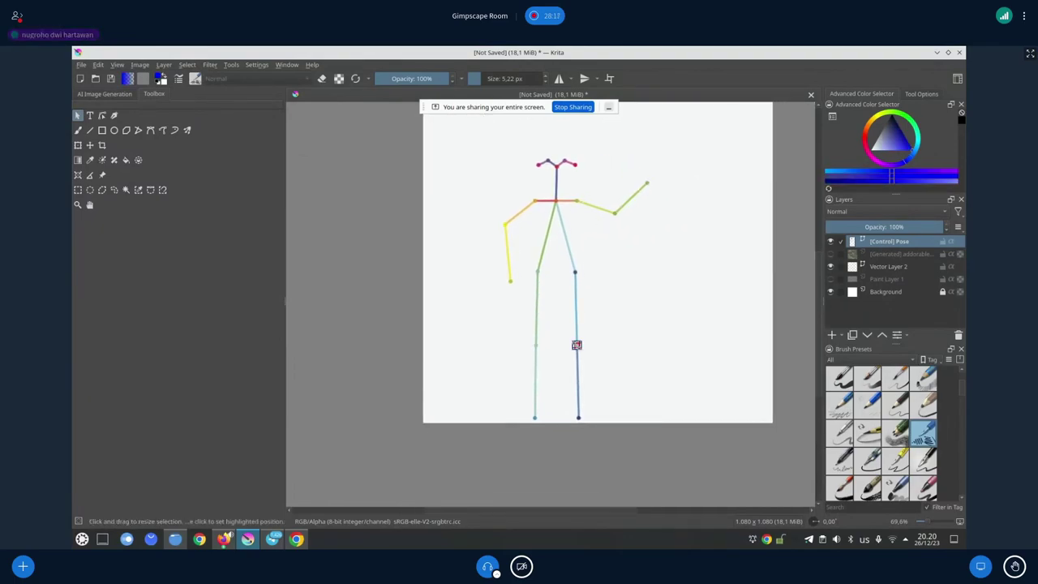
{"action": "scroll", "coordinate": [577, 345], "scroll_direction": "up", "scroll_amount": 2}
{"action": "scroll", "coordinate": [556, 361], "scroll_direction": "up", "scroll_amount": 1}
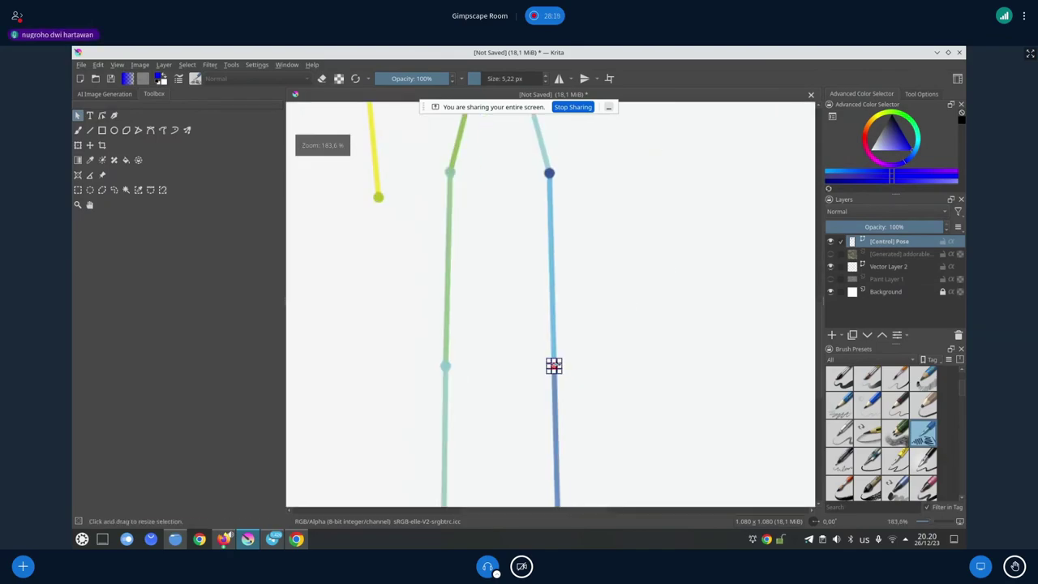
{"action": "scroll", "coordinate": [553, 366], "scroll_direction": "up", "scroll_amount": 1}
{"action": "scroll", "coordinate": [546, 370], "scroll_direction": "up", "scroll_amount": 1}
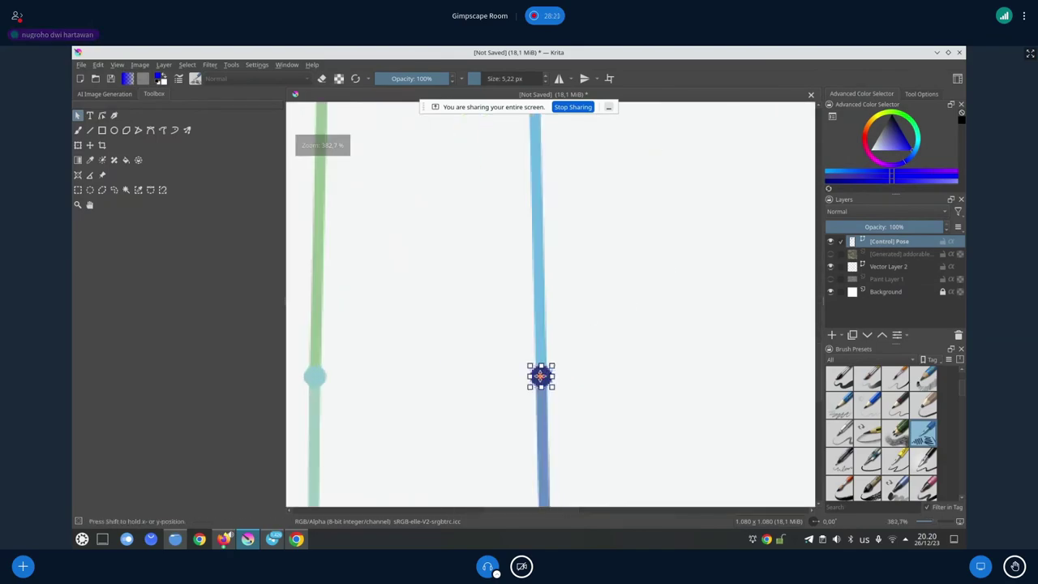
{"action": "mouse_move", "coordinate": [539, 373]}
{"action": "left_mouse_down"}
{"action": "mouse_move", "coordinate": [697, 269]}
{"action": "mouse_move", "coordinate": [755, 209]}
{"action": "left_mouse_up"}
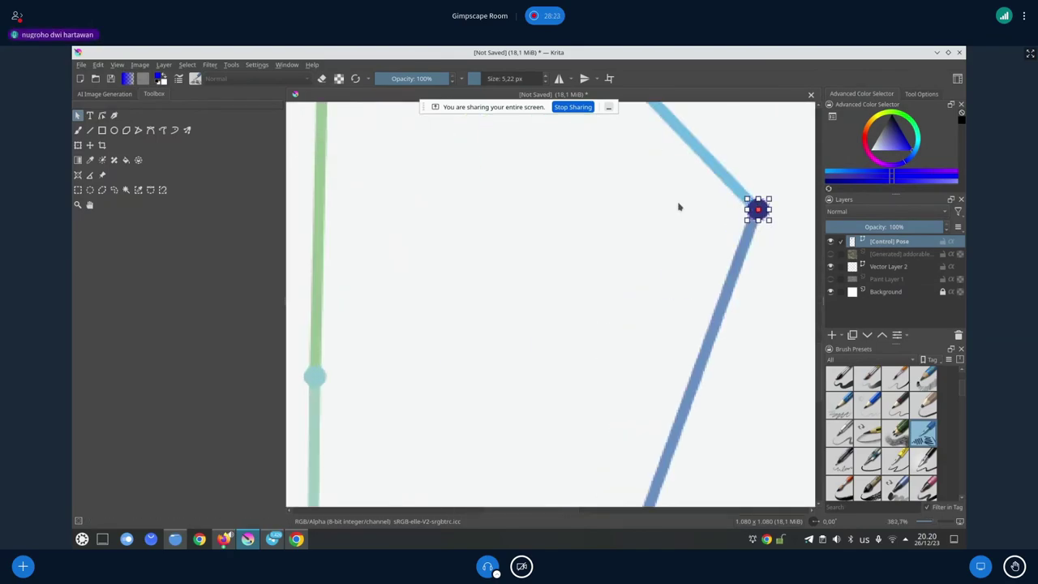
{"action": "scroll", "coordinate": [549, 310], "scroll_direction": "down", "scroll_amount": 3}
{"action": "scroll", "coordinate": [552, 308], "scroll_direction": "down", "scroll_amount": 1}
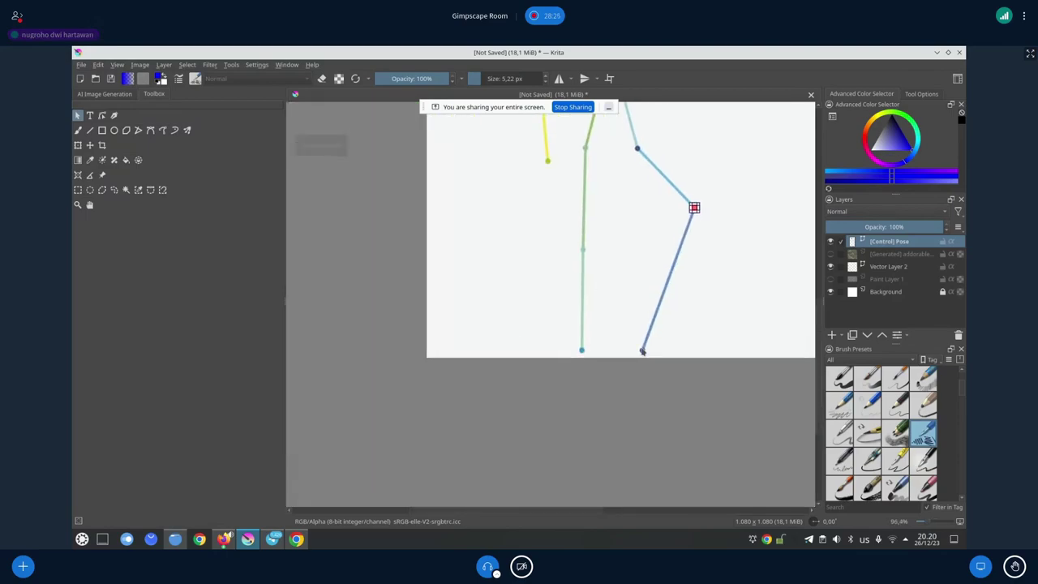
Step: Move the right ankle far right so the lower leg kicks out sideways
{"action": "scroll", "coordinate": [640, 353], "scroll_direction": "up", "scroll_amount": 2}
{"action": "scroll", "coordinate": [624, 361], "scroll_direction": "up", "scroll_amount": 2}
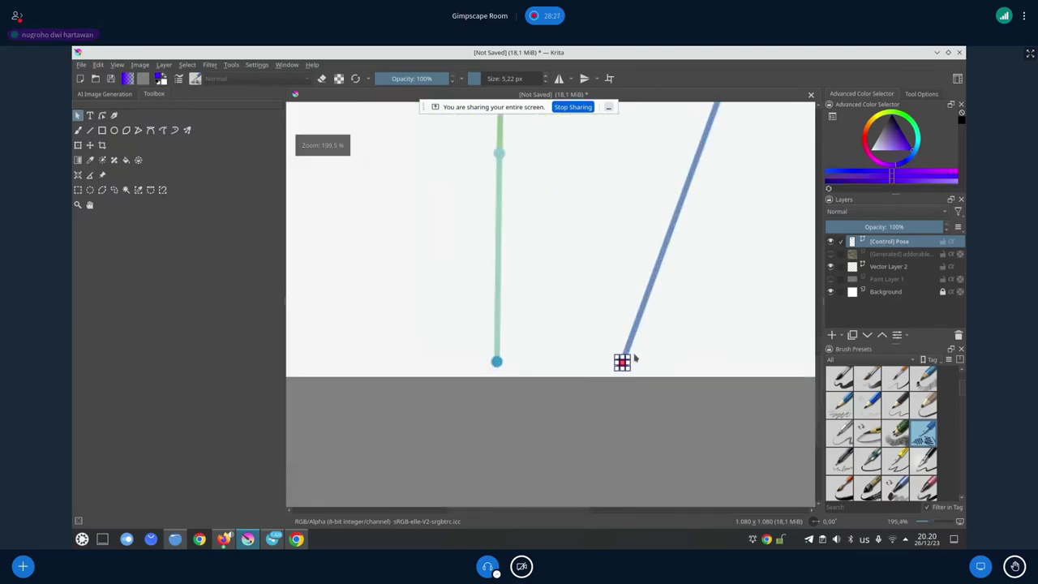
{"action": "scroll", "coordinate": [622, 362], "scroll_direction": "up", "scroll_amount": 2}
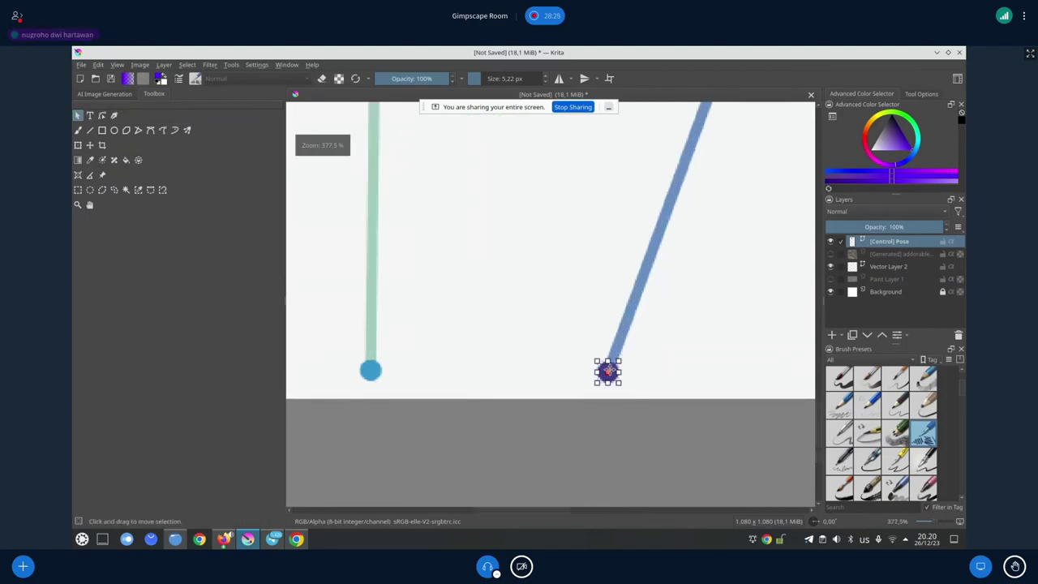
{"action": "left_click_drag", "start_coordinate": [693, 355], "coordinate": [803, 260]}
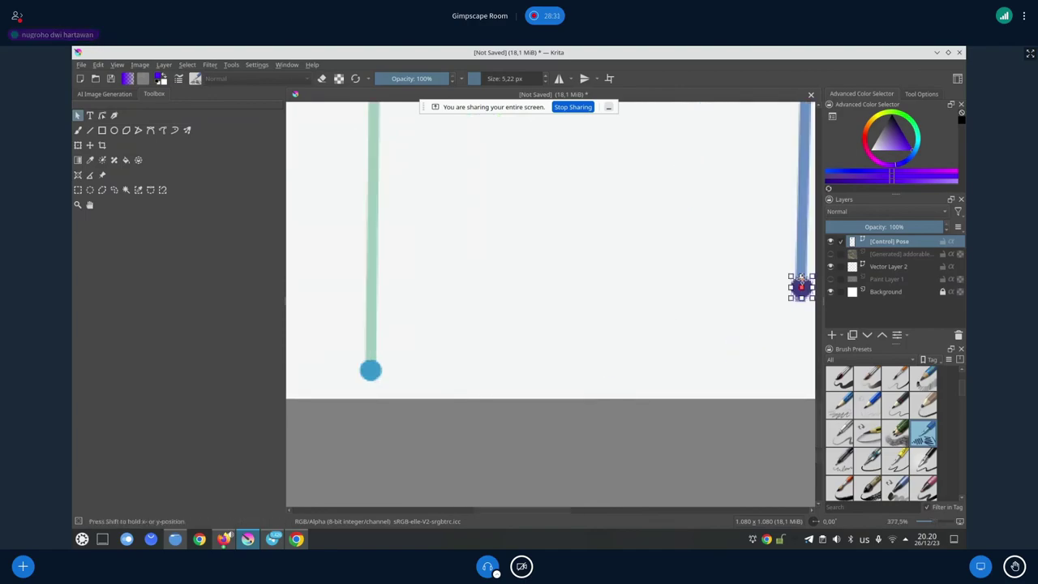
{"action": "scroll", "coordinate": [672, 281], "scroll_direction": "down", "scroll_amount": 2}
{"action": "scroll", "coordinate": [628, 292], "scroll_direction": "down", "scroll_amount": 1}
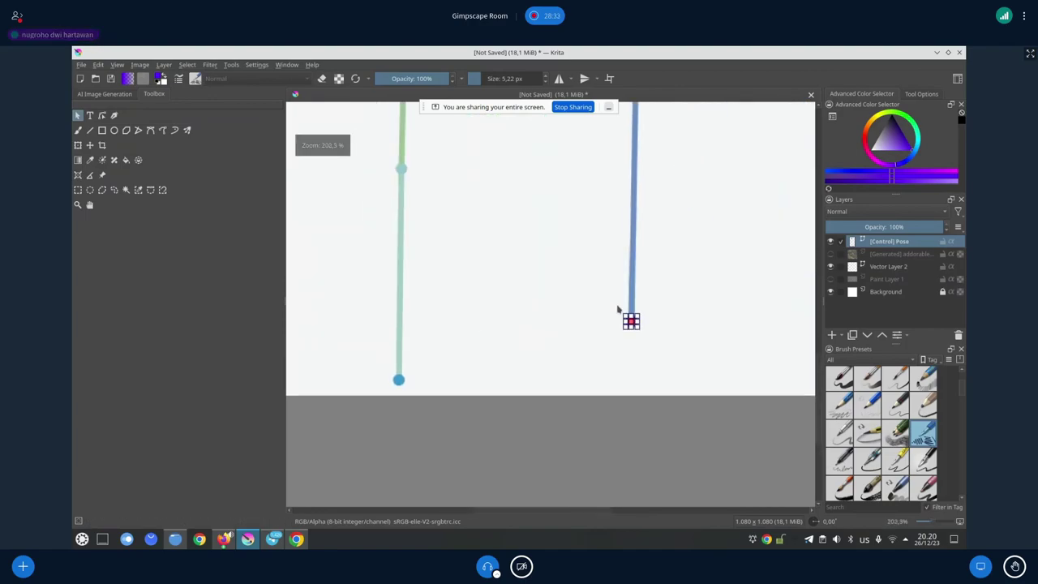
{"action": "scroll", "coordinate": [633, 330], "scroll_direction": "up", "scroll_amount": 1}
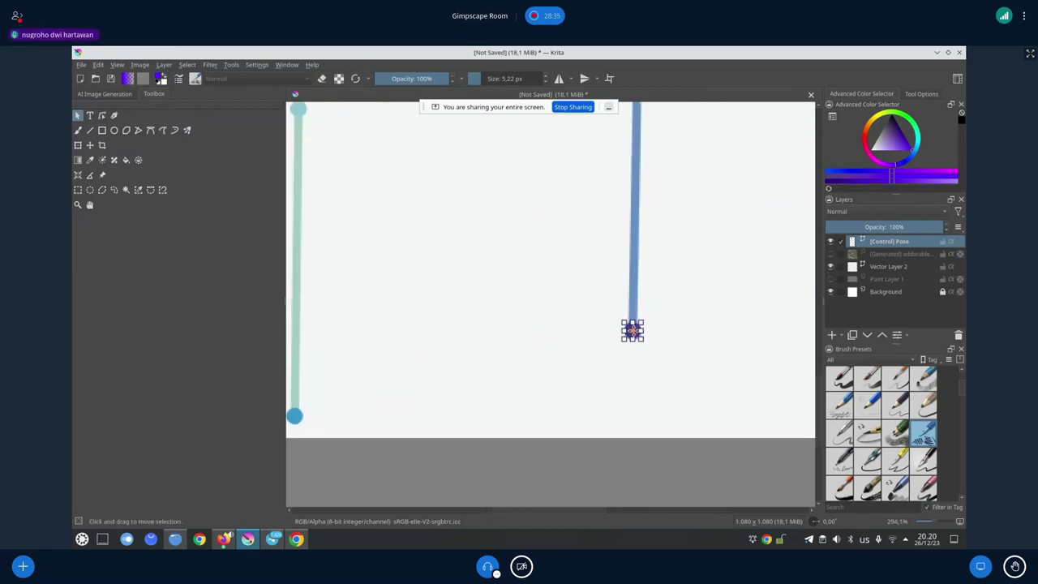
{"action": "left_click_drag", "start_coordinate": [632, 330], "coordinate": [762, 268]}
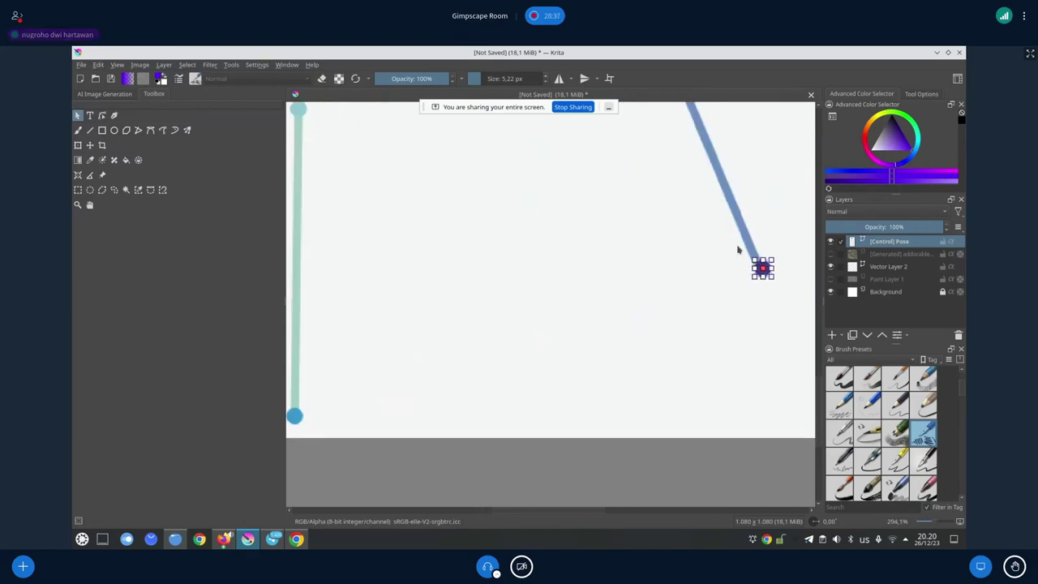
{"action": "scroll", "coordinate": [659, 259], "scroll_direction": "down", "scroll_amount": 2}
{"action": "scroll", "coordinate": [594, 276], "scroll_direction": "down", "scroll_amount": 5}
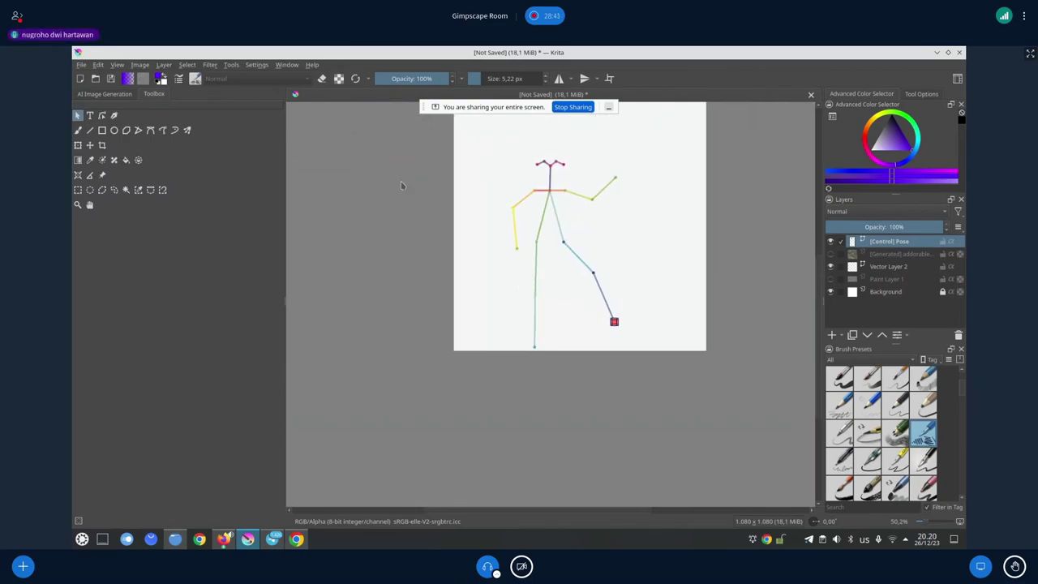
Step: Shift the pose figure up-right and choose the Digital Artwork (XL) style preset
{"action": "left_click", "coordinate": [90, 145]}
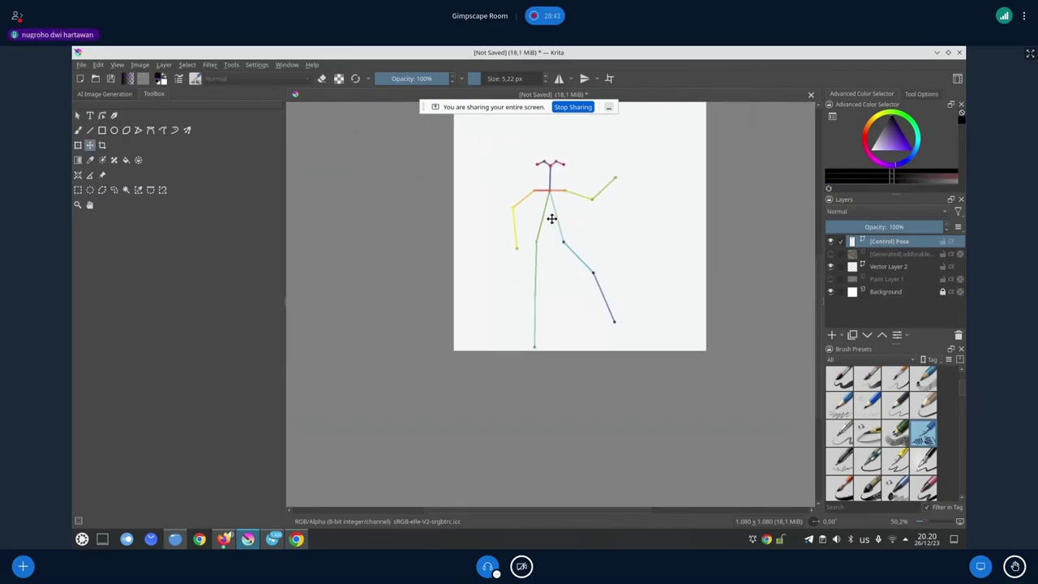
{"action": "mouse_move", "coordinate": [551, 220]}
{"action": "left_mouse_down"}
{"action": "mouse_move", "coordinate": [572, 197]}
{"action": "mouse_move", "coordinate": [556, 213]}
{"action": "left_mouse_up"}
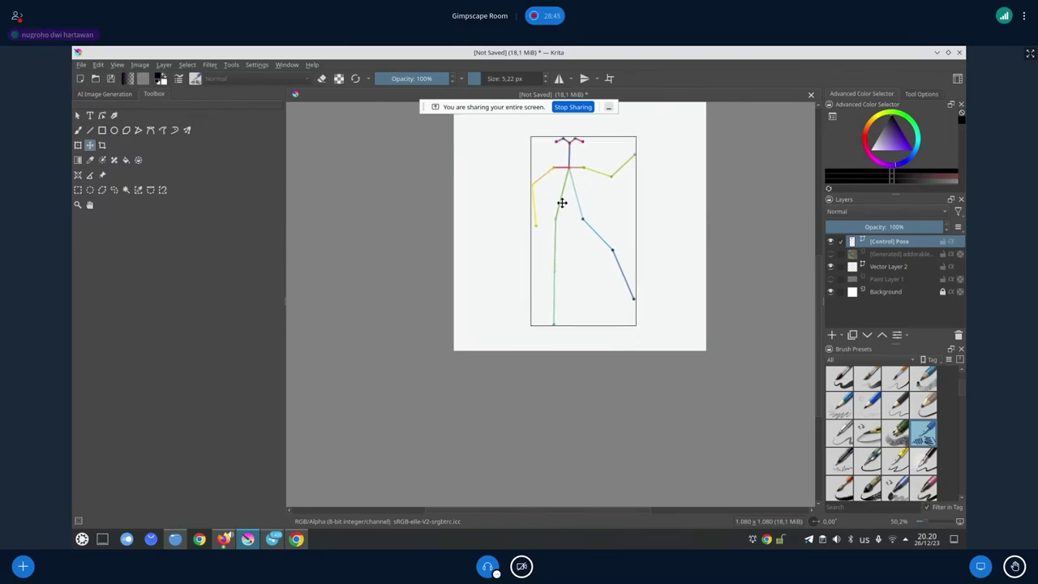
{"action": "left_click", "coordinate": [108, 94]}
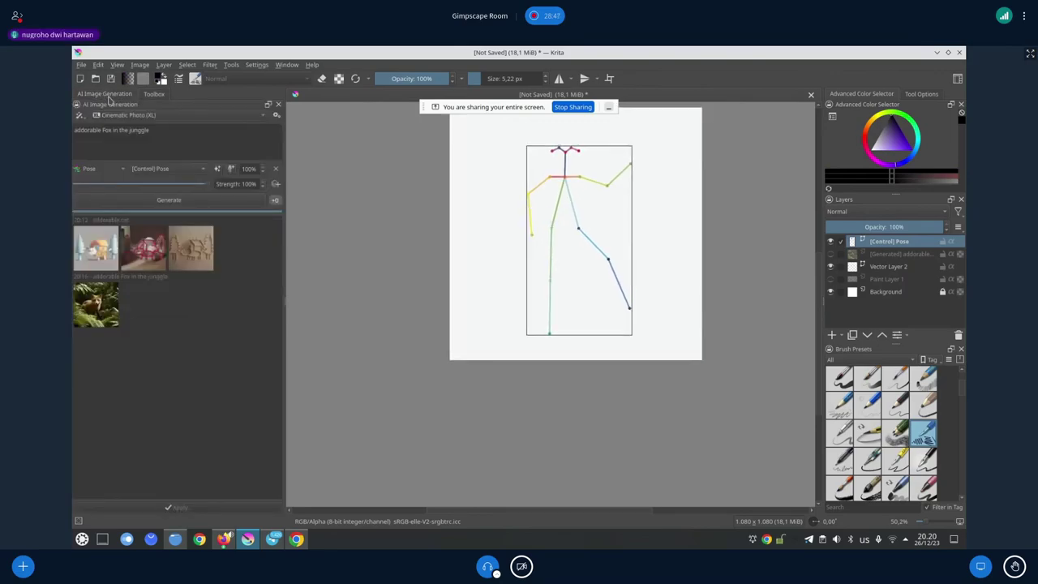
{"action": "left_click", "coordinate": [140, 116]}
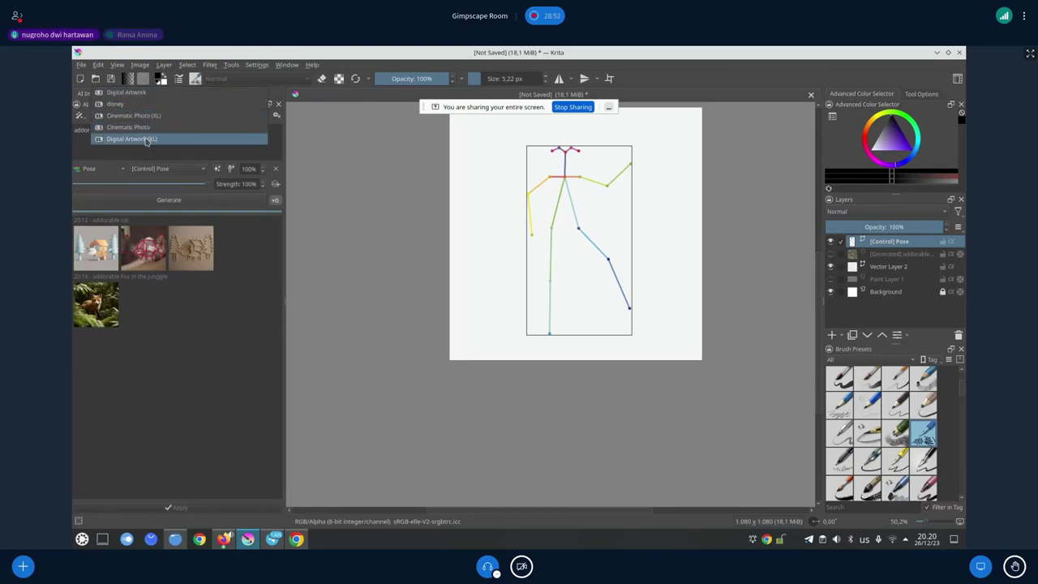
{"action": "left_click", "coordinate": [146, 139]}
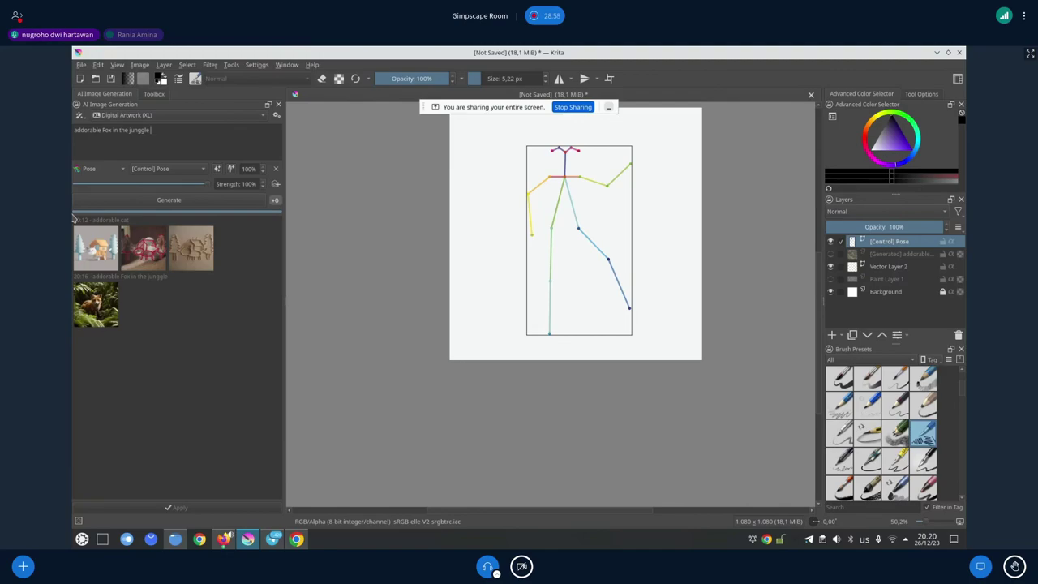
Step: Add 'character' and delete 'addorable' so the prompt reads 'Fox character in the junggle'
{"action": "type", "text": "cha"}
{"action": "type", "text": "racter"}
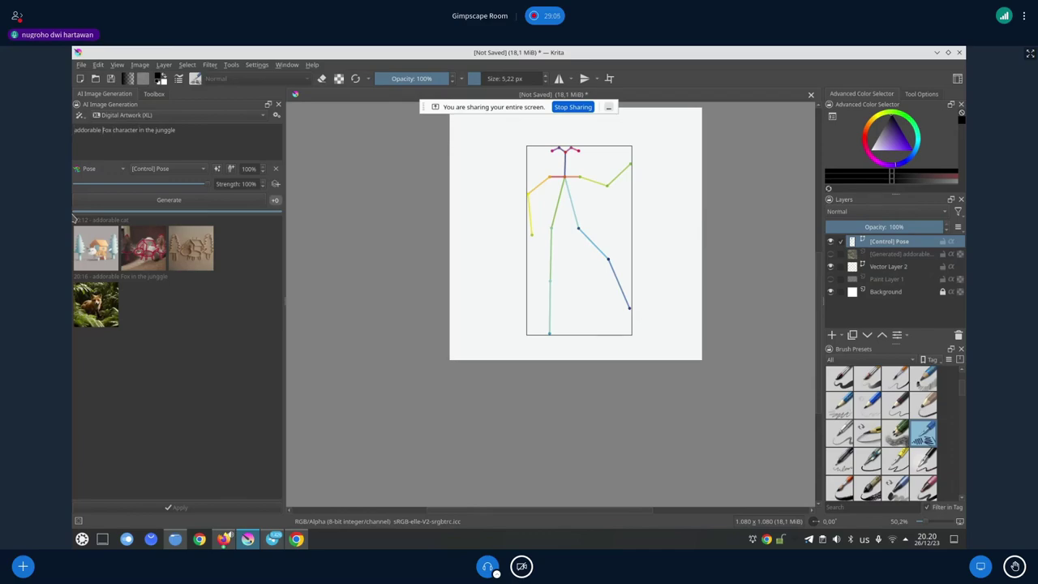
{"action": "key", "text": "Home"}
{"action": "key", "text": "ctrl+shift+Right"}
{"action": "key", "text": "Delete"}
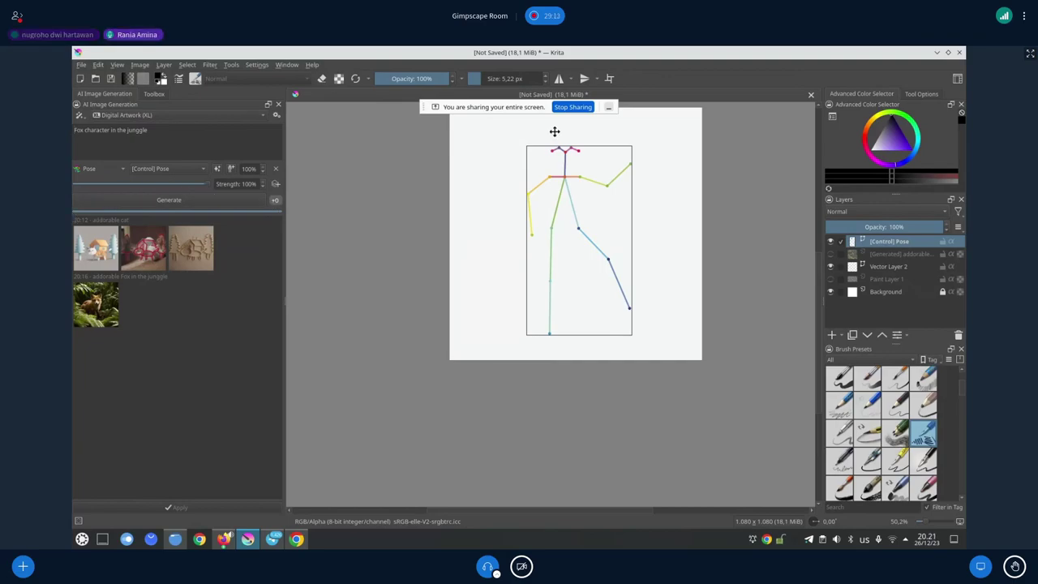
{"action": "left_click_drag", "start_coordinate": [629, 179], "coordinate": [604, 208]}
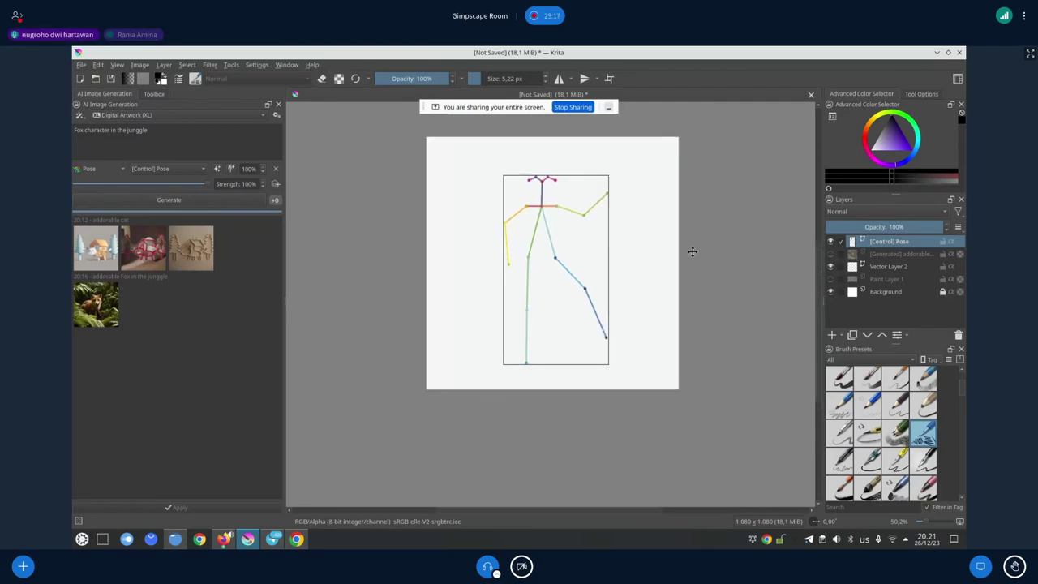
{"action": "left_click", "coordinate": [332, 149]}
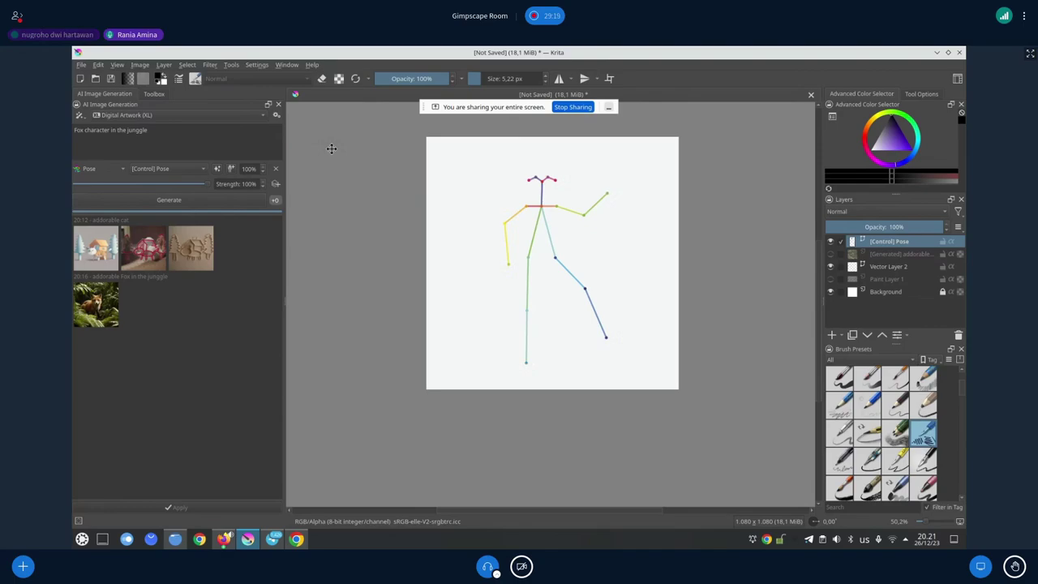
Step: Replace 'junggle' with 'white background' and drop 'in the', adding a comma after 'character'
{"action": "double_click", "coordinate": [183, 133]}
{"action": "type", "text": "whte background"}
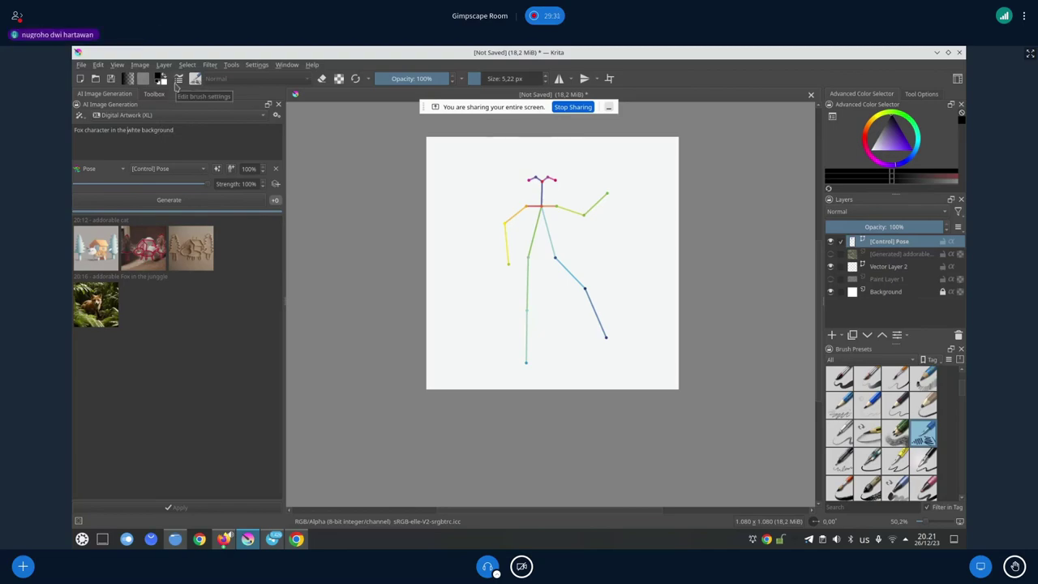
{"action": "key", "text": "BackSpace"}
{"action": "key", "text": "BackSpace"}
{"action": "type", "text": ","}
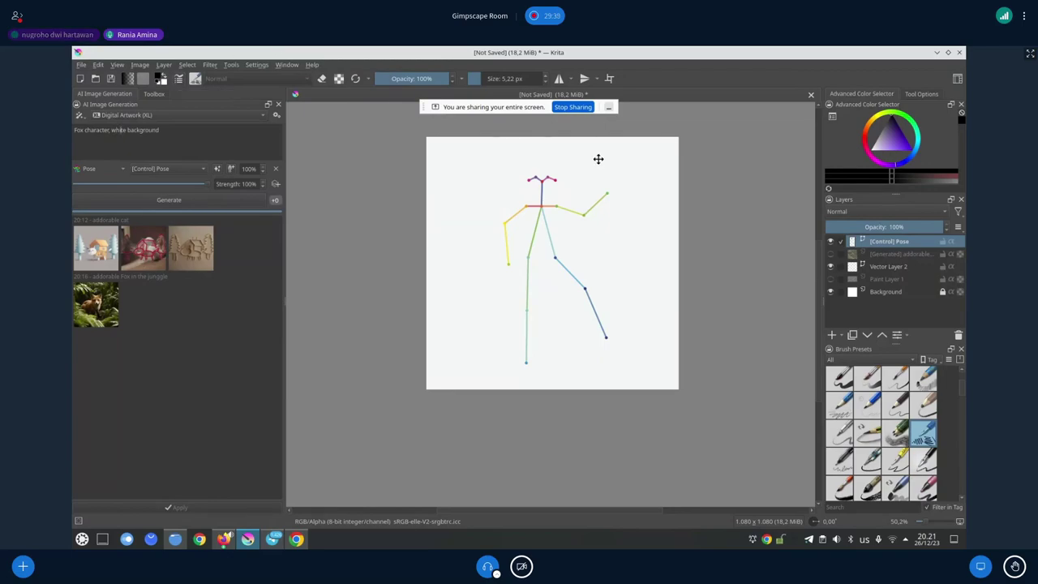
{"action": "left_click_drag", "start_coordinate": [615, 233], "coordinate": [617, 245]}
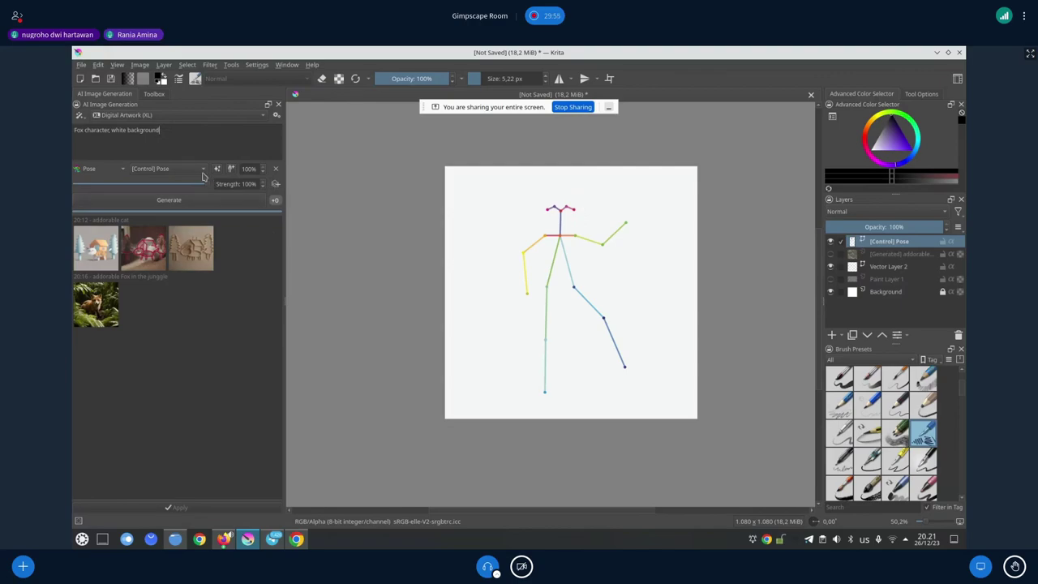
Step: Keep [Control] Pose as the control layer and generate the posed fox character
{"action": "left_click", "coordinate": [202, 172]}
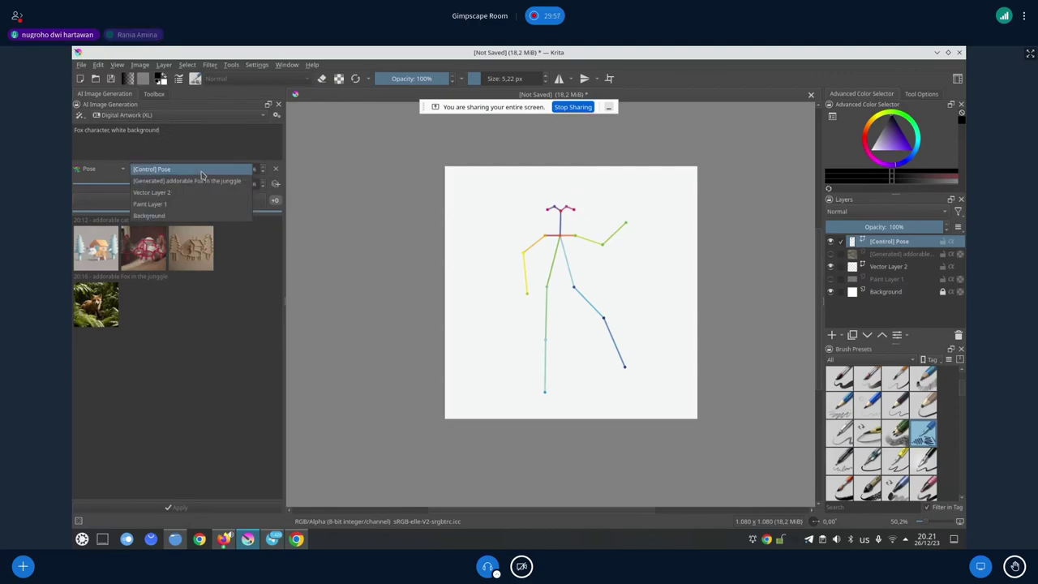
{"action": "left_click", "coordinate": [201, 172]}
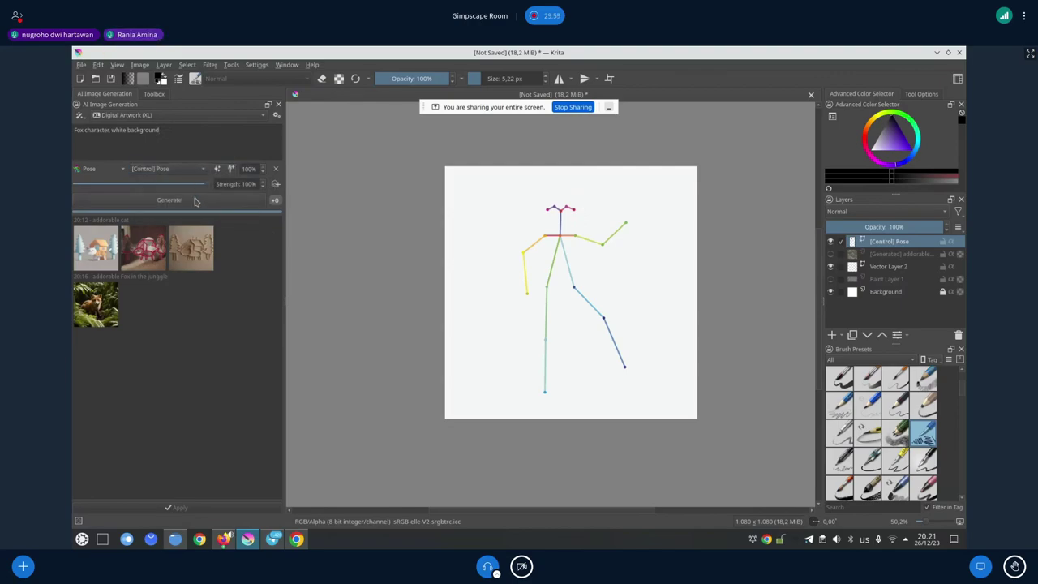
{"action": "left_click", "coordinate": [194, 200]}
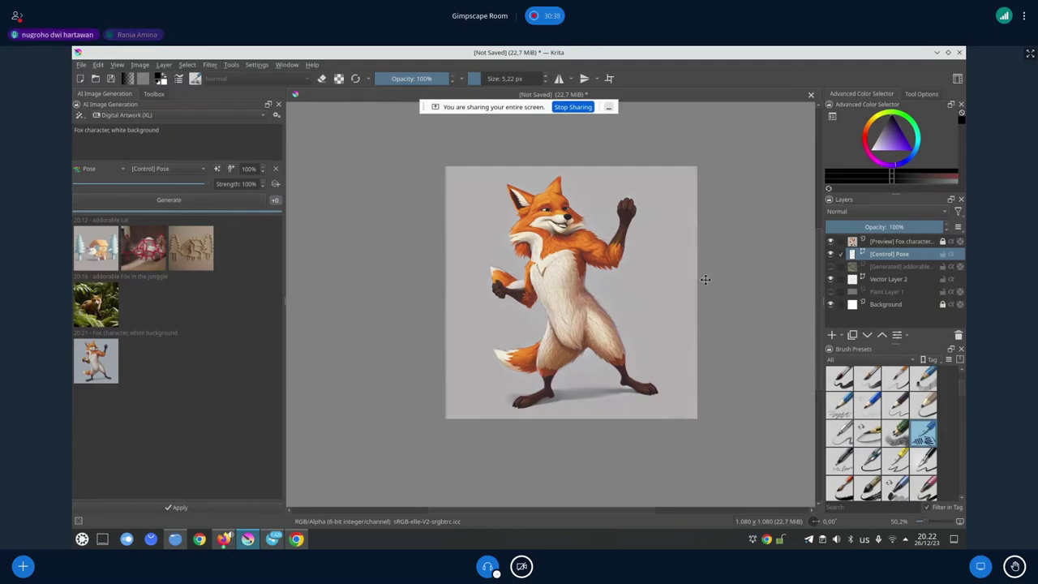
Step: Toggle the Preview layer's visibility repeatedly to compare the generated fox with the pose skeleton
{"action": "left_click", "coordinate": [830, 241]}
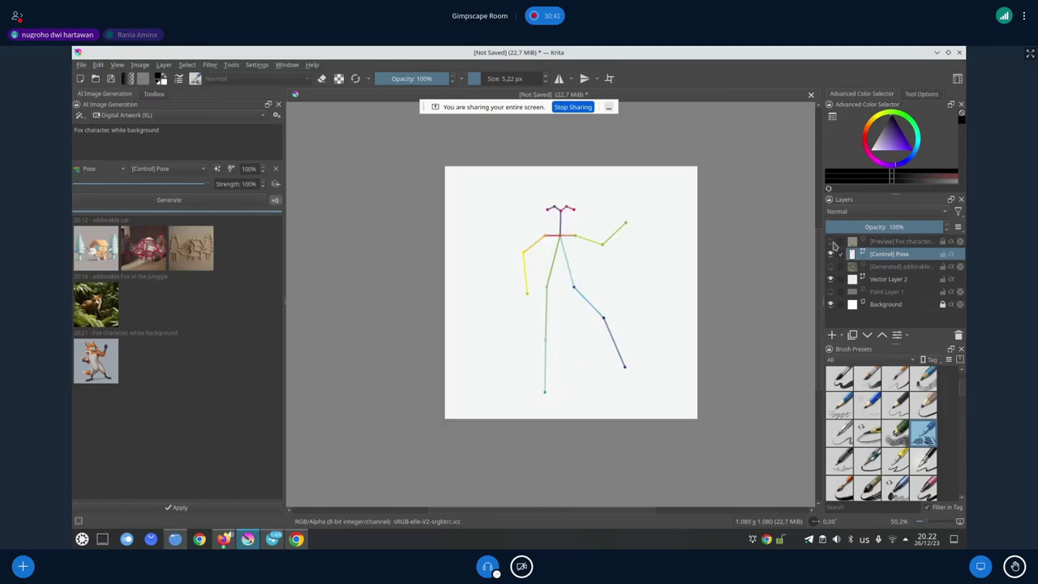
{"action": "left_click", "coordinate": [831, 242]}
{"action": "left_click", "coordinate": [831, 241]}
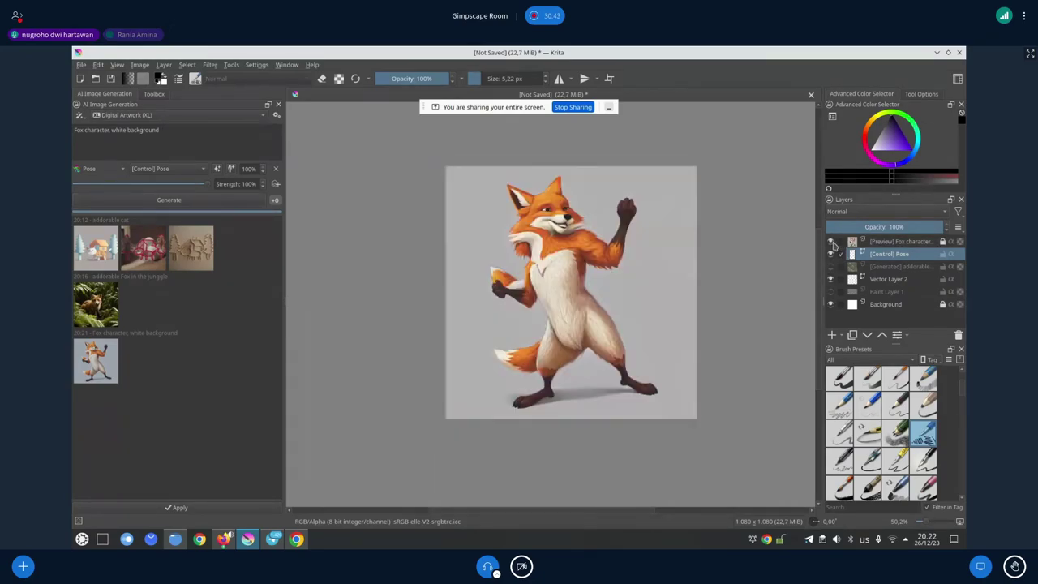
{"action": "left_click", "coordinate": [830, 242]}
{"action": "left_click", "coordinate": [831, 241]}
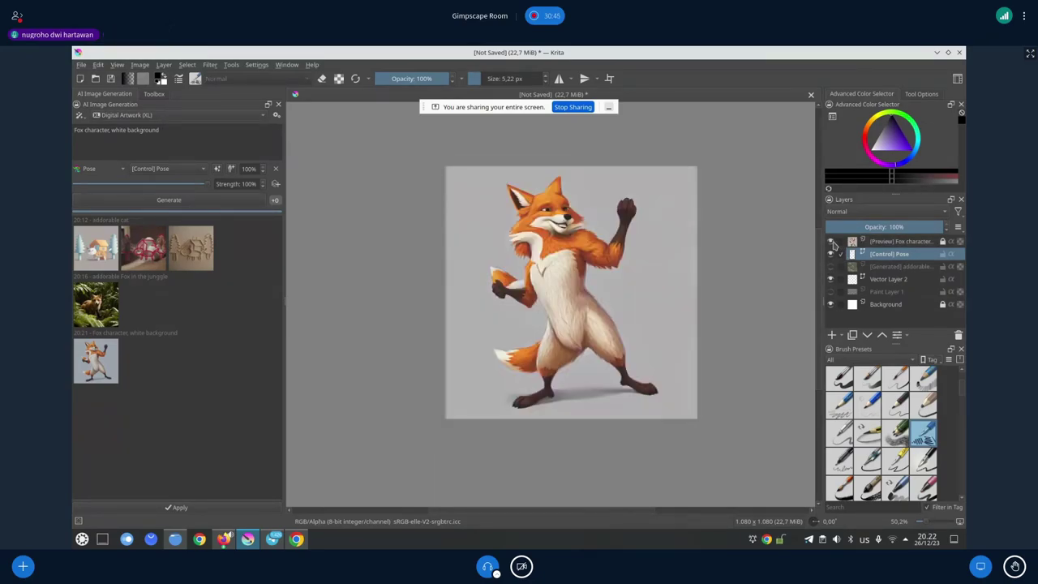
{"action": "left_click", "coordinate": [831, 241]}
{"action": "left_click", "coordinate": [831, 242]}
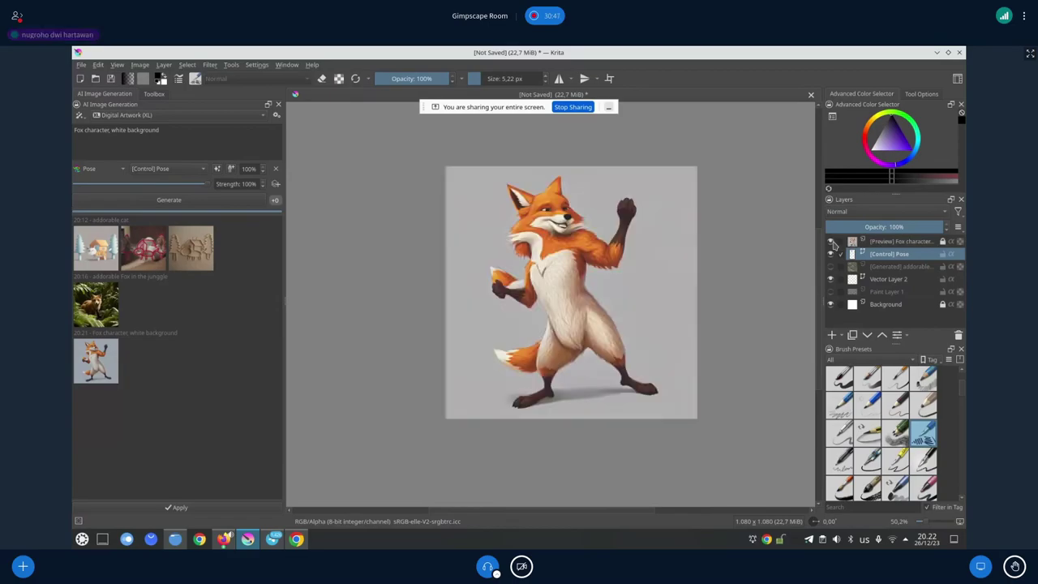
{"action": "left_click", "coordinate": [831, 241]}
{"action": "left_click", "coordinate": [831, 242]}
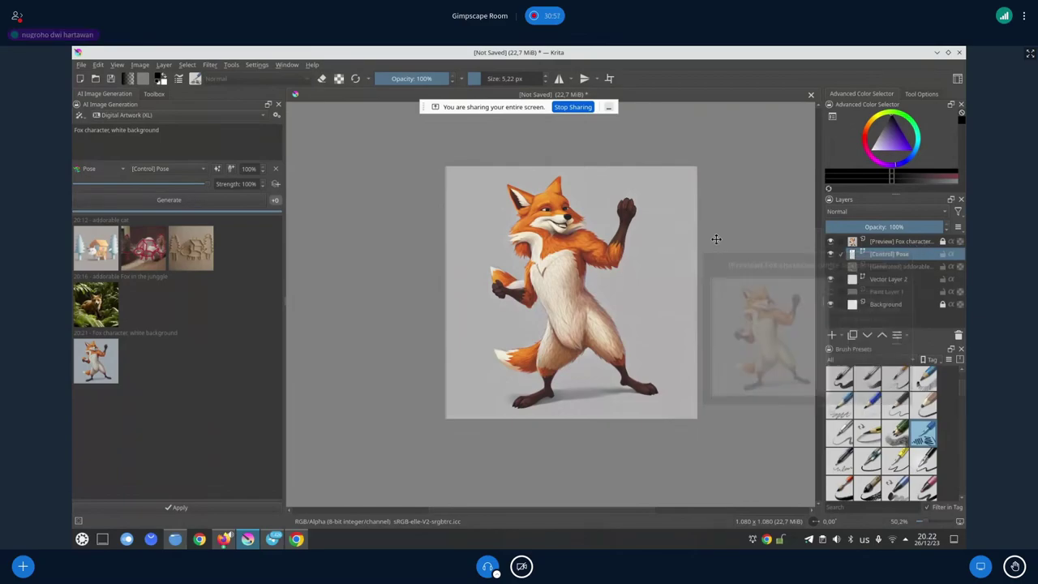
Step: Pan the canvas, hide the fox preview to show only the skeleton, and switch to ComfyUI in Firefox
{"action": "left_click_drag", "start_coordinate": [619, 241], "coordinate": [608, 227]}
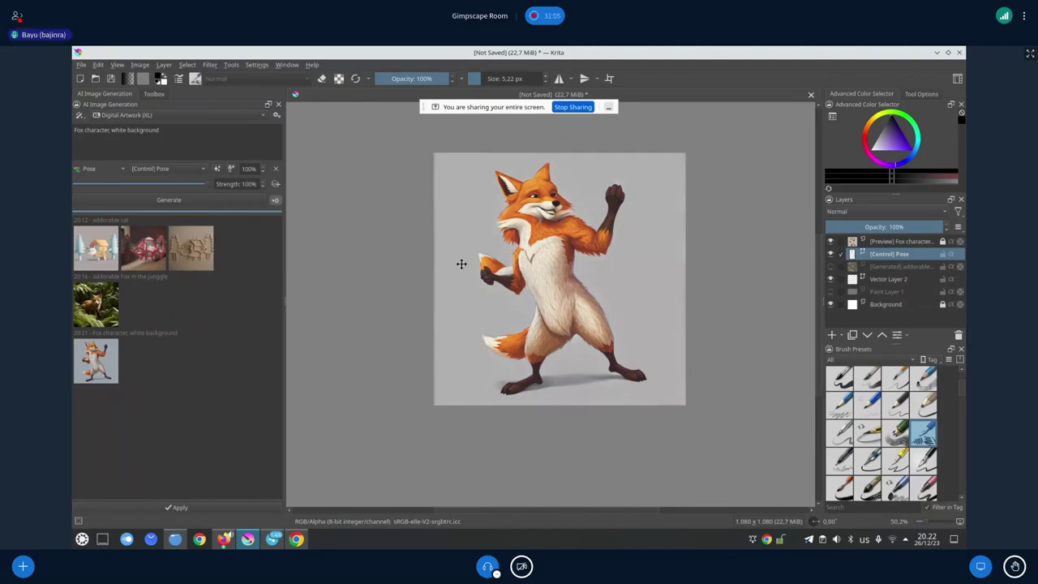
{"action": "left_click_drag", "start_coordinate": [491, 308], "coordinate": [539, 318]}
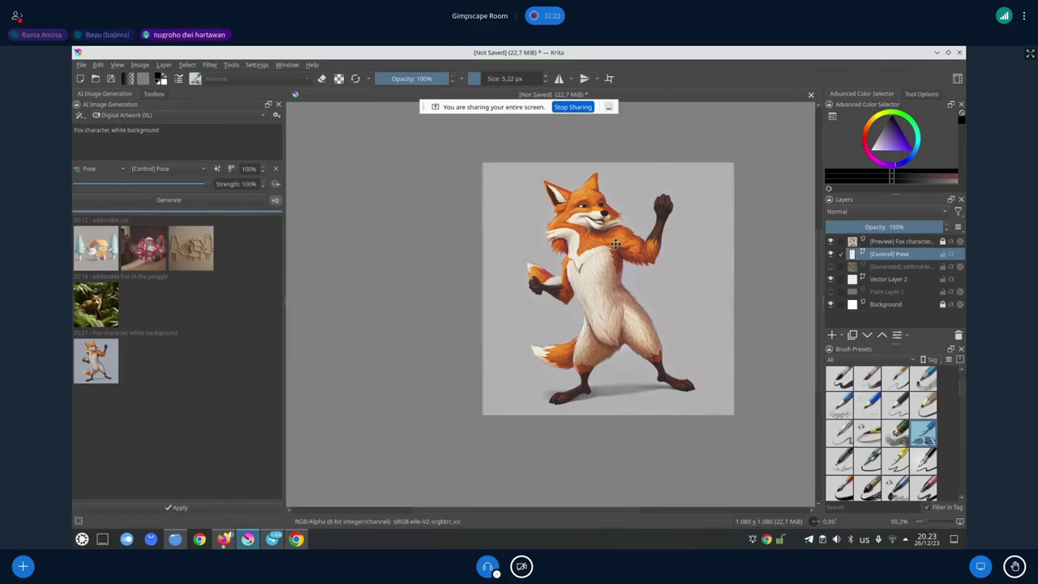
{"action": "left_click", "coordinate": [830, 241]}
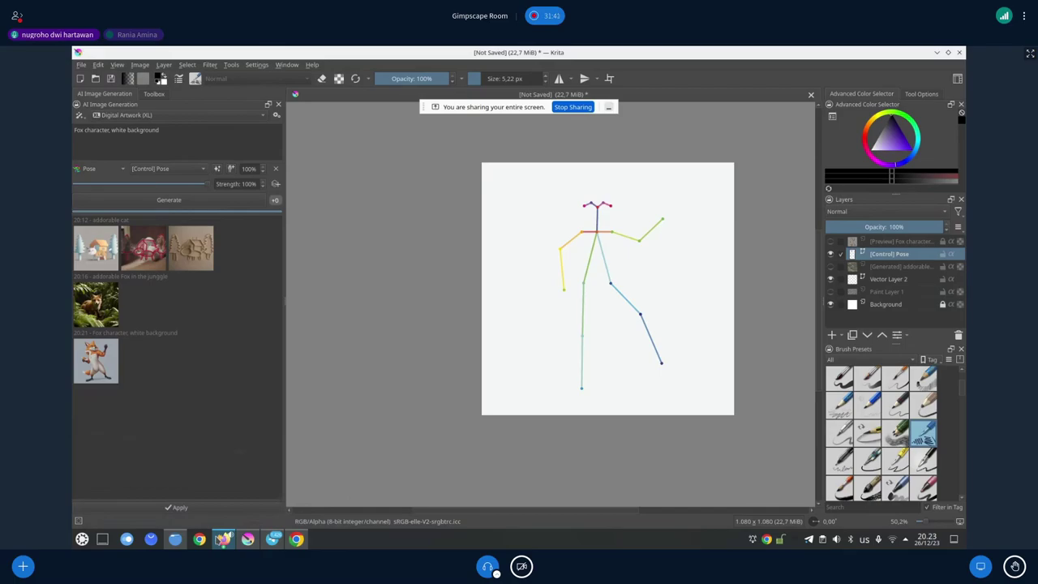
{"action": "left_click", "coordinate": [223, 539]}
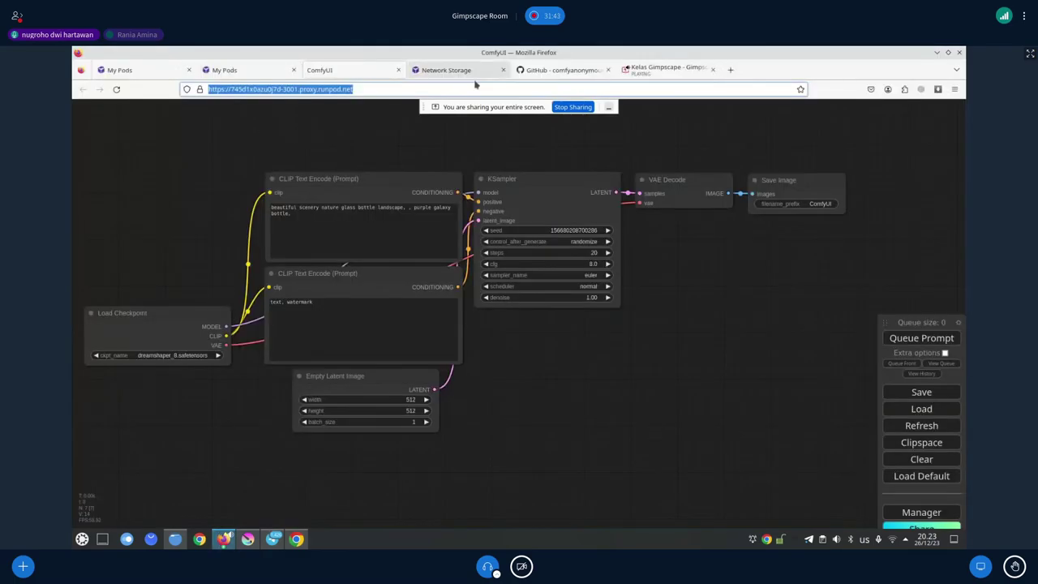
Step: Cycle through the GitHub README, ComfyUI node graph and RunPod network storage tabs, ending on GitHub
{"action": "left_click", "coordinate": [545, 72]}
{"action": "scroll", "coordinate": [393, 179], "scroll_direction": "up", "scroll_amount": 1}
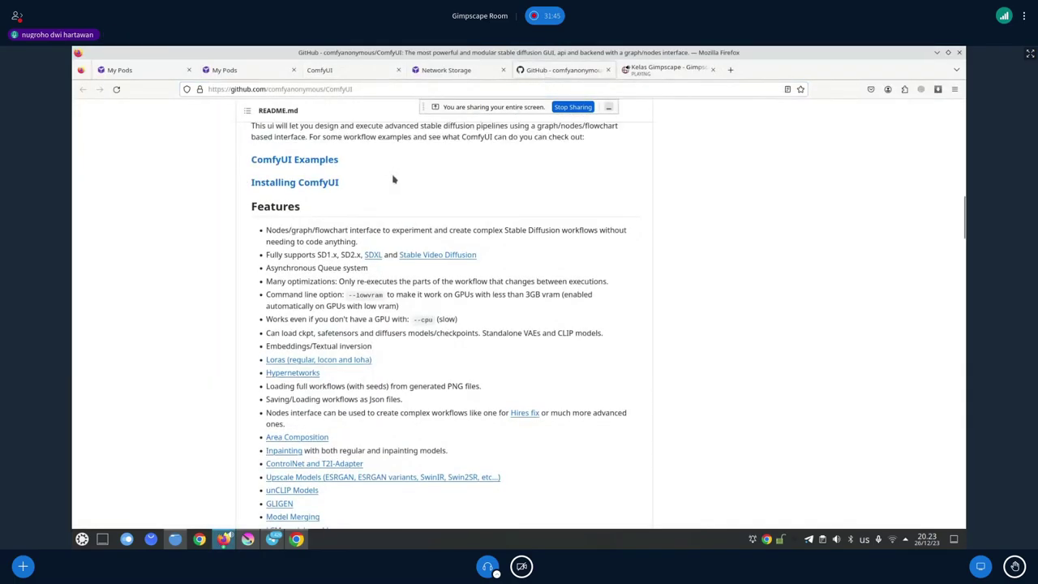
{"action": "scroll", "coordinate": [393, 179], "scroll_direction": "up", "scroll_amount": 4}
{"action": "left_click", "coordinate": [328, 71]}
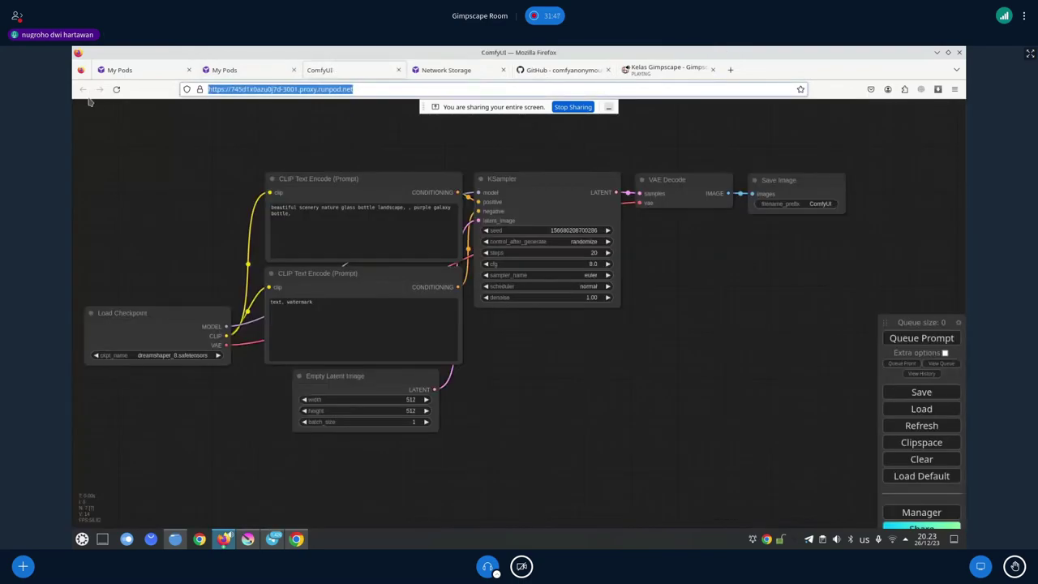
{"action": "left_click", "coordinate": [431, 71]}
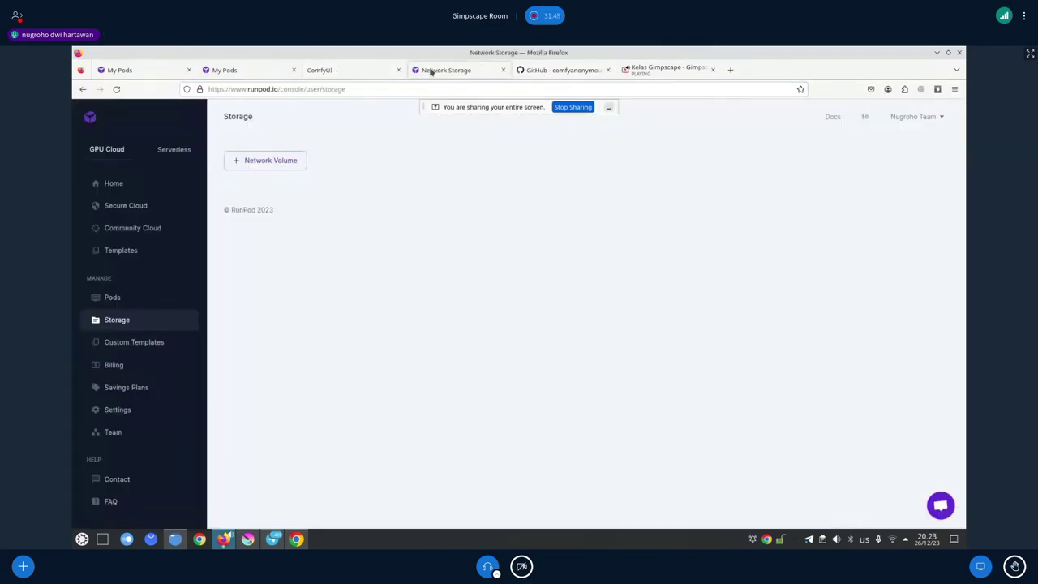
{"action": "left_click", "coordinate": [565, 70]}
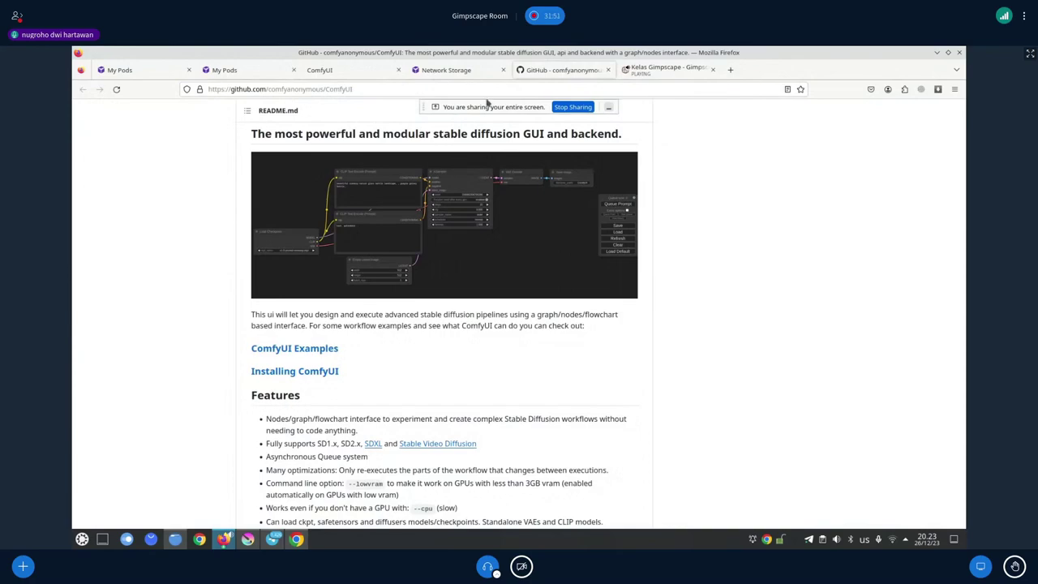
{"action": "scroll", "coordinate": [320, 202], "scroll_direction": "up", "scroll_amount": 3}
{"action": "scroll", "coordinate": [320, 201], "scroll_direction": "up", "scroll_amount": 5}
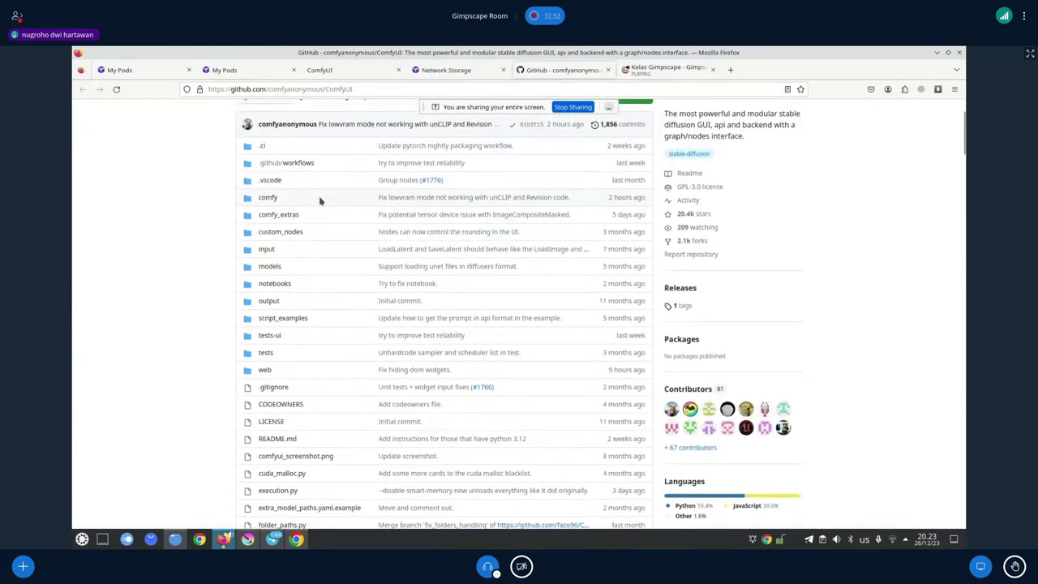
Step: Scroll up and down through the ComfyUI README on GitHub
{"action": "scroll", "coordinate": [320, 201], "scroll_direction": "down", "scroll_amount": 10}
{"action": "scroll", "coordinate": [320, 201], "scroll_direction": "down", "scroll_amount": 5}
{"action": "scroll", "coordinate": [320, 201], "scroll_direction": "down", "scroll_amount": 5}
{"action": "scroll", "coordinate": [320, 201], "scroll_direction": "down", "scroll_amount": 5}
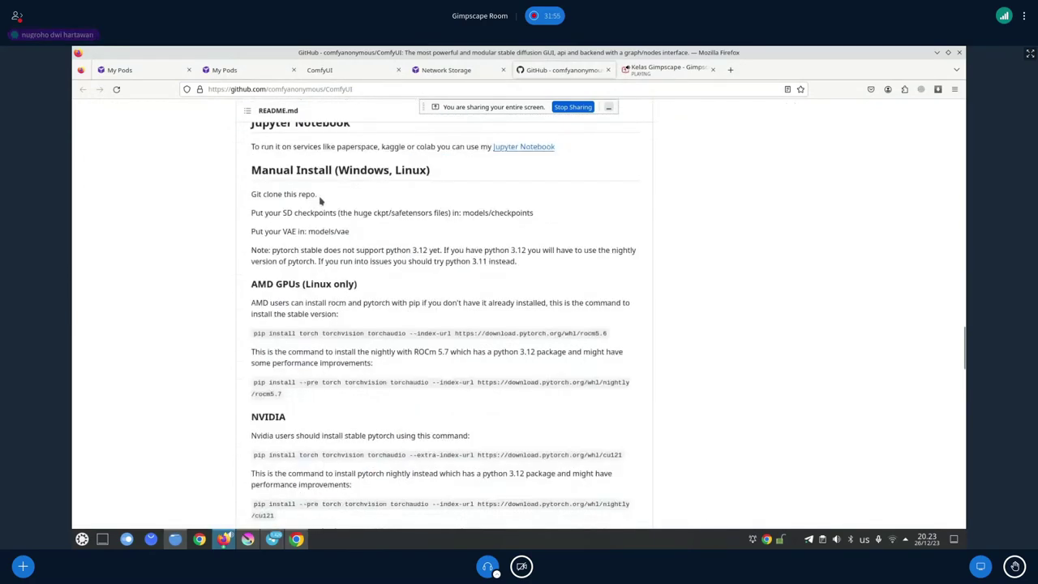
{"action": "scroll", "coordinate": [320, 201], "scroll_direction": "down", "scroll_amount": 5}
{"action": "scroll", "coordinate": [320, 201], "scroll_direction": "down", "scroll_amount": 5}
{"action": "scroll", "coordinate": [320, 201], "scroll_direction": "down", "scroll_amount": 4}
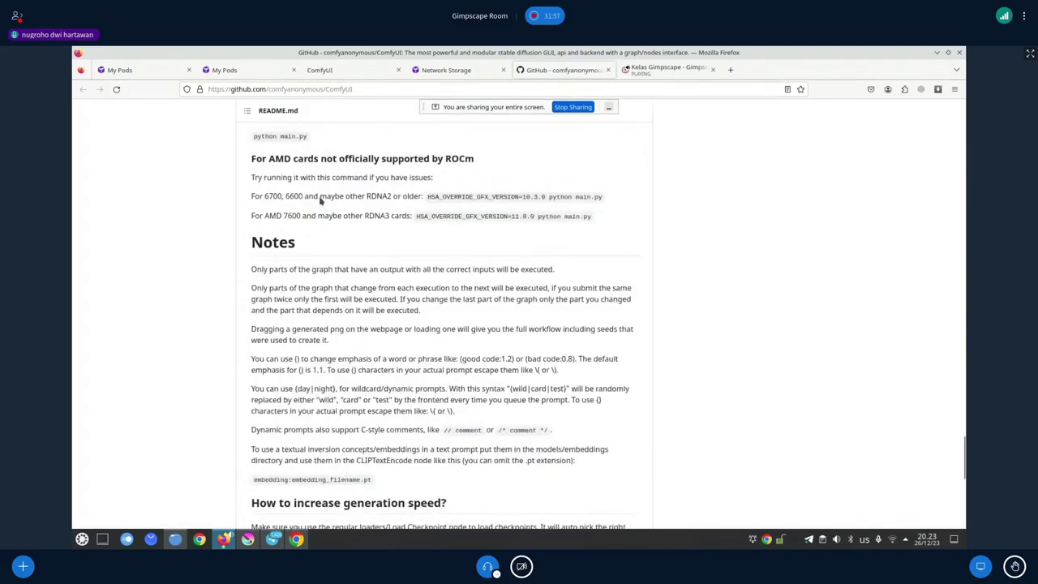
{"action": "scroll", "coordinate": [320, 201], "scroll_direction": "up", "scroll_amount": 4}
{"action": "scroll", "coordinate": [321, 201], "scroll_direction": "up", "scroll_amount": 5}
{"action": "scroll", "coordinate": [320, 201], "scroll_direction": "up", "scroll_amount": 2}
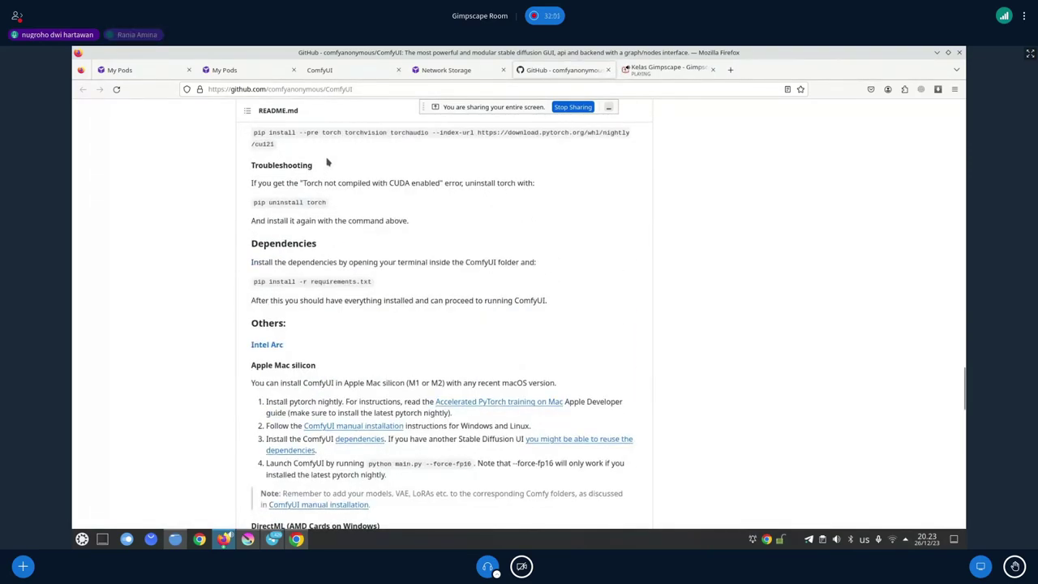
{"action": "scroll", "coordinate": [327, 162], "scroll_direction": "up", "scroll_amount": 5}
{"action": "scroll", "coordinate": [327, 162], "scroll_direction": "up", "scroll_amount": 5}
{"action": "scroll", "coordinate": [327, 162], "scroll_direction": "up", "scroll_amount": 5}
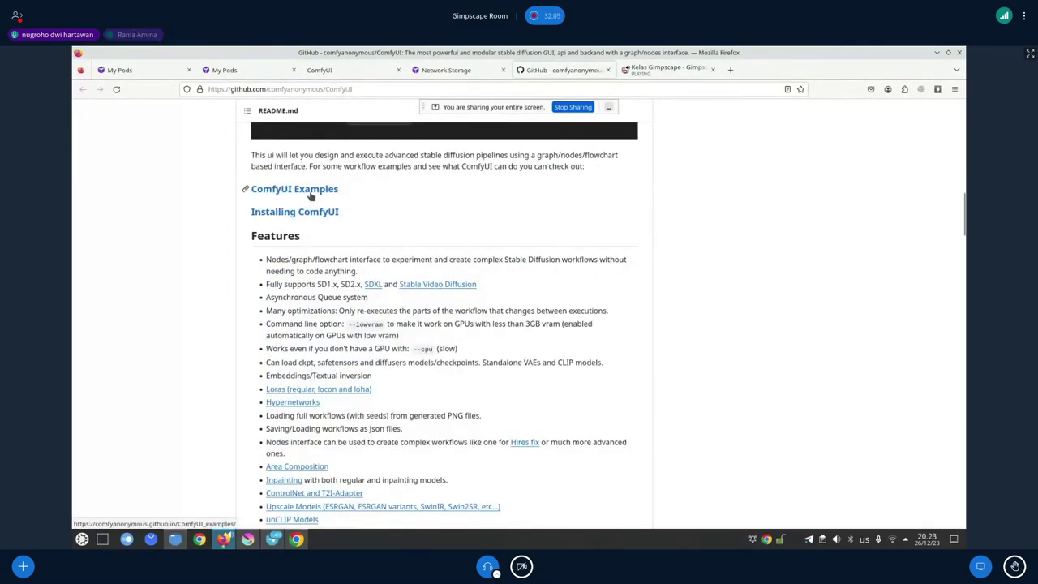
{"action": "scroll", "coordinate": [310, 195], "scroll_direction": "up", "scroll_amount": 5}
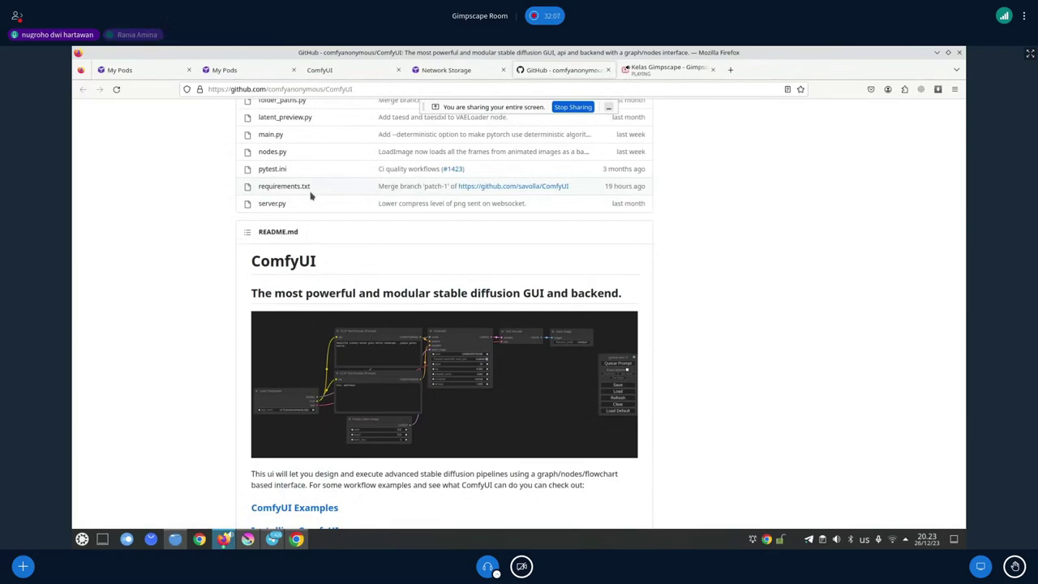
{"action": "scroll", "coordinate": [309, 195], "scroll_direction": "up", "scroll_amount": 5}
{"action": "scroll", "coordinate": [310, 195], "scroll_direction": "down", "scroll_amount": 5}
{"action": "scroll", "coordinate": [309, 195], "scroll_direction": "down", "scroll_amount": 5}
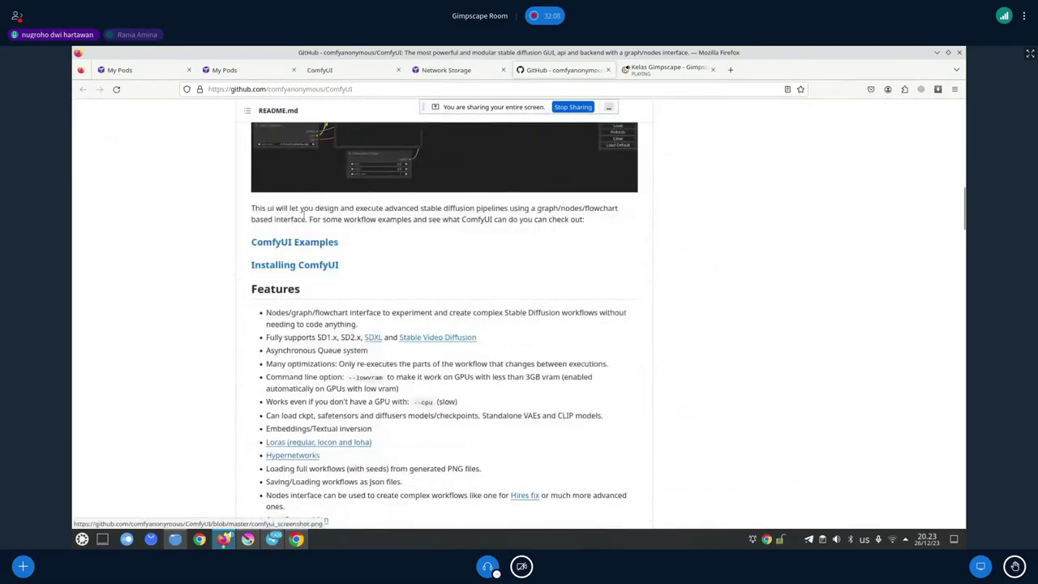
Step: Glance at the ComfyUI Examples page, then return to the README
{"action": "left_click", "coordinate": [294, 242]}
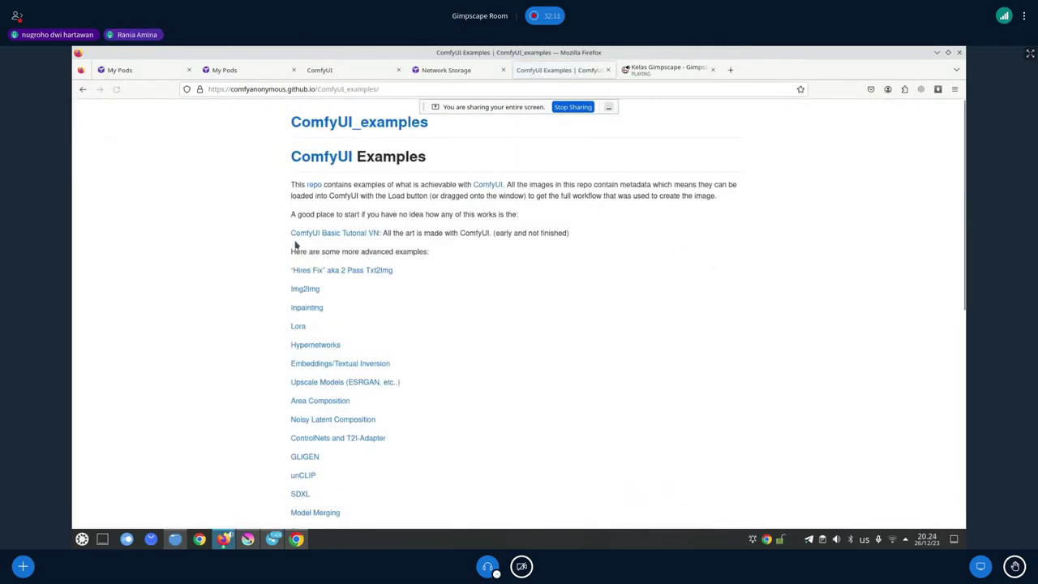
{"action": "scroll", "coordinate": [303, 234], "scroll_direction": "down", "scroll_amount": 5}
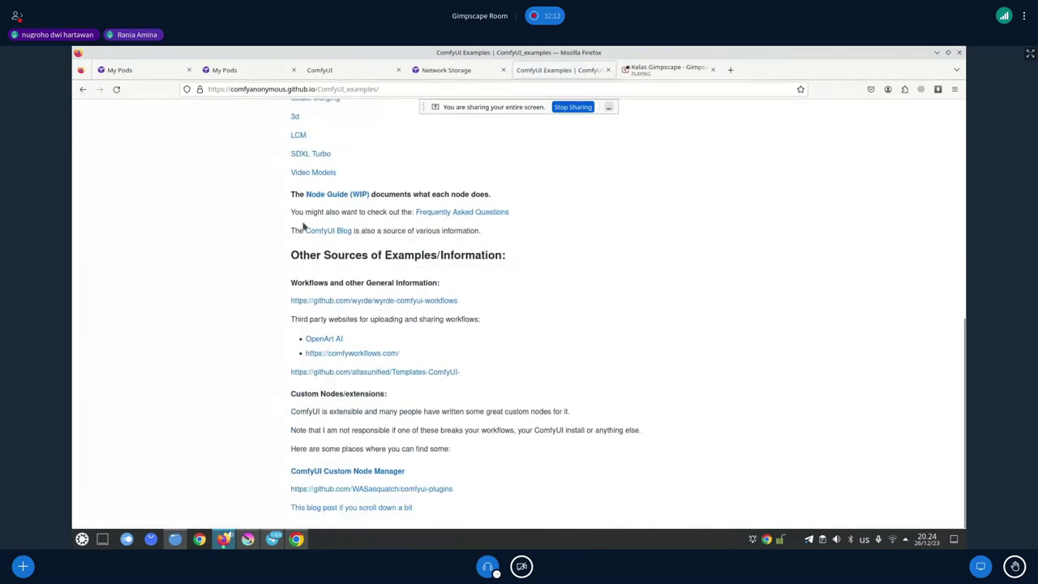
{"action": "left_click", "coordinate": [83, 89]}
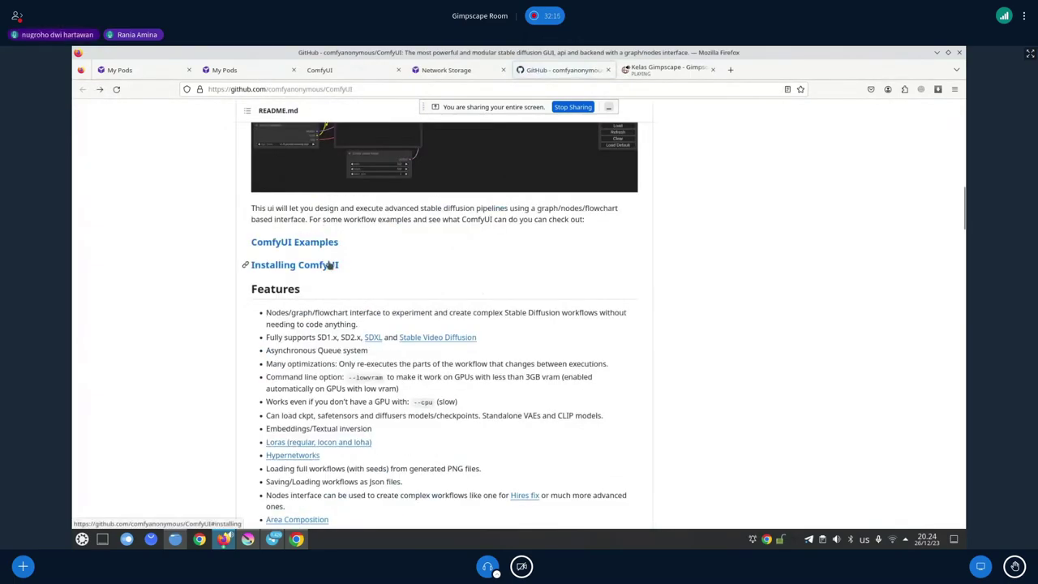
Step: Jump to the Installing ComfyUI section and read down to the QA section
{"action": "left_click", "coordinate": [329, 265]}
{"action": "scroll", "coordinate": [329, 265], "scroll_direction": "down", "scroll_amount": 3}
{"action": "scroll", "coordinate": [328, 262], "scroll_direction": "down", "scroll_amount": 5}
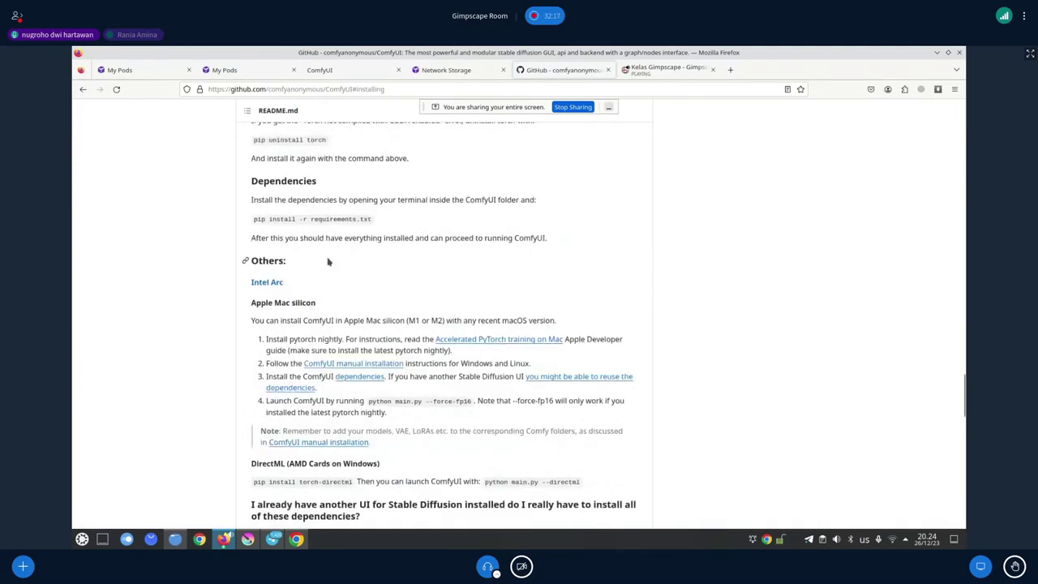
{"action": "scroll", "coordinate": [328, 261], "scroll_direction": "up", "scroll_amount": 4}
{"action": "scroll", "coordinate": [327, 262], "scroll_direction": "down", "scroll_amount": 4}
{"action": "scroll", "coordinate": [327, 262], "scroll_direction": "down", "scroll_amount": 5}
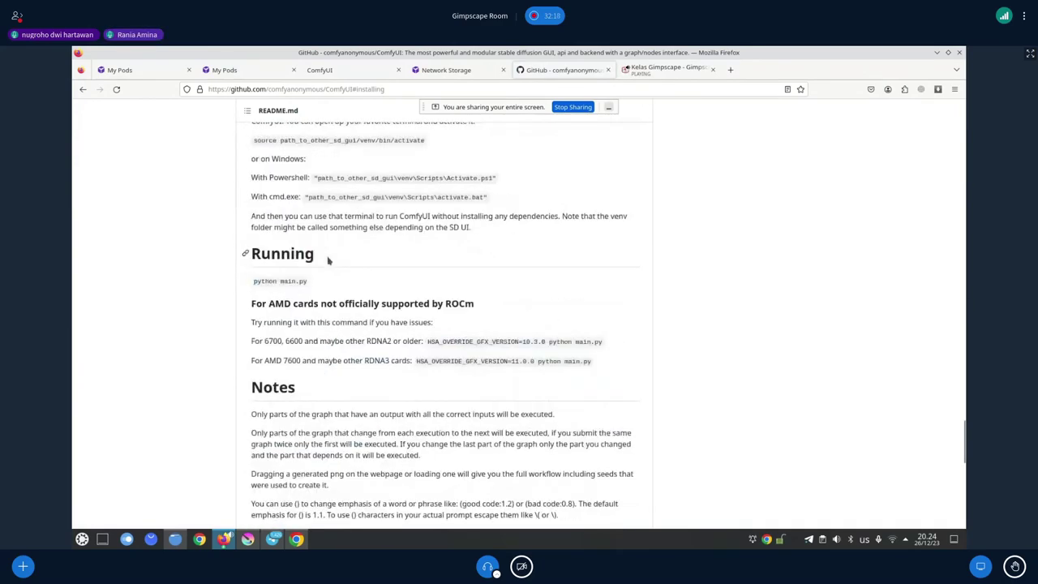
{"action": "scroll", "coordinate": [327, 259], "scroll_direction": "down", "scroll_amount": 5}
{"action": "scroll", "coordinate": [328, 258], "scroll_direction": "down", "scroll_amount": 3}
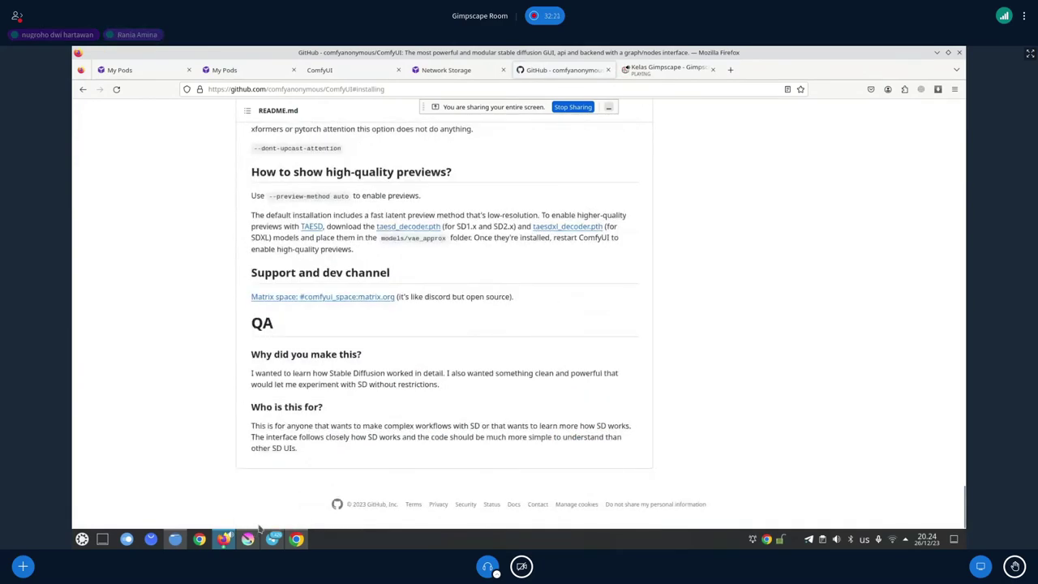
{"action": "mouse_move", "coordinate": [272, 539]}
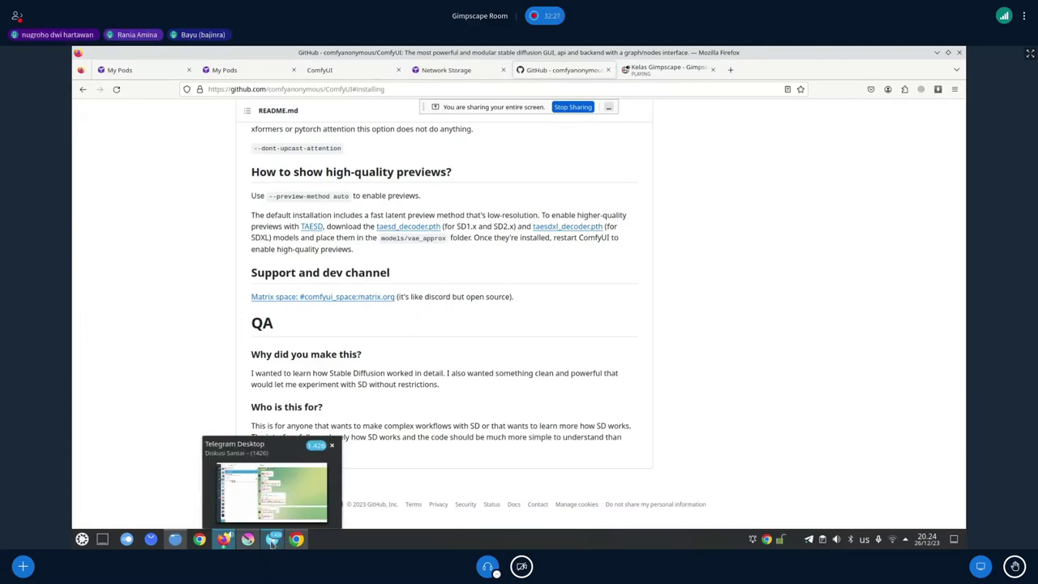
{"action": "left_click", "coordinate": [273, 538]}
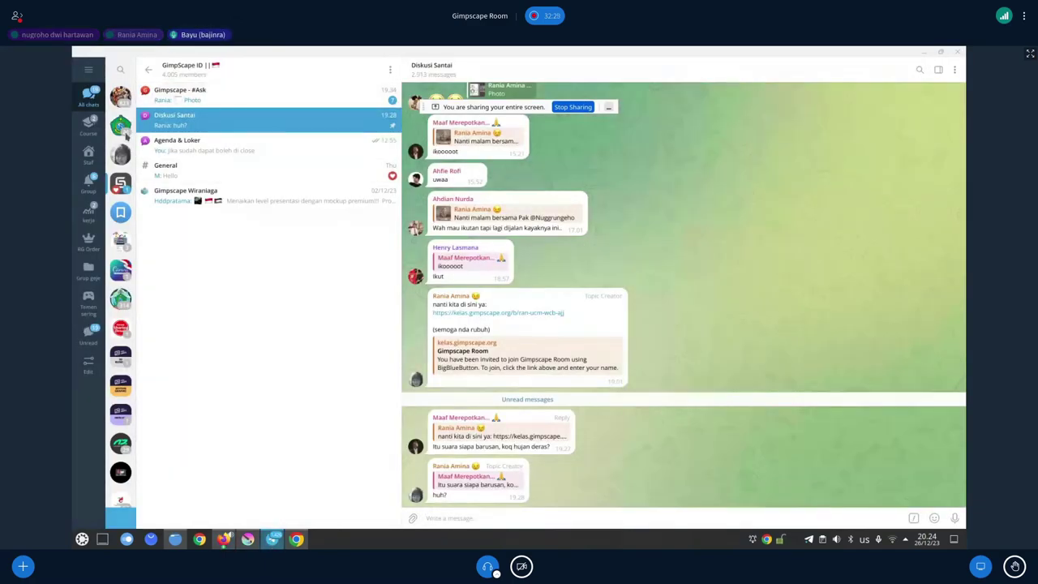
{"action": "left_click", "coordinate": [120, 212]}
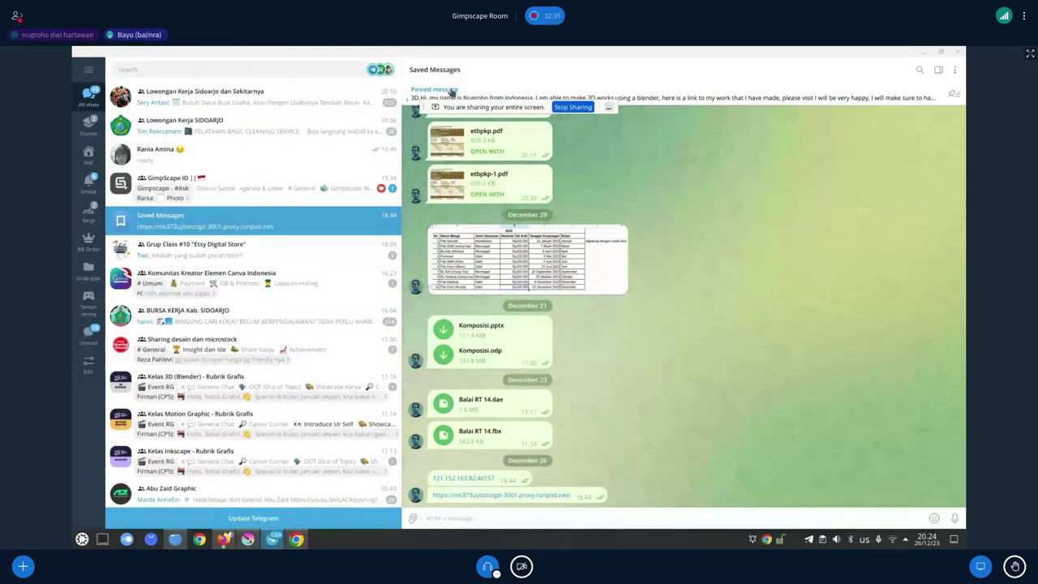
{"action": "left_click", "coordinate": [934, 55]}
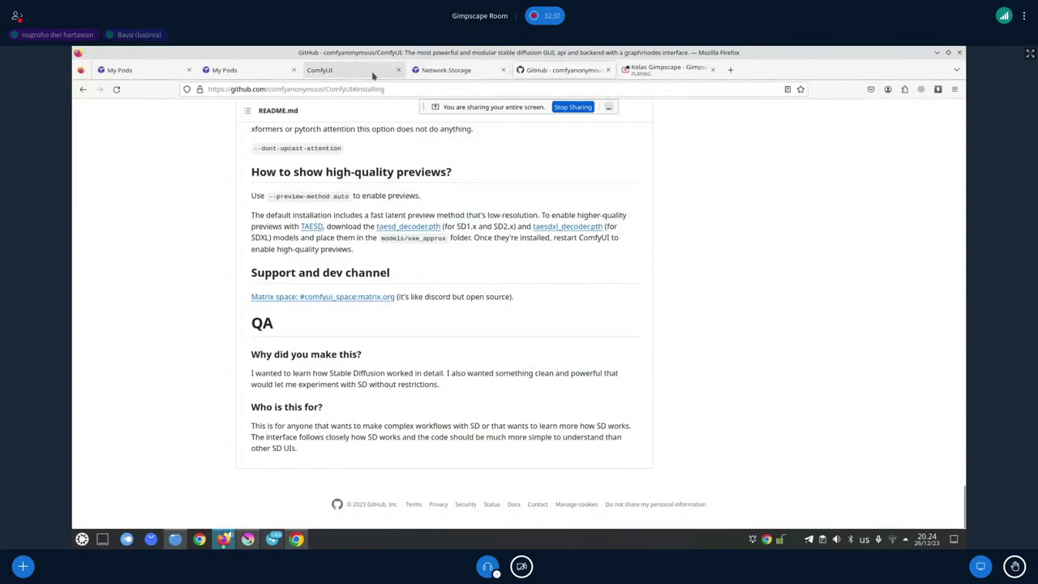
Step: Return to Krita's pose skeleton, recenter the canvas at 100%, and show the AI style presets list
{"action": "left_click", "coordinate": [247, 538]}
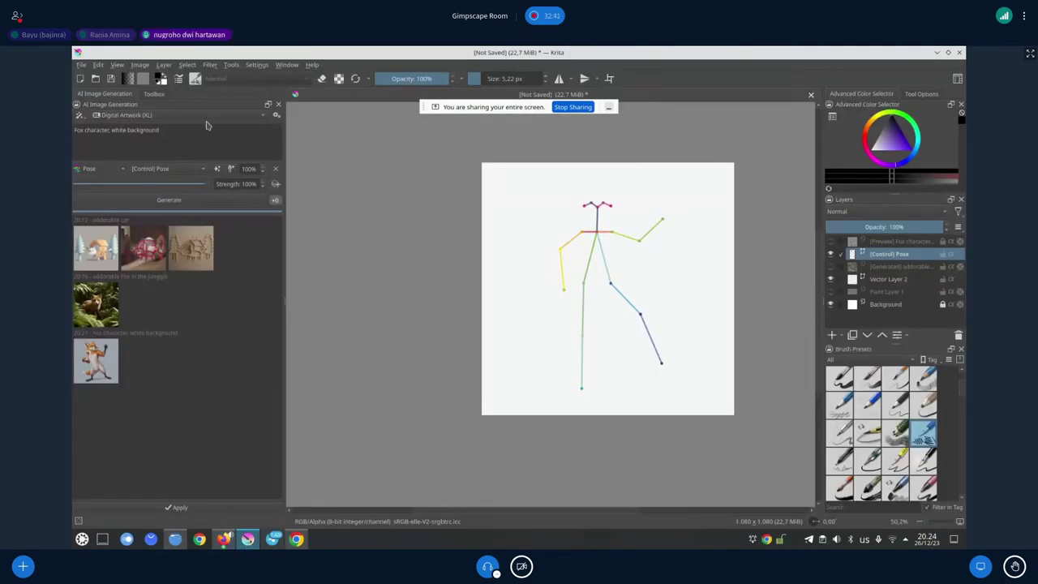
{"action": "mouse_move", "coordinate": [597, 183]}
{"action": "left_mouse_down"}
{"action": "mouse_move", "coordinate": [548, 201]}
{"action": "mouse_move", "coordinate": [591, 174]}
{"action": "left_mouse_up"}
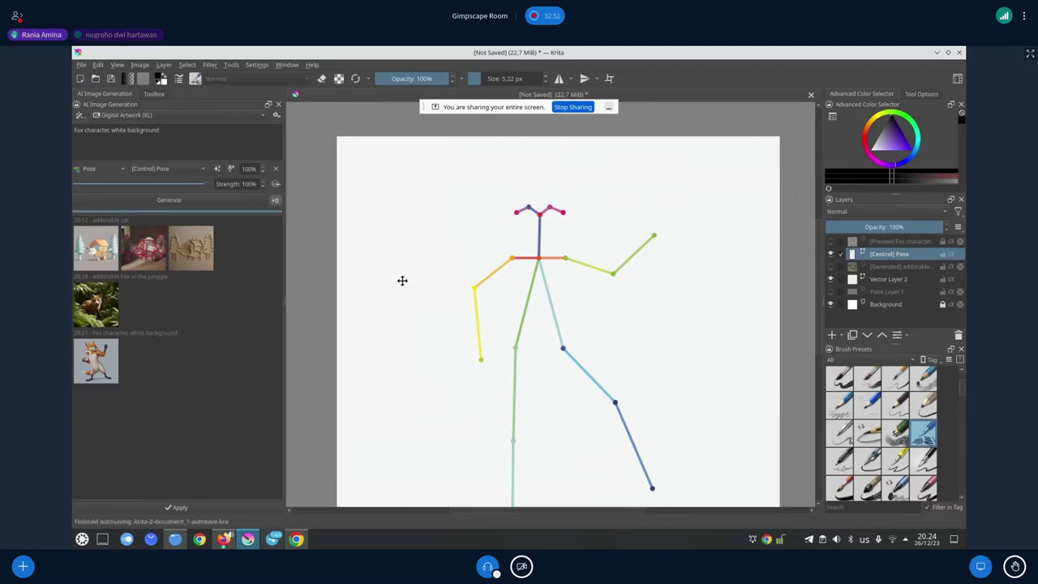
{"action": "scroll", "coordinate": [423, 284], "scroll_direction": "down", "scroll_amount": 1}
{"action": "scroll", "coordinate": [424, 283], "scroll_direction": "up", "scroll_amount": 1}
{"action": "left_click_drag", "start_coordinate": [497, 298], "coordinate": [507, 250]}
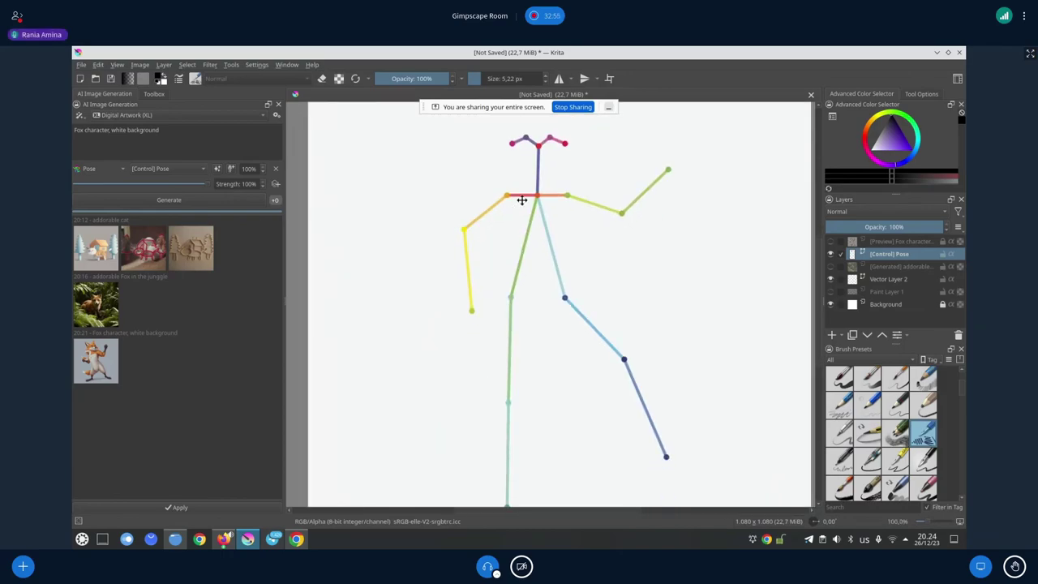
{"action": "left_click_drag", "start_coordinate": [523, 200], "coordinate": [518, 187]}
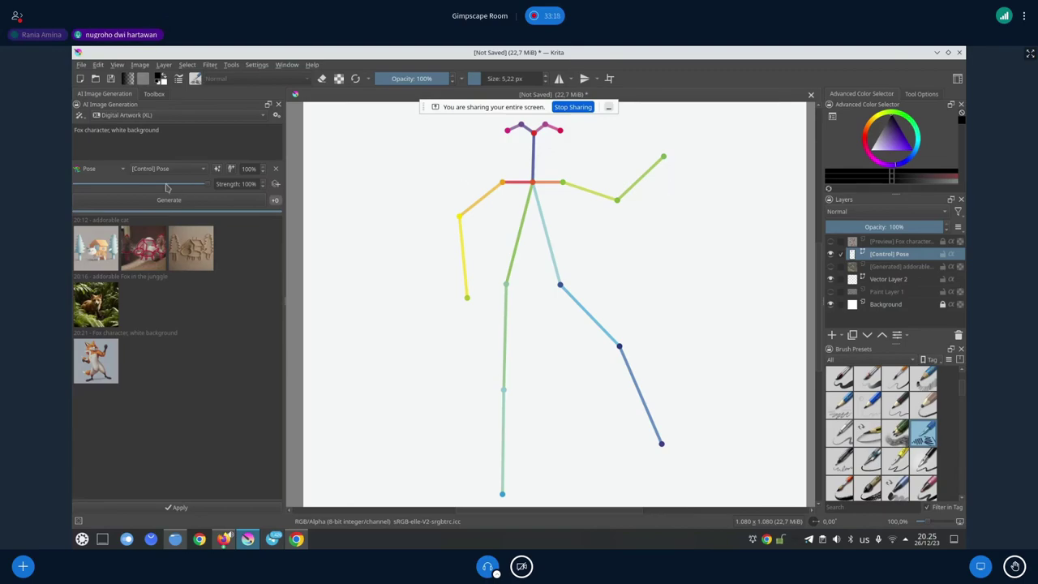
{"action": "left_click", "coordinate": [201, 117]}
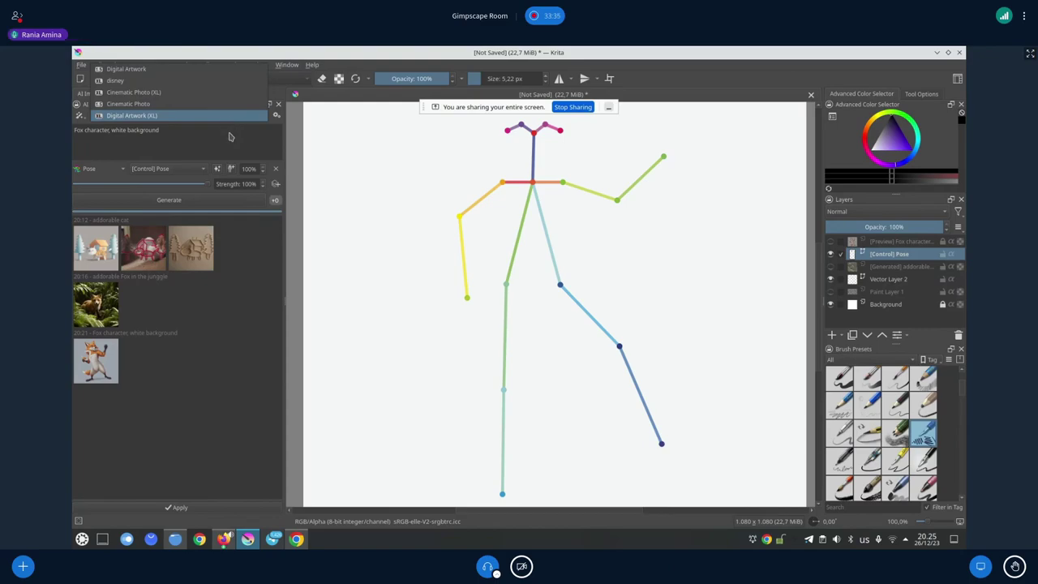
Step: Keep Digital Artwork (XL) as the style and open Configure Image Diffusion on Style Presets
{"action": "left_click", "coordinate": [229, 132]}
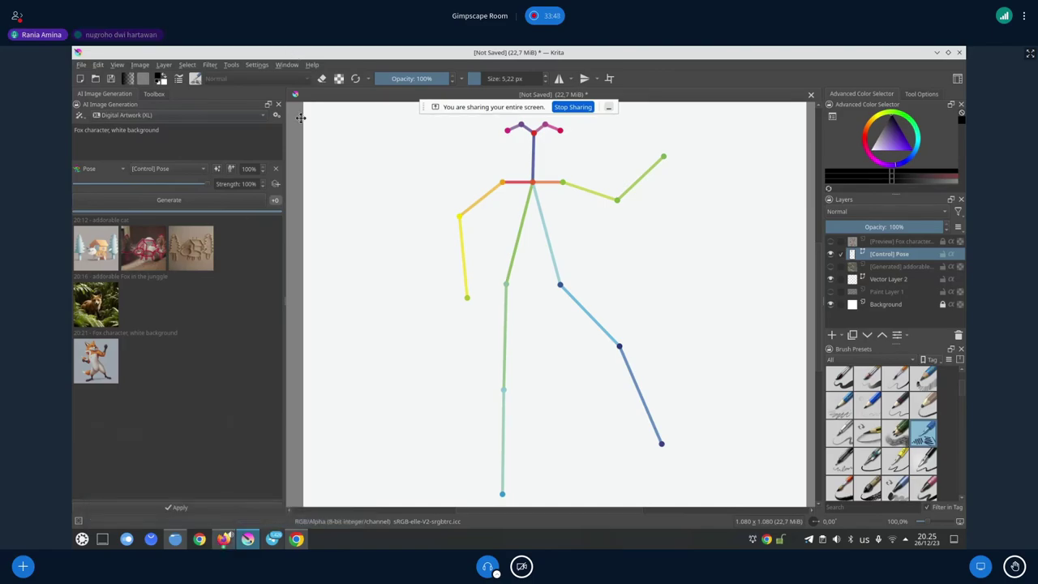
{"action": "left_click", "coordinate": [276, 116]}
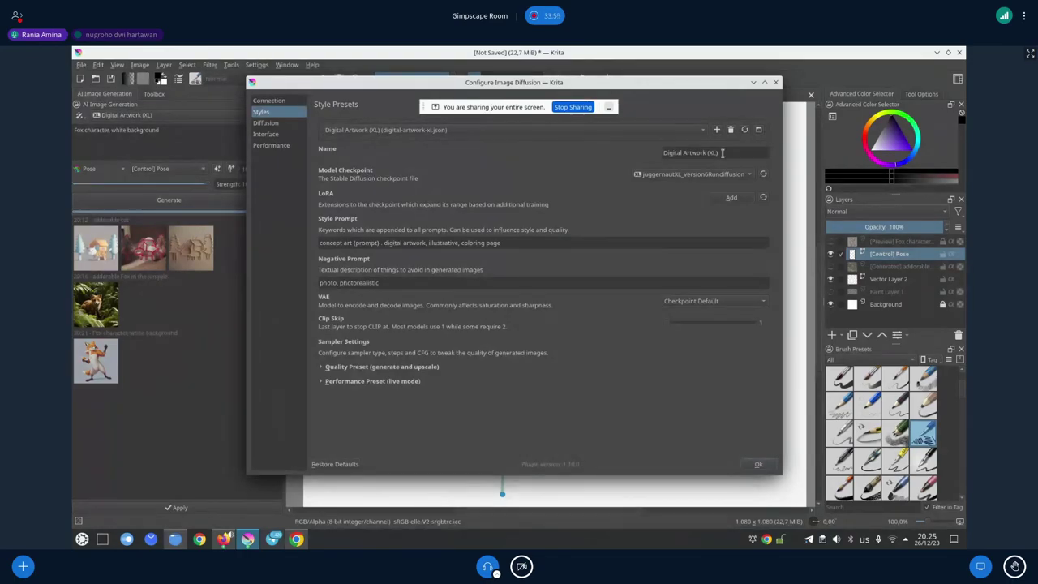
{"action": "left_click", "coordinate": [747, 174]}
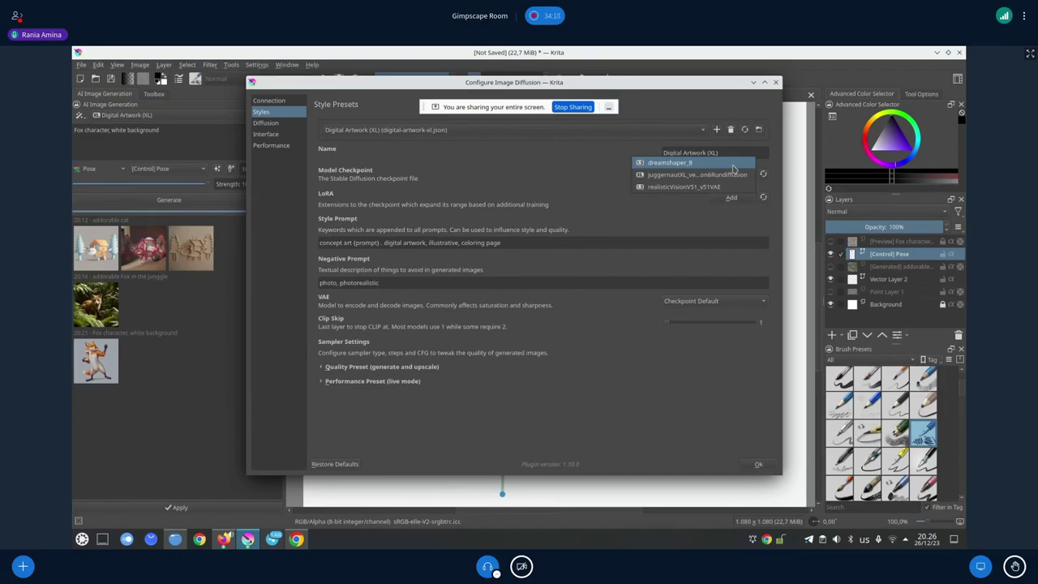
{"action": "left_click", "coordinate": [587, 161]}
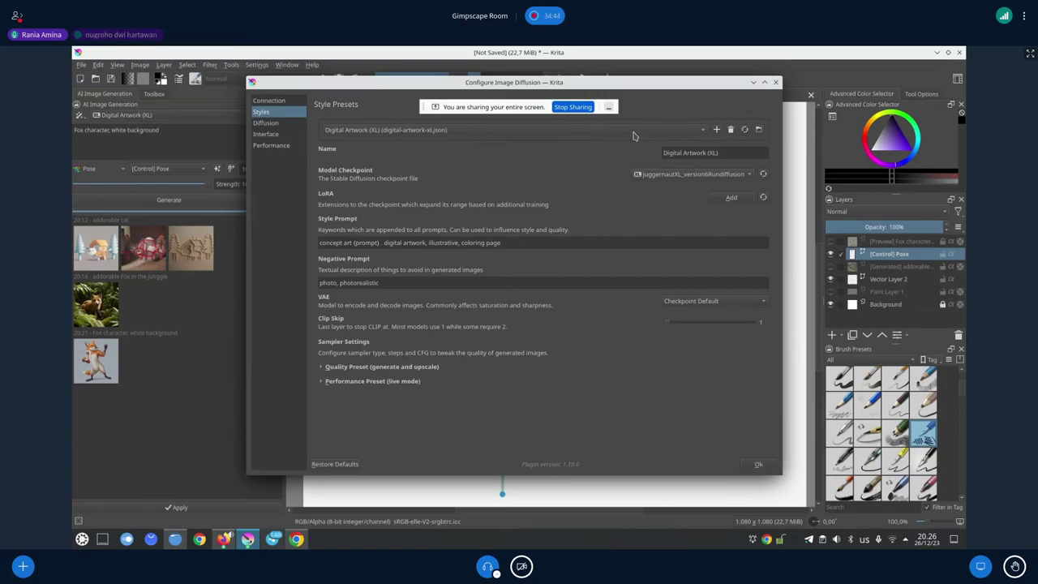
Step: Load the Digital Artwork preset, then the disney preset, and circle its LoRA setting
{"action": "left_click", "coordinate": [702, 132]}
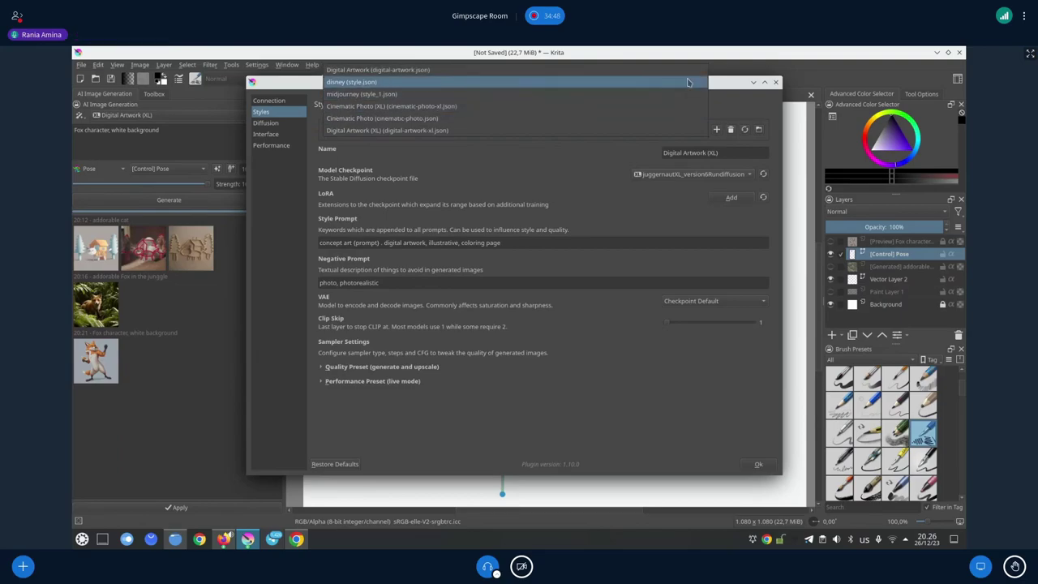
{"action": "left_click", "coordinate": [688, 72]}
{"action": "left_click", "coordinate": [680, 132]}
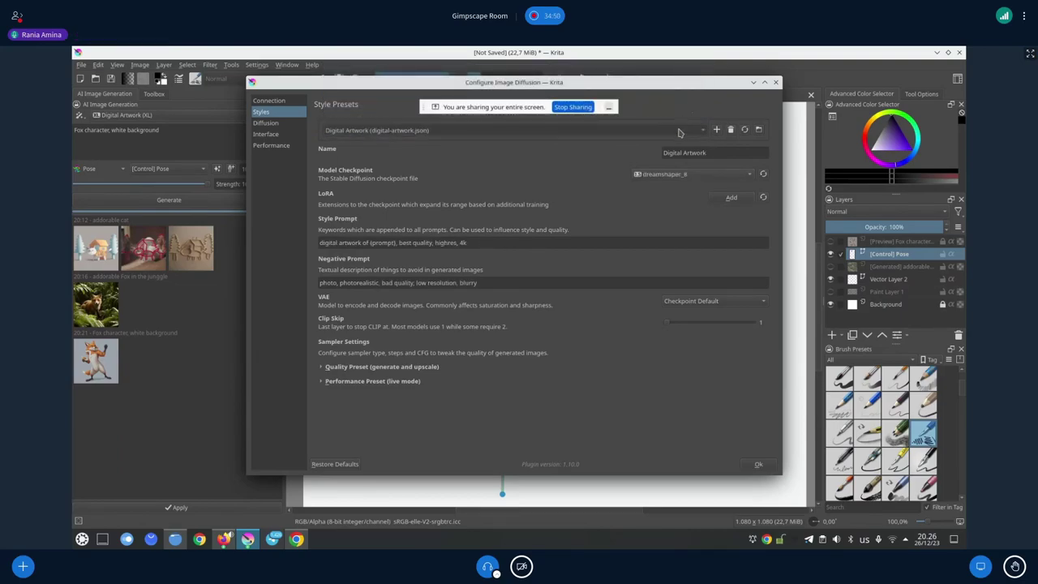
{"action": "left_click", "coordinate": [673, 142]}
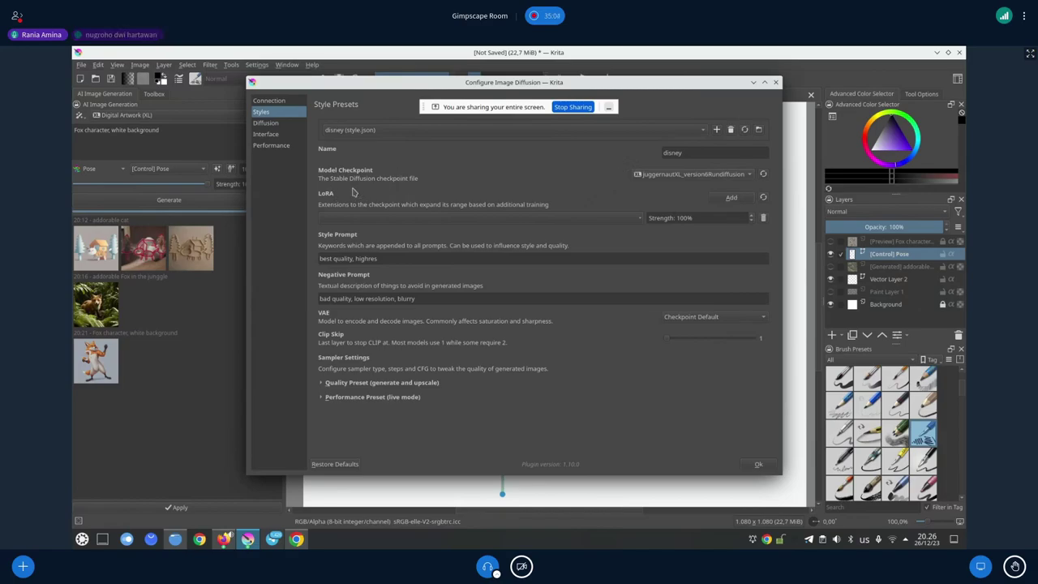
{"action": "left_click_drag", "start_coordinate": [342, 191], "coordinate": [357, 190]}
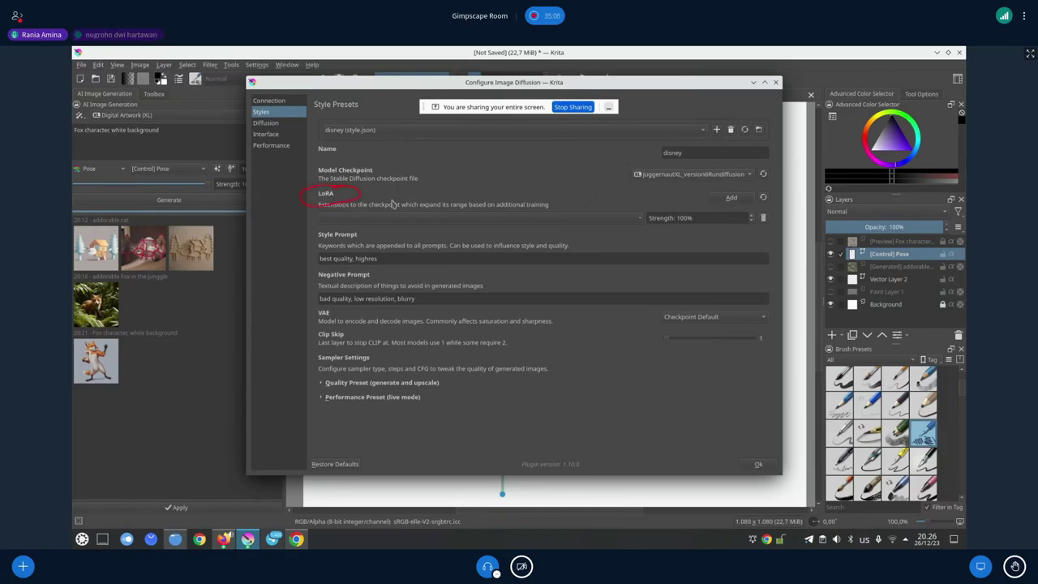
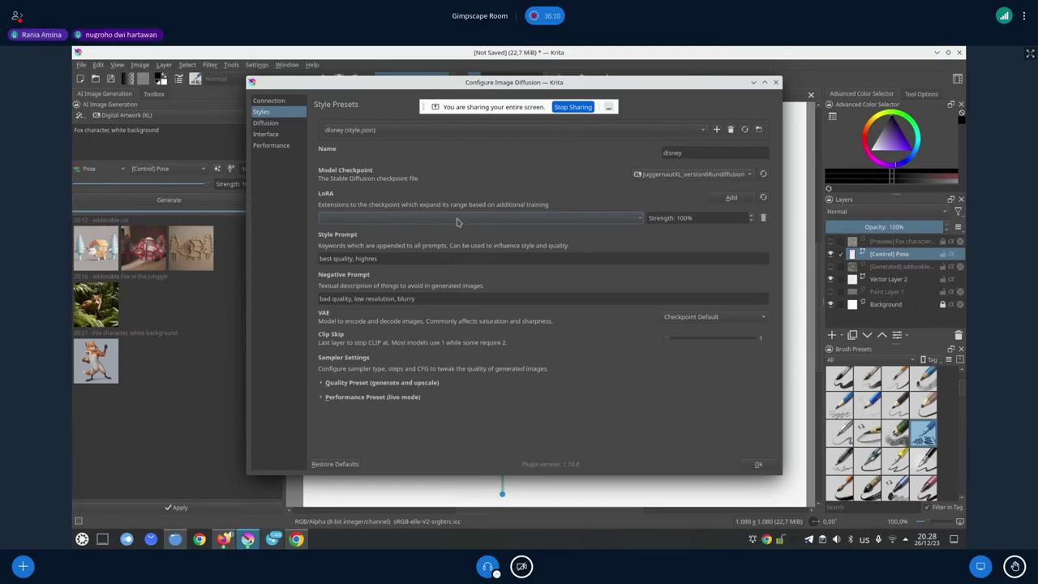
Step: Circle the Style and Negative Prompt fields, close the diffusion settings, and return to the meeting
{"action": "mouse_move", "coordinate": [375, 235]}
{"action": "left_mouse_down"}
{"action": "mouse_move", "coordinate": [541, 278]}
{"action": "mouse_move", "coordinate": [369, 238]}
{"action": "left_mouse_up"}
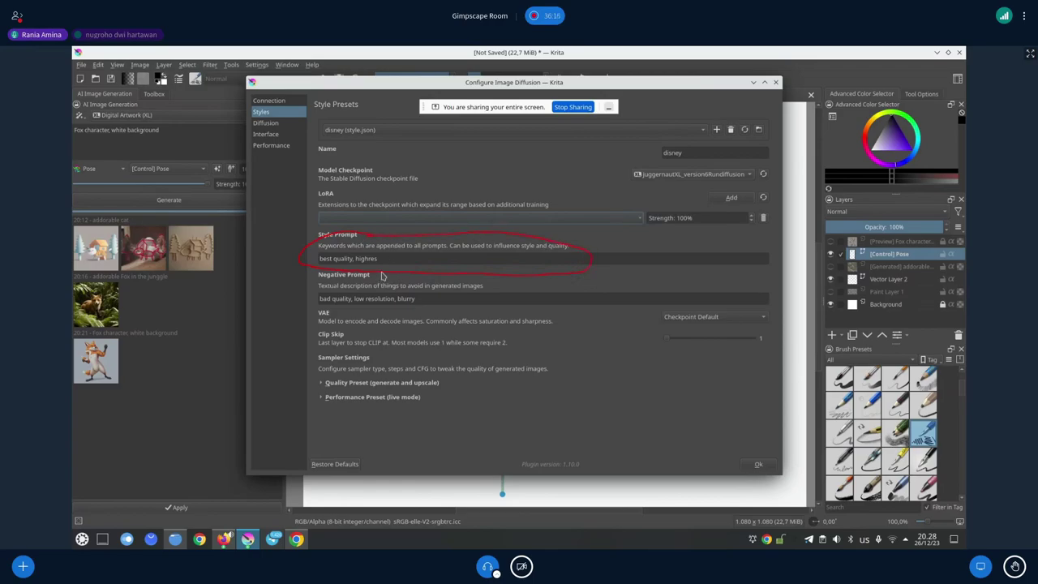
{"action": "mouse_move", "coordinate": [375, 275]}
{"action": "left_mouse_down"}
{"action": "mouse_move", "coordinate": [303, 288]}
{"action": "mouse_move", "coordinate": [356, 312]}
{"action": "mouse_move", "coordinate": [487, 317]}
{"action": "left_mouse_up"}
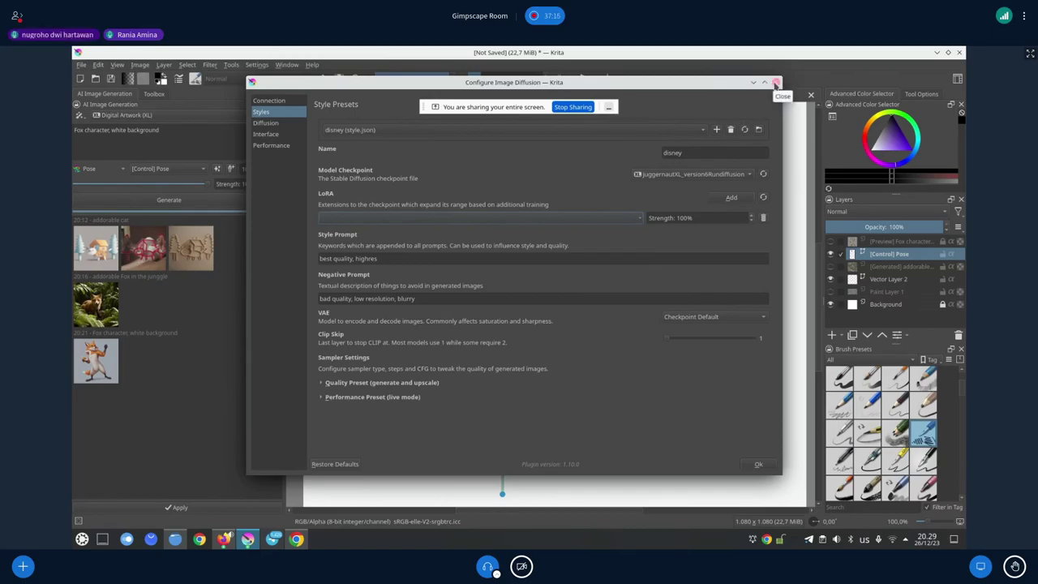
{"action": "left_click", "coordinate": [775, 83]}
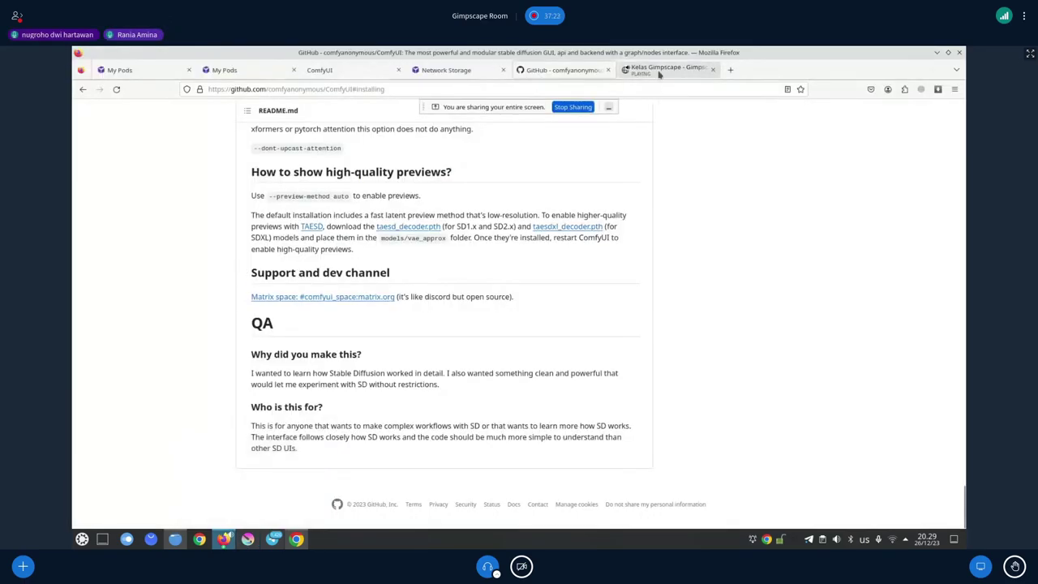
{"action": "left_click", "coordinate": [660, 71]}
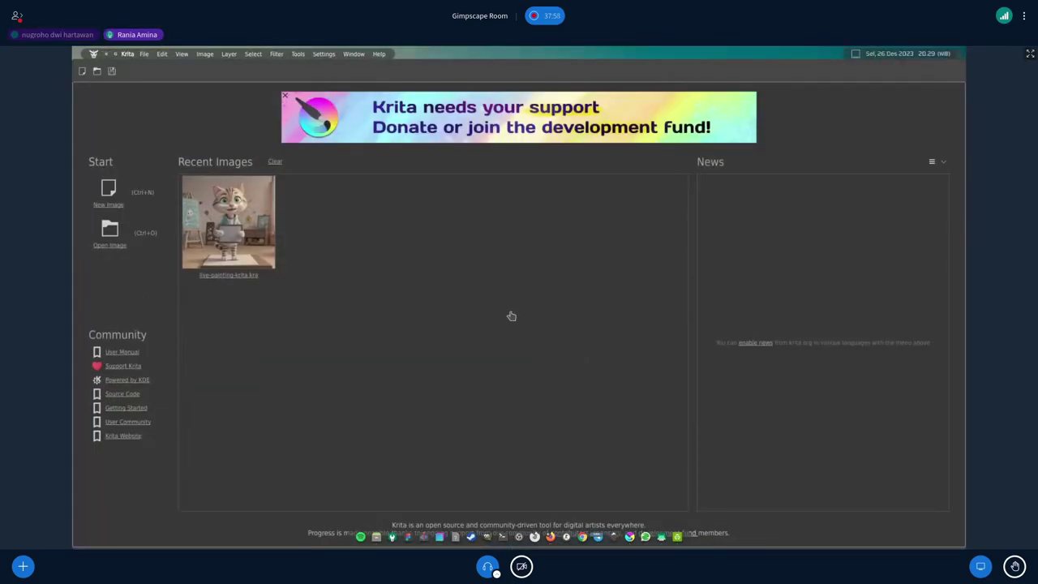
Step: Create a new 1080 × 1080 px document and set the canvas view to 100%
{"action": "left_click", "coordinate": [108, 191]}
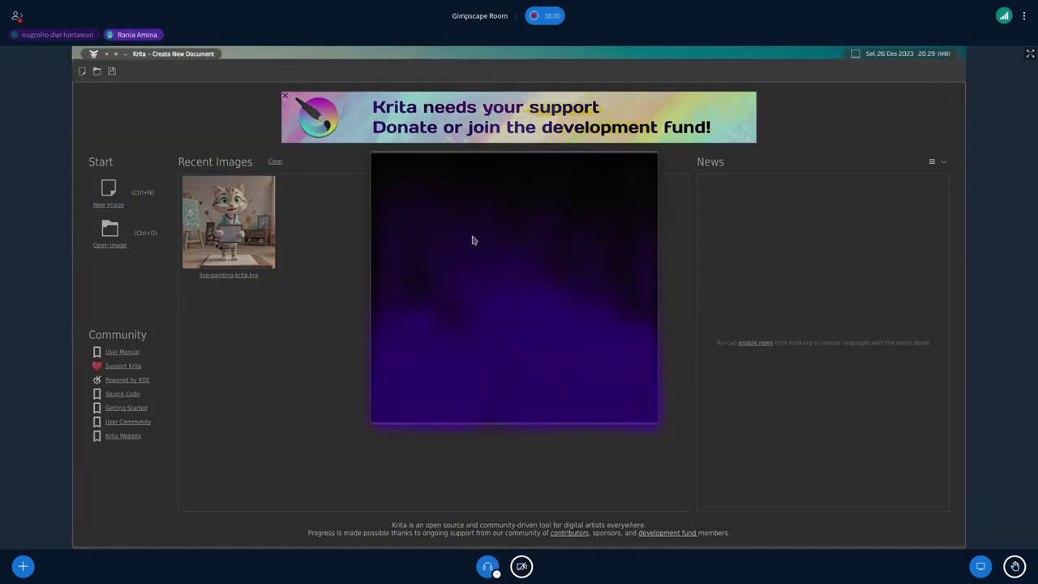
{"action": "double_click", "coordinate": [527, 216]}
{"action": "type", "text": "1"}
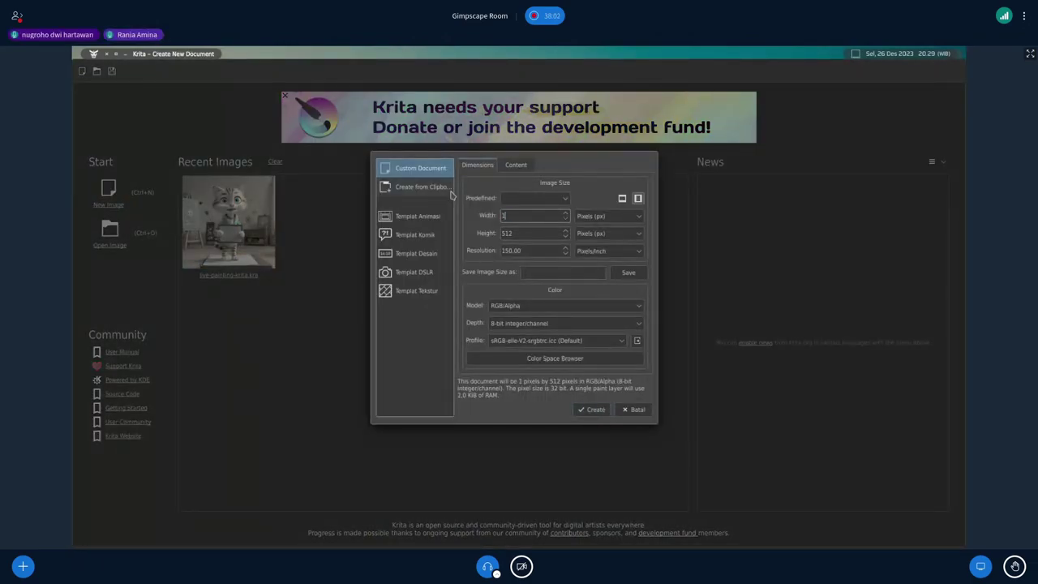
{"action": "type", "text": "080"}
{"action": "key", "text": "Tab"}
{"action": "type", "text": "1080"}
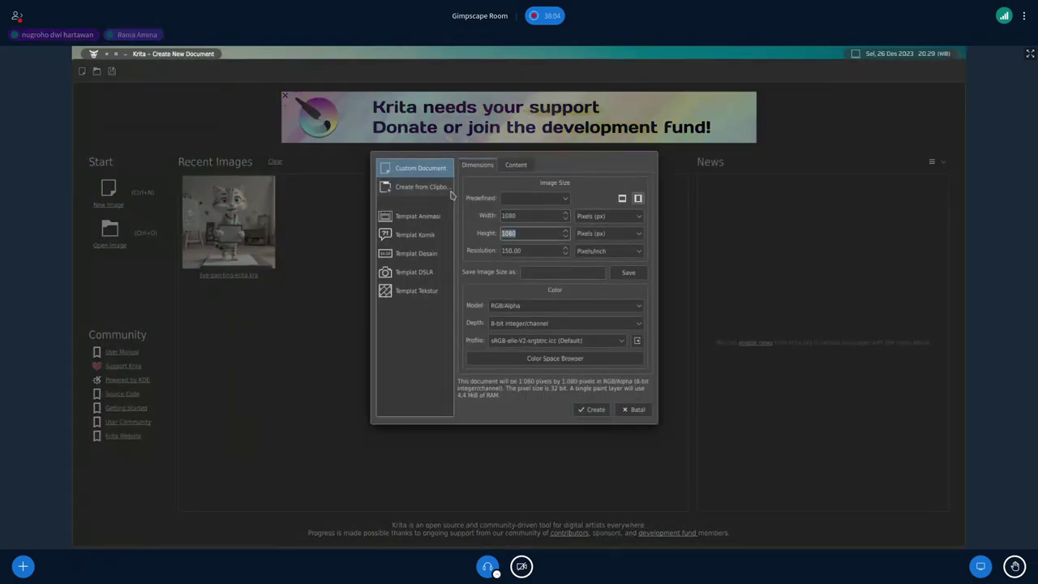
{"action": "left_click", "coordinate": [596, 410]}
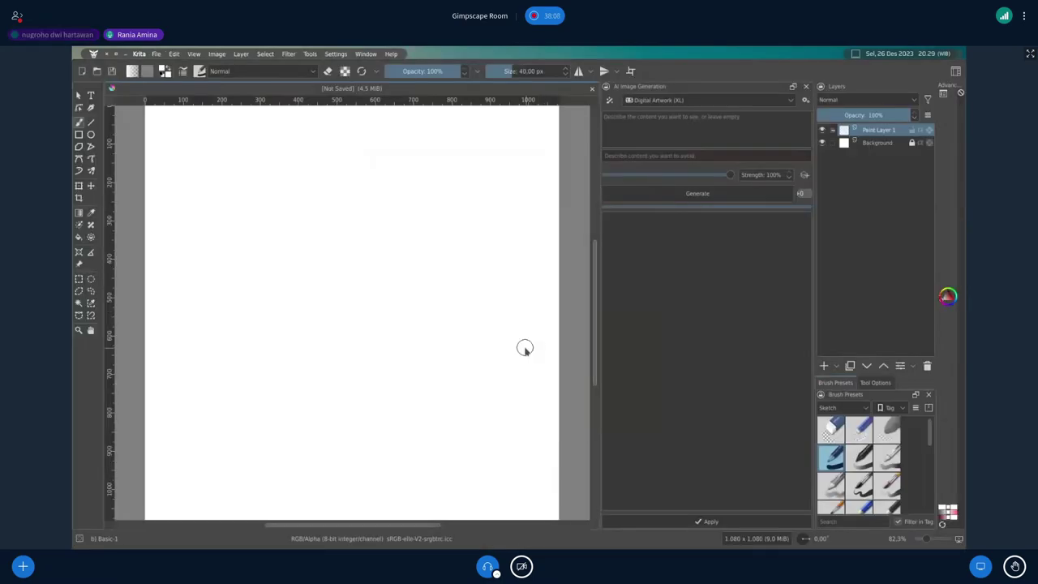
{"action": "key", "text": "minus"}
{"action": "key", "text": "1"}
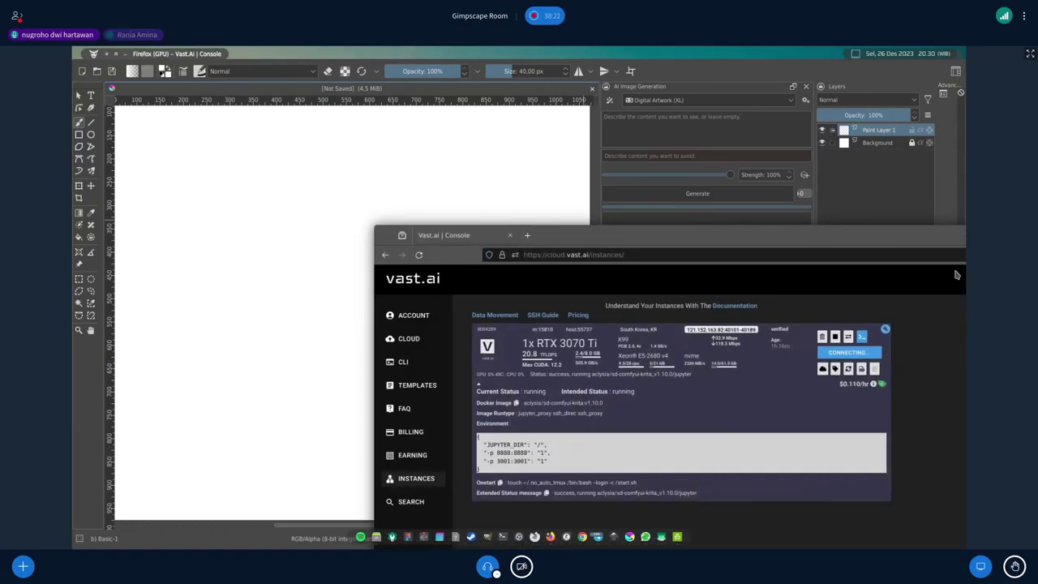
Step: Maximize the Vast.ai console, highlight the 1x RTX 3070 Ti instance, then minimize Firefox
{"action": "double_click", "coordinate": [639, 243]}
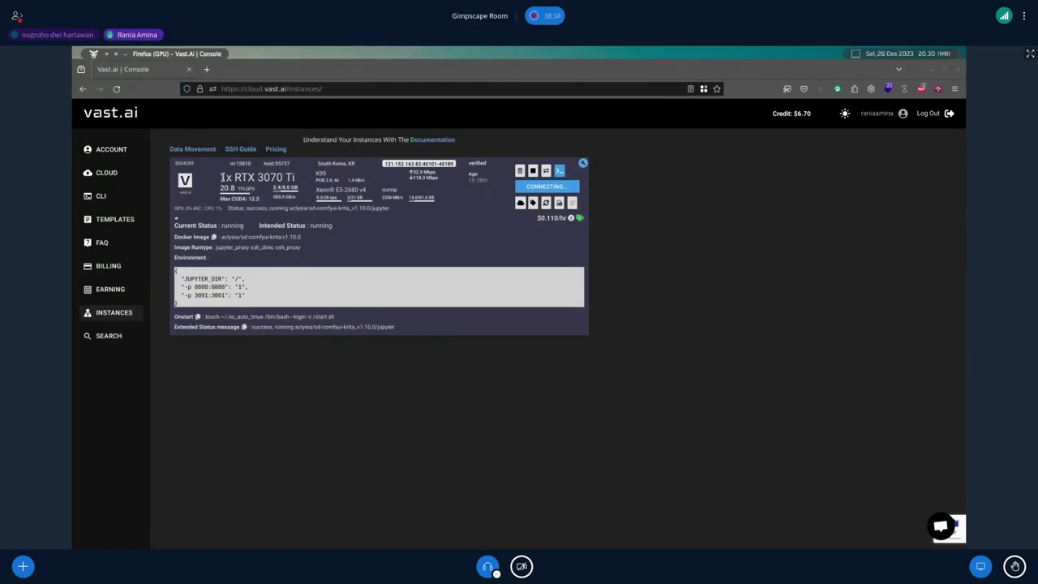
{"action": "left_click_drag", "start_coordinate": [221, 177], "coordinate": [294, 175]}
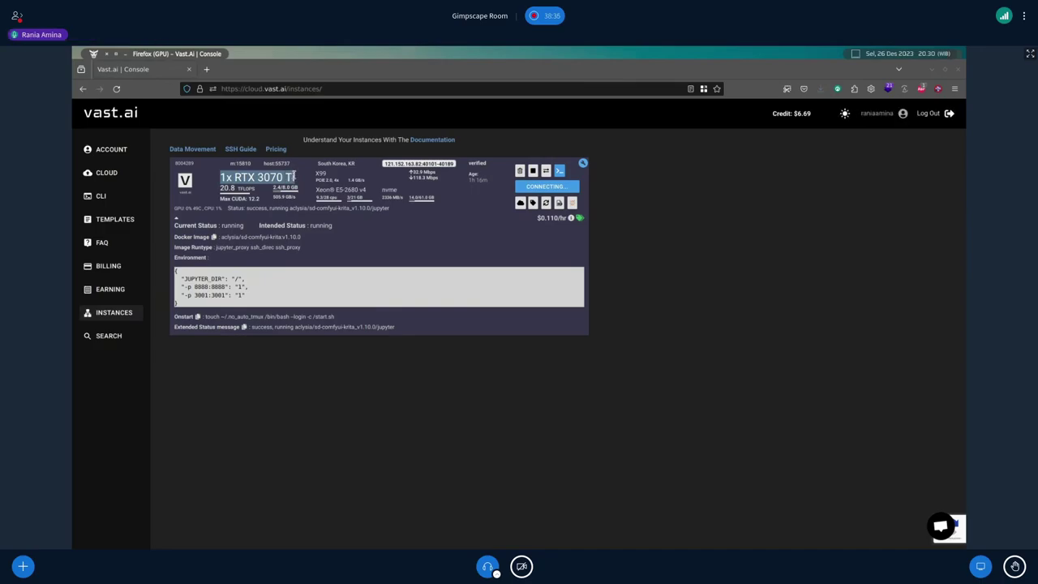
{"action": "left_click", "coordinate": [709, 219]}
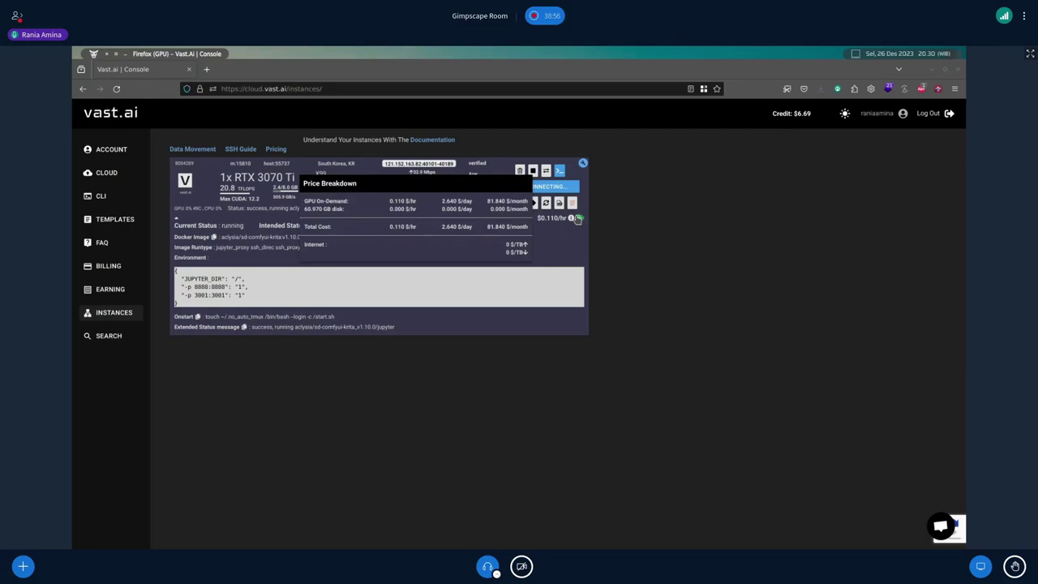
{"action": "left_click", "coordinate": [126, 55]}
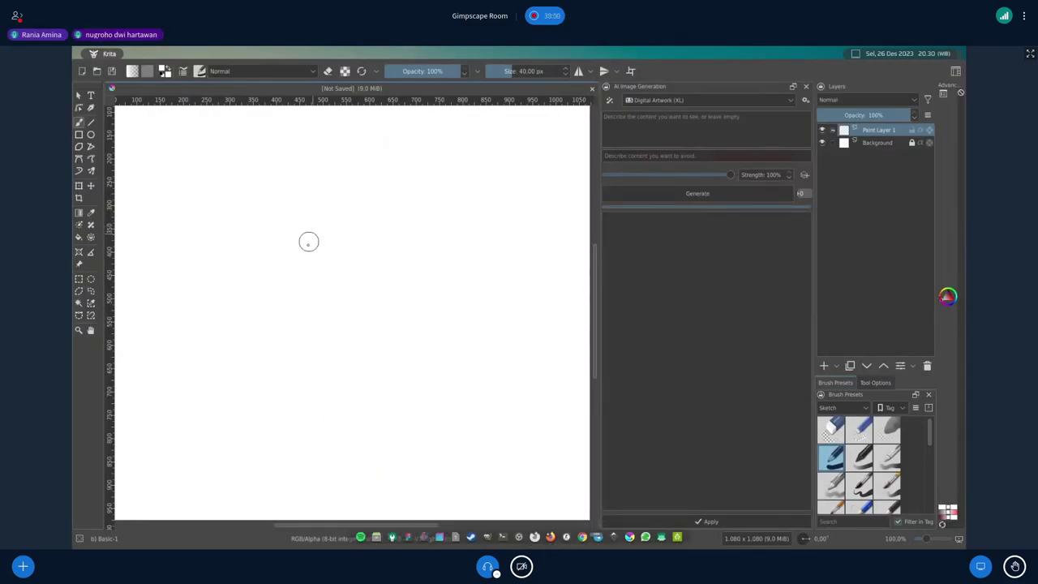
{"action": "scroll", "coordinate": [312, 242], "scroll_direction": "down", "scroll_amount": 1}
{"action": "left_click", "coordinate": [805, 99]}
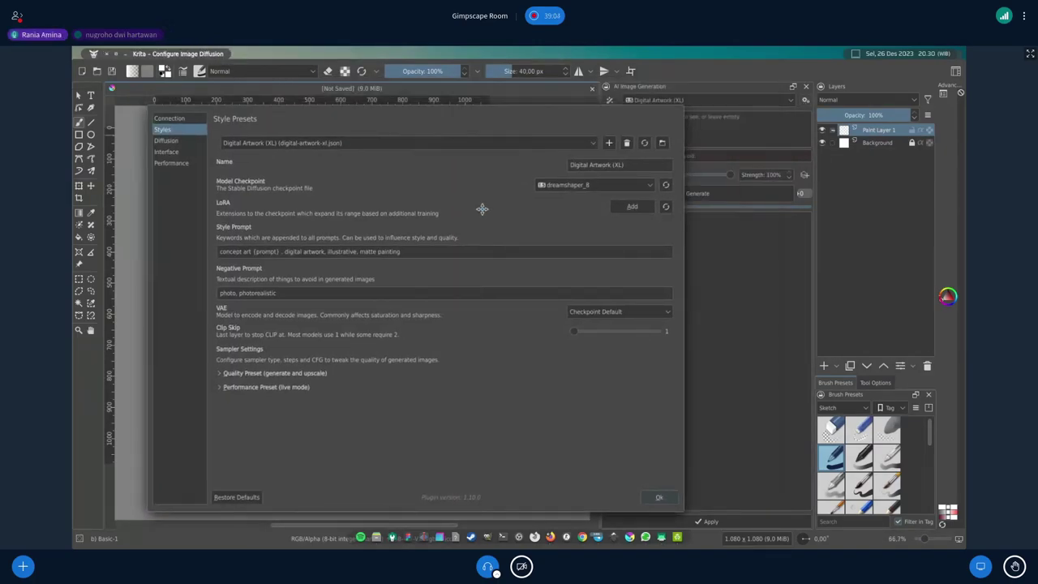
{"action": "left_click", "coordinate": [650, 188]}
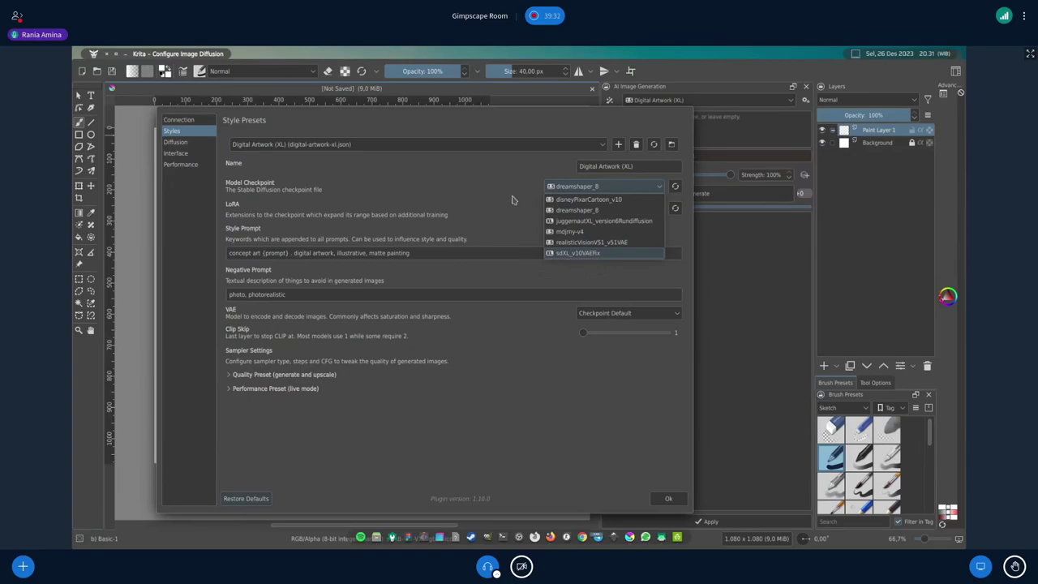
{"action": "left_click", "coordinate": [513, 201]}
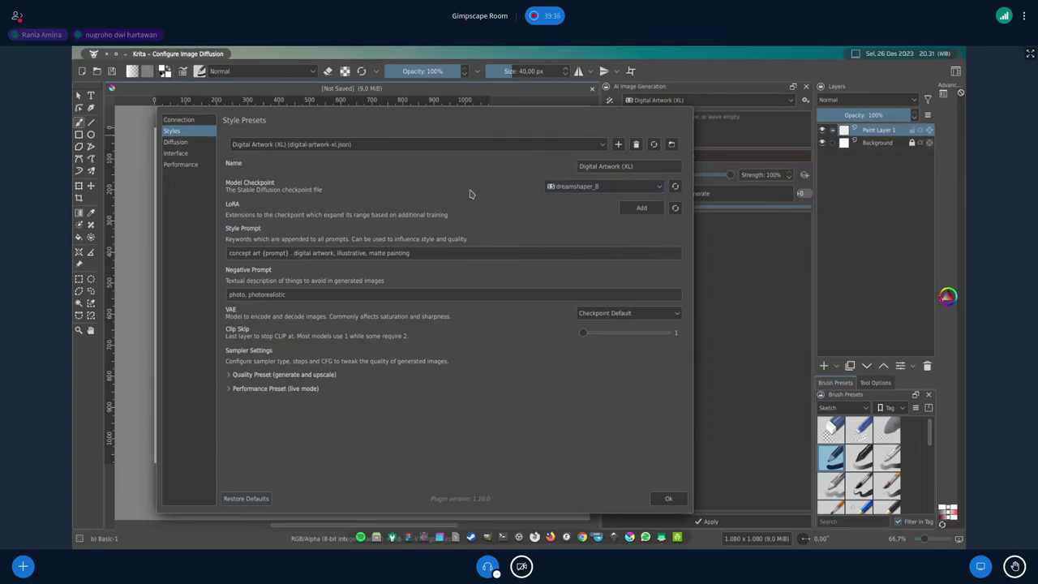
{"action": "left_click", "coordinate": [519, 144]}
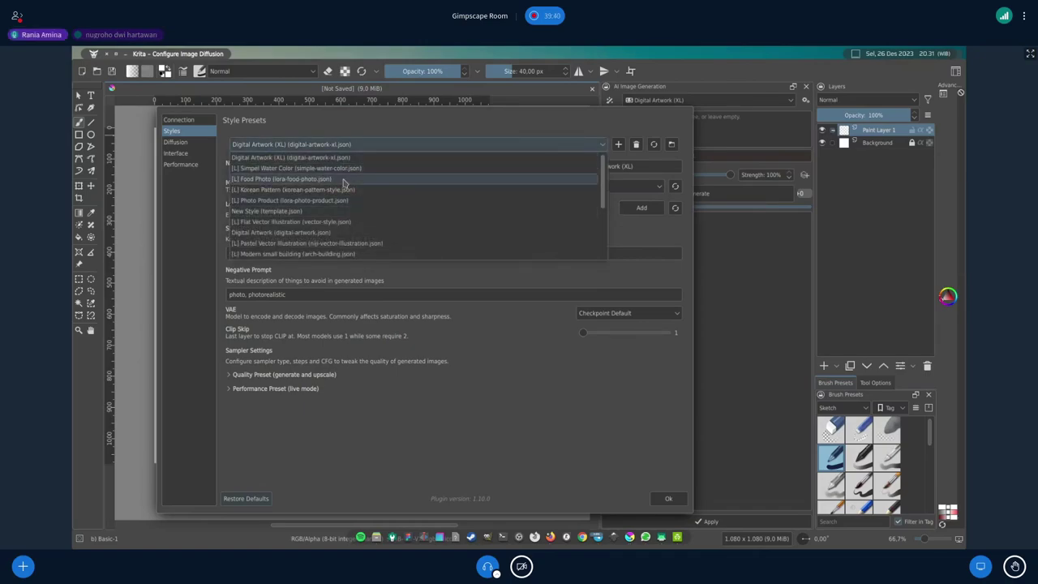
{"action": "left_click", "coordinate": [344, 179]}
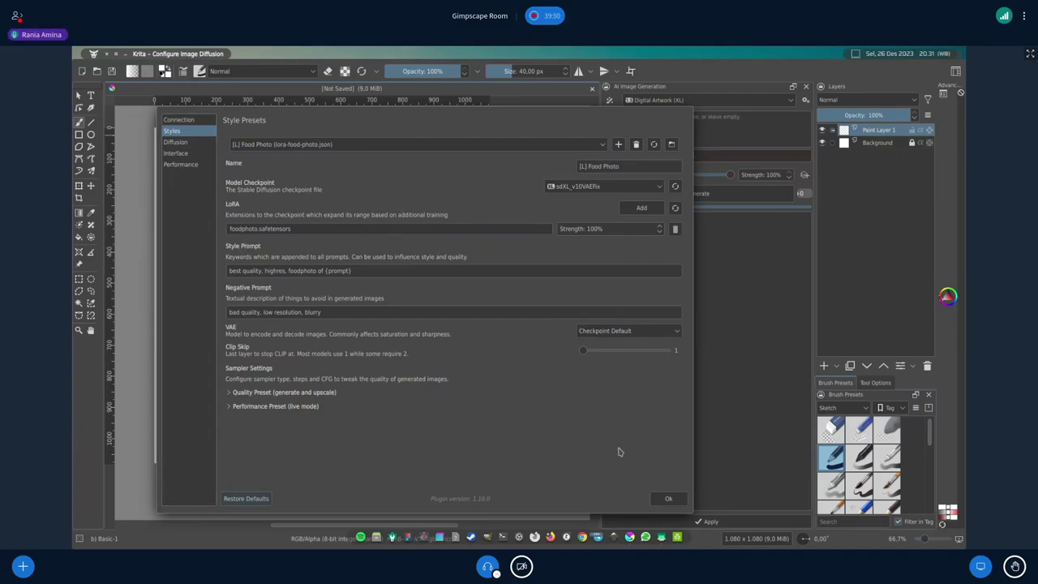
{"action": "left_click", "coordinate": [669, 499]}
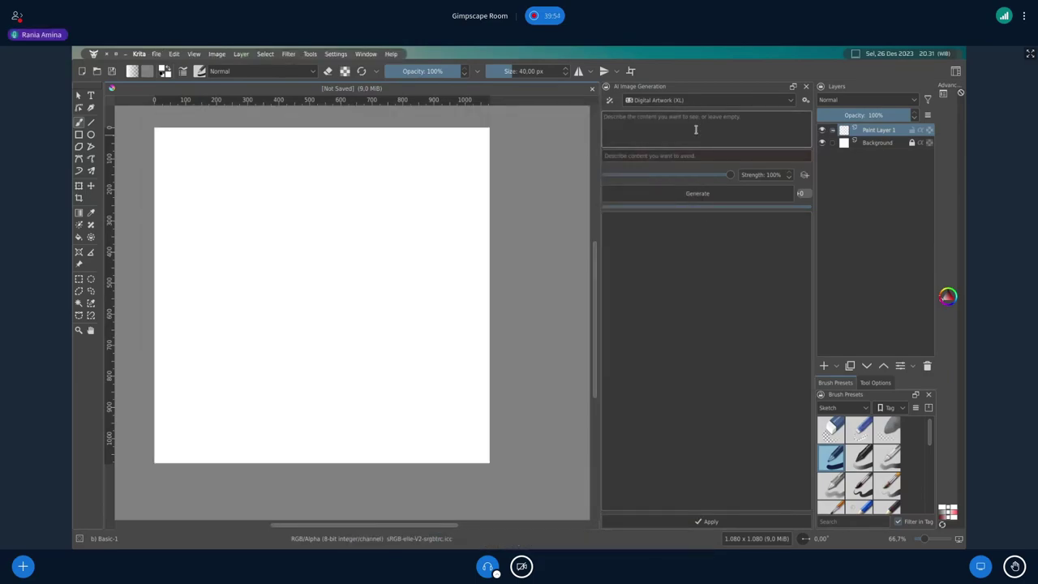
Step: Generate an image from the prompt 'Delicious meat ball' using the [L] Food Photo style
{"action": "type", "text": "Del"}
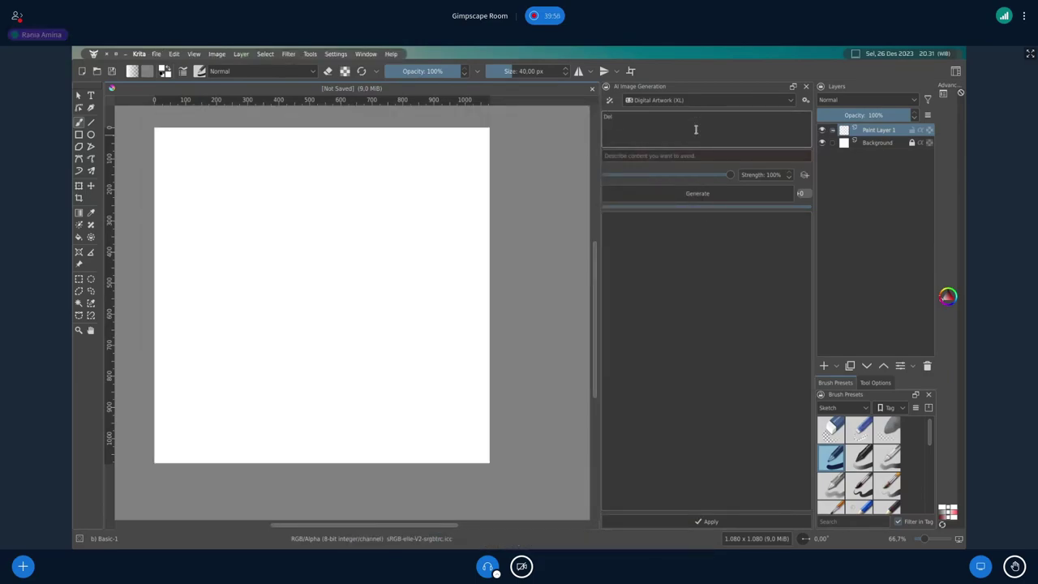
{"action": "type", "text": "icious meat ball"}
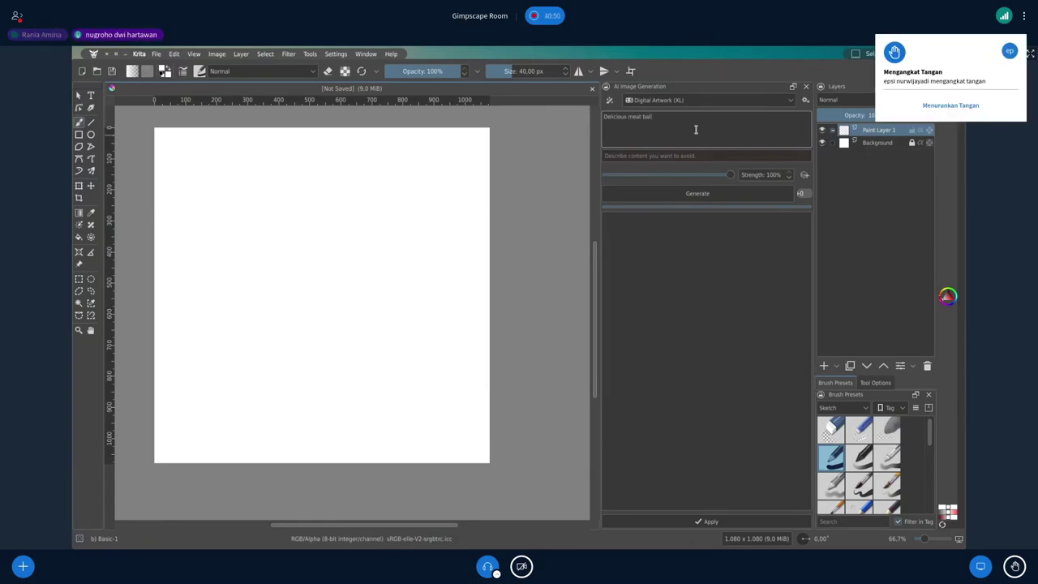
{"action": "left_click", "coordinate": [714, 100]}
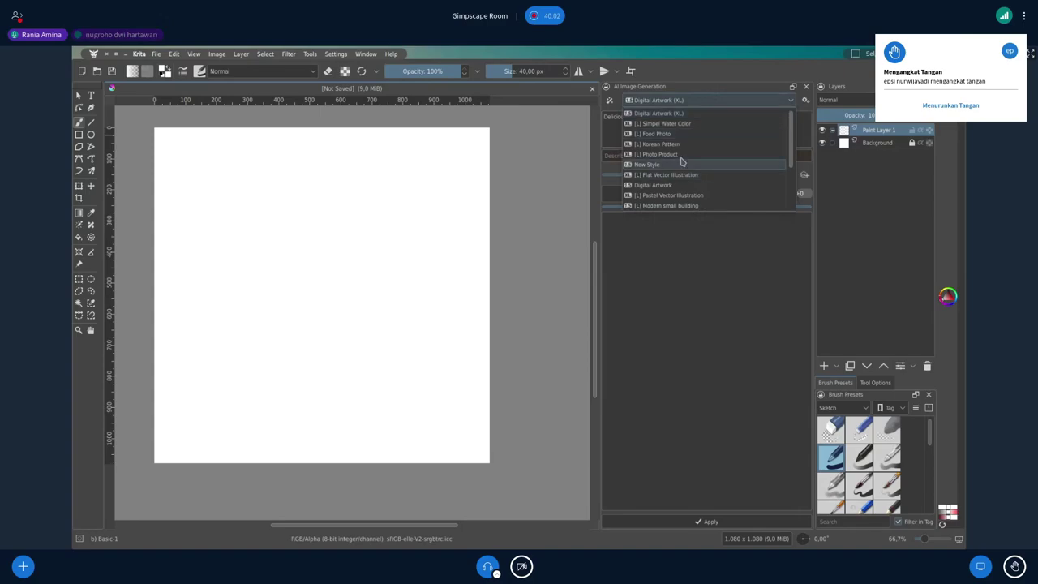
{"action": "left_click", "coordinate": [684, 134]}
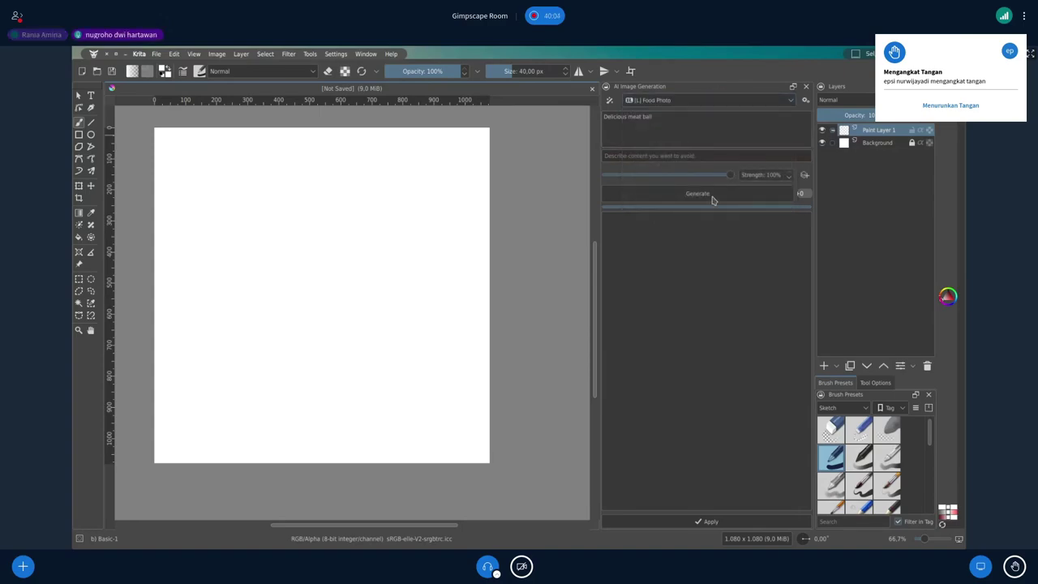
{"action": "left_click", "coordinate": [713, 197]}
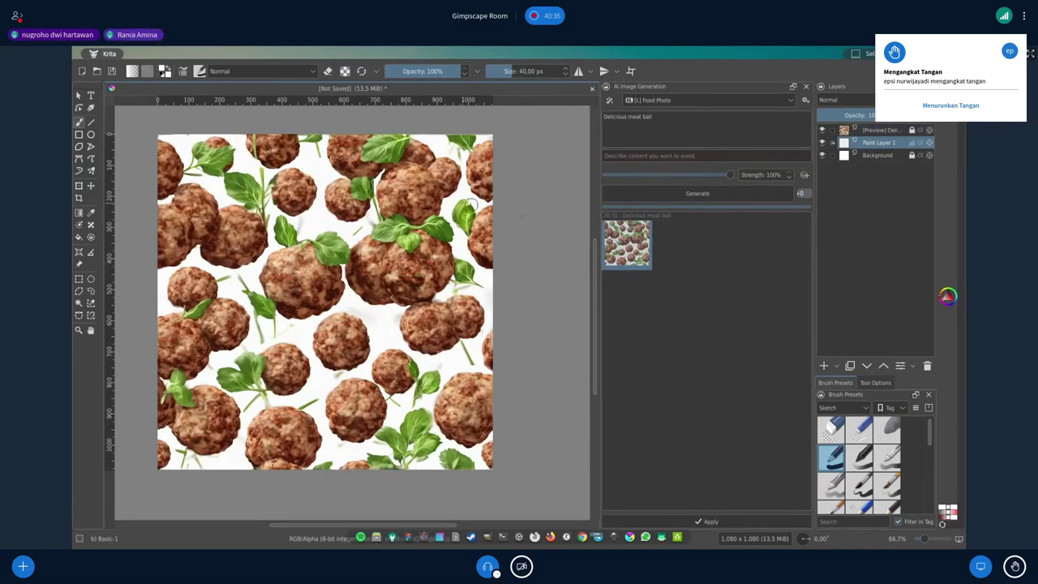
Step: Change the prompt to 'a bowl of delicious meat ball'
{"action": "left_click", "coordinate": [659, 129]}
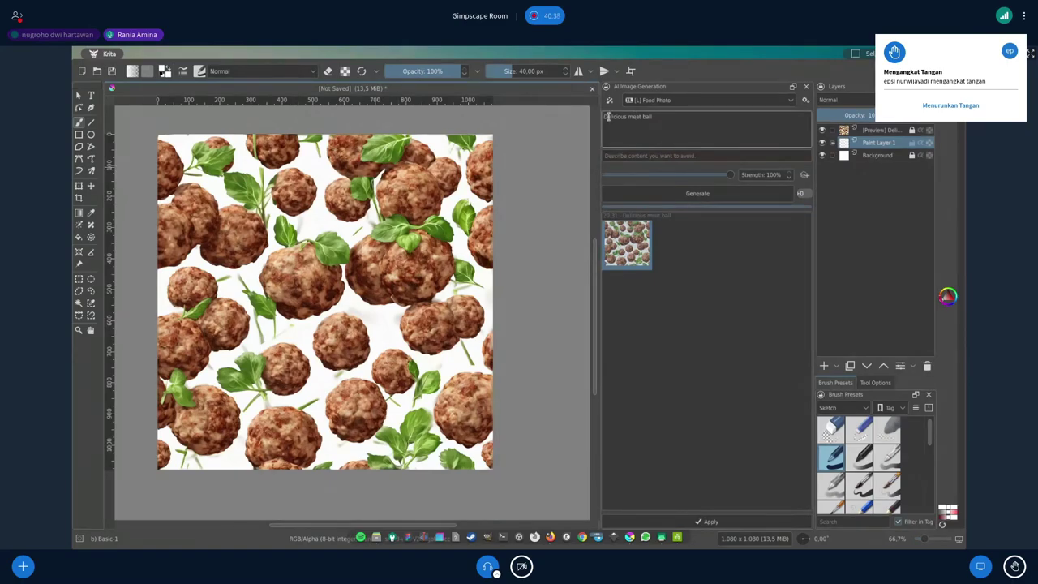
{"action": "type", "text": "a"}
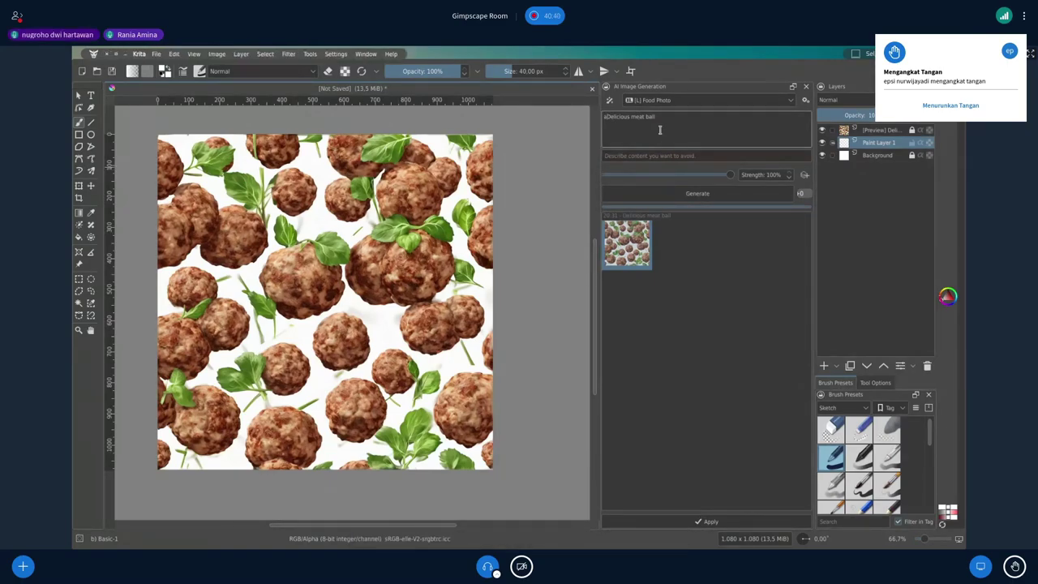
{"action": "type", "text": " b"}
{"action": "type", "text": "owl of"}
{"action": "key", "text": "Delete"}
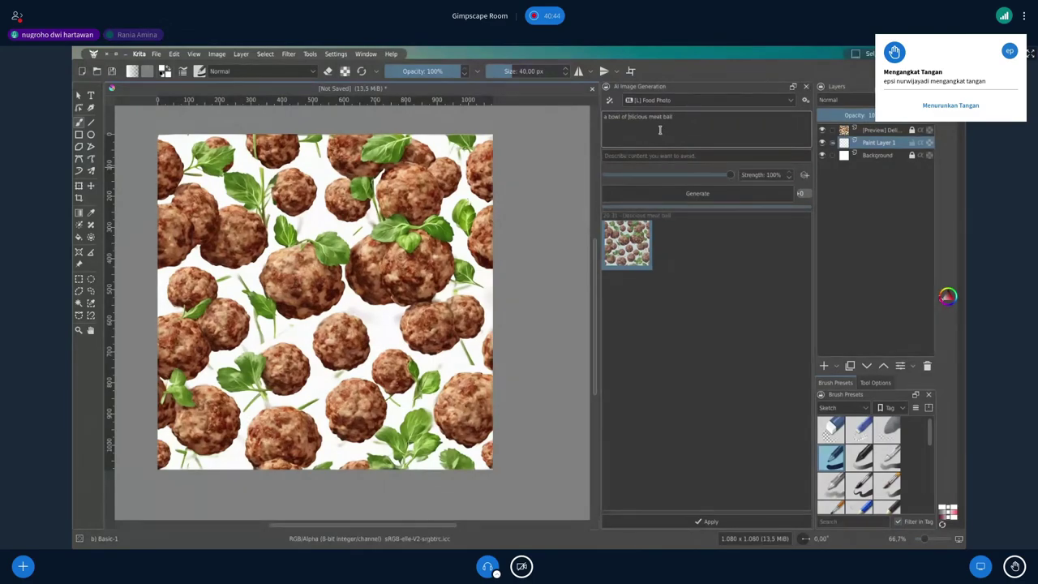
{"action": "type", "text": "de"}
Step: Lower the Performance Maximum Batch Size from 6 to 4 and save the settings
{"action": "left_click", "coordinate": [805, 100]}
{"action": "left_click", "coordinate": [269, 136]}
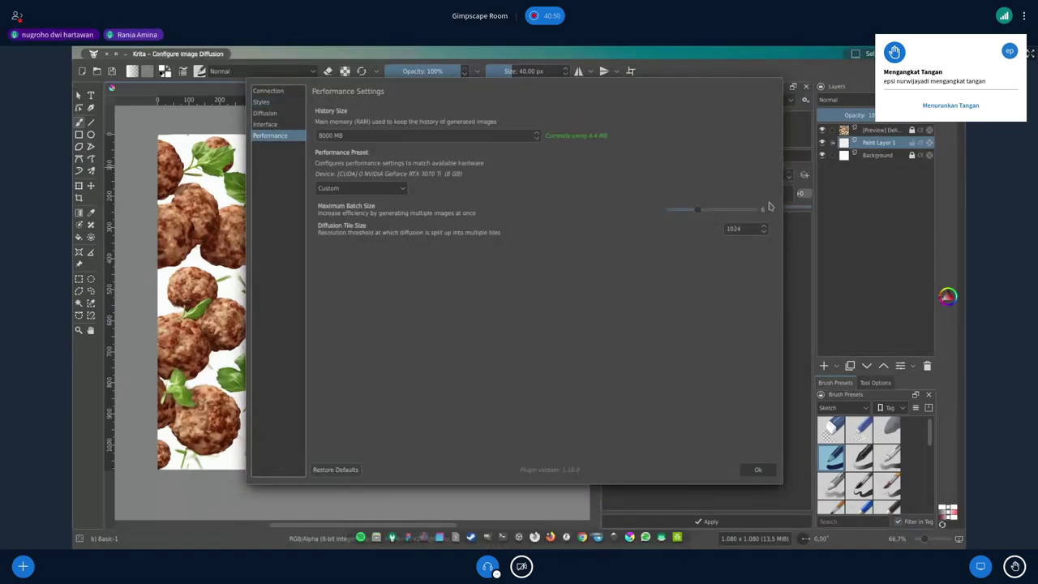
{"action": "left_click_drag", "start_coordinate": [702, 209], "coordinate": [687, 209]}
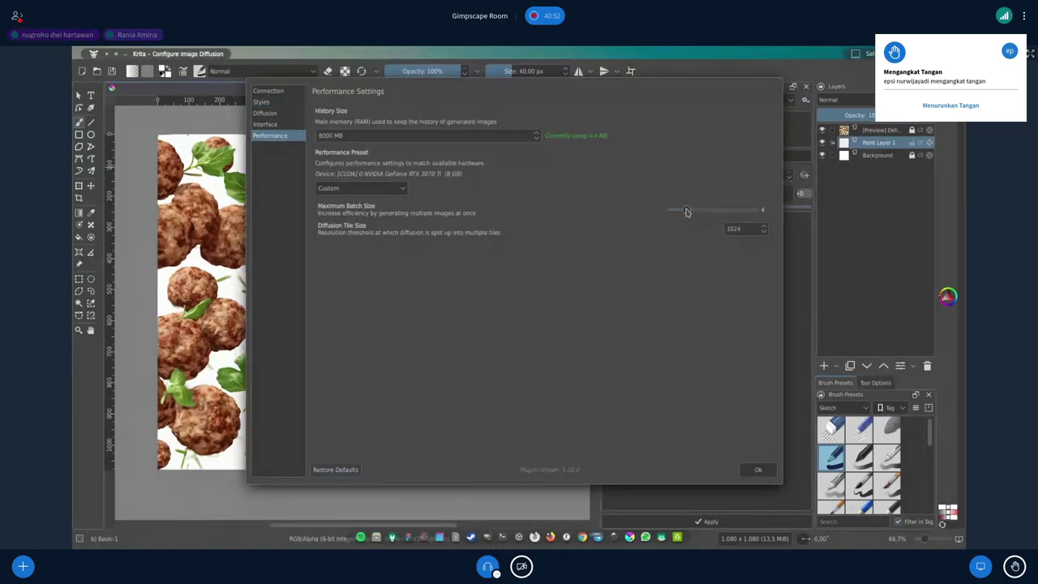
{"action": "left_click", "coordinate": [758, 470]}
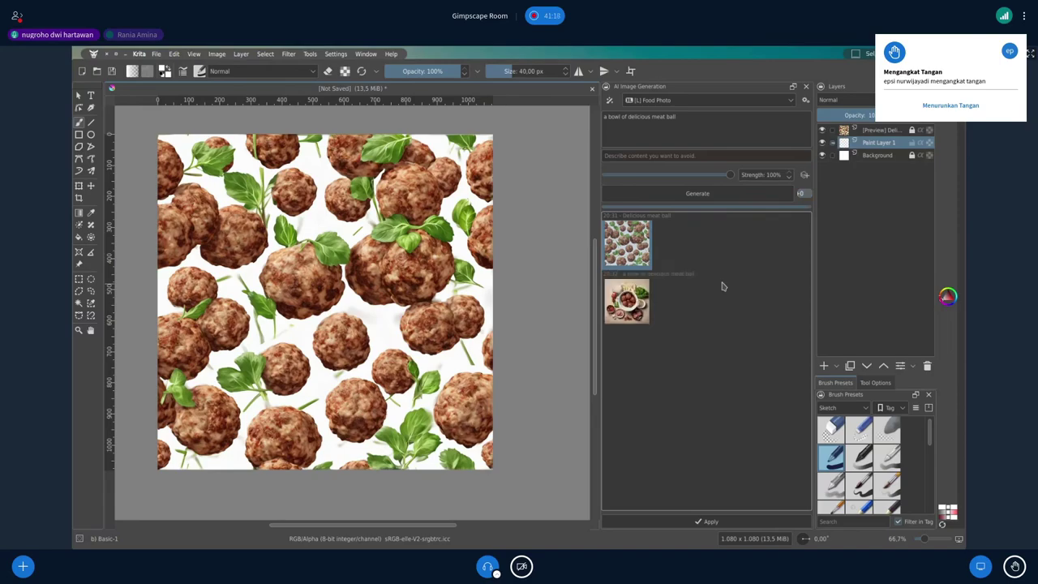
Step: Preview the meatball bowl, first meatball, and platter results, then bring up the style presets
{"action": "left_click", "coordinate": [647, 300]}
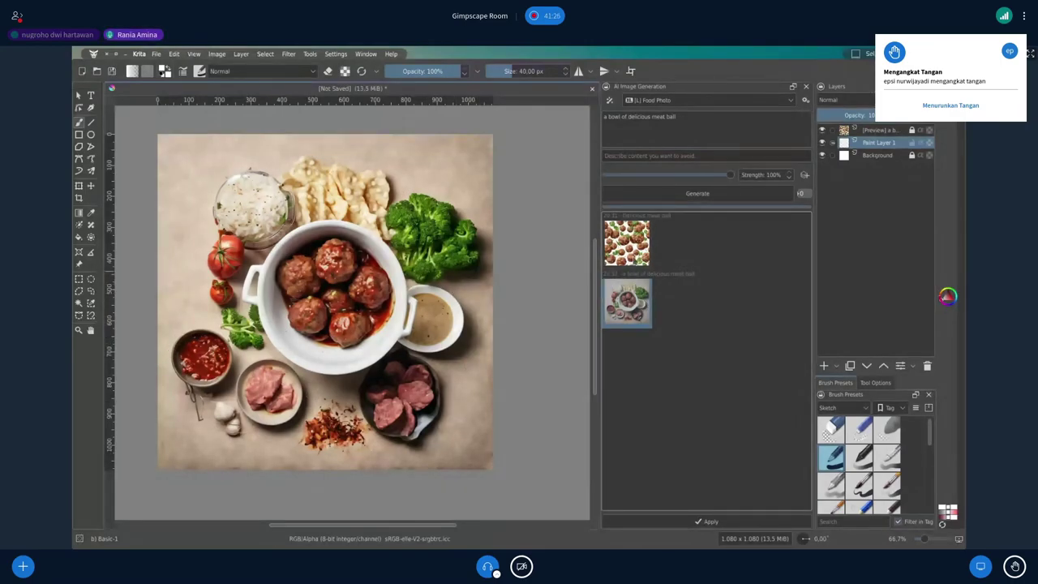
{"action": "left_click", "coordinate": [626, 241]}
{"action": "left_click", "coordinate": [635, 295]}
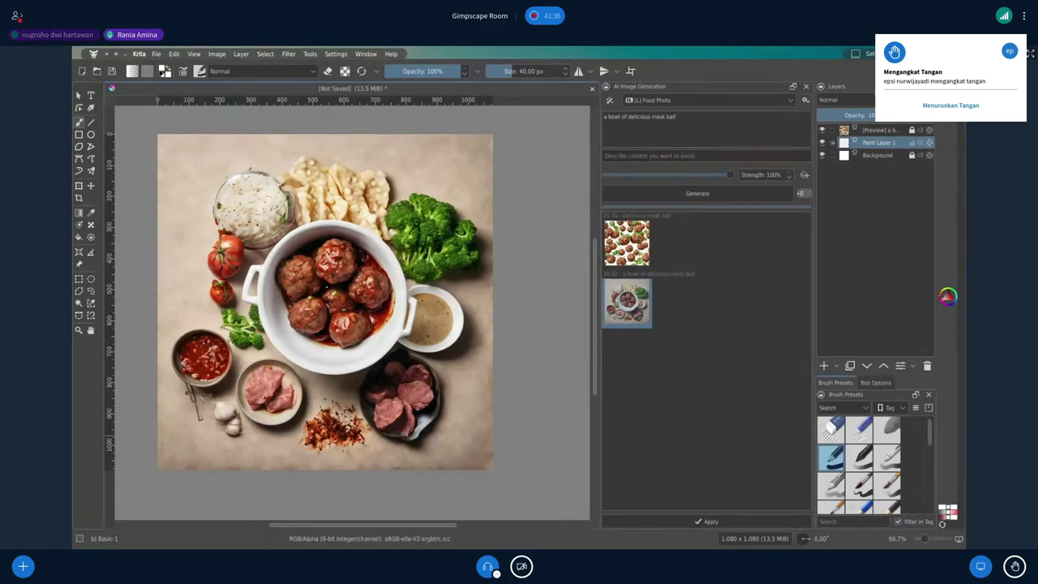
{"action": "left_click", "coordinate": [777, 102]}
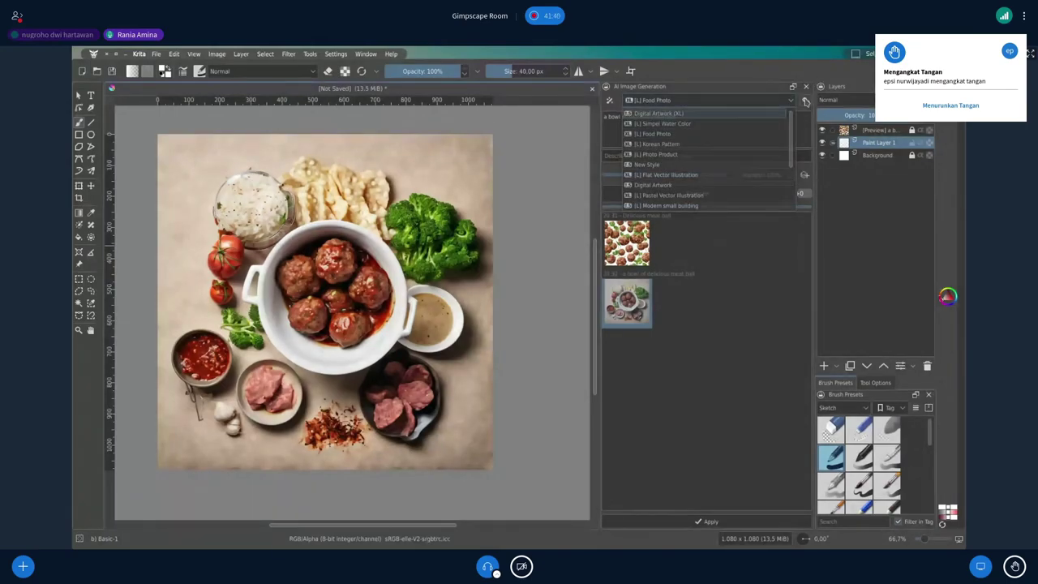
Step: Review the (M) Disney Pixar Cartoon preset on the disneyPixarCartoon_v10 checkpoint, then close settings
{"action": "left_click", "coordinate": [805, 101]}
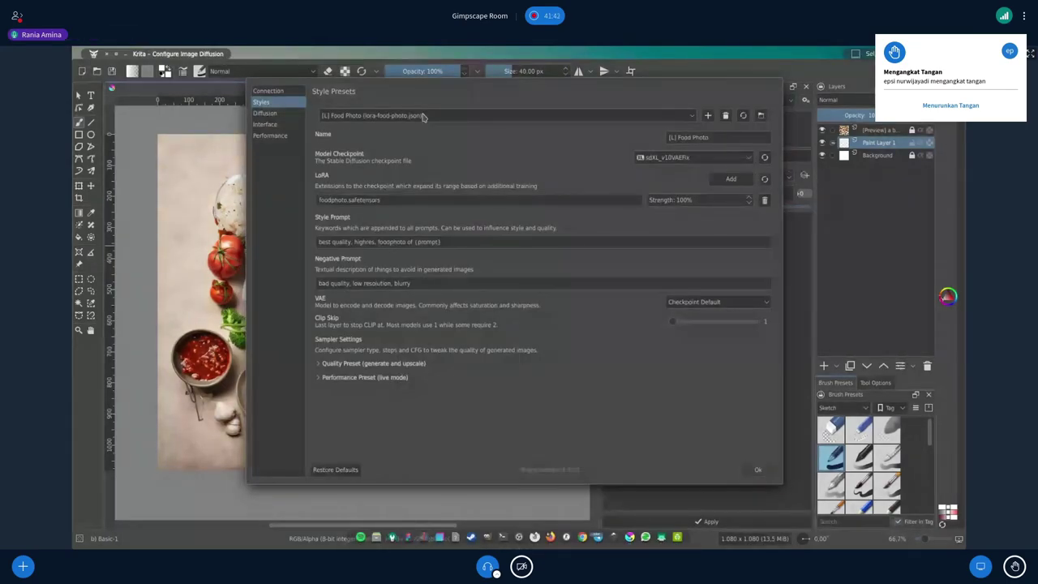
{"action": "left_click", "coordinate": [421, 116]}
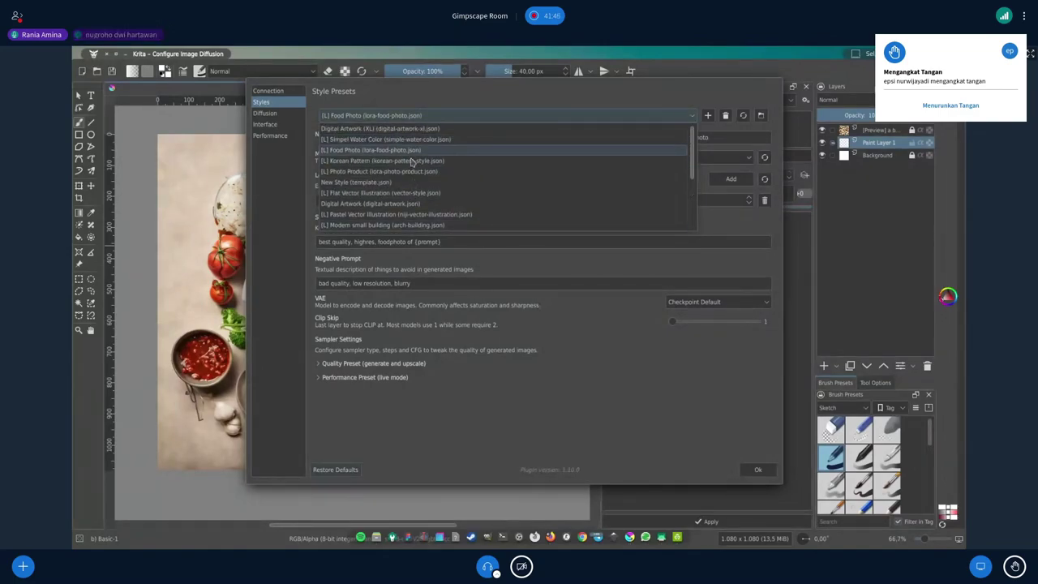
{"action": "scroll", "coordinate": [381, 194], "scroll_direction": "down", "scroll_amount": 1}
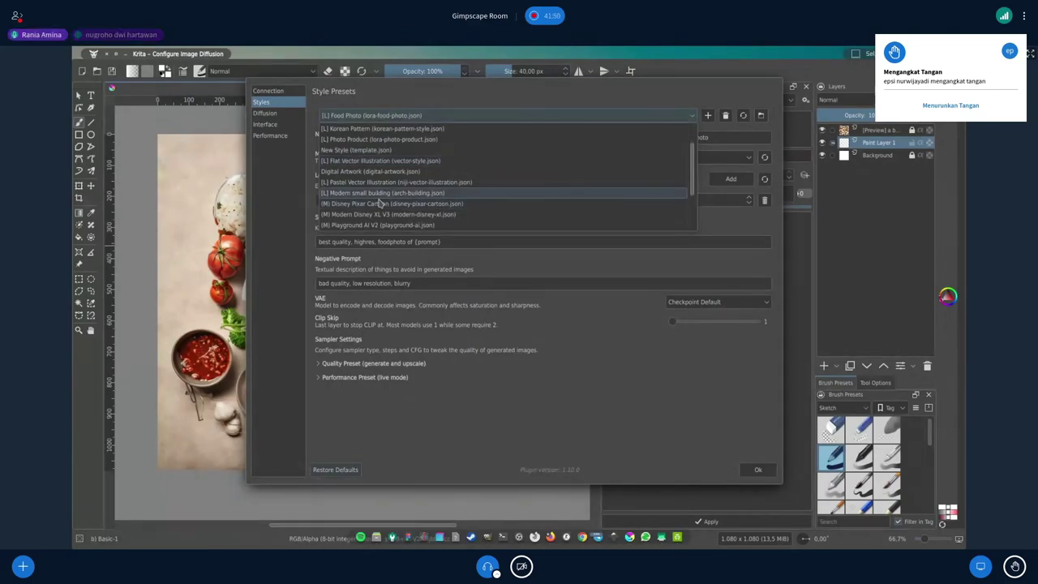
{"action": "left_click", "coordinate": [378, 204]}
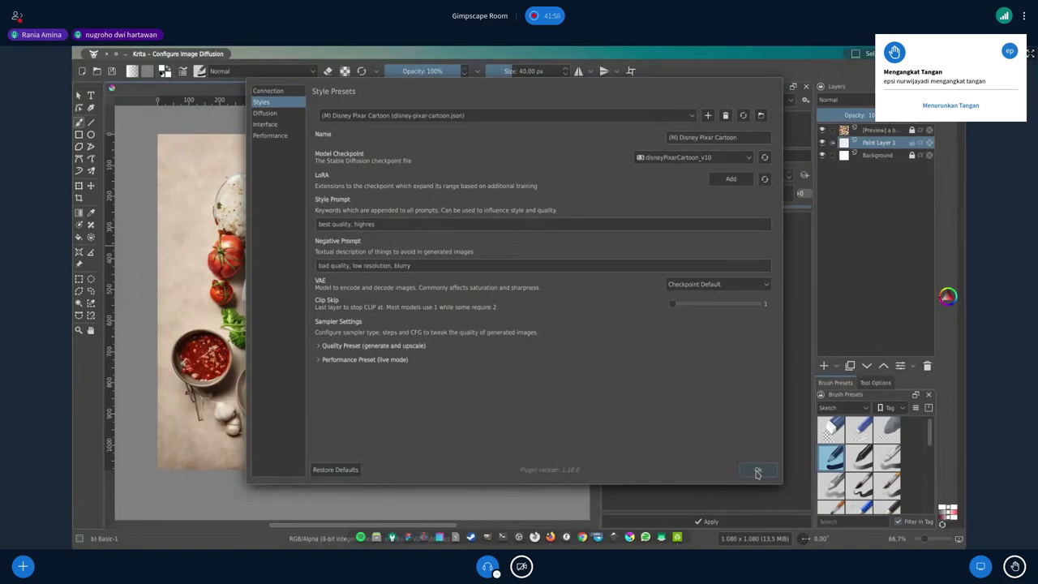
{"action": "left_click", "coordinate": [758, 469]}
Step: Switch the style to (M) Disney Pixar Cartoon and generate a new meatball image
{"action": "left_click", "coordinate": [677, 102]}
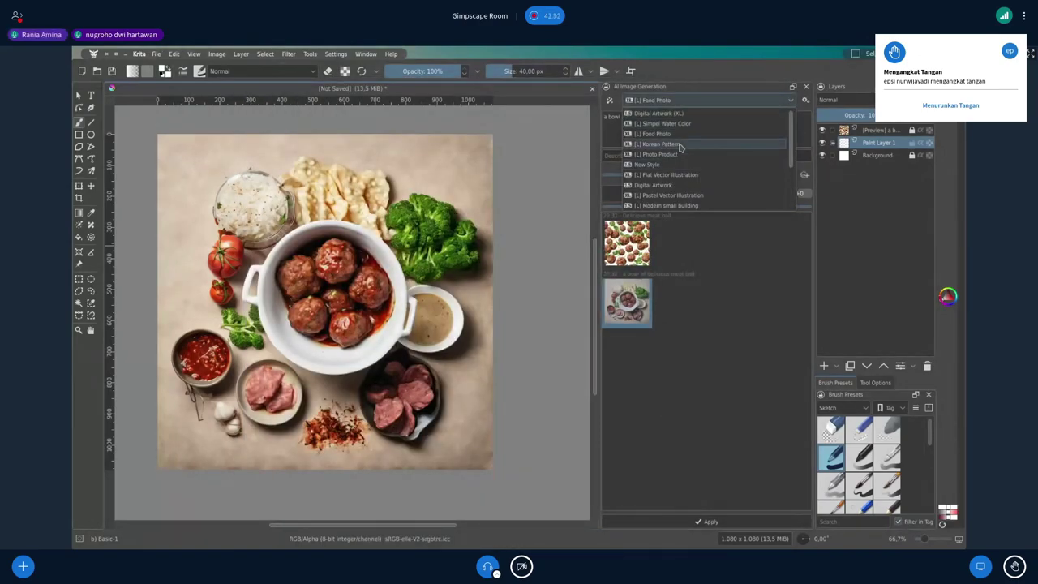
{"action": "scroll", "coordinate": [681, 168], "scroll_direction": "down", "scroll_amount": 1}
{"action": "left_click", "coordinate": [681, 185]}
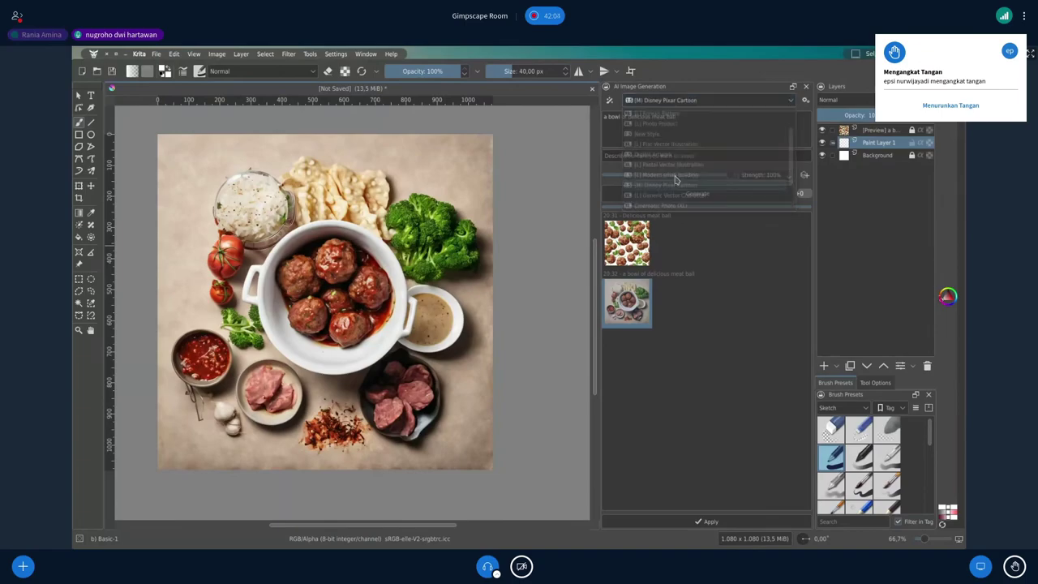
{"action": "left_click", "coordinate": [690, 194]}
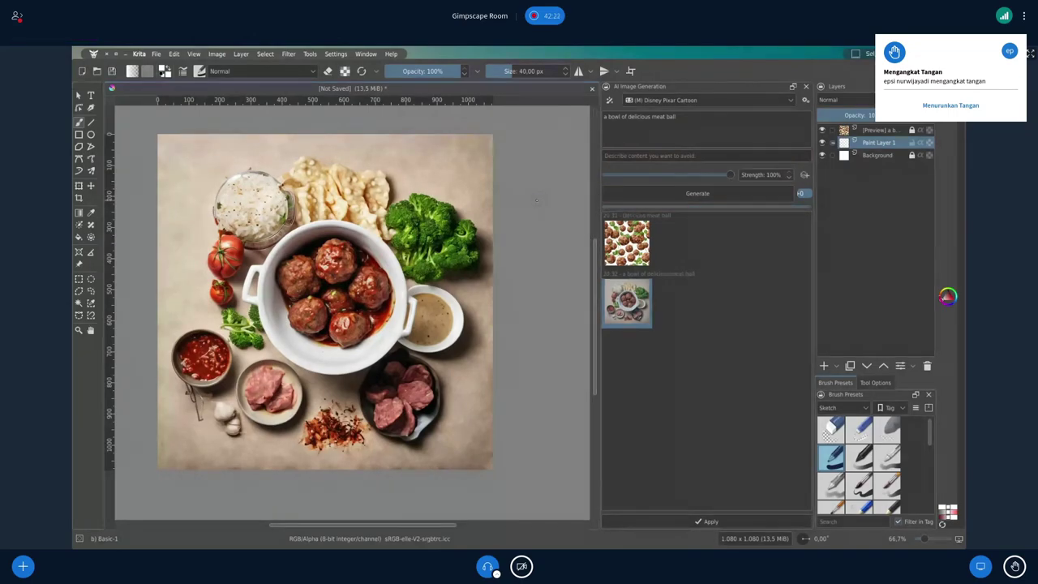
Step: Compare the new cartoon meatball bowl with the earlier results, ending on the platter
{"action": "left_click", "coordinate": [676, 301]}
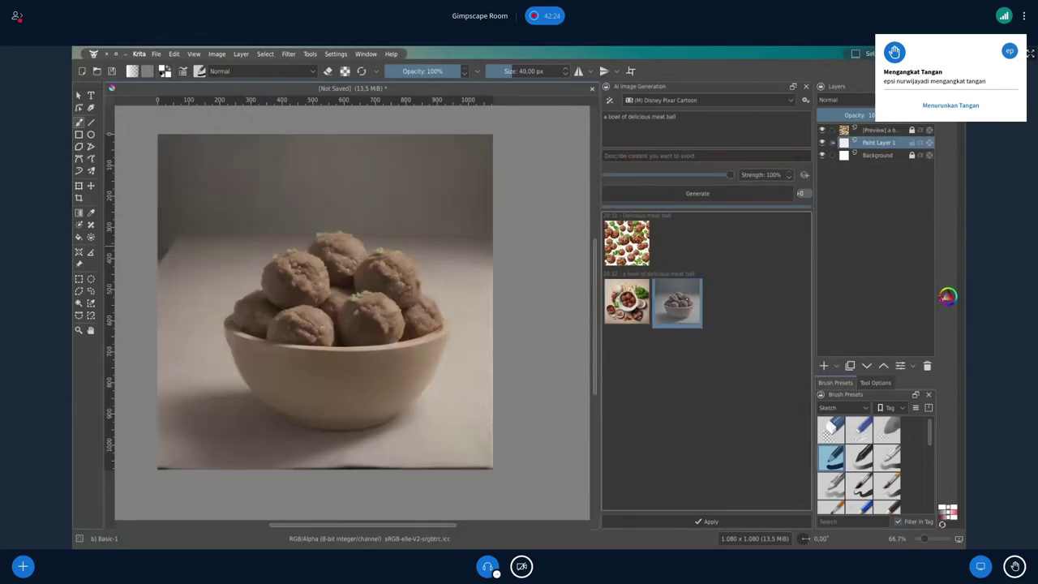
{"action": "scroll", "coordinate": [414, 255], "scroll_direction": "down", "scroll_amount": 1, "text": "ctrl"}
{"action": "scroll", "coordinate": [414, 255], "scroll_direction": "up", "scroll_amount": 1, "text": "ctrl"}
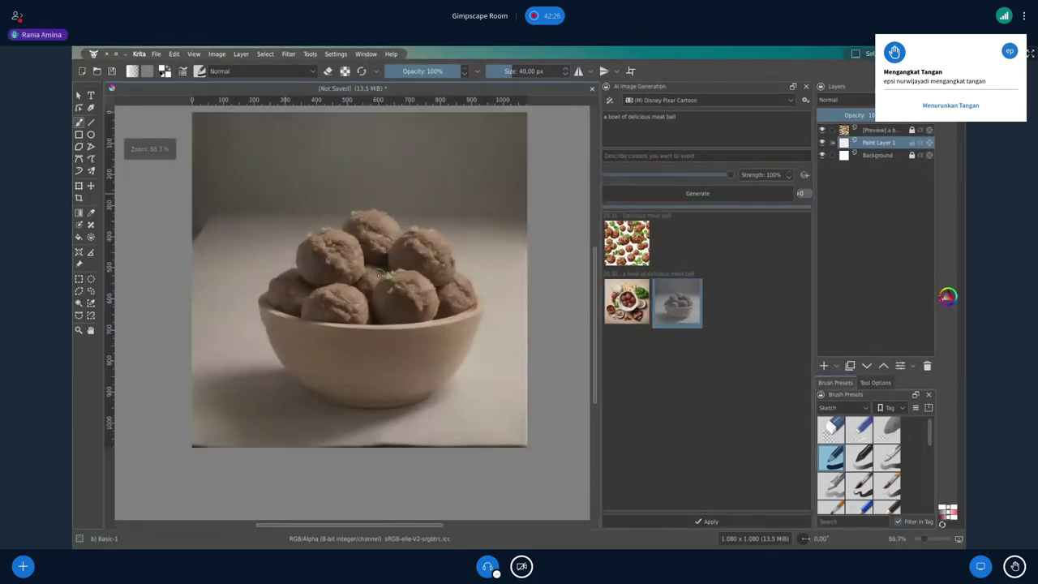
{"action": "left_click", "coordinate": [626, 301]}
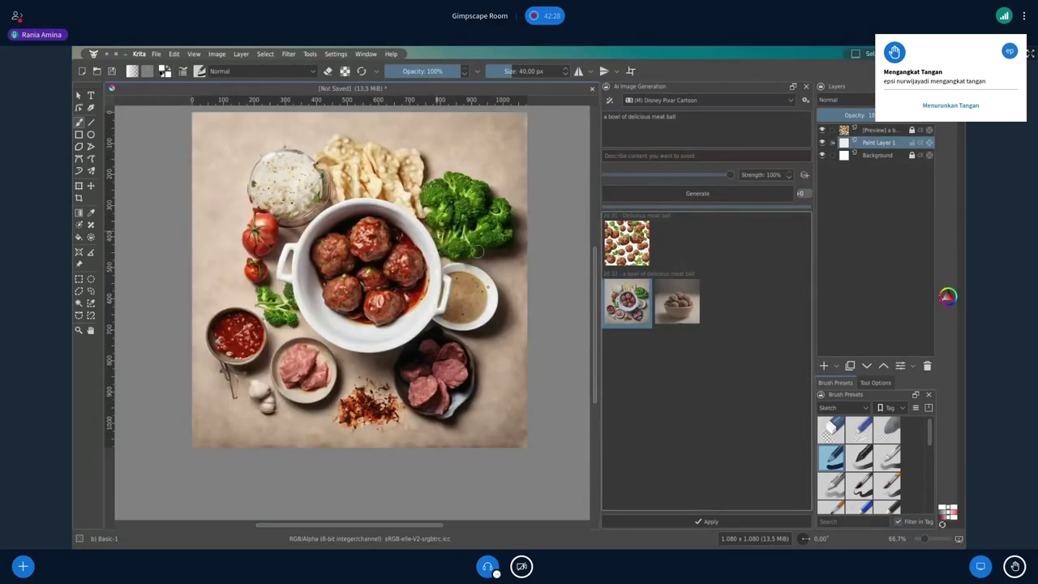
{"action": "left_click", "coordinate": [672, 311]}
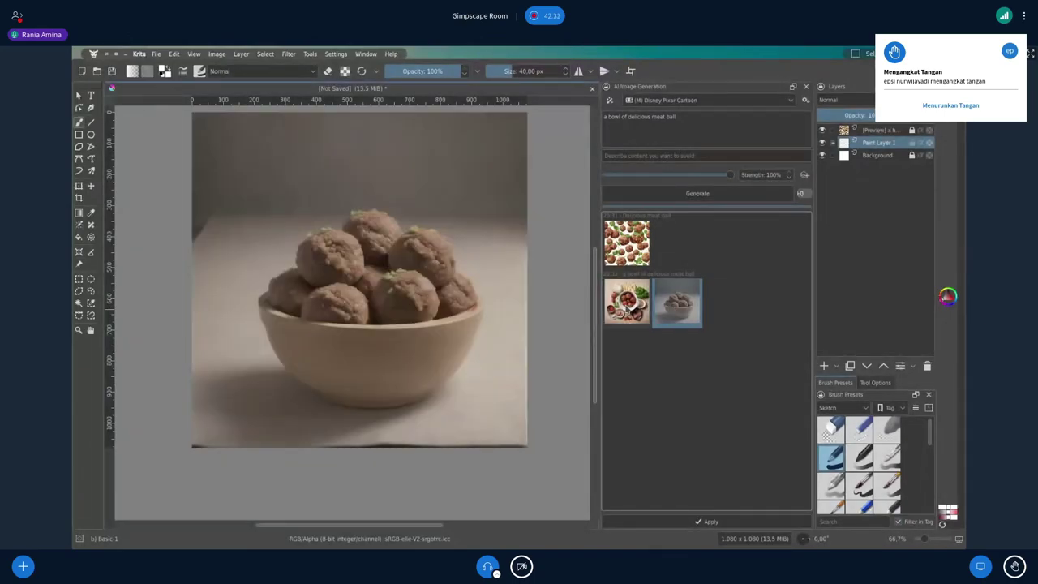
{"action": "left_click", "coordinate": [627, 309]}
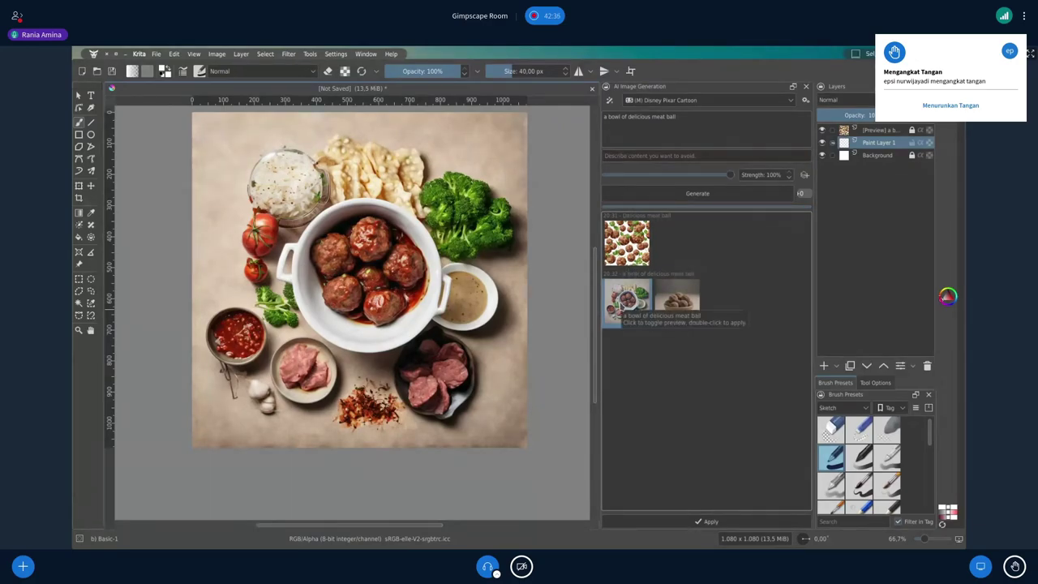
Step: Preview the Disney Pixar Cartoon meatball bowl and browse the style list without changing it
{"action": "left_click", "coordinate": [677, 303]}
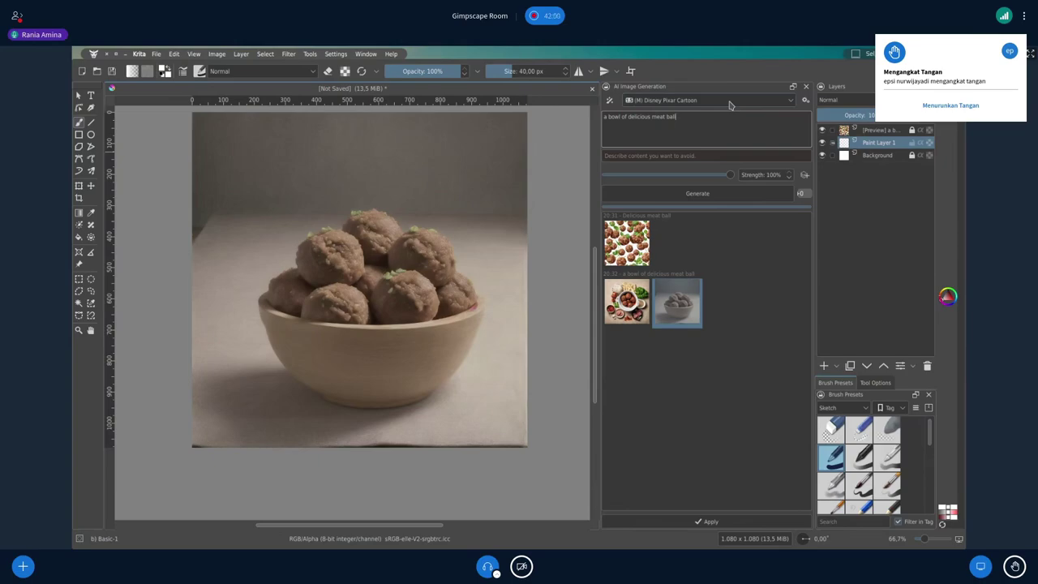
{"action": "left_click", "coordinate": [729, 103]}
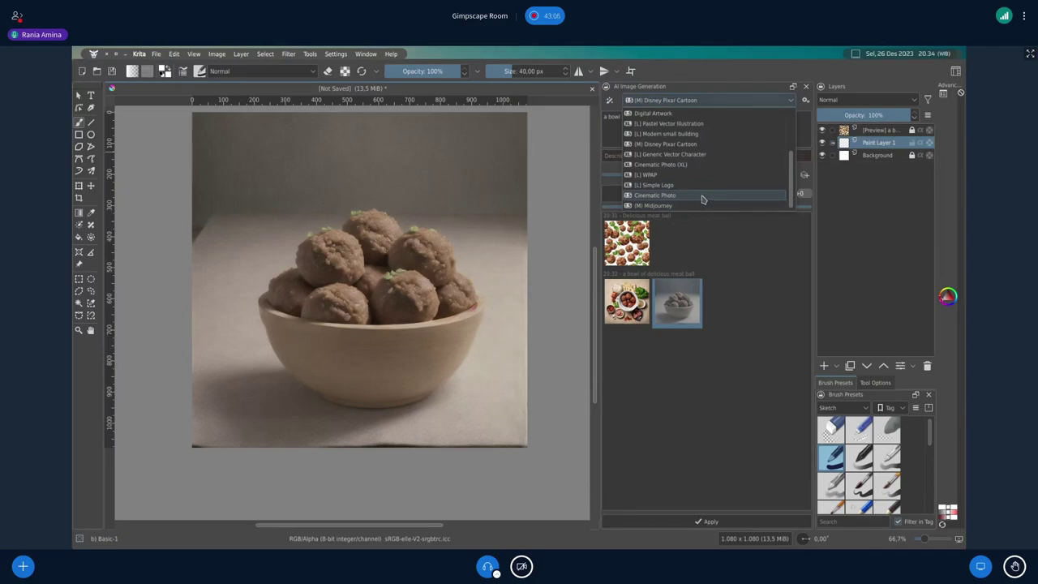
{"action": "left_click", "coordinate": [743, 244]}
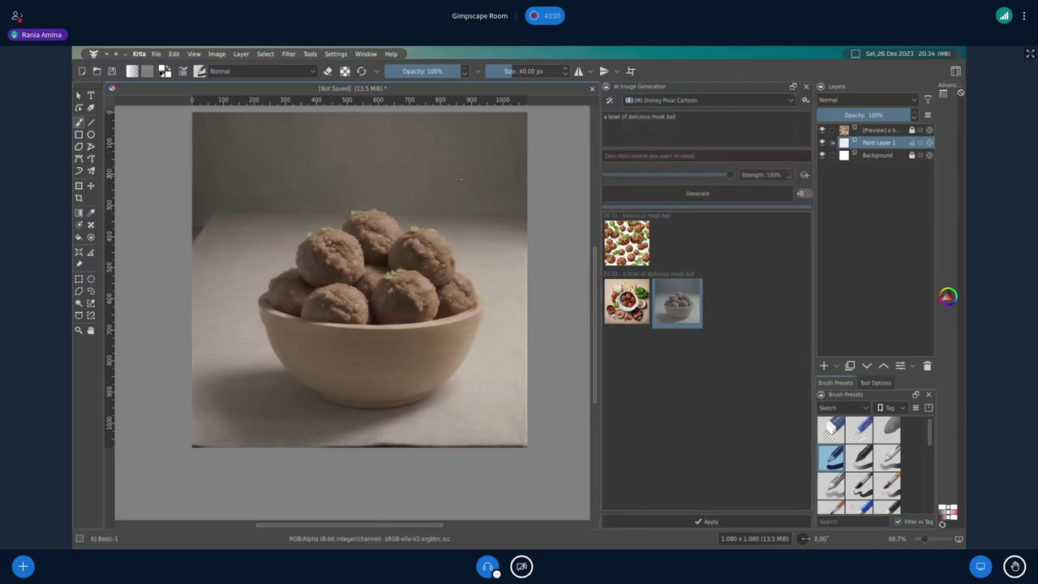
{"action": "left_click", "coordinate": [805, 100]}
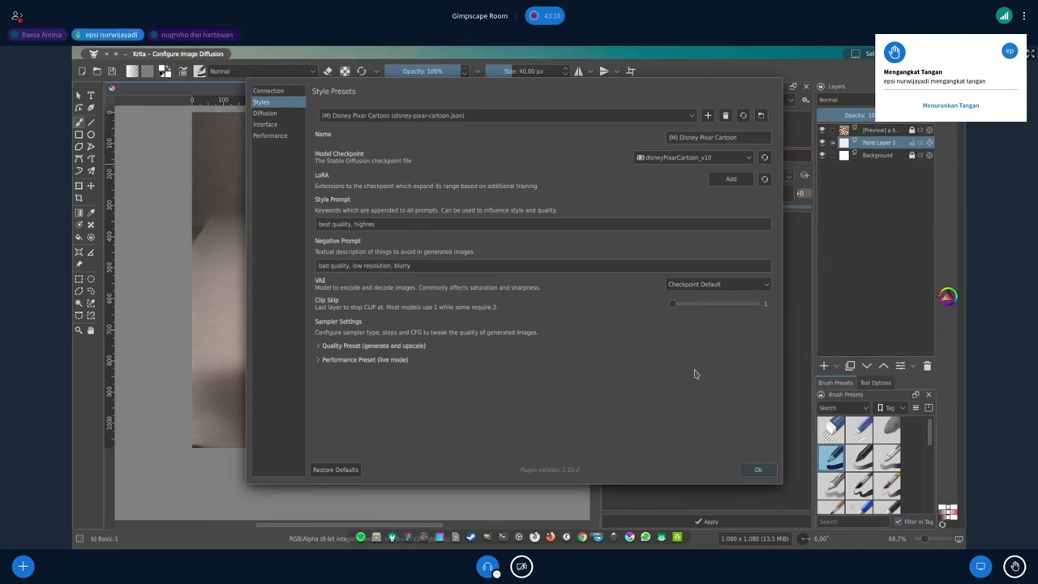
{"action": "left_click", "coordinate": [758, 469]}
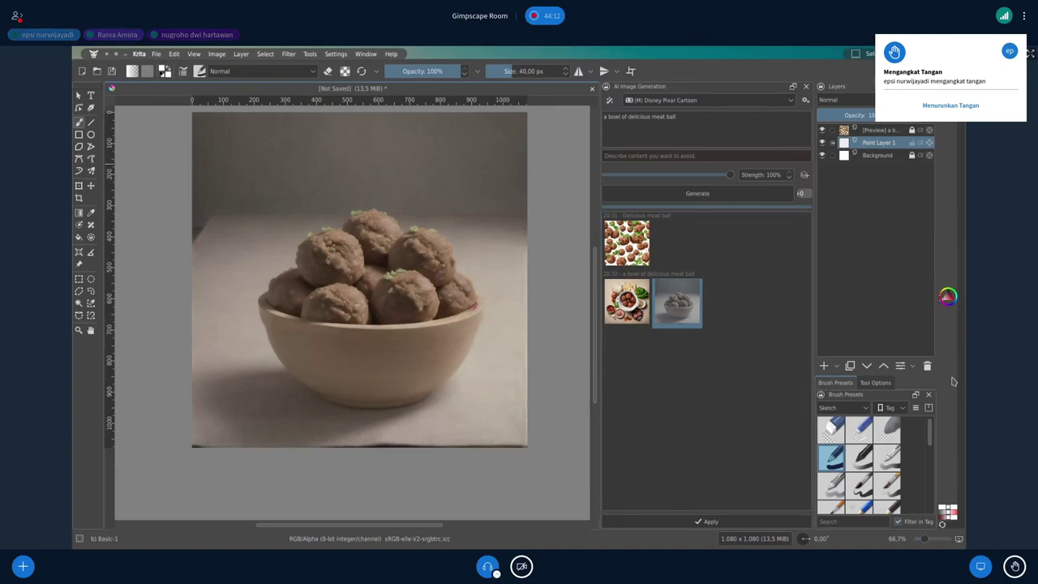
Step: Switch the style to Simple Logo and generate another meatball image
{"action": "left_click", "coordinate": [740, 100]}
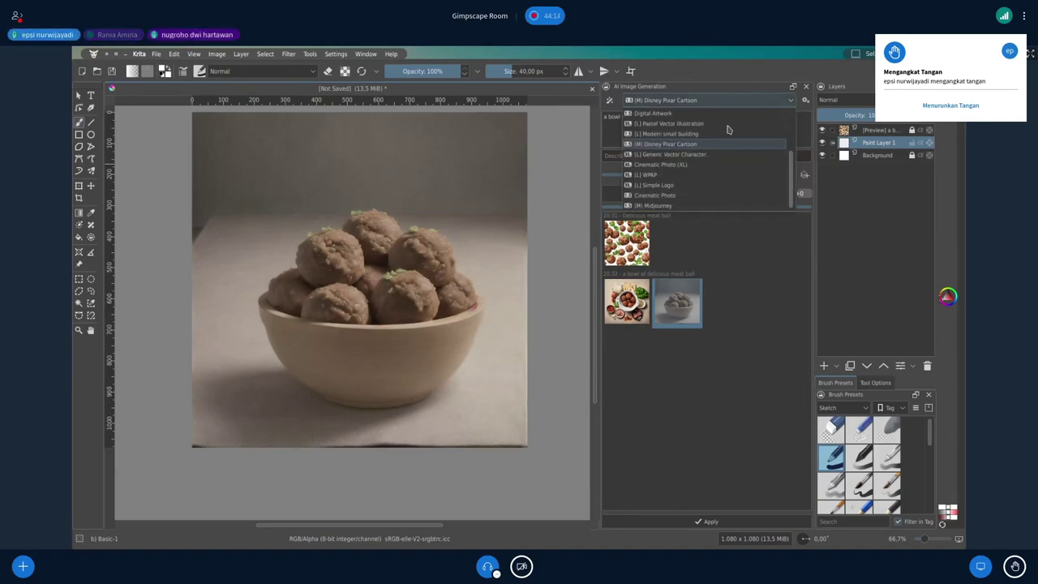
{"action": "left_click", "coordinate": [705, 185]}
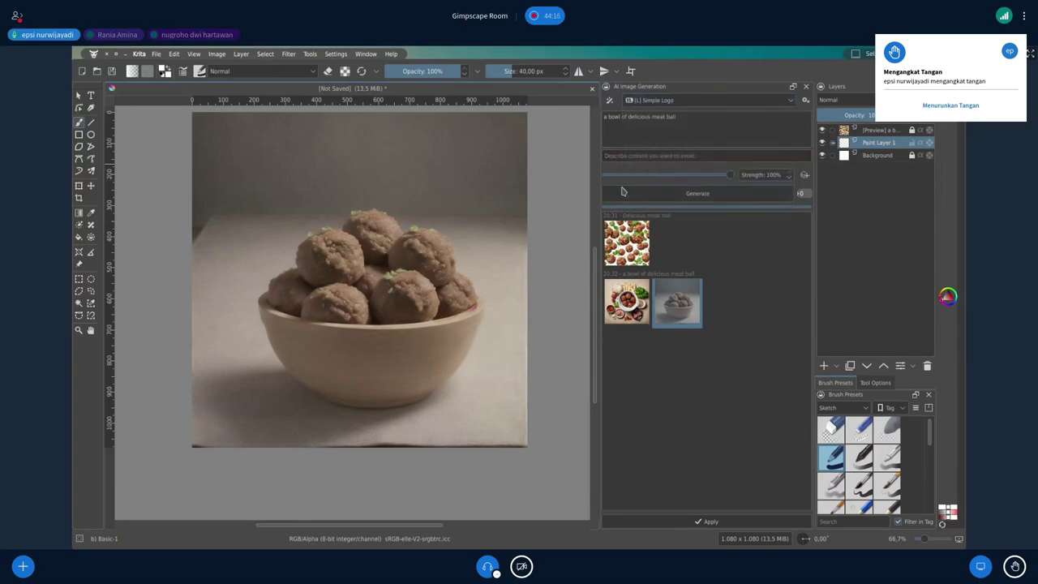
{"action": "left_click", "coordinate": [692, 118]}
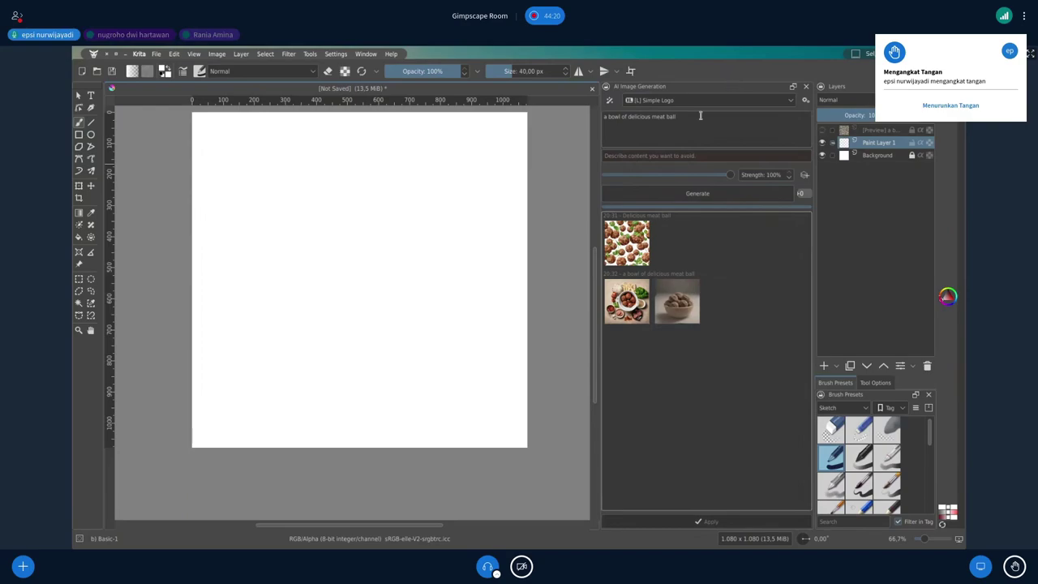
{"action": "left_click", "coordinate": [693, 116]}
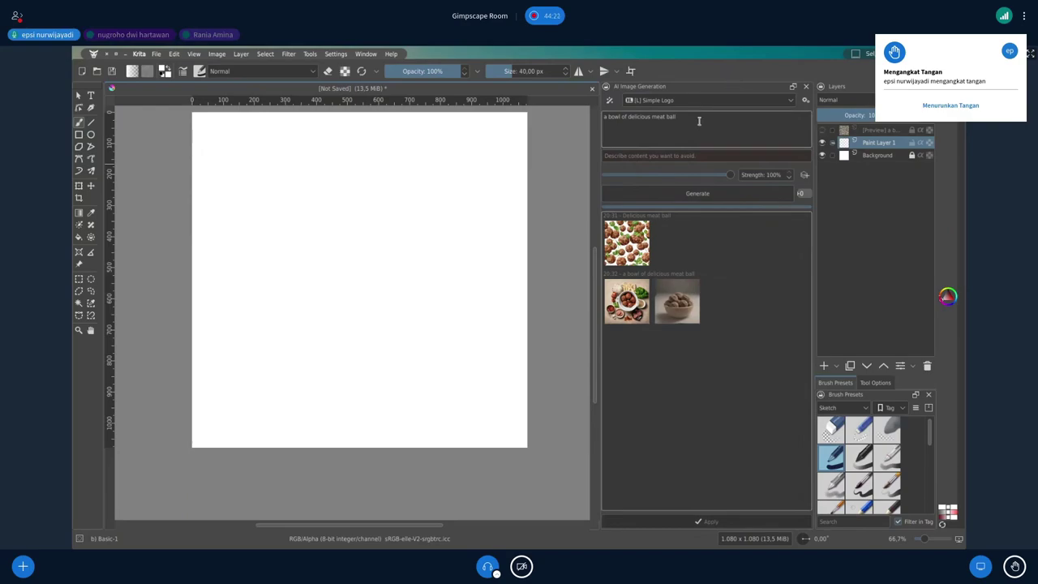
{"action": "left_click_drag", "start_coordinate": [697, 117], "coordinate": [587, 114]}
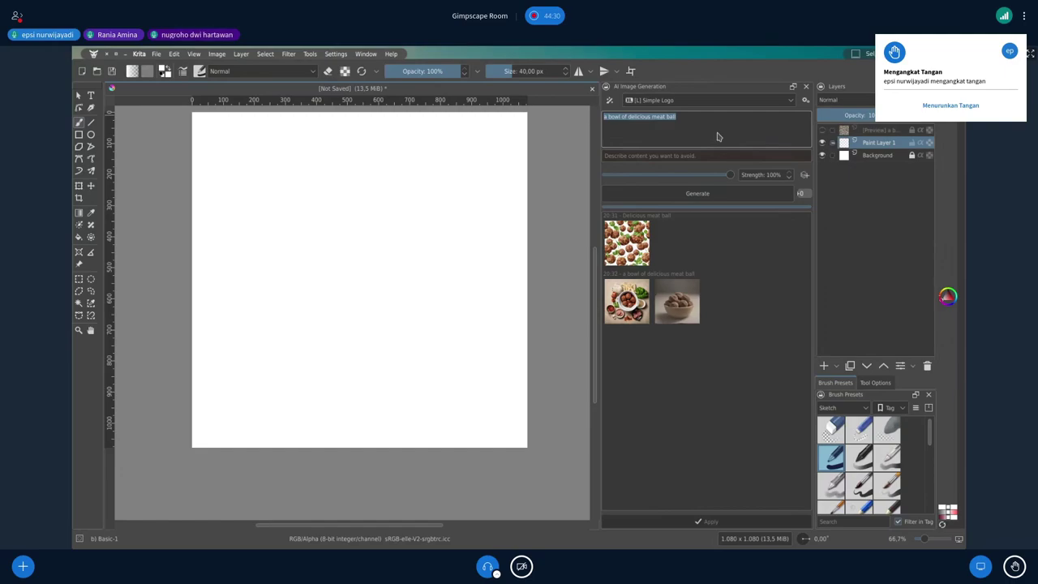
{"action": "left_click", "coordinate": [721, 195]}
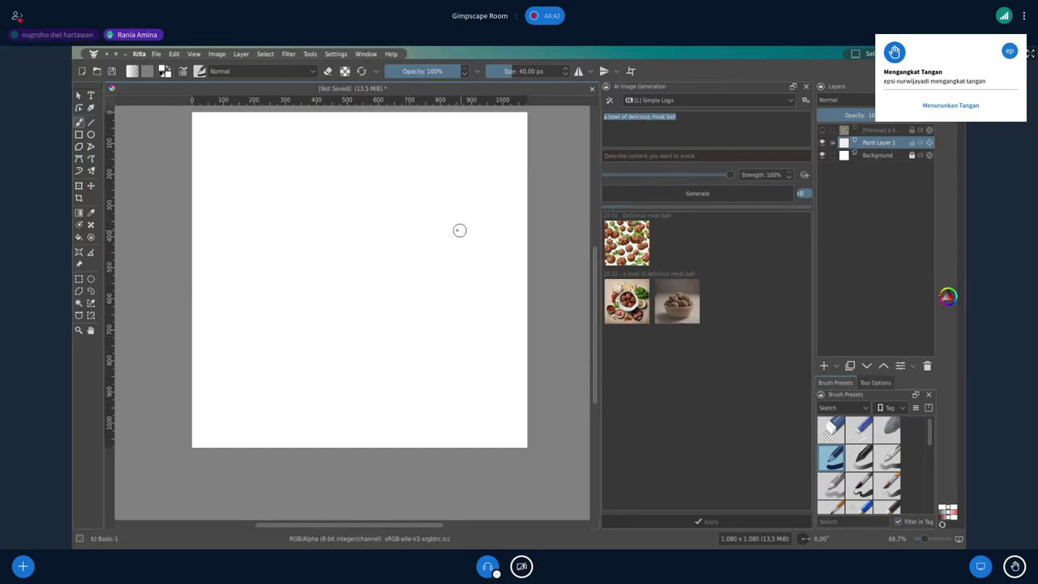
{"action": "left_click", "coordinate": [689, 157]}
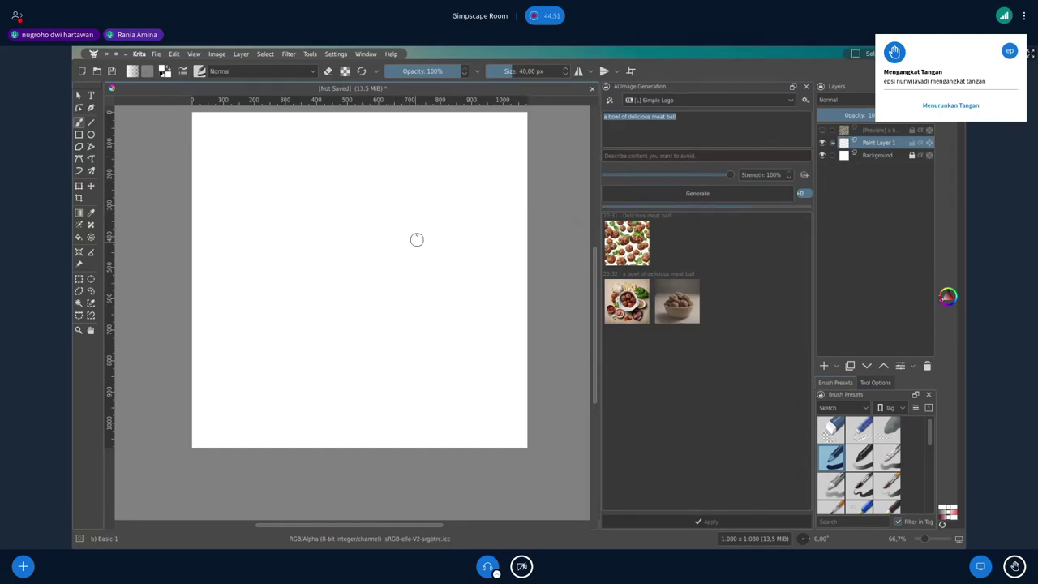
Step: Cycle through the history previews, ending on the new illustrated meatballs in red sauce
{"action": "mouse_move", "coordinate": [412, 227]}
{"action": "left_mouse_down"}
{"action": "mouse_move", "coordinate": [411, 265]}
{"action": "mouse_move", "coordinate": [412, 255]}
{"action": "left_mouse_up"}
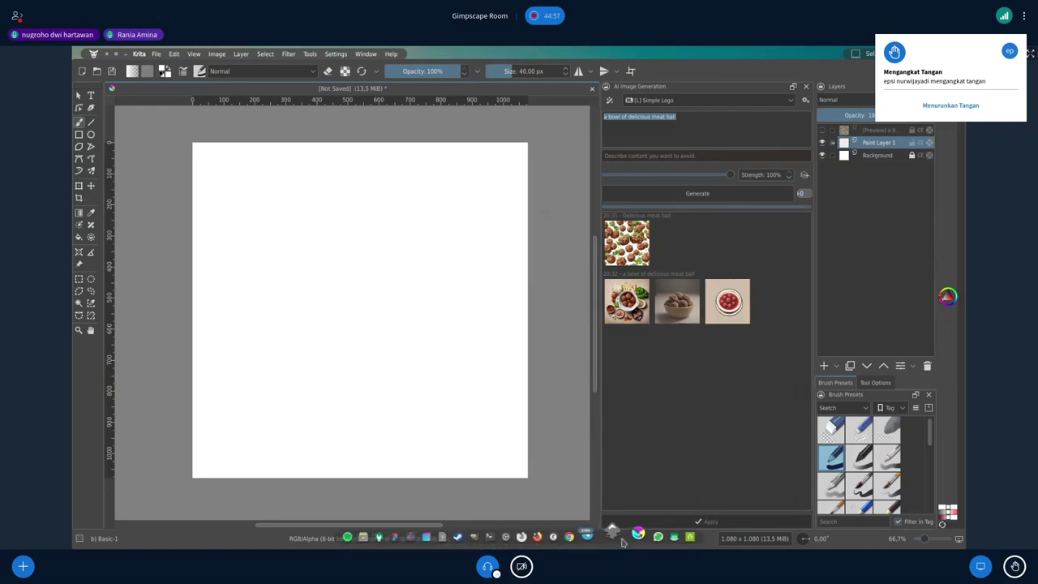
{"action": "left_click", "coordinate": [727, 300]}
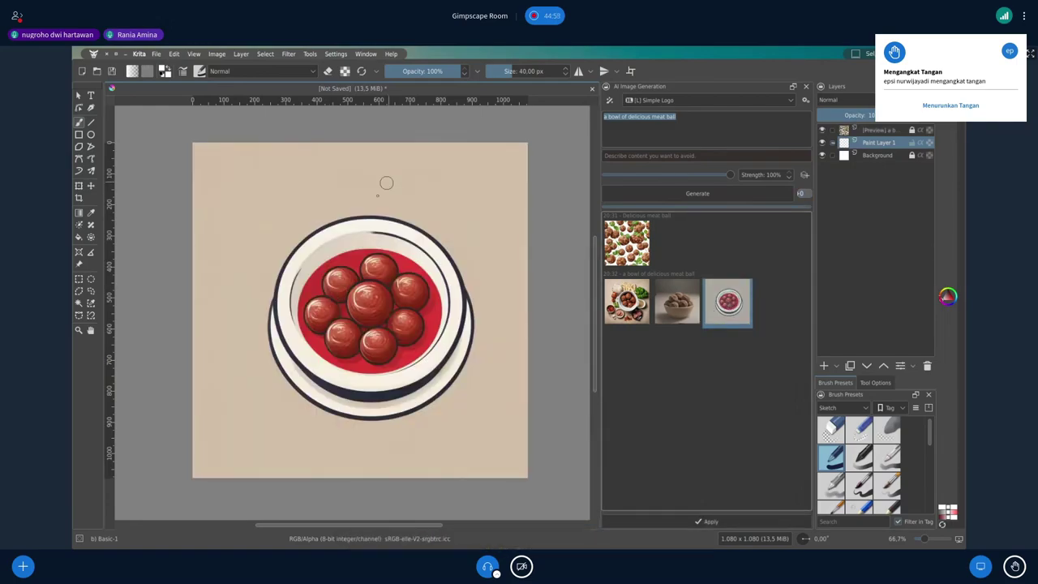
{"action": "left_click", "coordinate": [681, 300]}
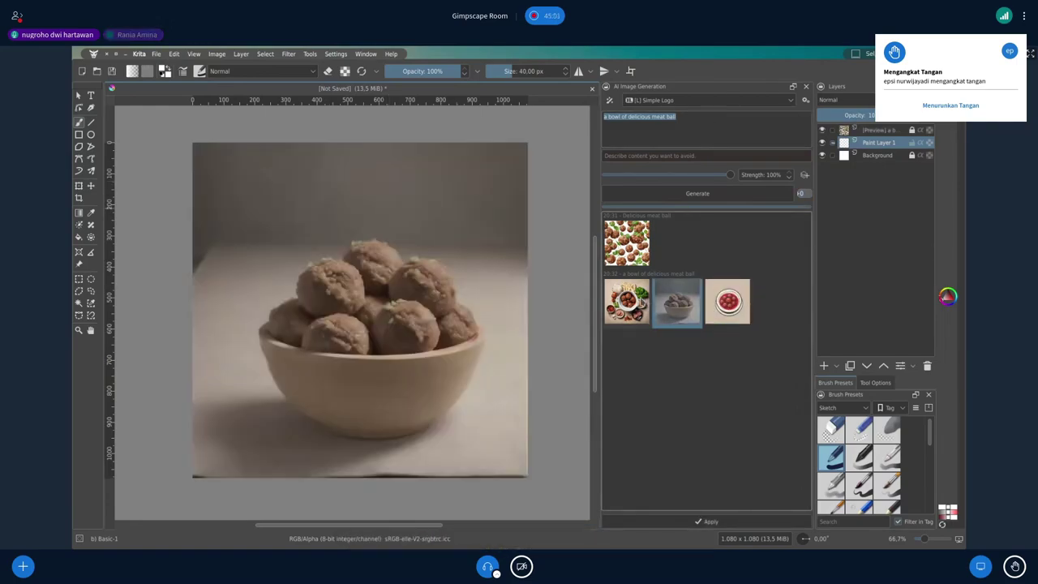
{"action": "left_click", "coordinate": [639, 300]}
{"action": "left_click", "coordinate": [727, 301]}
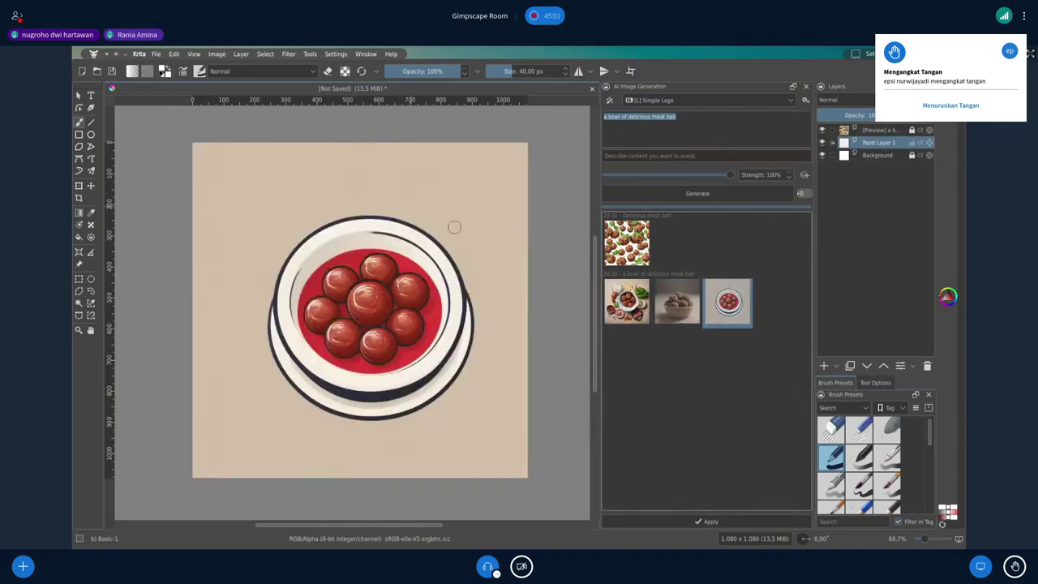
{"action": "left_click", "coordinate": [679, 319]}
{"action": "left_click", "coordinate": [625, 302]}
{"action": "left_click", "coordinate": [676, 301]}
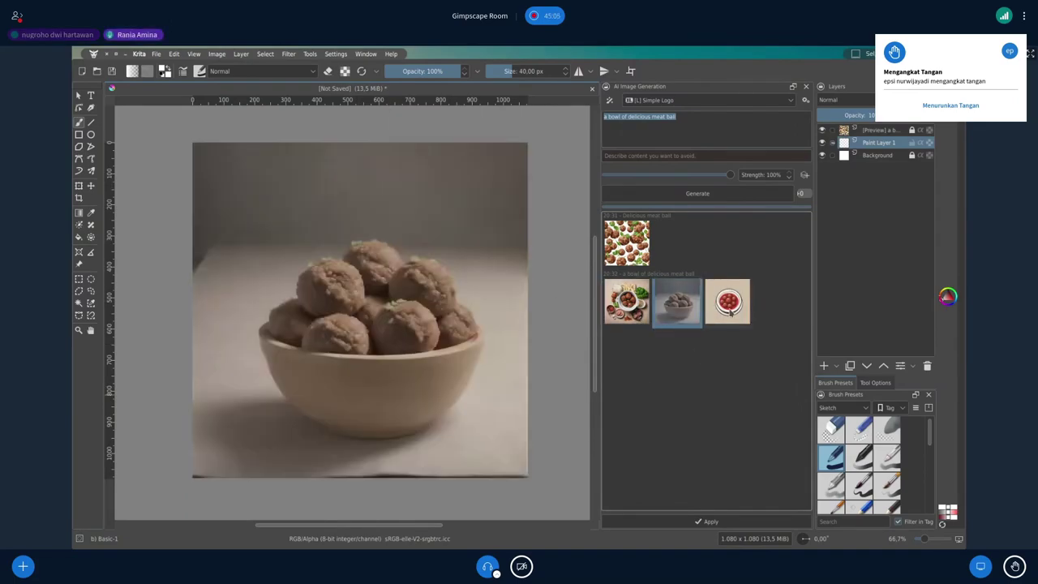
{"action": "left_click", "coordinate": [729, 296]}
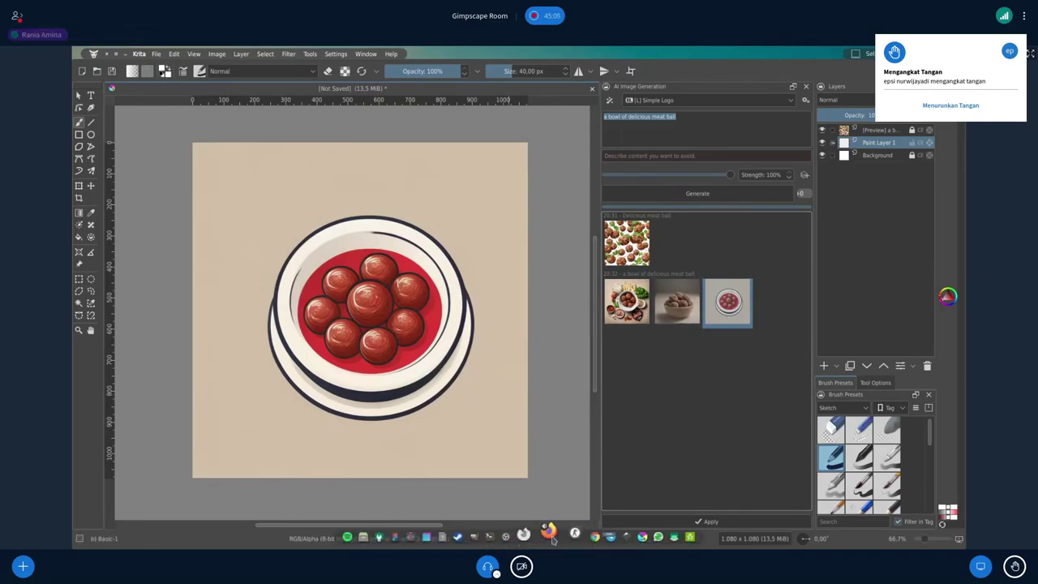
Step: View the running RTX 3070 Ti instance in Vast.ai, then the krita-ai-diffusion 1.11.1 repository tab
{"action": "left_click", "coordinate": [549, 533]}
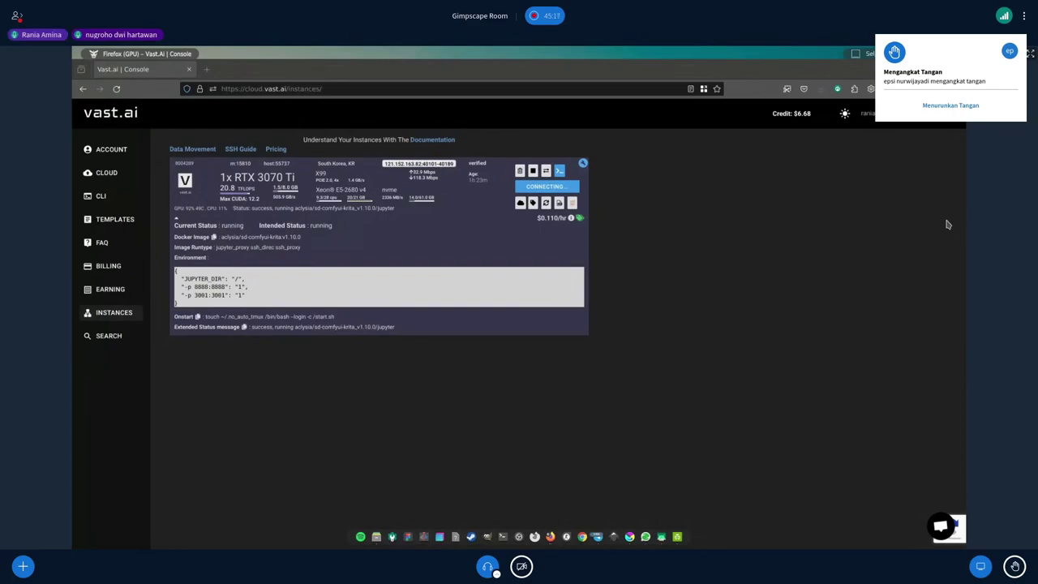
{"action": "left_click", "coordinate": [215, 74]}
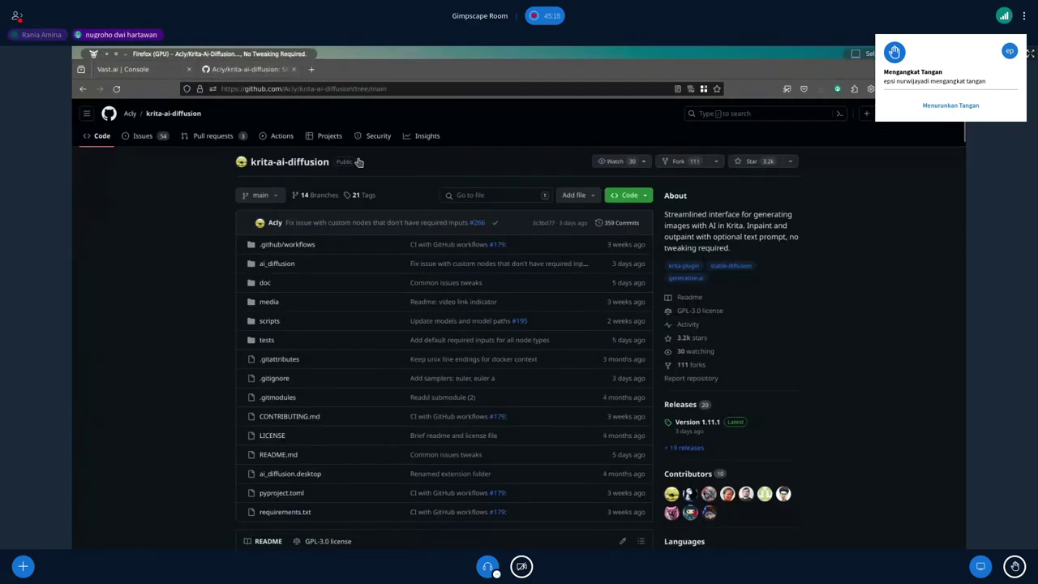
Step: Scroll to the README Features list and highlight Inpaint, Outpaint and Generate
{"action": "scroll", "coordinate": [455, 263], "scroll_direction": "down", "scroll_amount": 10}
{"action": "scroll", "coordinate": [454, 265], "scroll_direction": "down", "scroll_amount": 3}
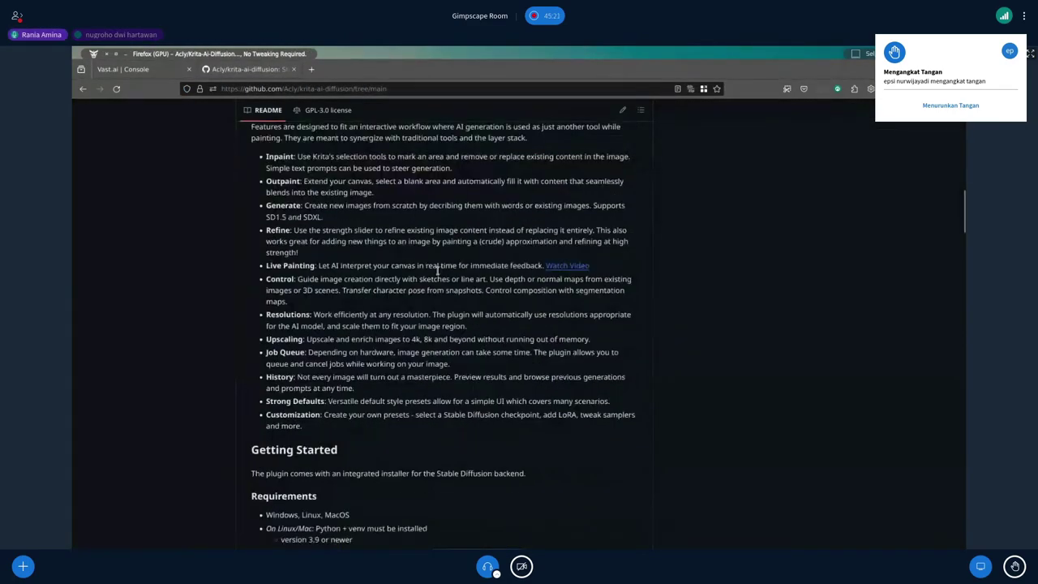
{"action": "scroll", "coordinate": [435, 270], "scroll_direction": "up", "scroll_amount": 3}
{"action": "double_click", "coordinate": [279, 254]}
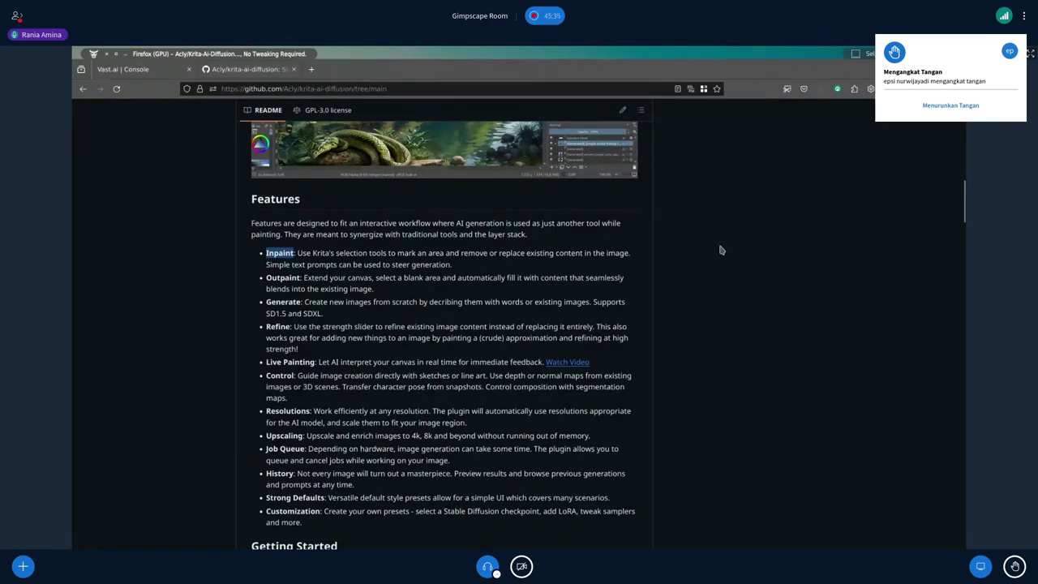
{"action": "double_click", "coordinate": [286, 281]}
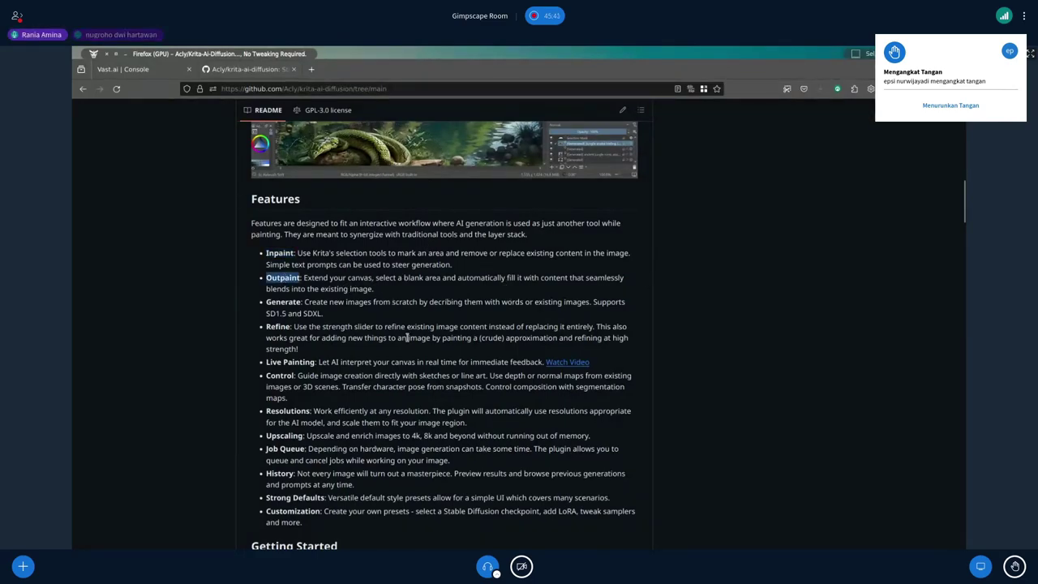
{"action": "double_click", "coordinate": [283, 304]}
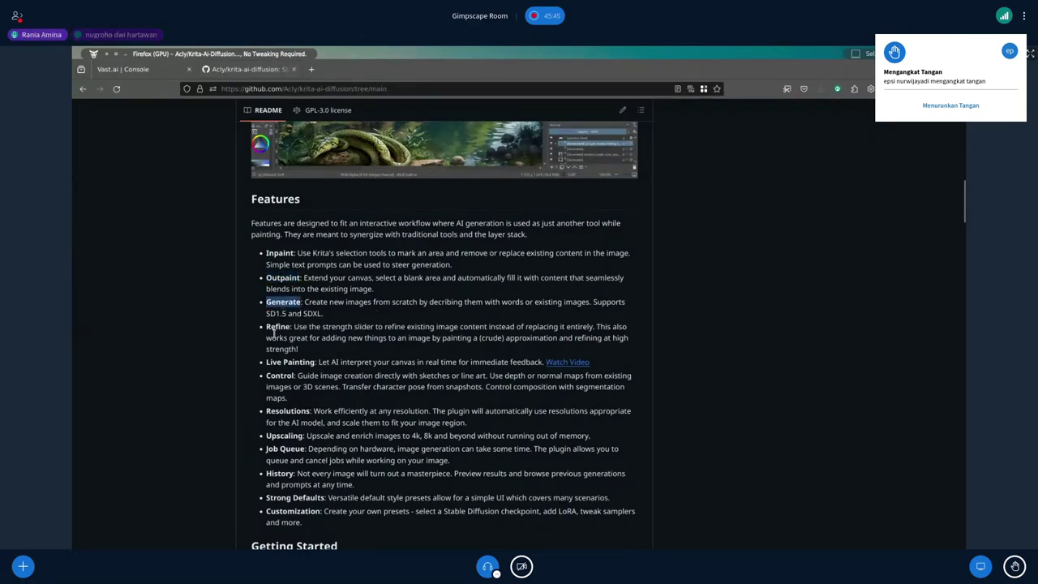
{"action": "left_click", "coordinate": [275, 326]}
Step: Highlight Live Painting, Resolutions and Customization, then minimize Firefox to return to Krita
{"action": "double_click", "coordinate": [274, 363]}
{"action": "left_click", "coordinate": [317, 362]}
{"action": "left_click_drag", "start_coordinate": [314, 363], "coordinate": [266, 363]}
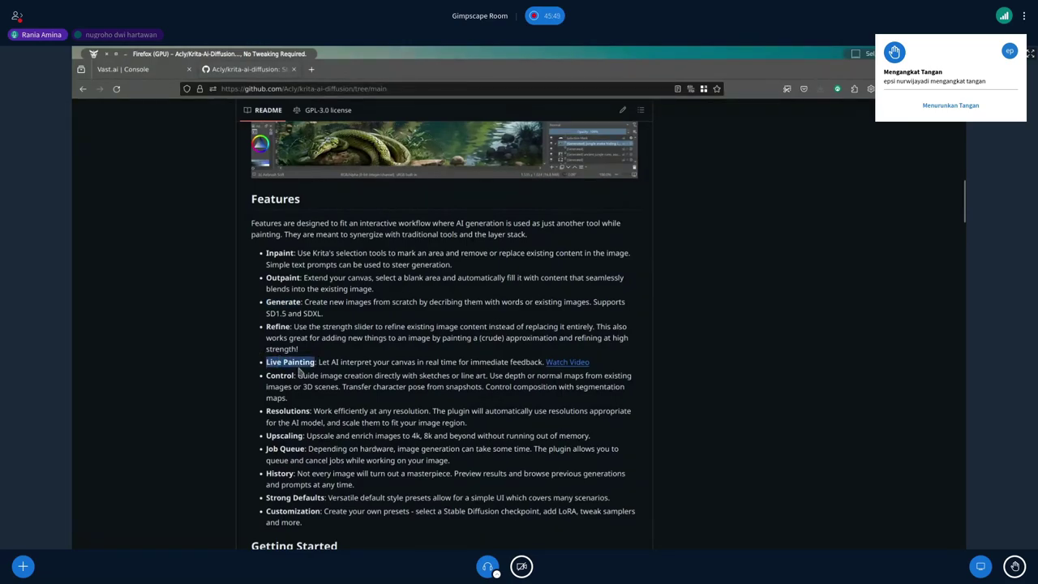
{"action": "double_click", "coordinate": [290, 411]}
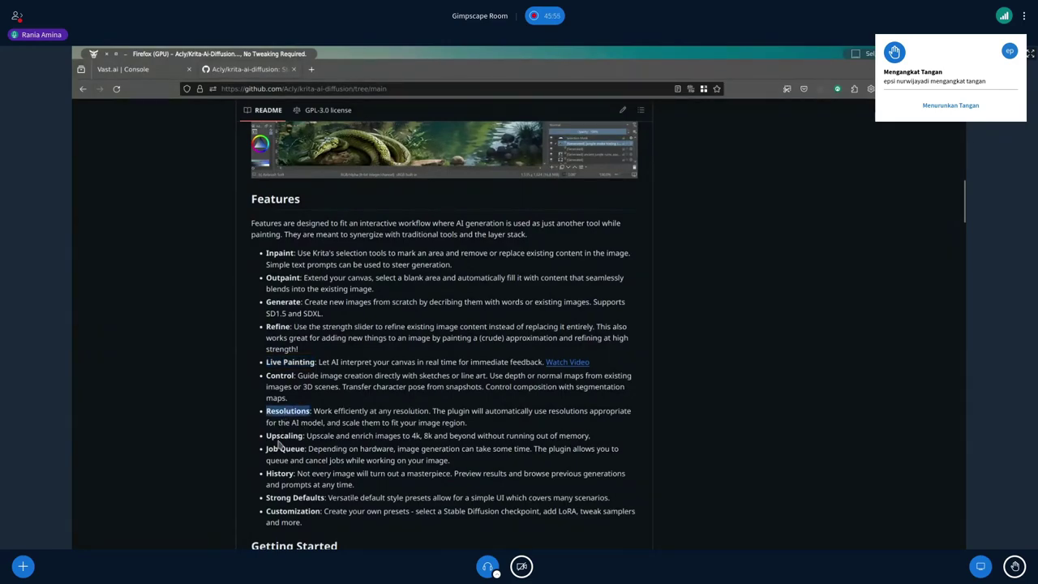
{"action": "left_click", "coordinate": [287, 440]}
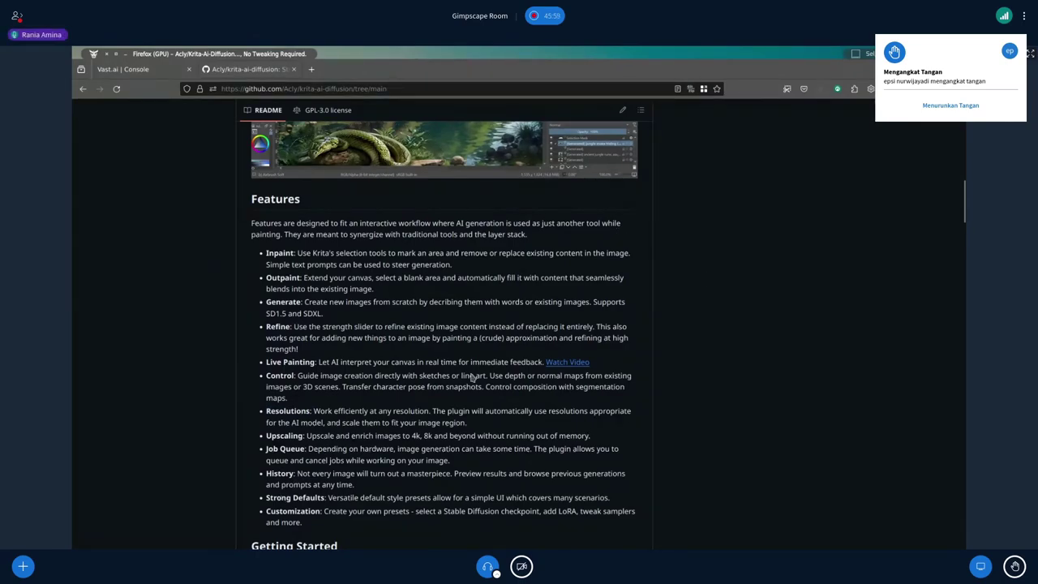
{"action": "double_click", "coordinate": [285, 512]}
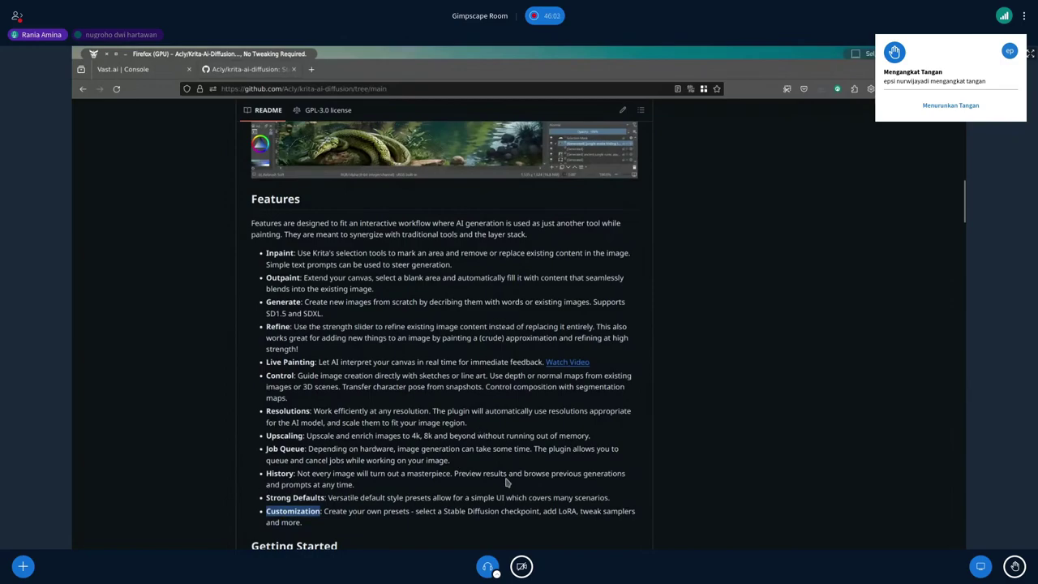
{"action": "left_click", "coordinate": [218, 196]}
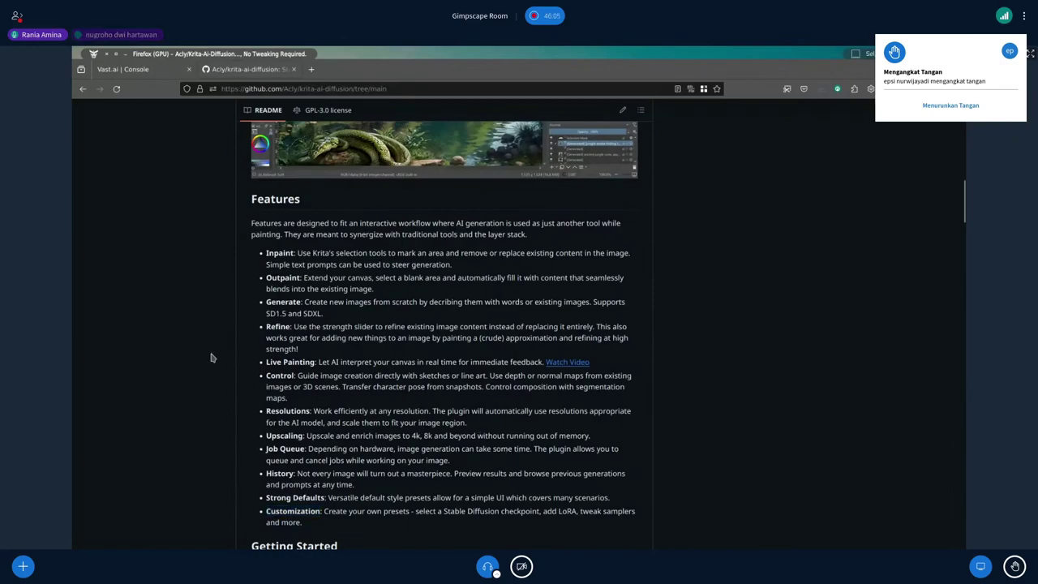
{"action": "left_click", "coordinate": [126, 54]}
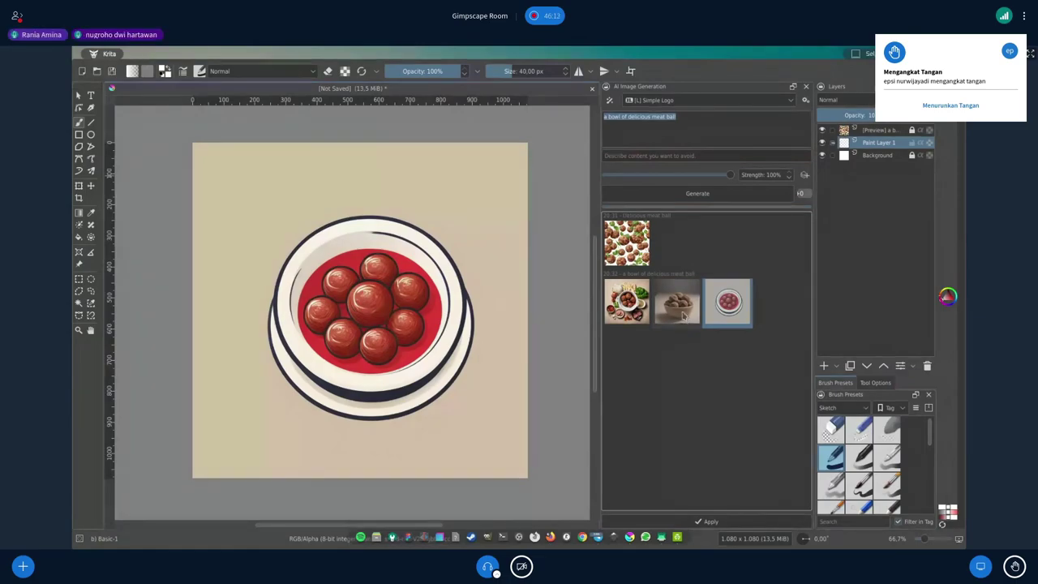
Step: Switch to the (M) Disney Pixar Cartoon style and generate 'a cat holding a cup of coffee'
{"action": "left_click", "coordinate": [686, 102]}
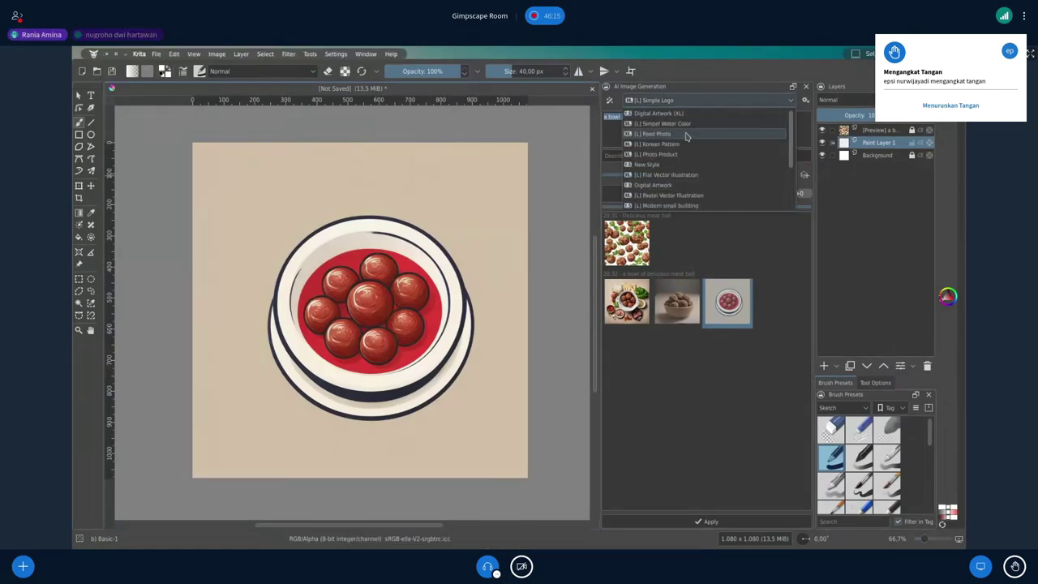
{"action": "scroll", "coordinate": [680, 118], "scroll_direction": "down", "scroll_amount": 3}
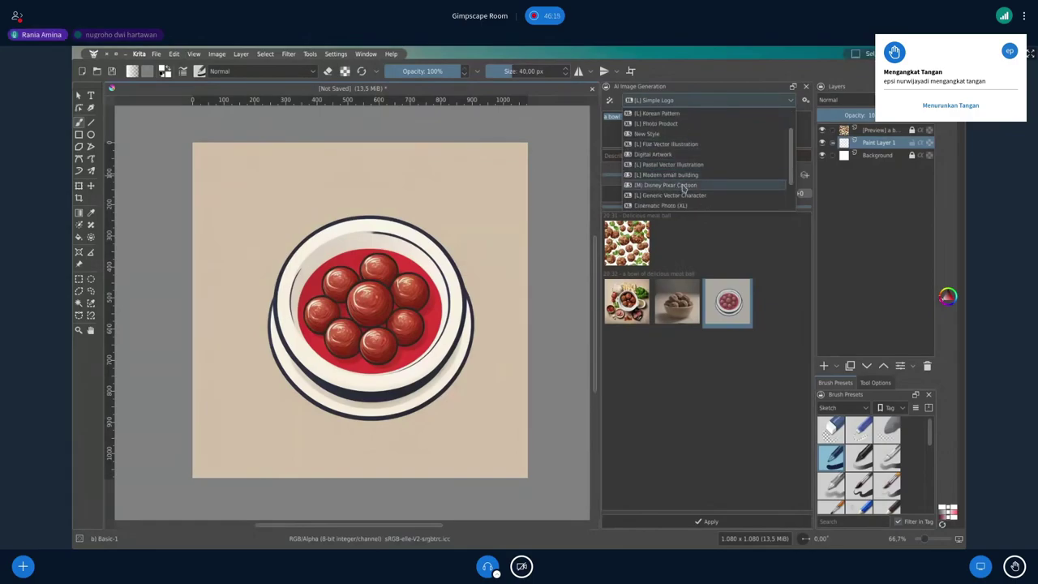
{"action": "left_click", "coordinate": [679, 186]}
{"action": "left_click", "coordinate": [700, 116]}
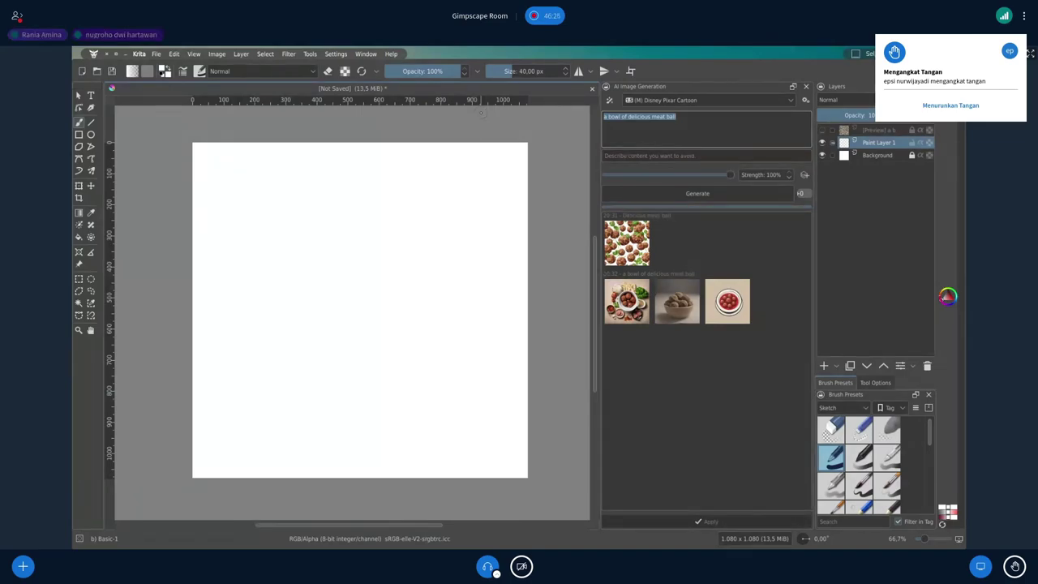
{"action": "type", "text": "a c"}
{"action": "type", "text": "e"}
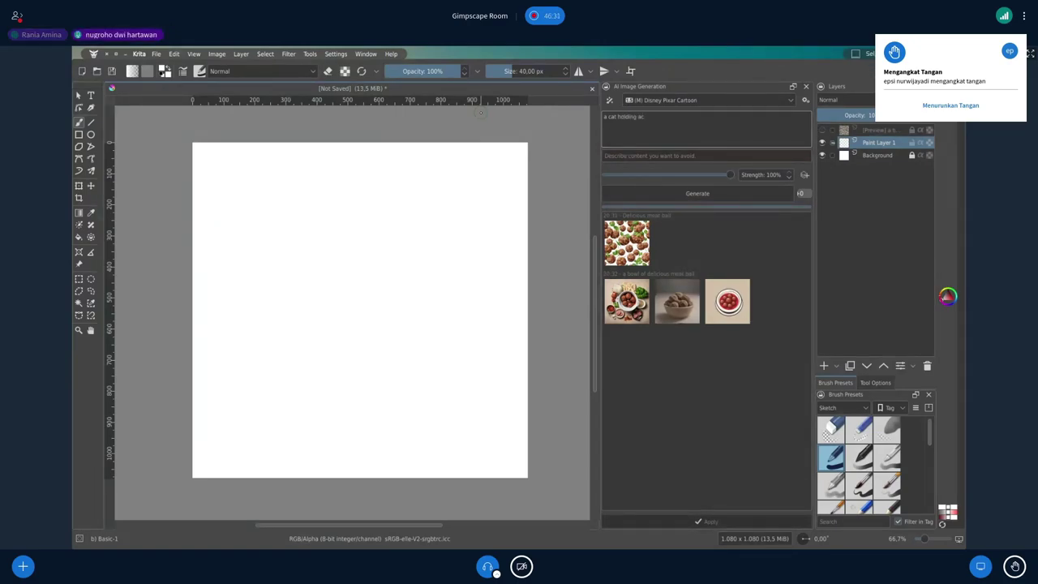
{"action": "type", "text": "cup"}
{"action": "type", "text": " cof"}
{"action": "type", "text": "fee"}
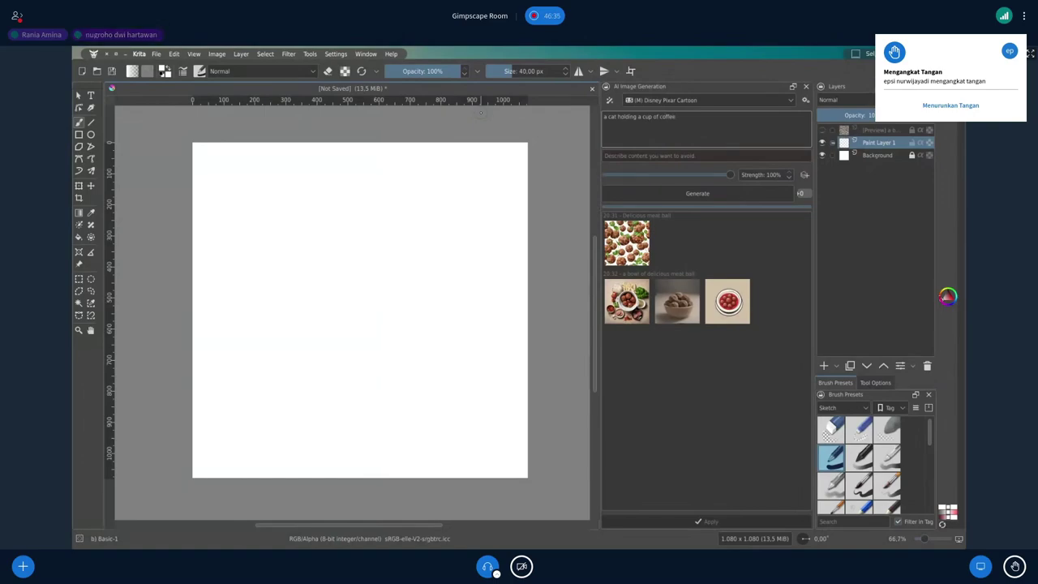
{"action": "left_click", "coordinate": [683, 196]}
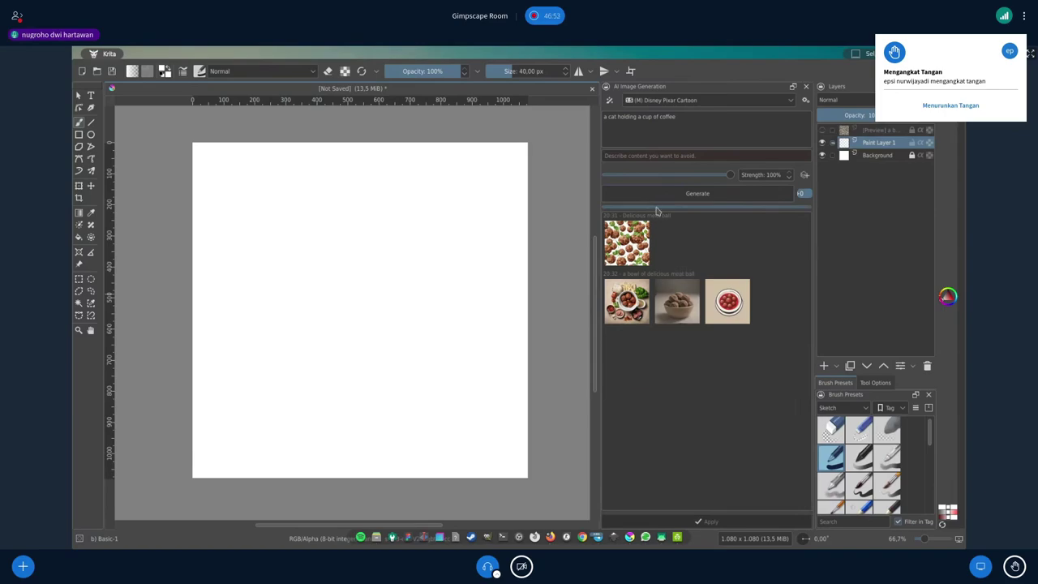
Step: Preview the cartoon cat with coffee cup, trying a prompt edit but reverting to the original text
{"action": "left_click", "coordinate": [633, 365]}
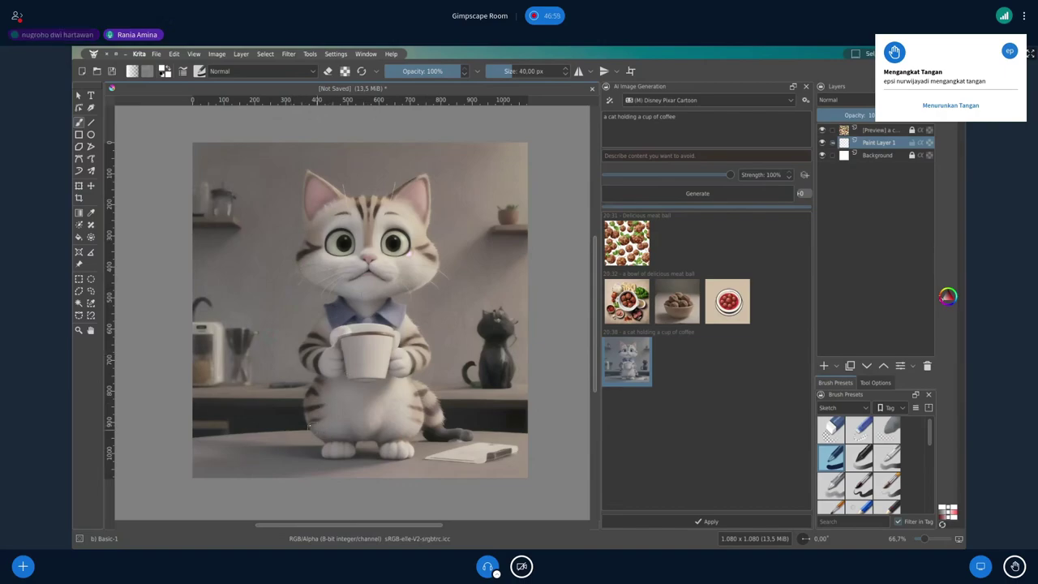
{"action": "left_click", "coordinate": [686, 132]}
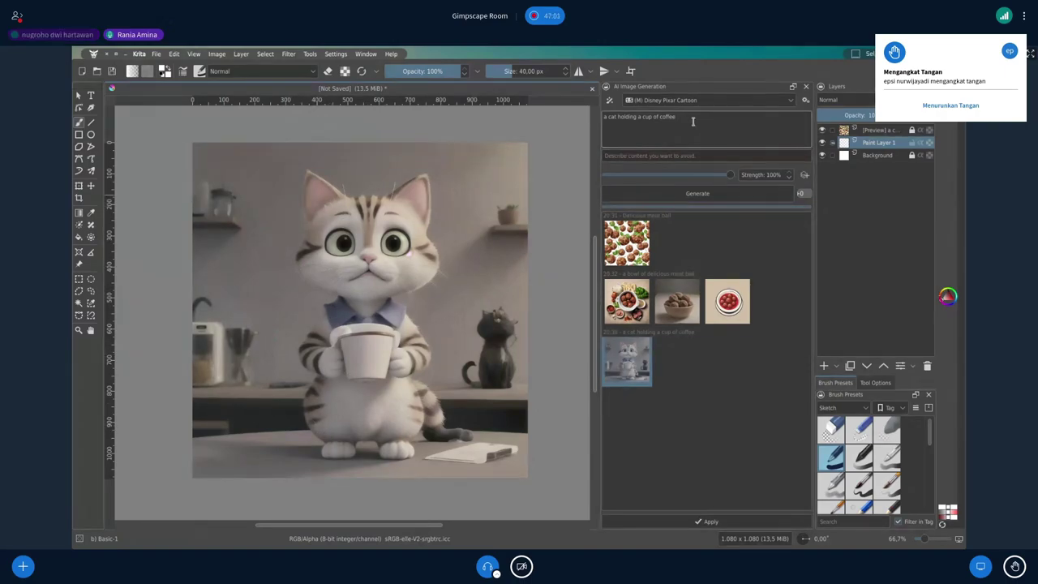
{"action": "type", "text": "m"}
{"action": "key", "text": "BackSpace"}
{"action": "key", "text": "BackSpace"}
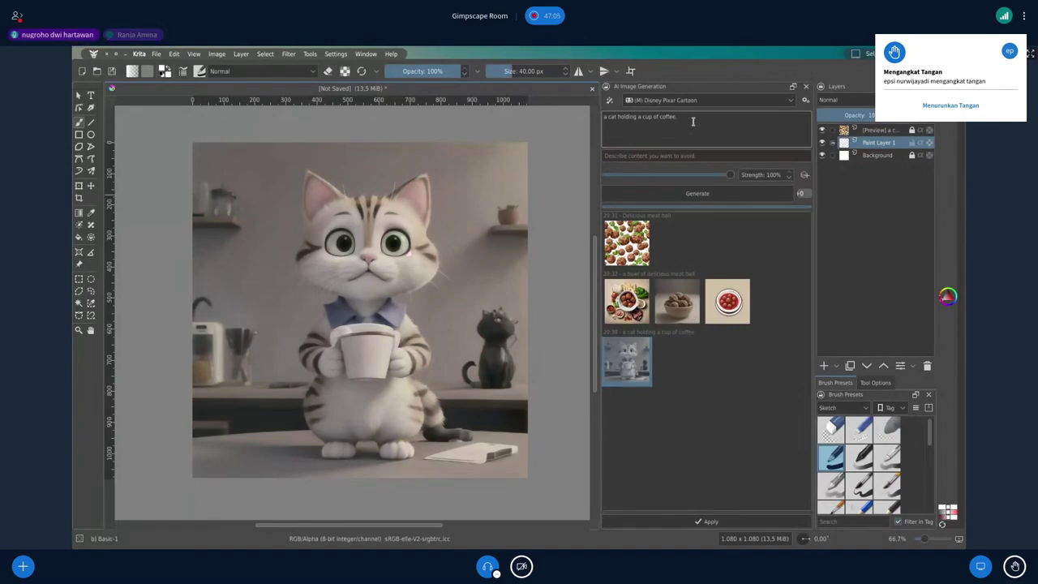
{"action": "type", "text": "back"}
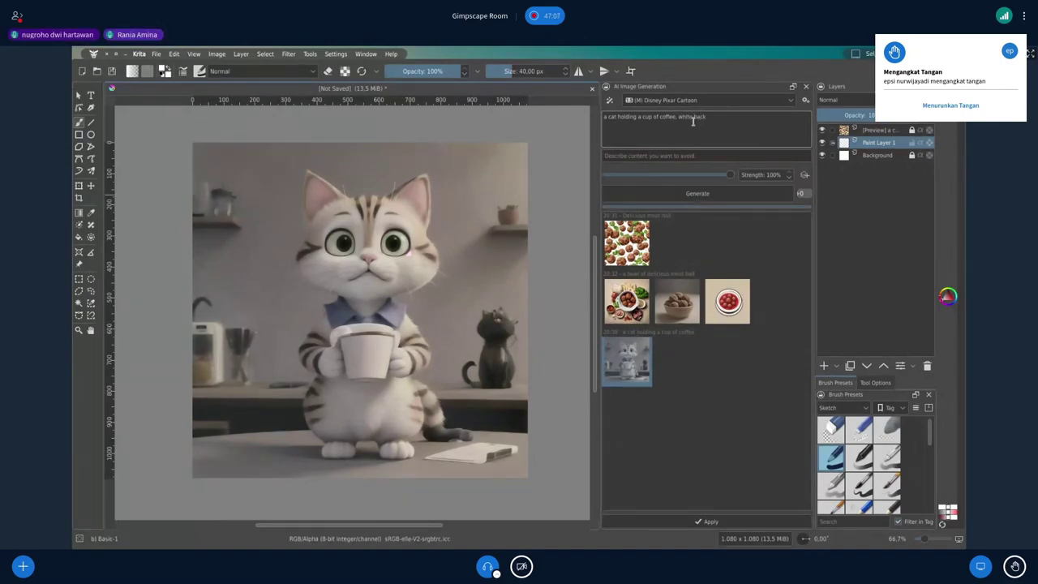
{"action": "type", "text": "ground"}
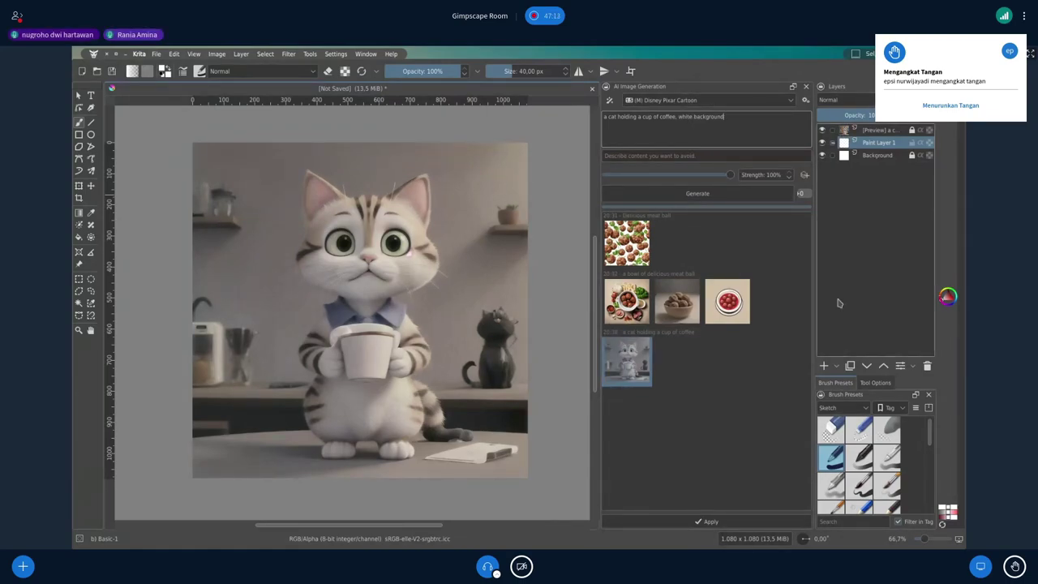
{"action": "key", "text": "BackSpace"}
{"action": "key", "text": "BackSpace"}
{"action": "key", "text": "BackSpace"}
{"action": "key", "text": "BackSpace"}
{"action": "key", "text": "BackSpace"}
{"action": "key", "text": "BackSpace"}
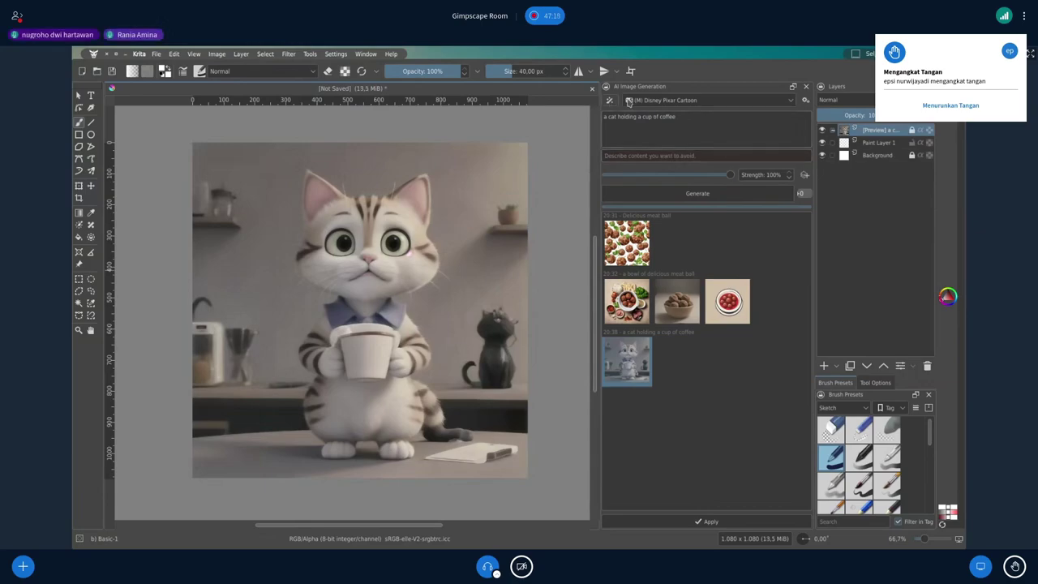
Step: Apply the cat image, generate a Scribble control layer from it, and switch to Live mode
{"action": "left_click", "coordinate": [805, 174]}
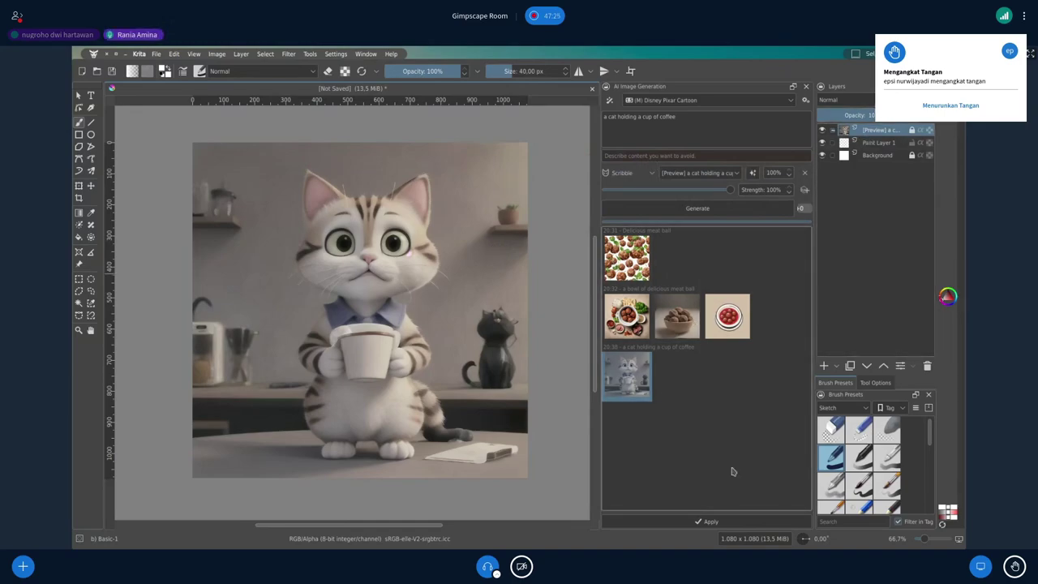
{"action": "left_click", "coordinate": [711, 520]}
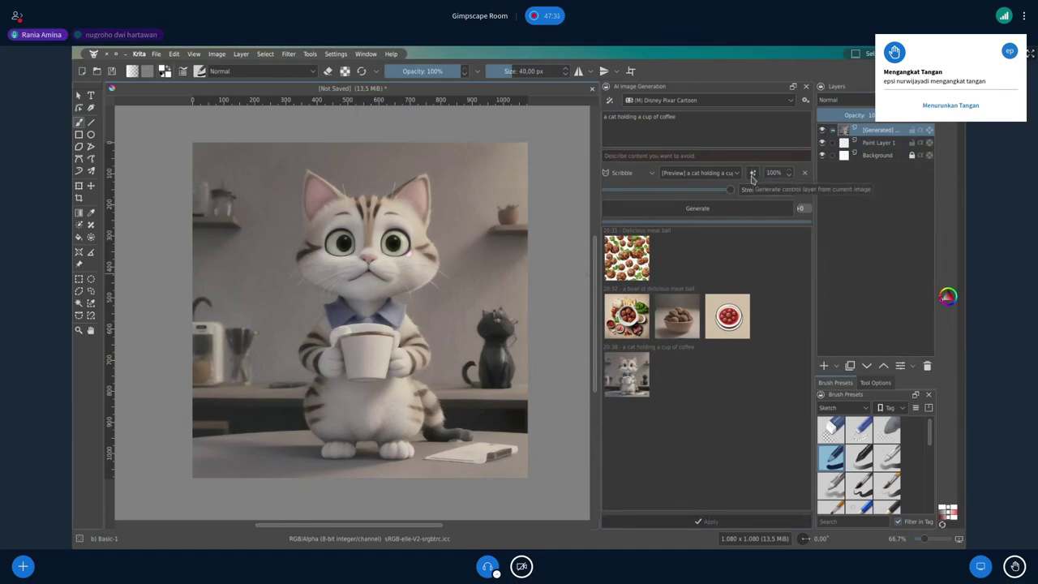
{"action": "left_click", "coordinate": [753, 173]}
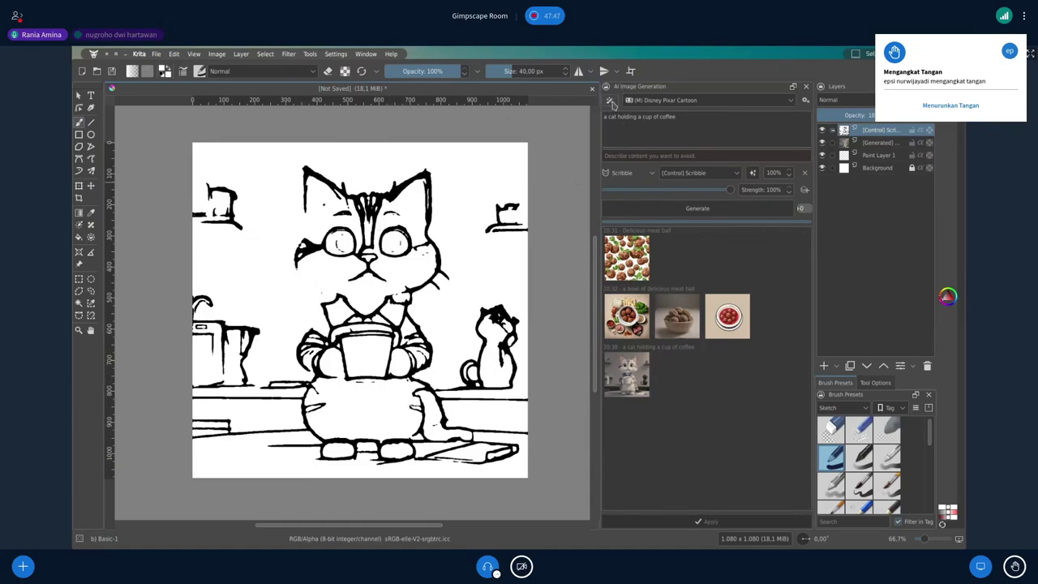
{"action": "left_click", "coordinate": [609, 100]}
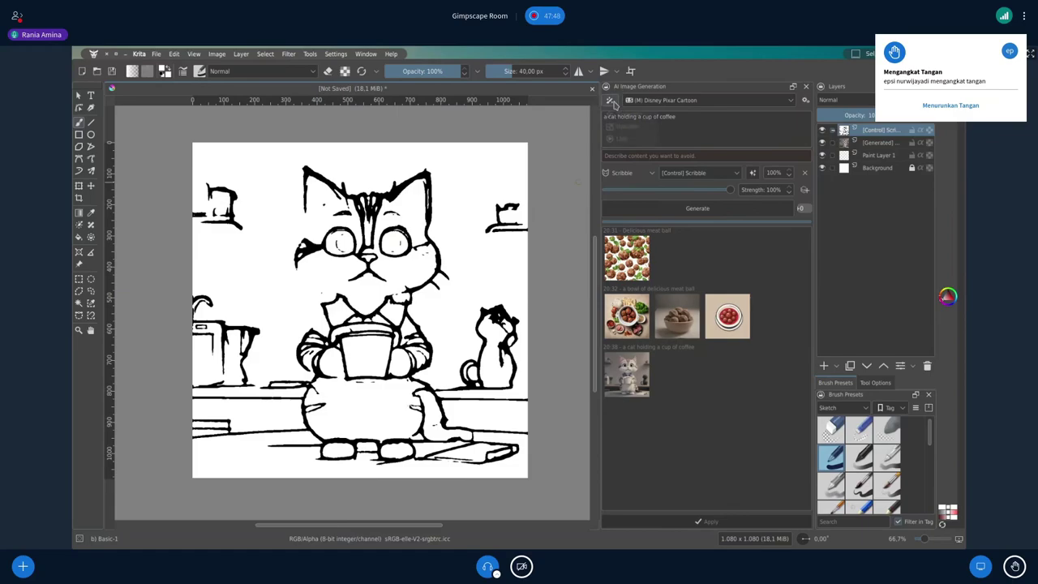
{"action": "left_click", "coordinate": [631, 139]}
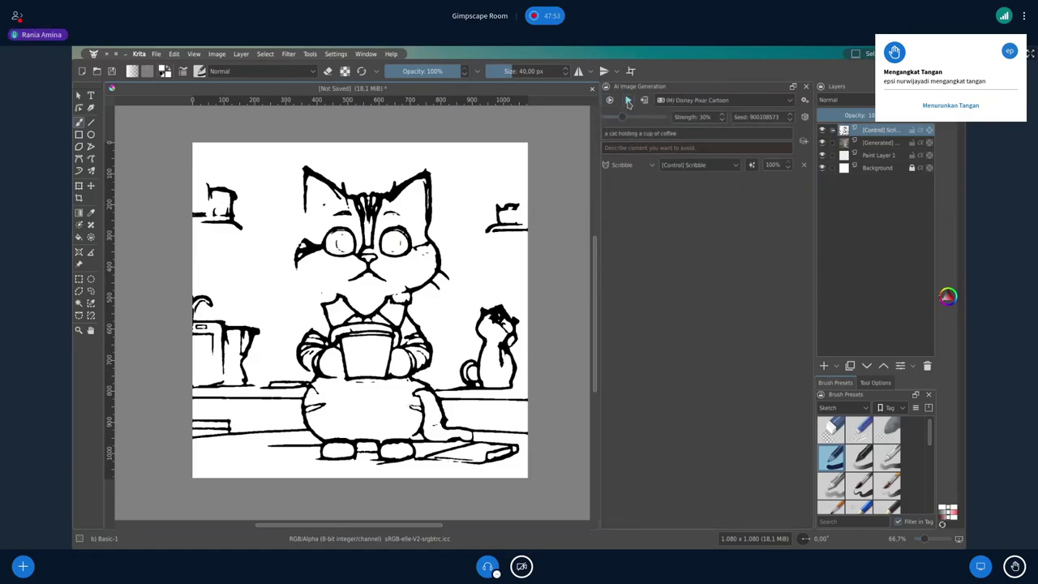
Step: Start live generation, toggle the top layer to compare, and append ', using red hat' to the prompt
{"action": "left_click", "coordinate": [627, 100]}
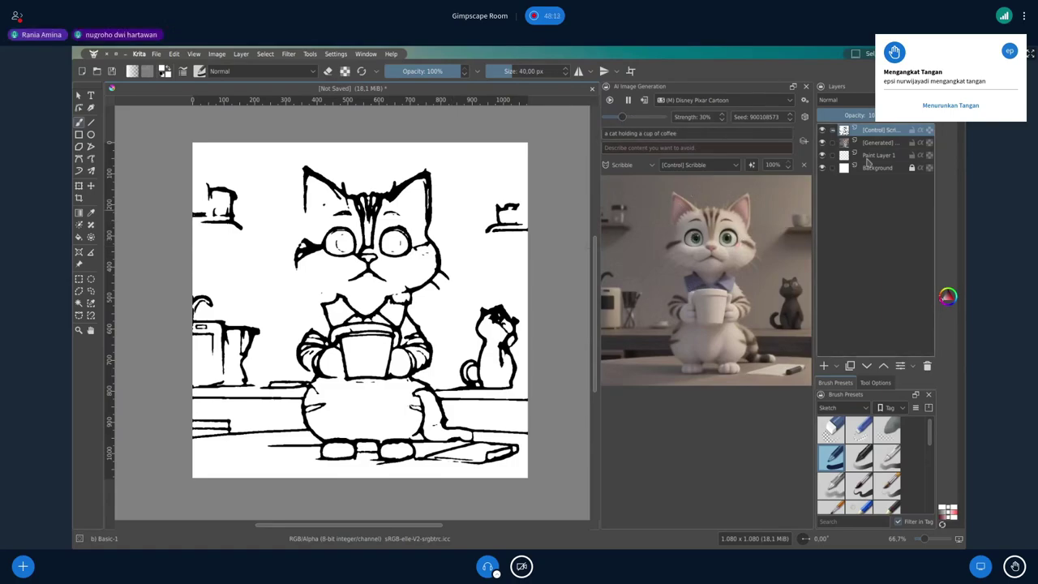
{"action": "left_click", "coordinate": [822, 130]}
{"action": "left_click", "coordinate": [822, 129]}
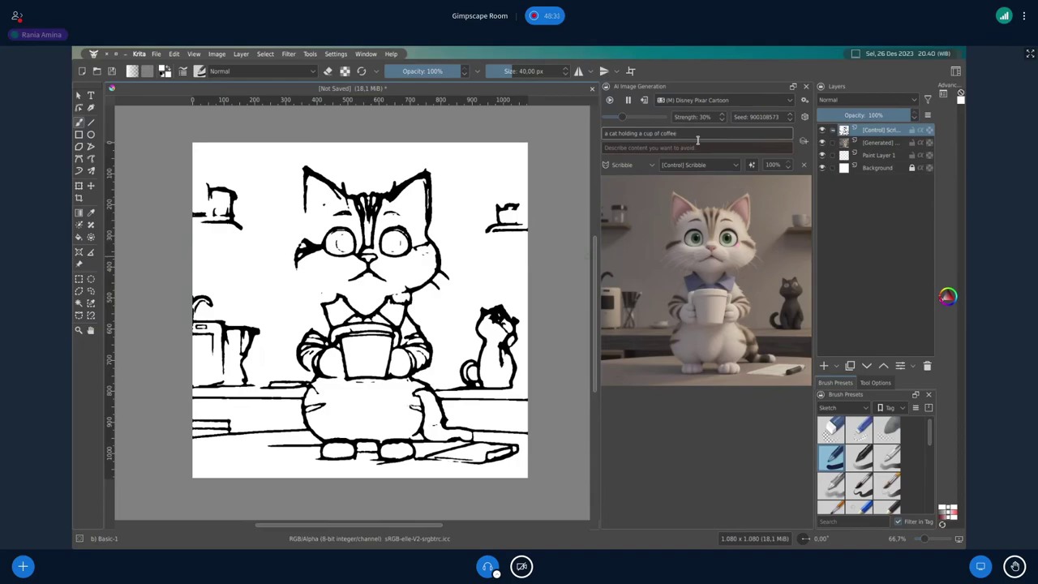
{"action": "type", "text": ",using"}
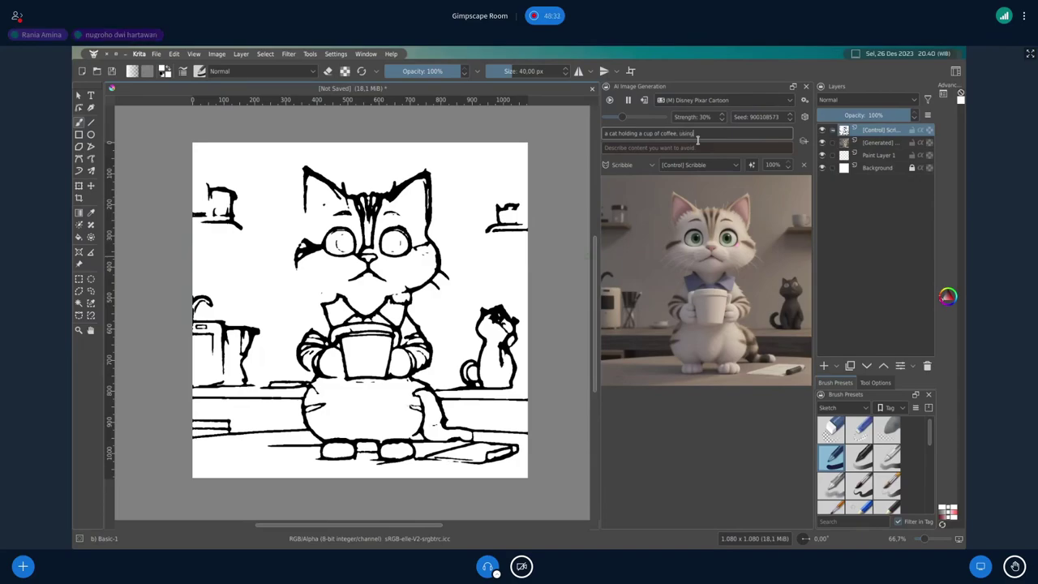
{"action": "type", "text": " gla"}
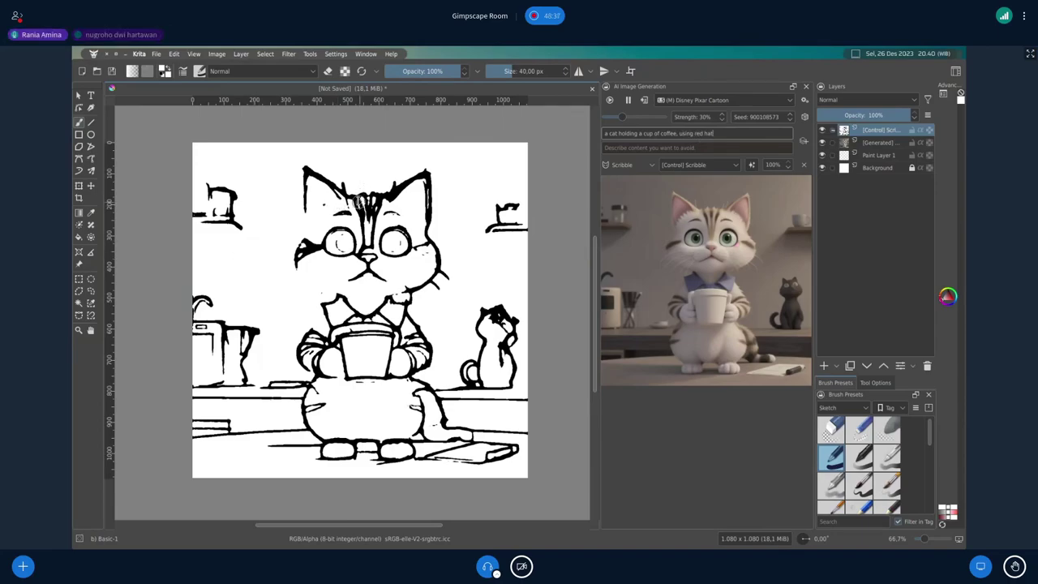
{"action": "left_click_drag", "start_coordinate": [356, 207], "coordinate": [376, 188]}
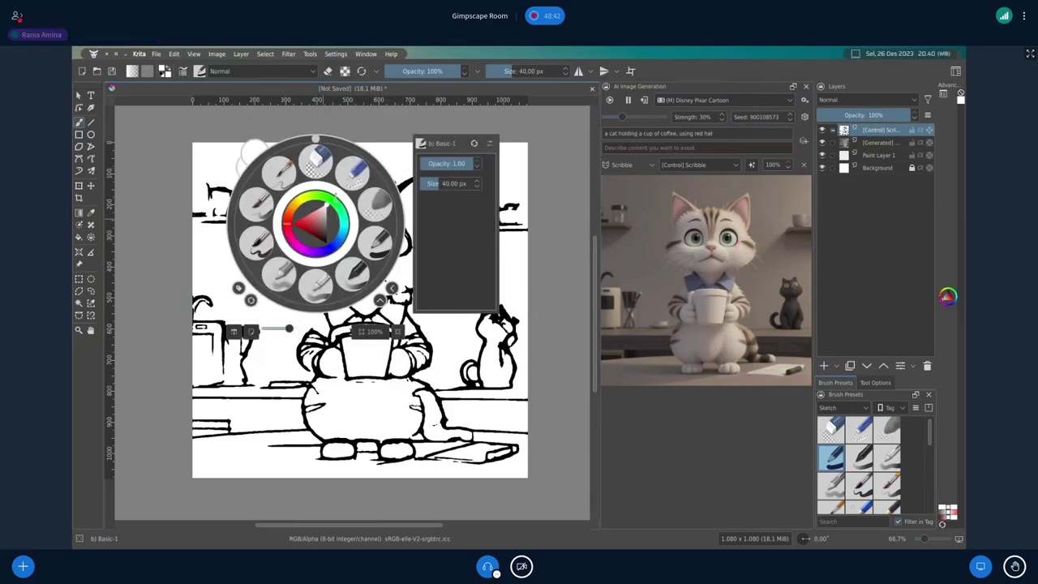
Step: Select the Basic-2 Opacity brush from the pop-up palette for sketching
{"action": "right_click", "coordinate": [318, 225]}
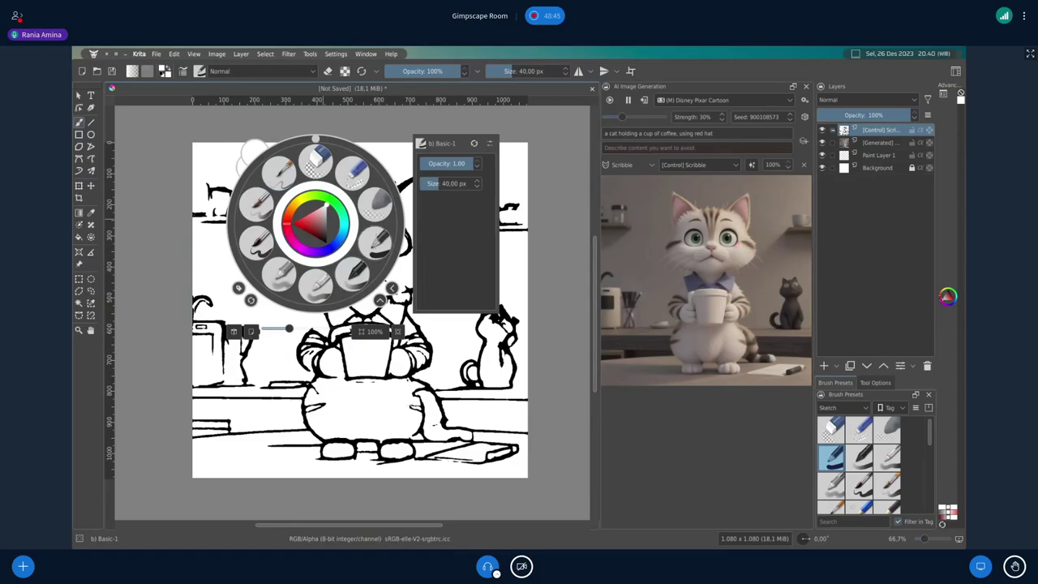
{"action": "left_click", "coordinate": [354, 271]}
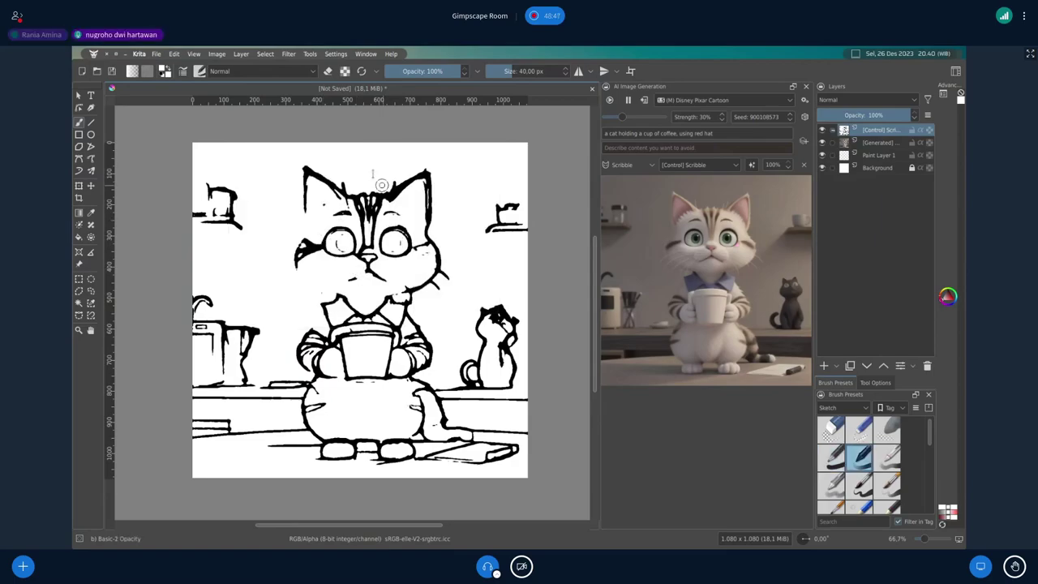
{"action": "right_click", "coordinate": [362, 205]}
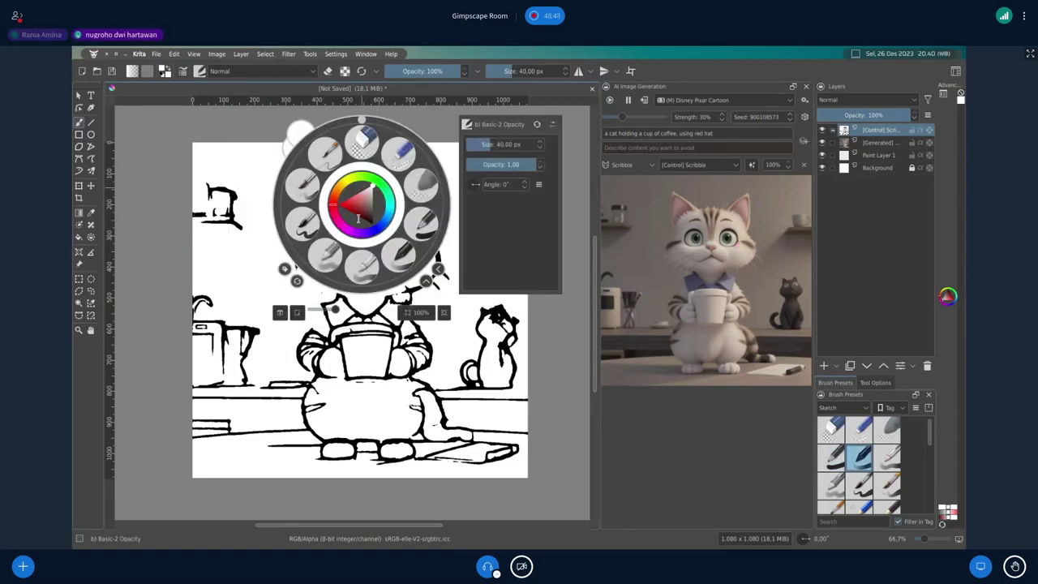
{"action": "left_click", "coordinate": [269, 237]}
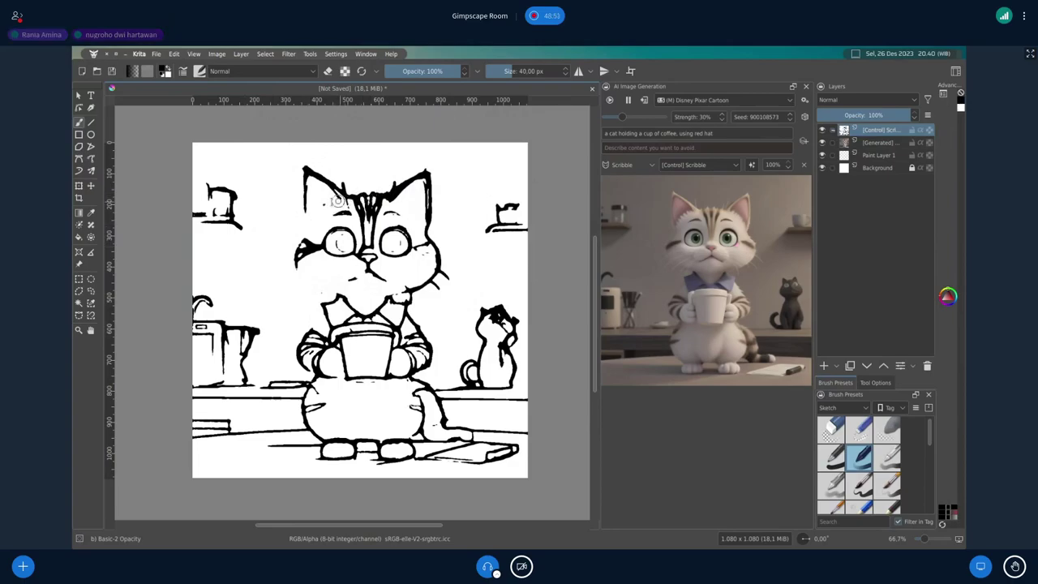
{"action": "left_click", "coordinate": [339, 201]}
{"action": "key", "text": "ctrl+z"}
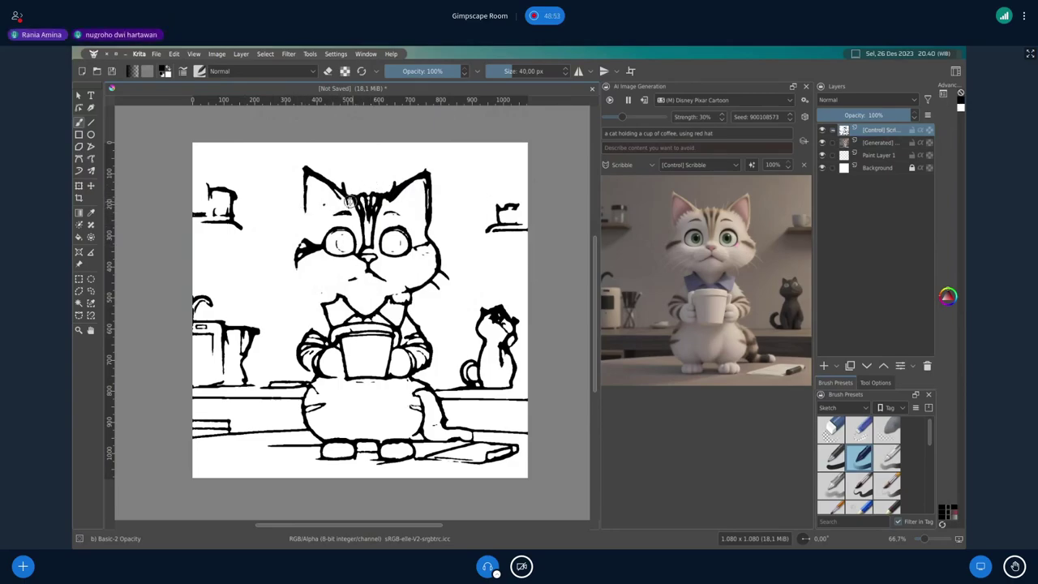
Step: Draw a wide-brimmed hat on the cat's head with a smaller brush and raise Strength to 36%
{"action": "key", "text": "bracketleft"}
{"action": "key", "text": "bracketleft"}
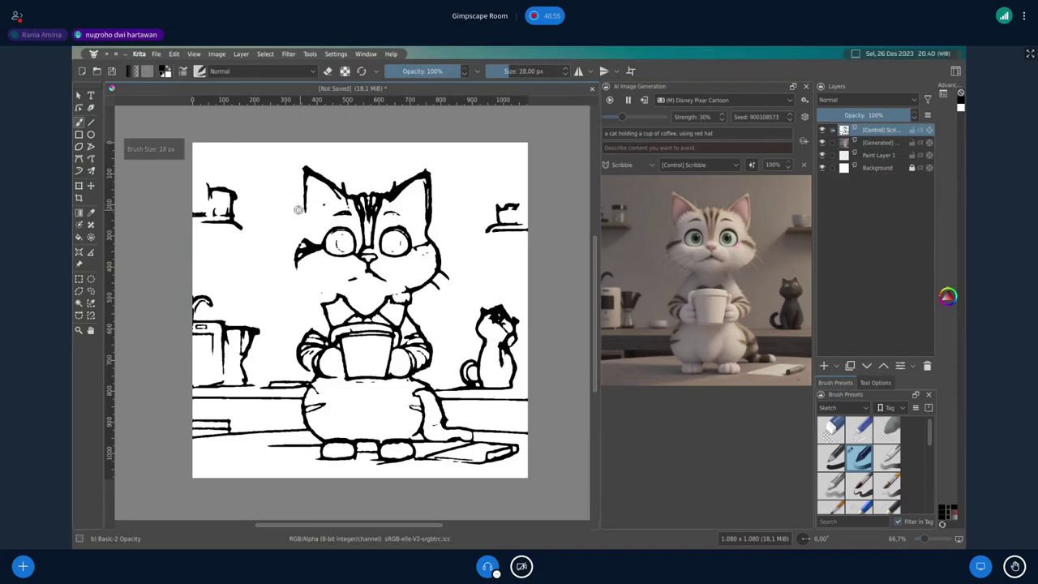
{"action": "mouse_move", "coordinate": [298, 209]}
{"action": "left_mouse_down"}
{"action": "mouse_move", "coordinate": [308, 169]}
{"action": "mouse_move", "coordinate": [428, 167]}
{"action": "mouse_move", "coordinate": [321, 202]}
{"action": "mouse_move", "coordinate": [324, 144]}
{"action": "left_mouse_up"}
{"action": "left_click_drag", "start_coordinate": [401, 143], "coordinate": [401, 168]}
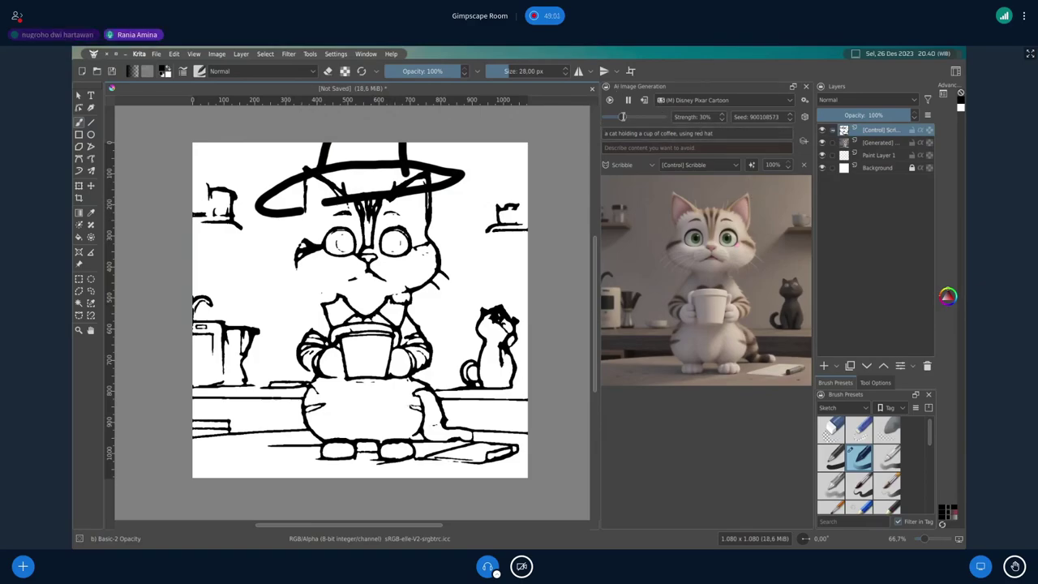
{"action": "left_click_drag", "start_coordinate": [622, 116], "coordinate": [629, 116]}
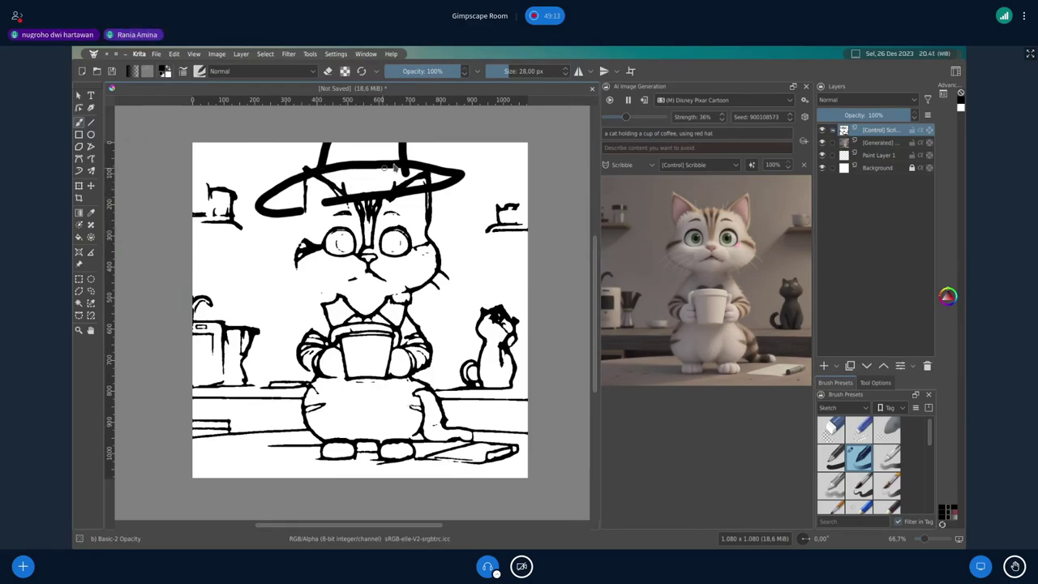
Step: Paint the sketched hat red using the pop-up palette colour
{"action": "right_click", "coordinate": [375, 203]}
{"action": "left_click", "coordinate": [370, 204]}
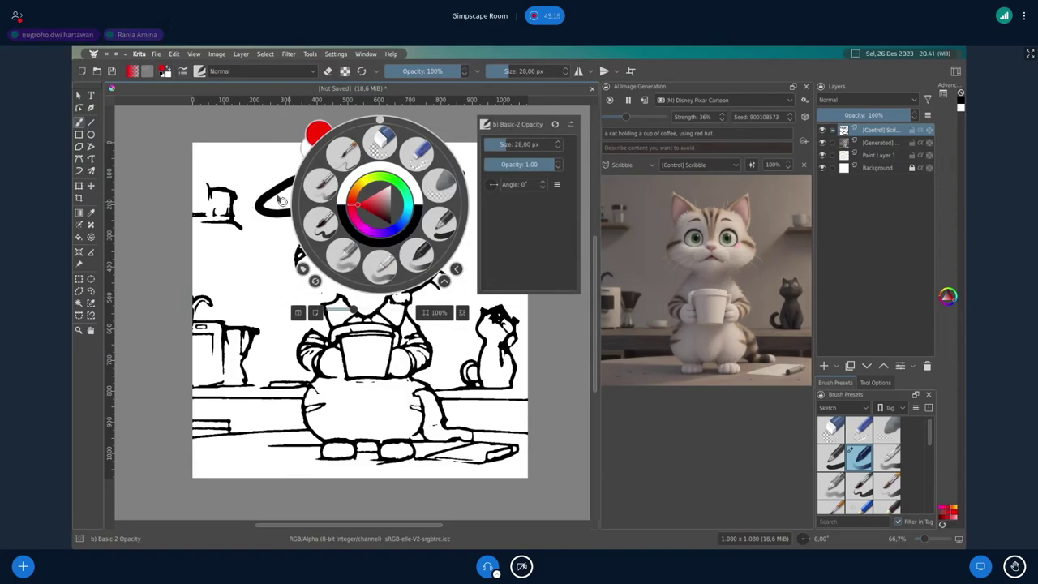
{"action": "mouse_move", "coordinate": [280, 193]}
{"action": "left_mouse_down"}
{"action": "mouse_move", "coordinate": [311, 190]}
{"action": "mouse_move", "coordinate": [307, 203]}
{"action": "mouse_move", "coordinate": [361, 151]}
{"action": "left_mouse_up"}
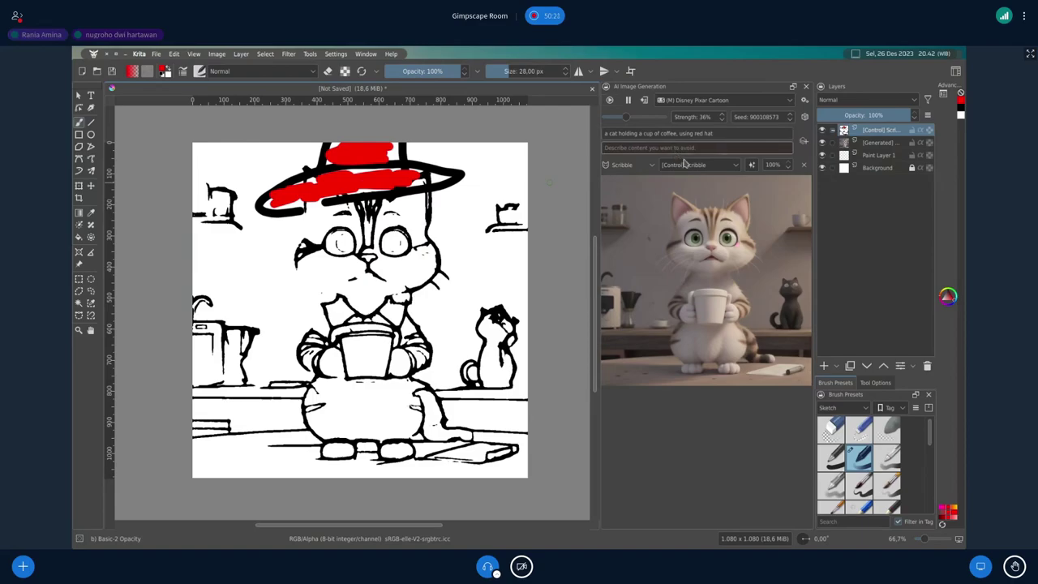
Step: Raise Strength to 80%, randomize the seed, and apply the red-hat cat result as a new layer
{"action": "left_click_drag", "start_coordinate": [627, 119], "coordinate": [653, 122]}
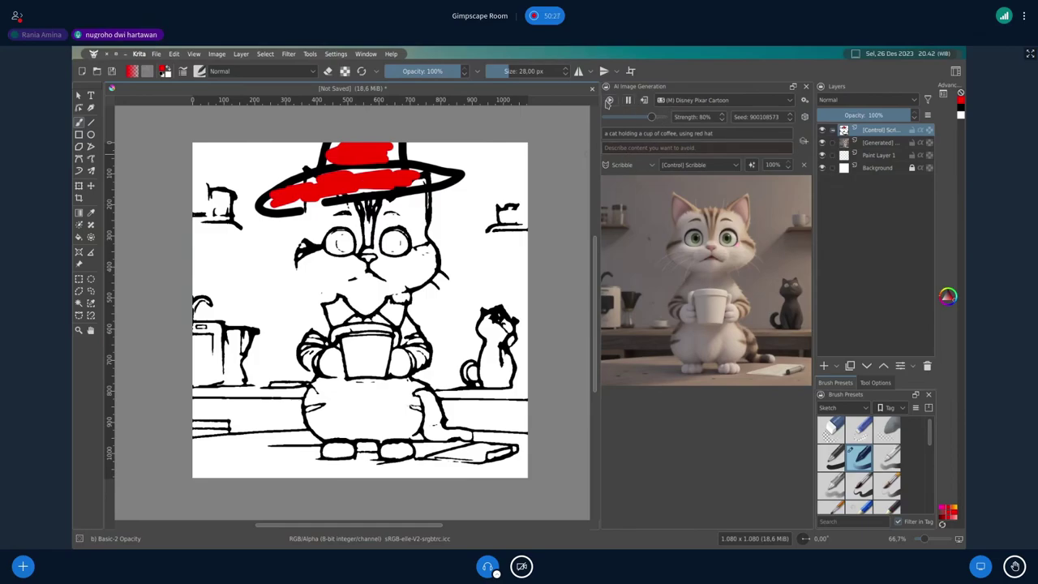
{"action": "left_click", "coordinate": [609, 102]}
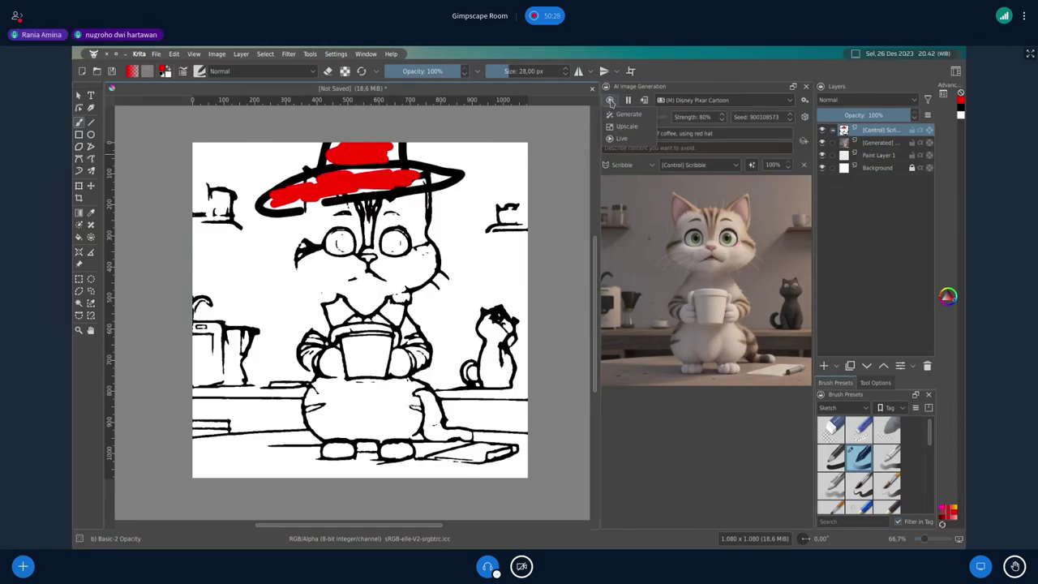
{"action": "left_click", "coordinate": [609, 102]}
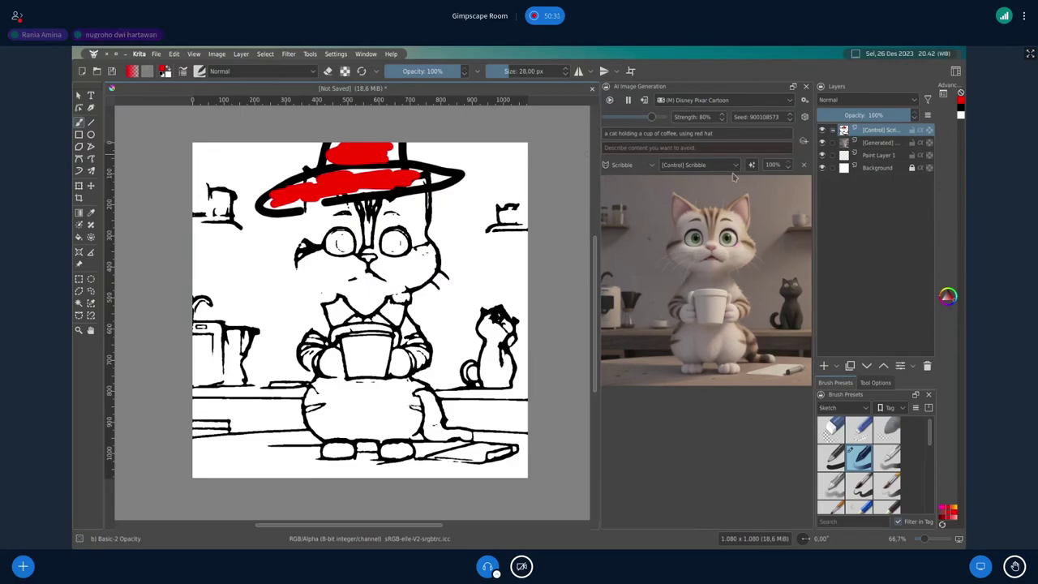
{"action": "left_click", "coordinate": [805, 117]}
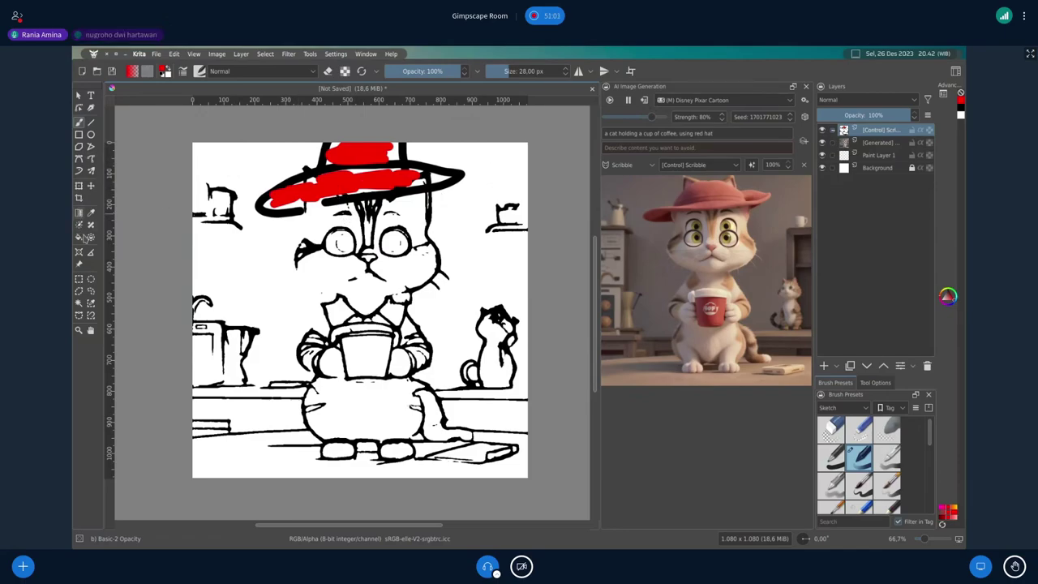
{"action": "left_click", "coordinate": [645, 100]}
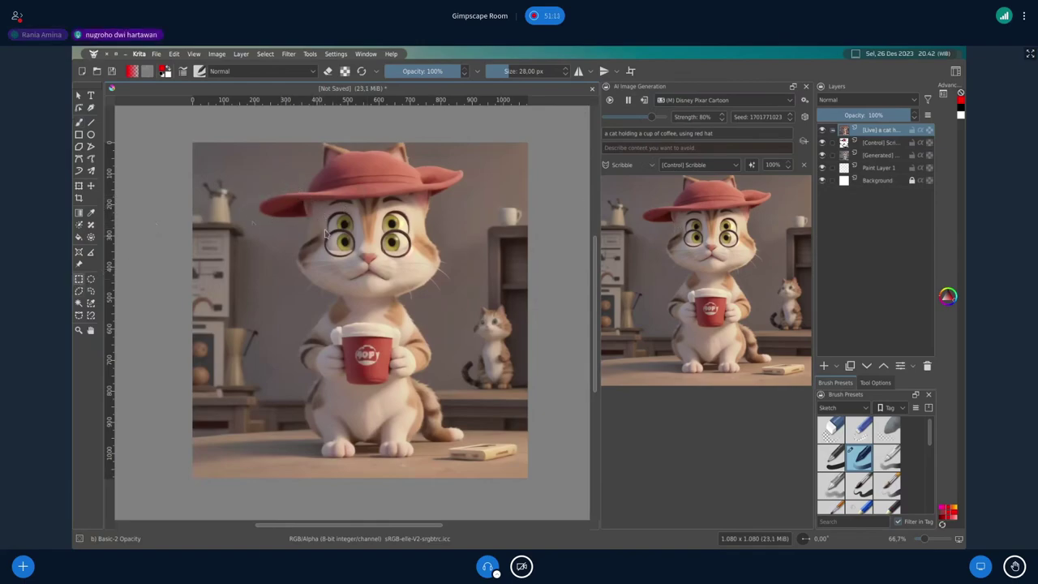
Step: Switch to Generate mode, select a rectangle over the cat's eyes, and start retyping the prompt as 'fix double eye'
{"action": "left_click", "coordinate": [627, 99]}
{"action": "left_click", "coordinate": [610, 99]}
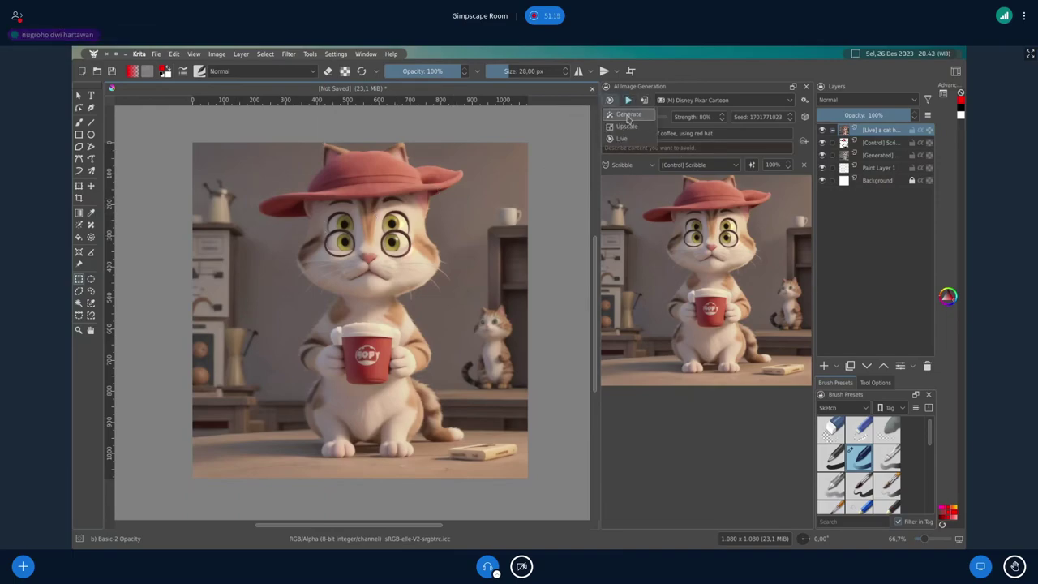
{"action": "left_click", "coordinate": [627, 116]}
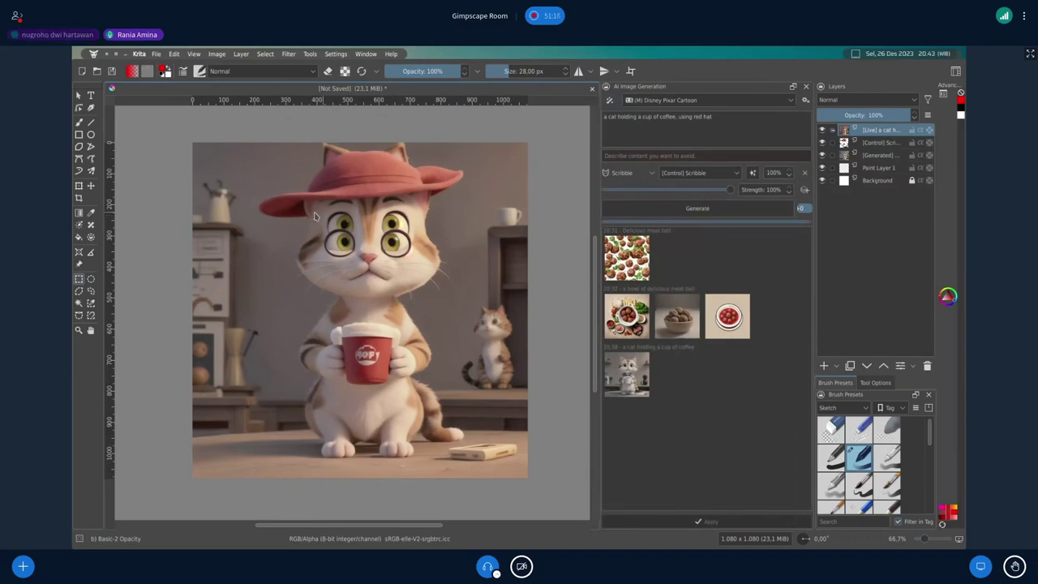
{"action": "left_click_drag", "start_coordinate": [309, 204], "coordinate": [429, 263]}
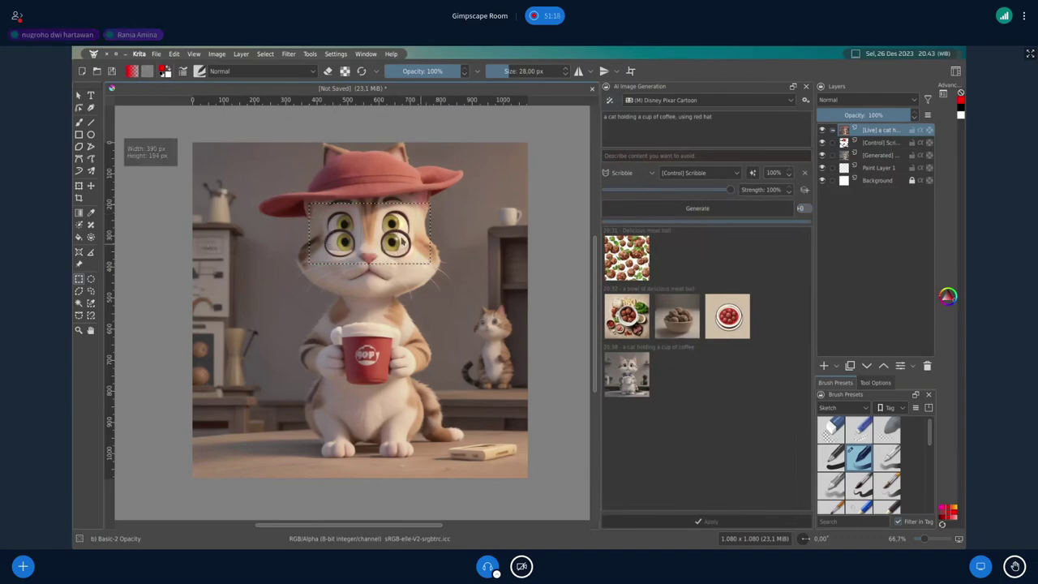
{"action": "left_click_drag", "start_coordinate": [725, 121], "coordinate": [597, 103]}
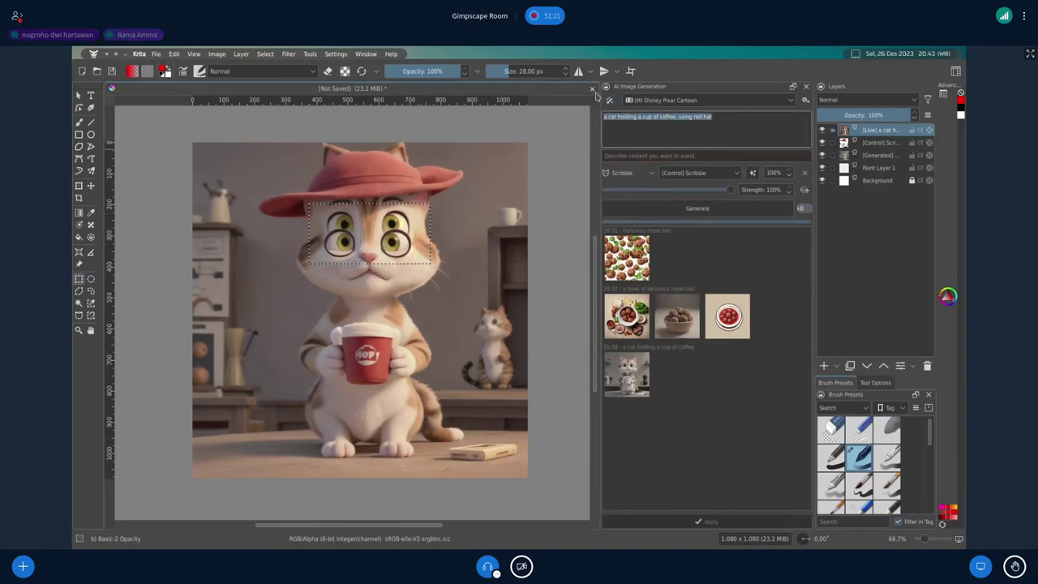
{"action": "type", "text": "h"}
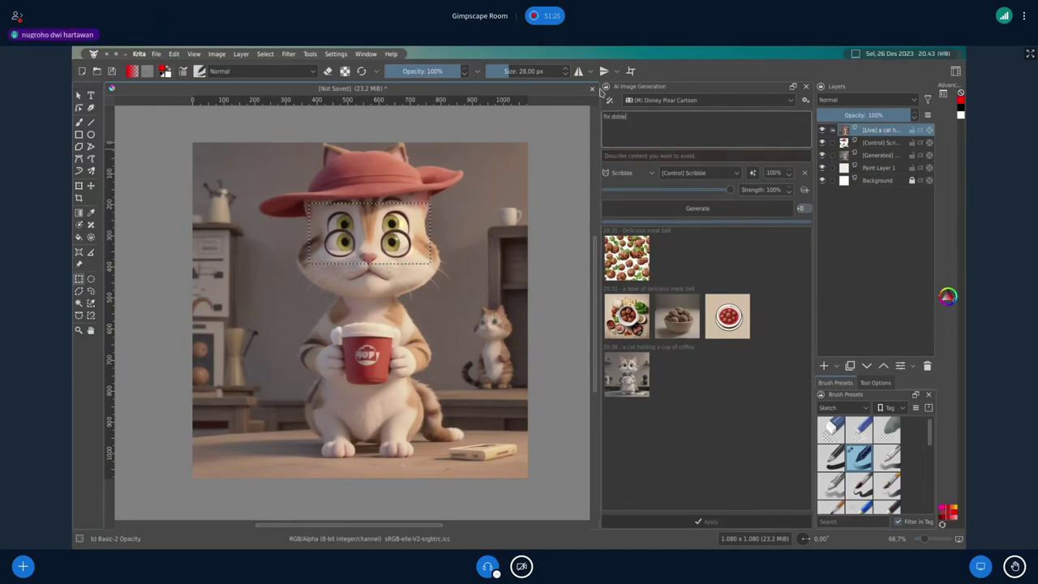
{"action": "type", "text": "ubl"}
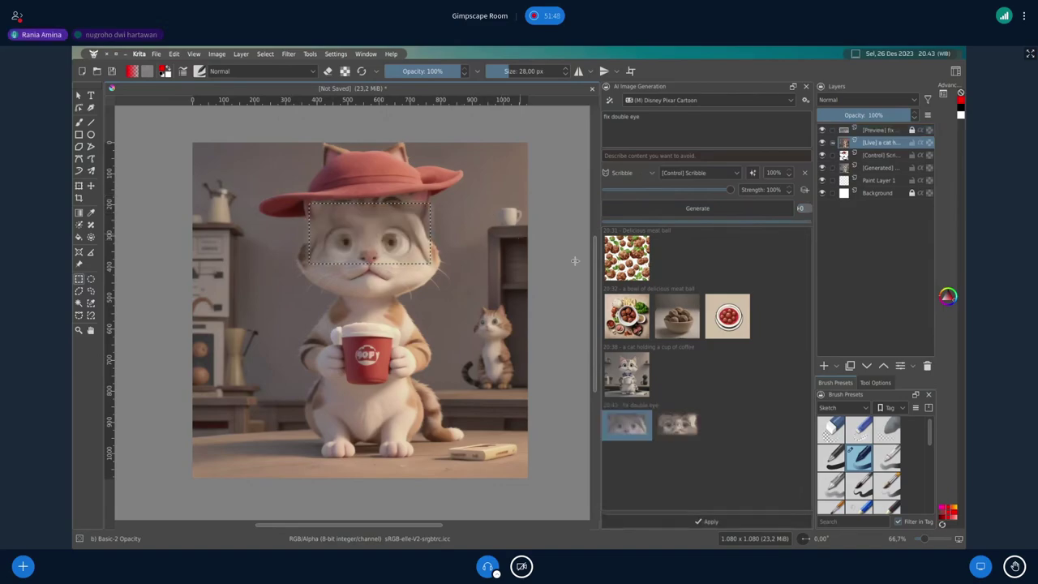
Step: Compare the two 'fix double eye' variants on the cat's face, then deselect the eye area
{"action": "left_click", "coordinate": [673, 425]}
{"action": "left_click", "coordinate": [644, 424]}
{"action": "left_click", "coordinate": [687, 424]}
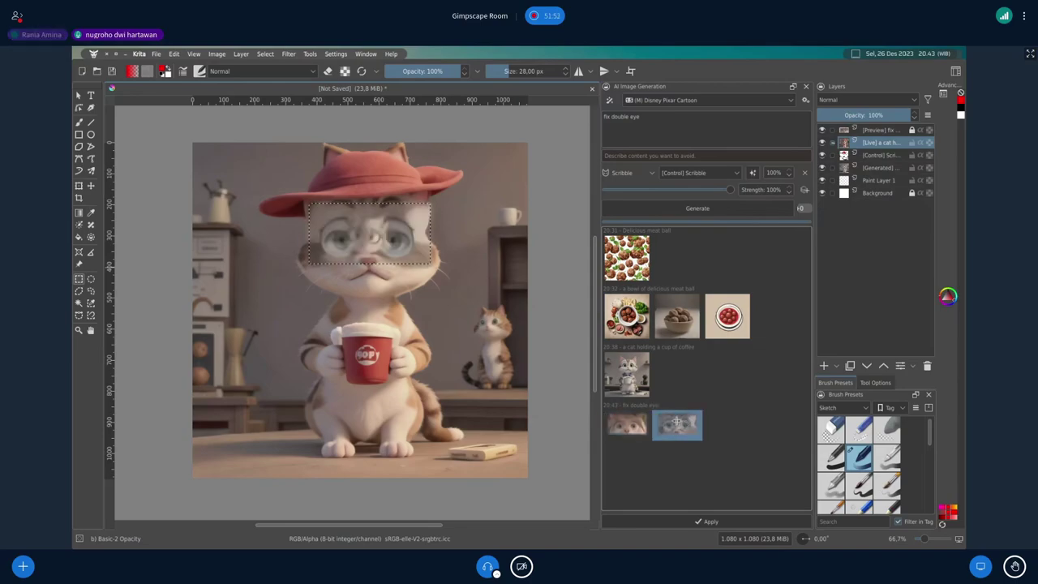
{"action": "left_click", "coordinate": [640, 417]}
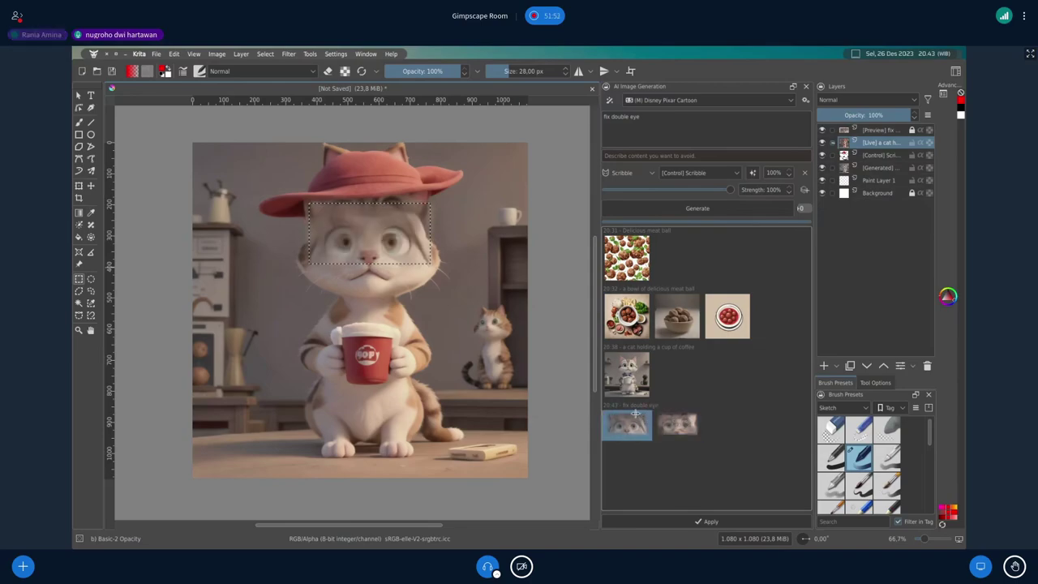
{"action": "left_click", "coordinate": [475, 250]}
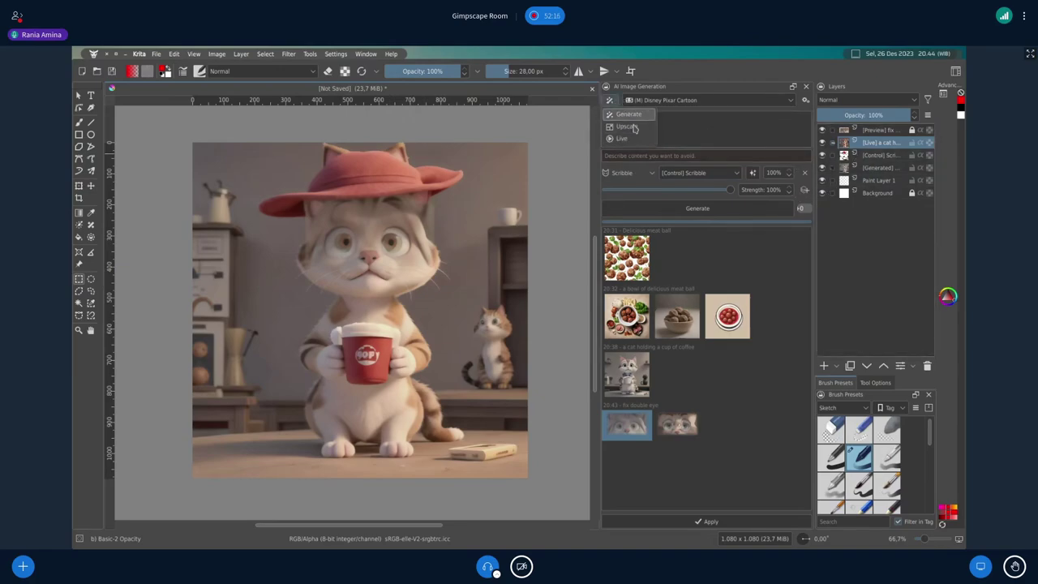
Step: Switch the AI docker's control layer type from Scribble to Pose
{"action": "left_click", "coordinate": [641, 177]}
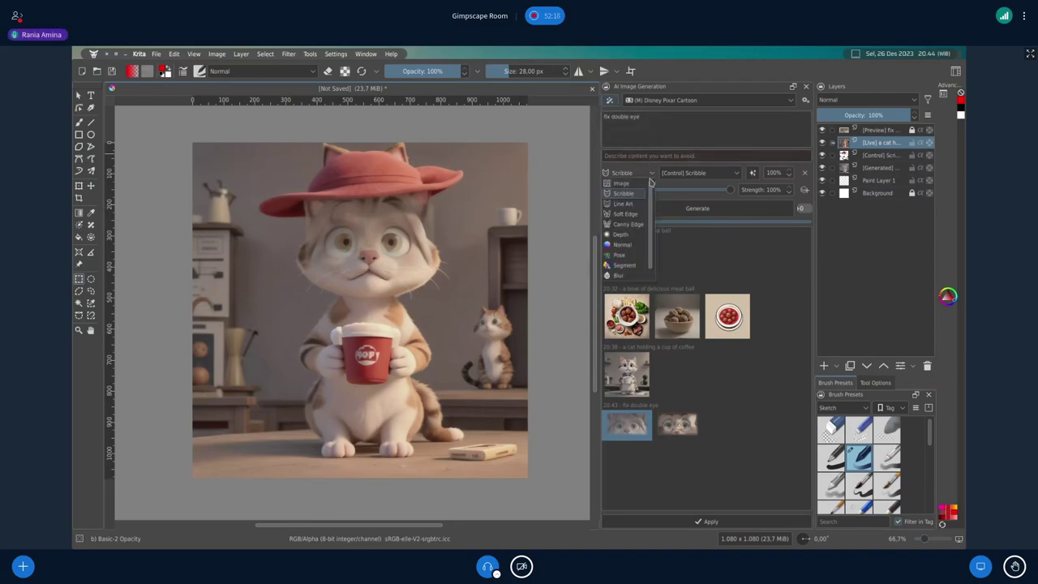
{"action": "left_click", "coordinate": [625, 258]}
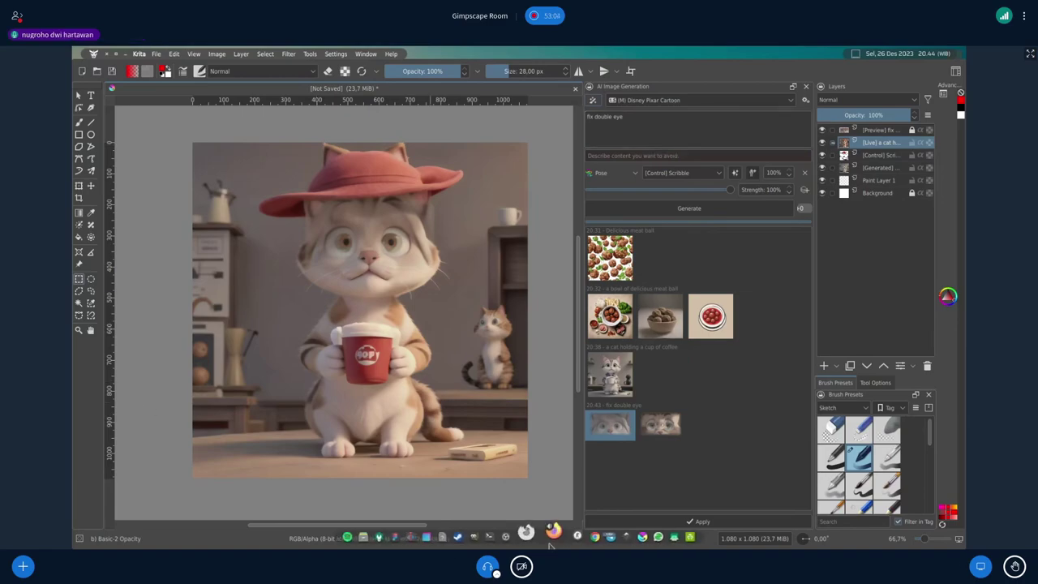
{"action": "left_click", "coordinate": [805, 99]}
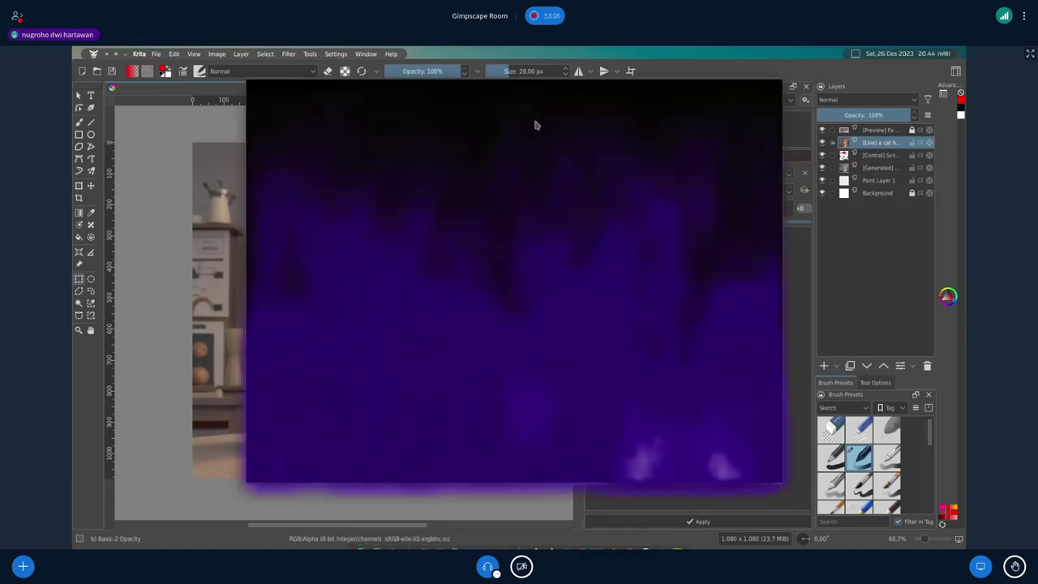
{"action": "left_click", "coordinate": [270, 91]}
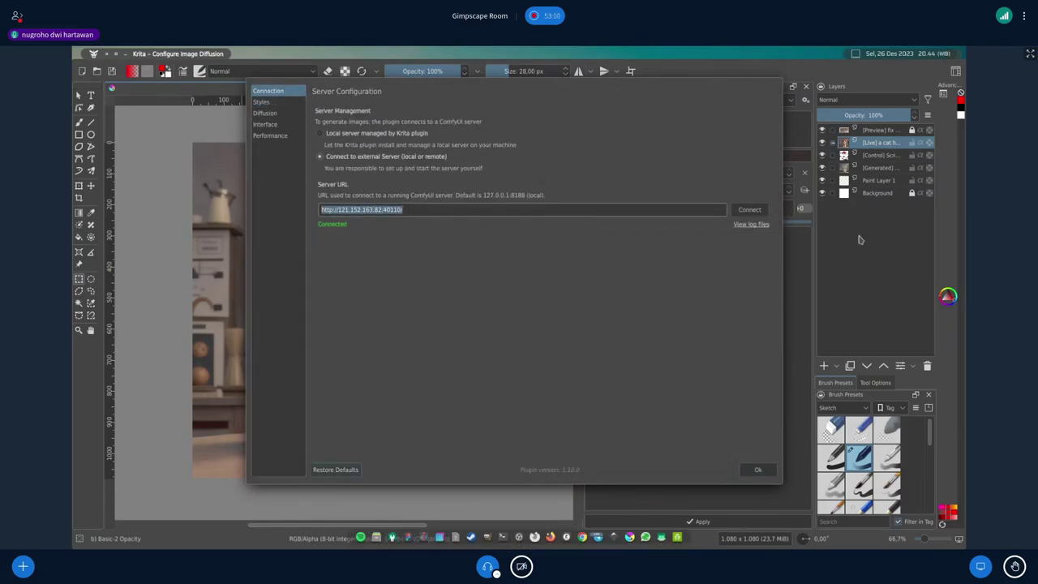
{"action": "left_click", "coordinate": [769, 473]}
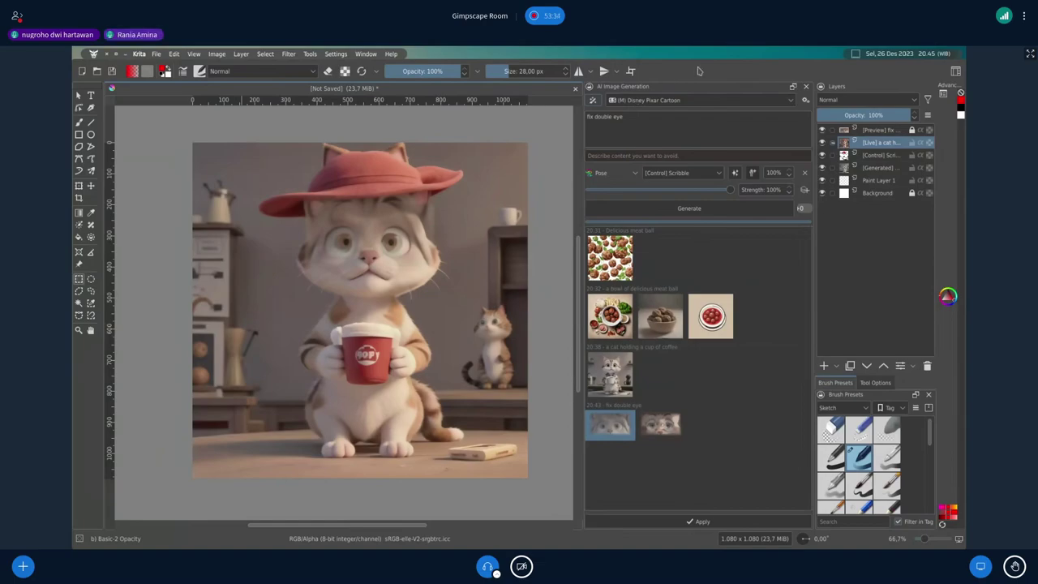
Step: Minimize the Krita window to the desktop
{"action": "left_click", "coordinate": [126, 55]}
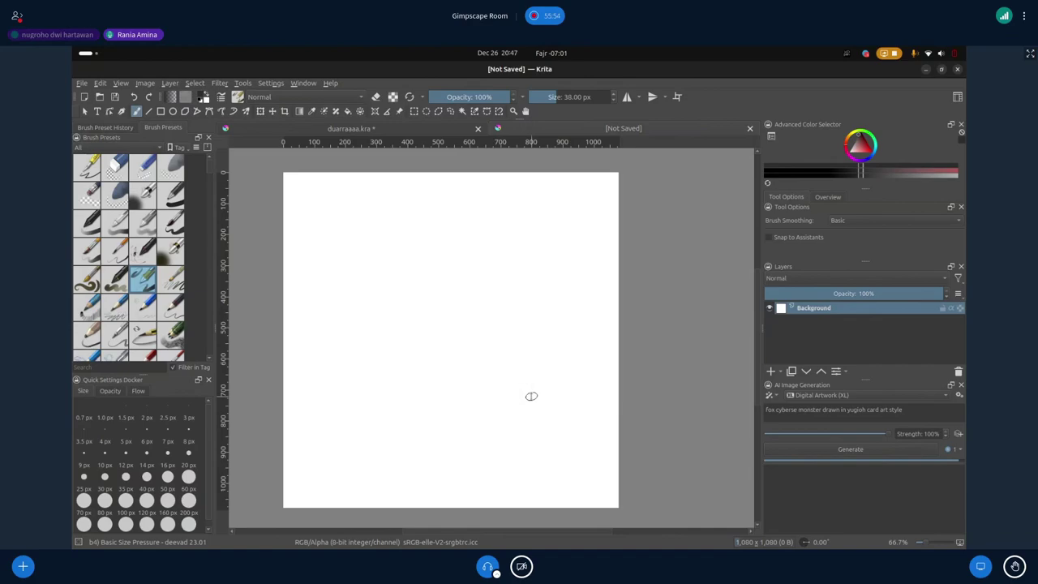
Step: Keep the Digital Artwork (XL) style and zoom in and out on the fox monster preview
{"action": "left_click", "coordinate": [832, 397]}
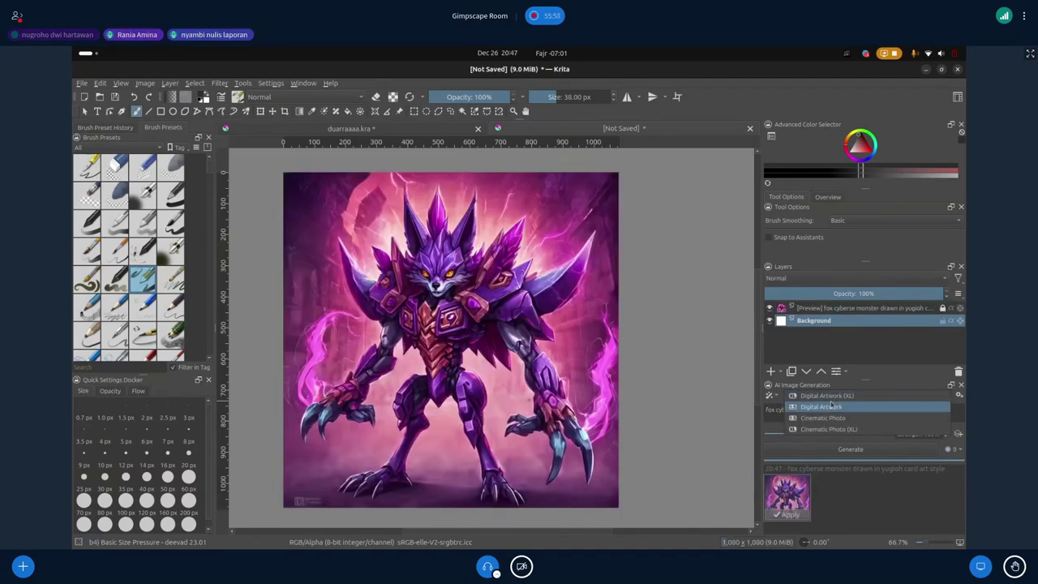
{"action": "left_click", "coordinate": [885, 384]}
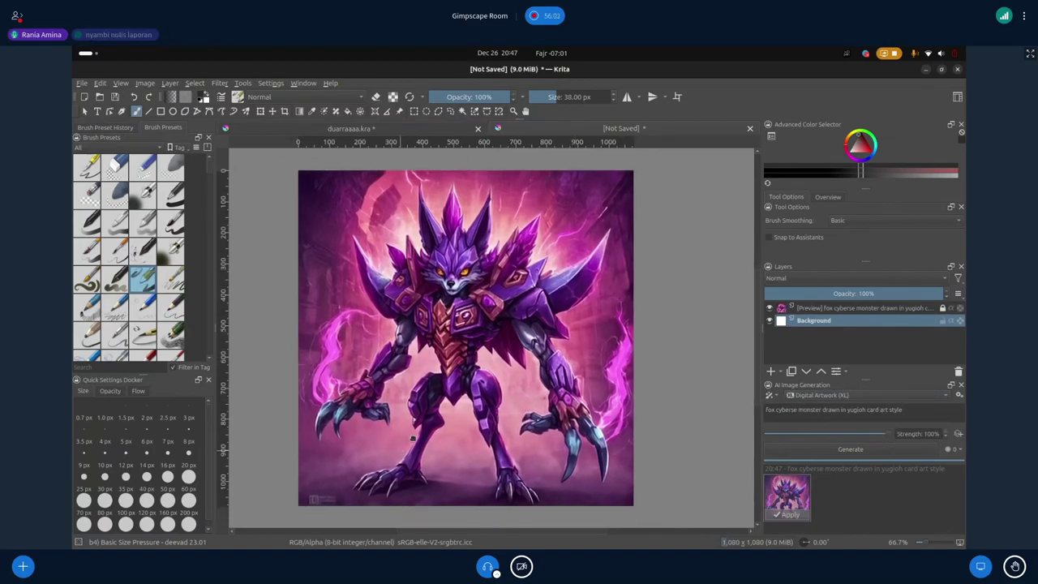
{"action": "scroll", "coordinate": [412, 438], "scroll_direction": "up", "scroll_amount": 1}
{"action": "scroll", "coordinate": [503, 429], "scroll_direction": "up", "scroll_amount": 5}
{"action": "scroll", "coordinate": [478, 431], "scroll_direction": "up", "scroll_amount": 2}
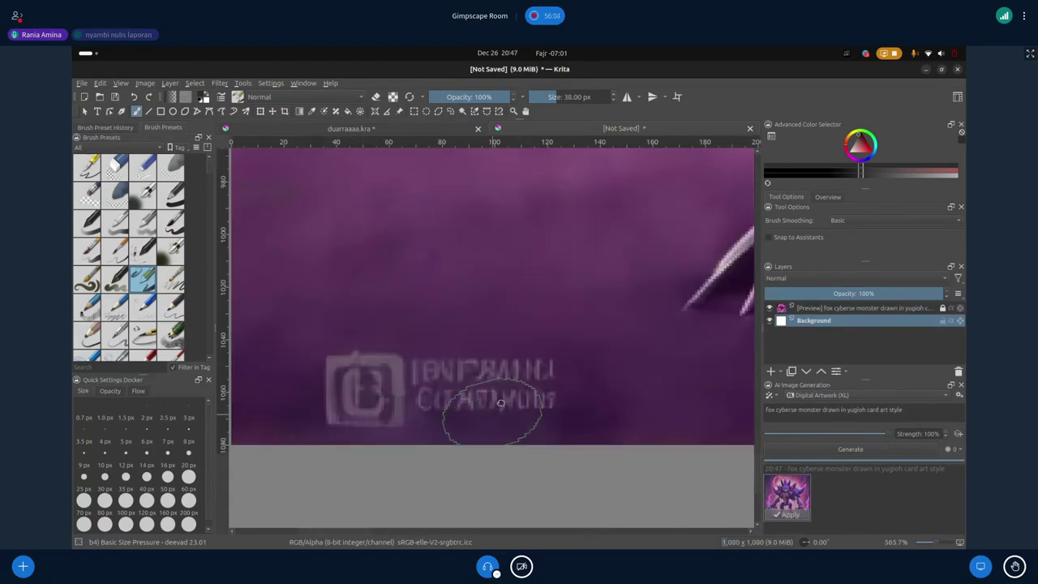
{"action": "scroll", "coordinate": [430, 462], "scroll_direction": "down", "scroll_amount": 5}
{"action": "scroll", "coordinate": [405, 478], "scroll_direction": "down", "scroll_amount": 1}
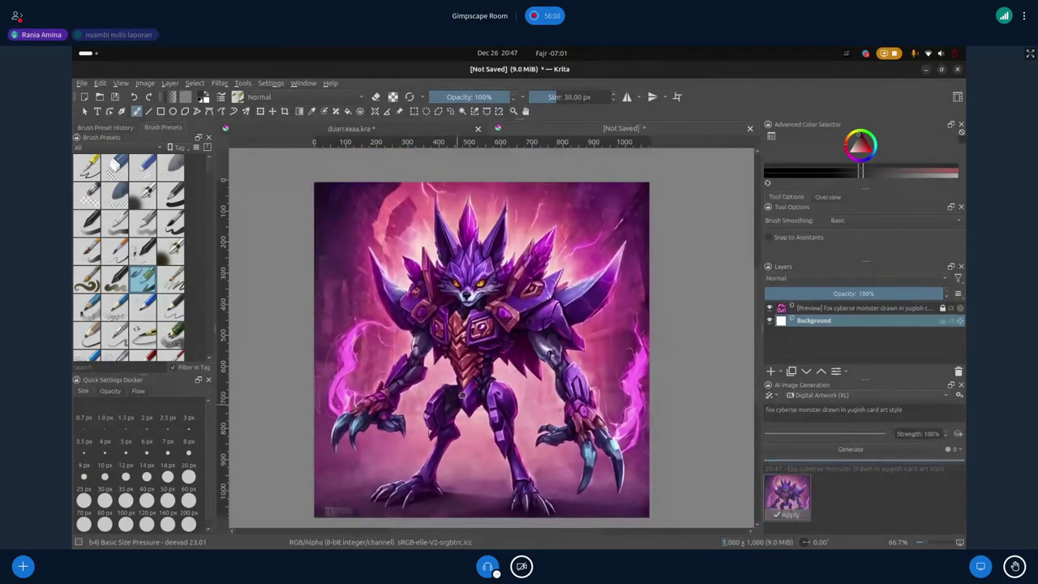
{"action": "scroll", "coordinate": [461, 395], "scroll_direction": "down", "scroll_amount": 1}
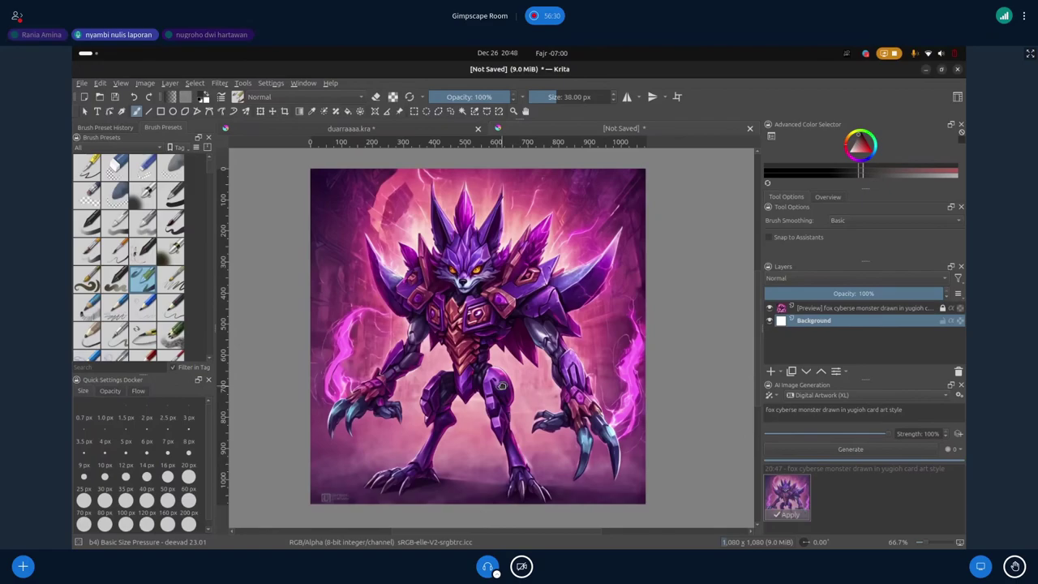
{"action": "left_click", "coordinate": [885, 396]}
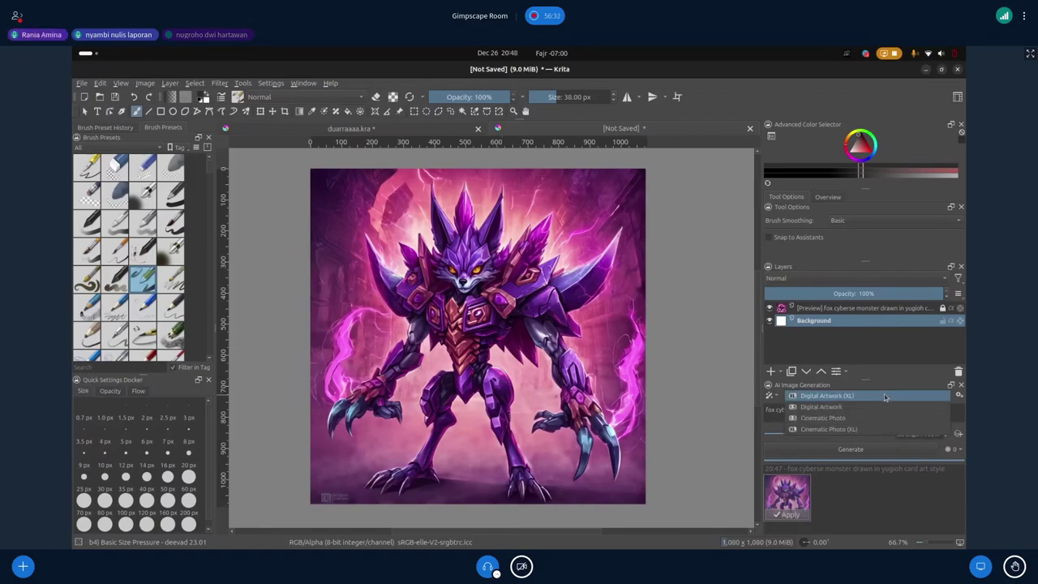
{"action": "left_click", "coordinate": [883, 372]}
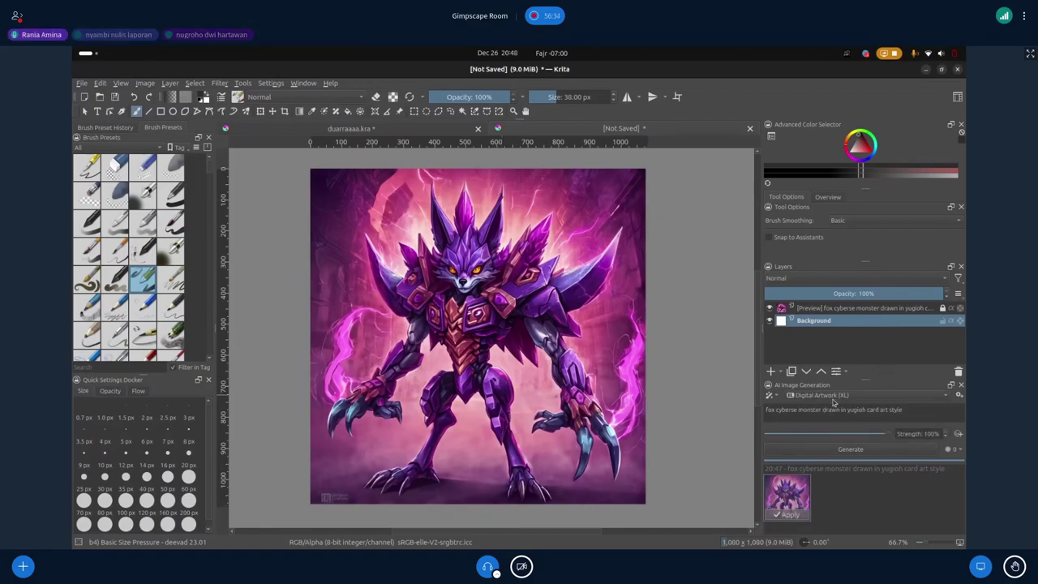
Step: Zoom to 800% on the image's lower-left corner to inspect the watermark
{"action": "scroll", "coordinate": [389, 454], "scroll_direction": "up", "scroll_amount": 3}
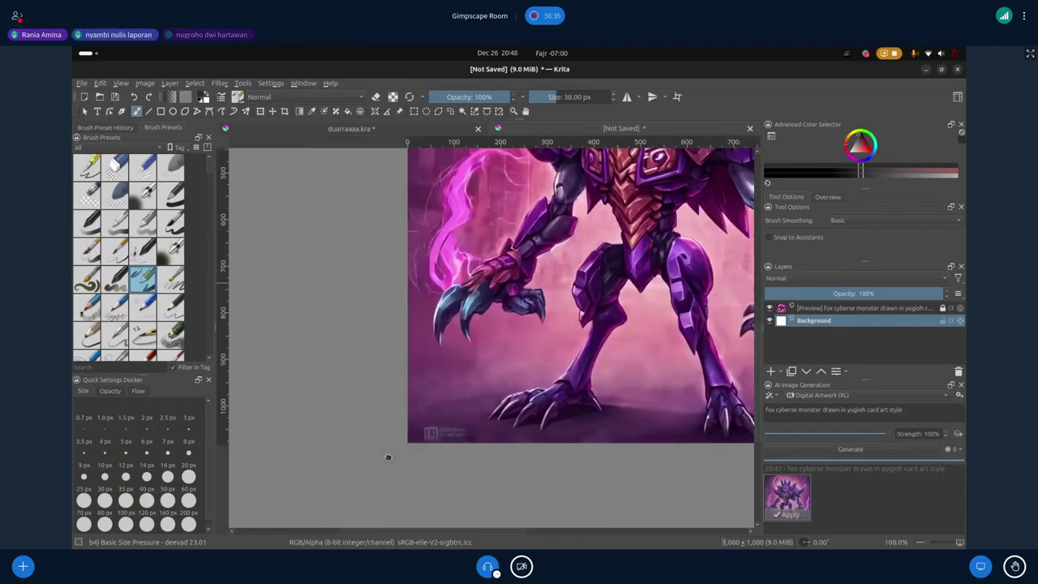
{"action": "scroll", "coordinate": [477, 382], "scroll_direction": "up", "scroll_amount": 2}
{"action": "scroll", "coordinate": [478, 382], "scroll_direction": "up", "scroll_amount": 2}
{"action": "scroll", "coordinate": [477, 382], "scroll_direction": "up", "scroll_amount": 1}
{"action": "scroll", "coordinate": [486, 385], "scroll_direction": "up", "scroll_amount": 1}
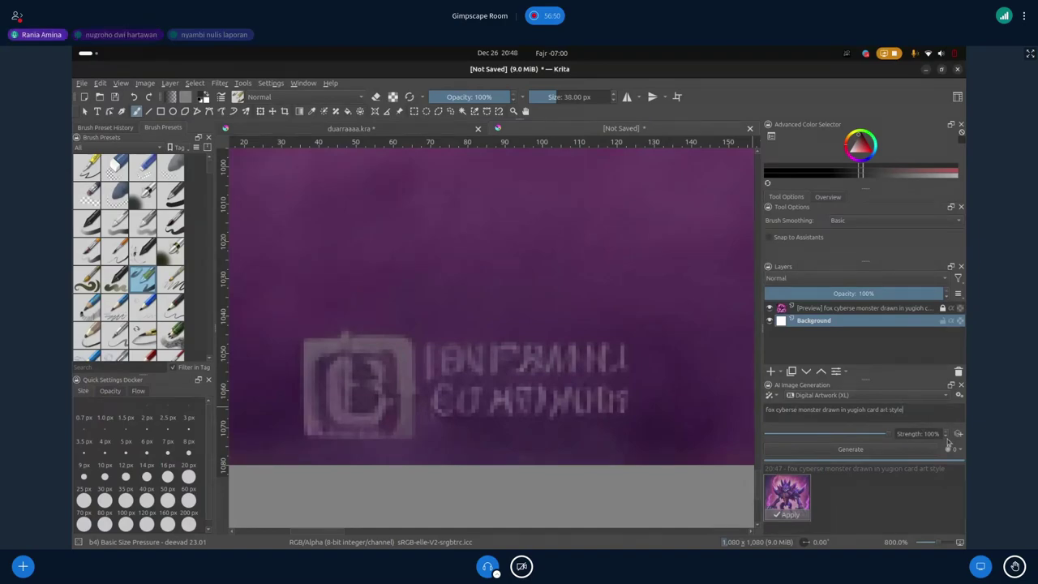
Step: Set Negative Prompt to Show in the Image Diffusion Interface settings and focus that field
{"action": "left_click", "coordinate": [959, 395]}
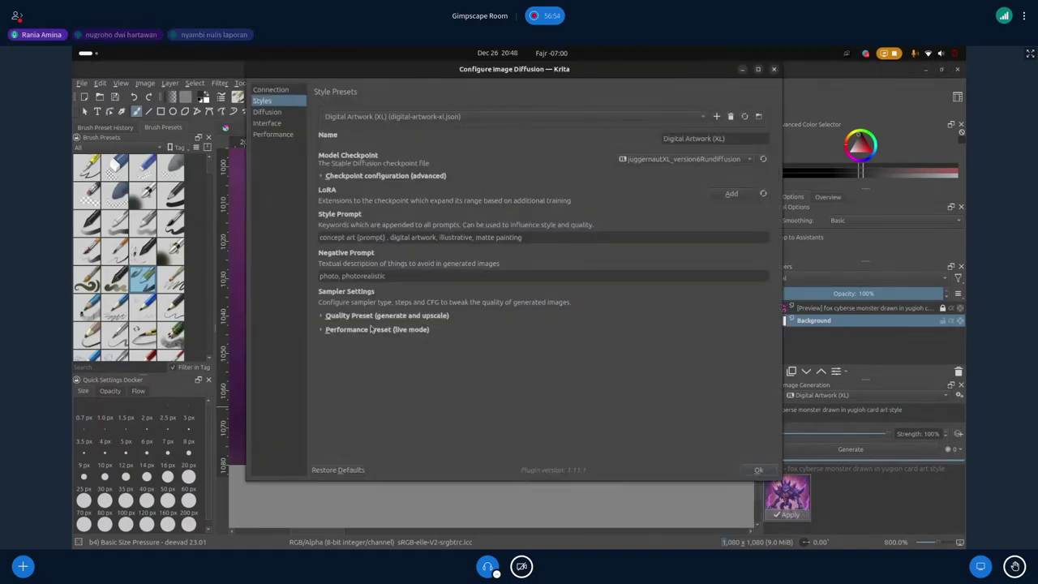
{"action": "left_click", "coordinate": [275, 124]}
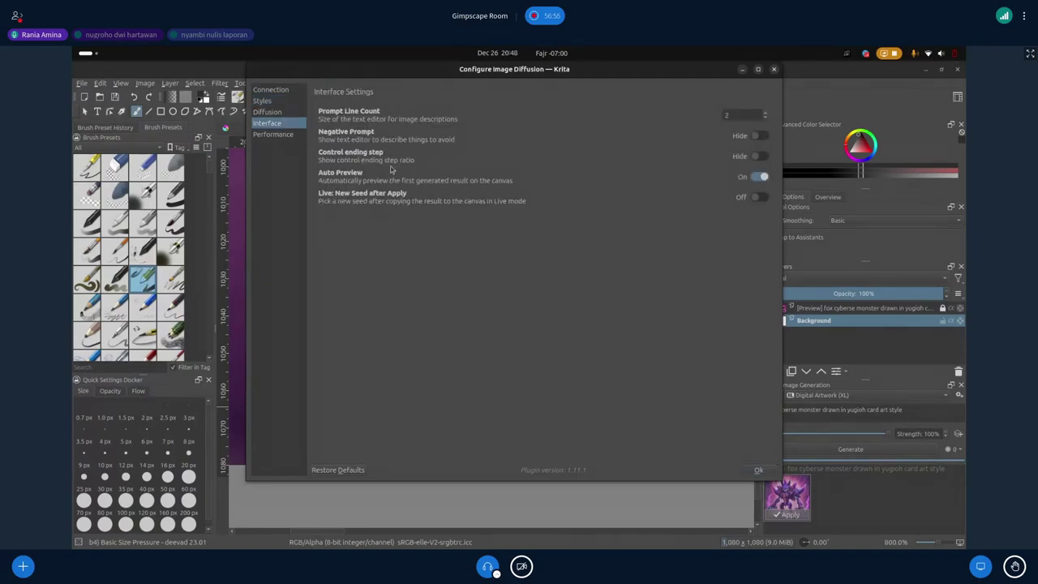
{"action": "left_click", "coordinate": [759, 135]}
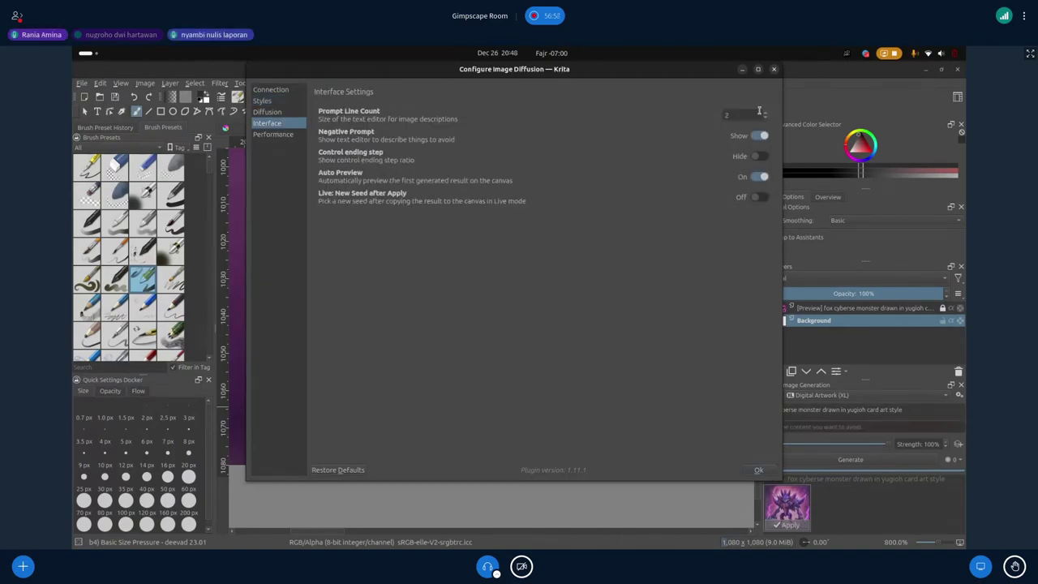
{"action": "left_click", "coordinate": [774, 72]}
{"action": "left_click", "coordinate": [811, 426]}
Step: Enter 'watermark' as the negative prompt, zoom out, and preview the new orange mech fox
{"action": "type", "text": "wa"}
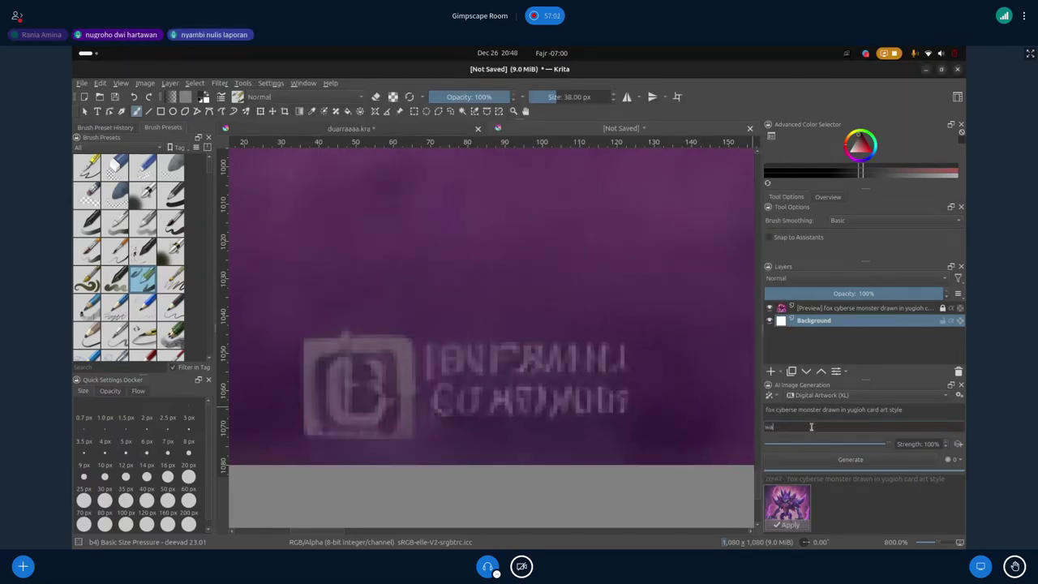
{"action": "type", "text": "termark"}
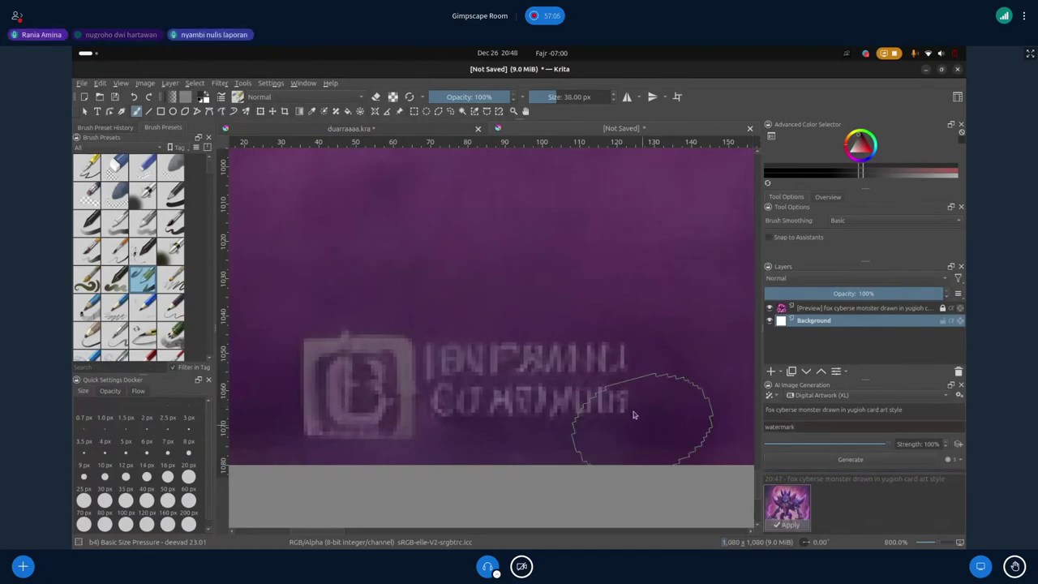
{"action": "scroll", "coordinate": [633, 411], "scroll_direction": "down", "scroll_amount": 10}
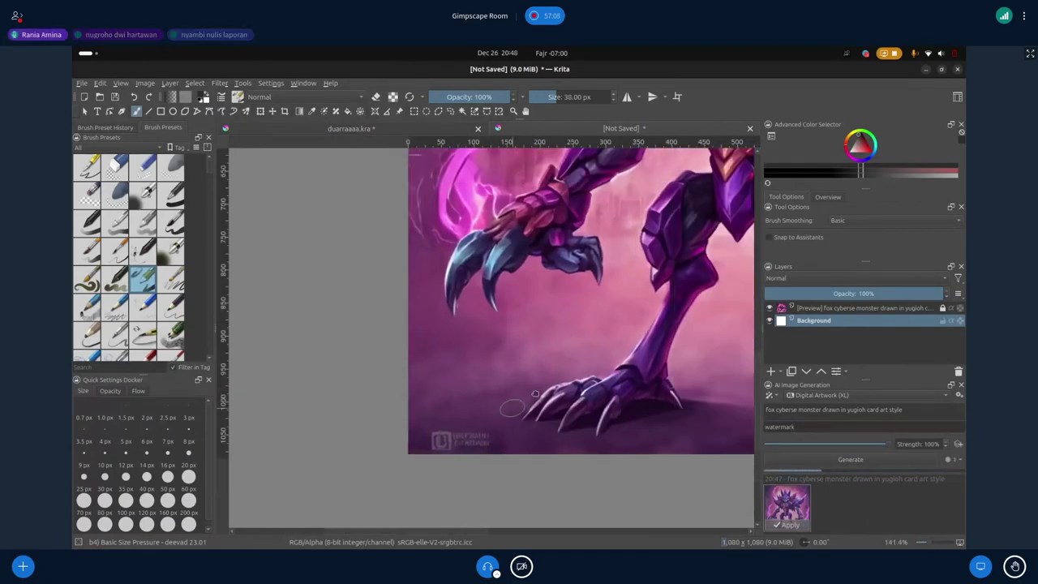
{"action": "scroll", "coordinate": [535, 393], "scroll_direction": "down", "scroll_amount": 3}
{"action": "scroll", "coordinate": [519, 393], "scroll_direction": "down", "scroll_amount": 3}
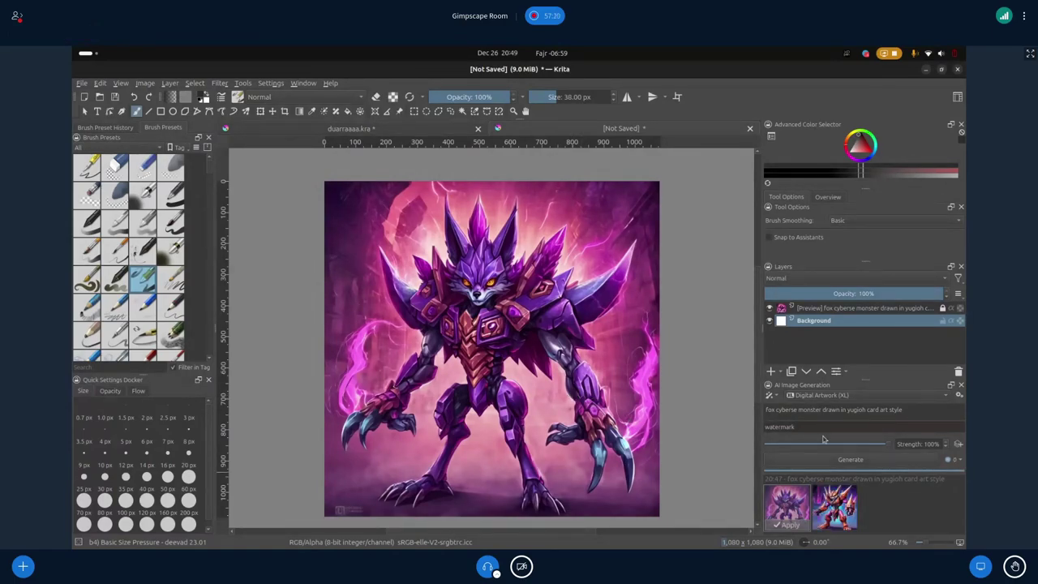
{"action": "left_click", "coordinate": [835, 506]}
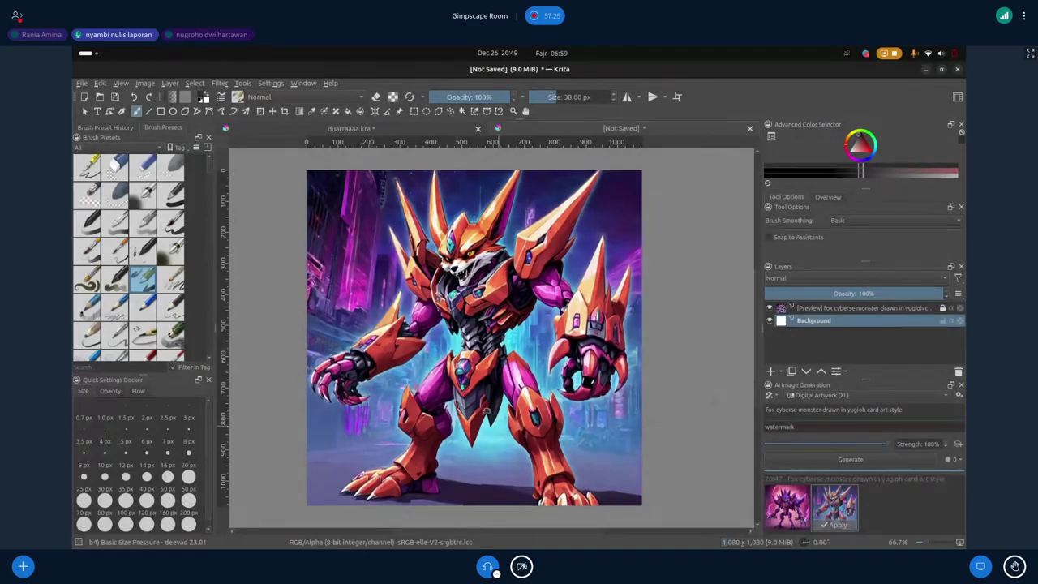
{"action": "scroll", "coordinate": [608, 433], "scroll_direction": "up", "scroll_amount": 3}
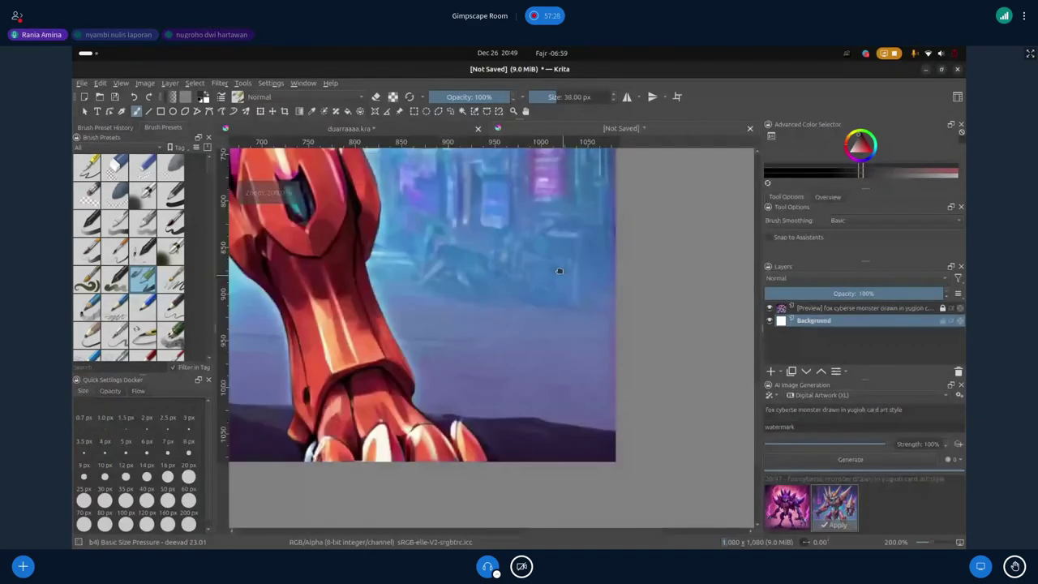
{"action": "scroll", "coordinate": [559, 271], "scroll_direction": "down", "scroll_amount": 3}
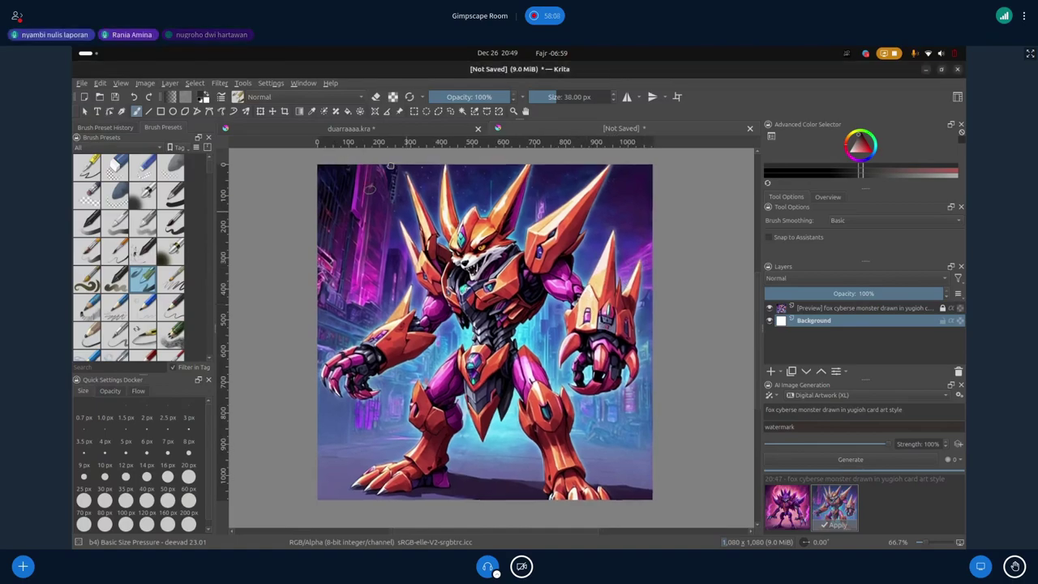
Step: Attempt to transform the fox preview layer, then wait and quit frozen Krita from the dock
{"action": "left_click", "coordinate": [259, 111]}
{"action": "left_click", "coordinate": [830, 310]}
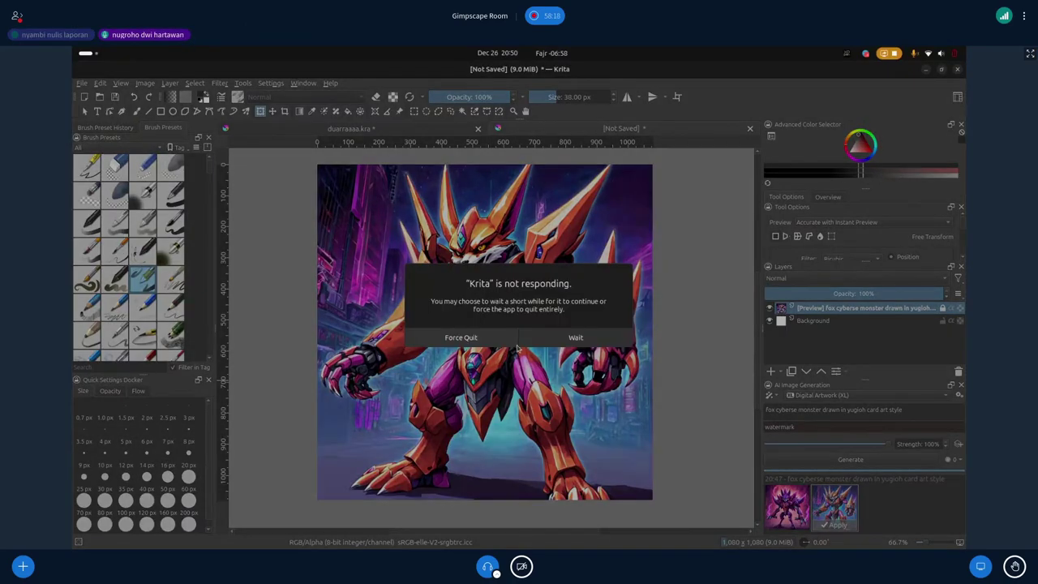
{"action": "left_click", "coordinate": [576, 337]}
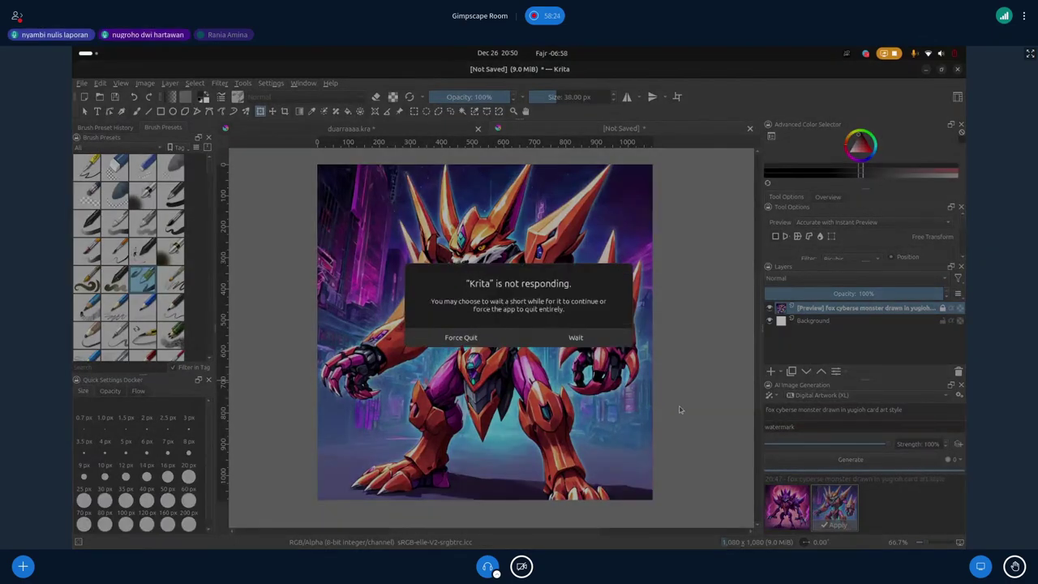
{"action": "left_click", "coordinate": [585, 341]}
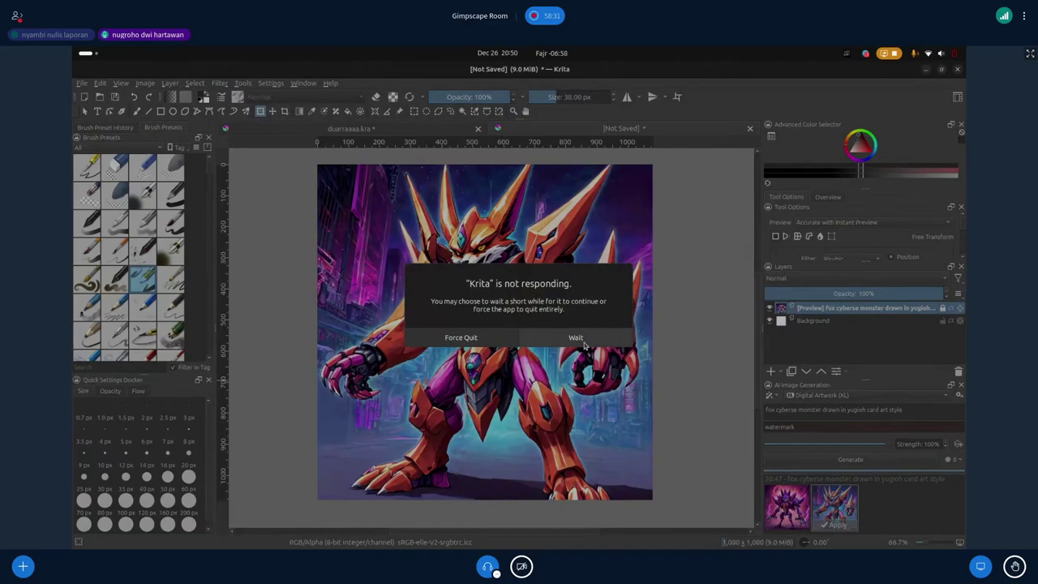
{"action": "left_click", "coordinate": [583, 339]}
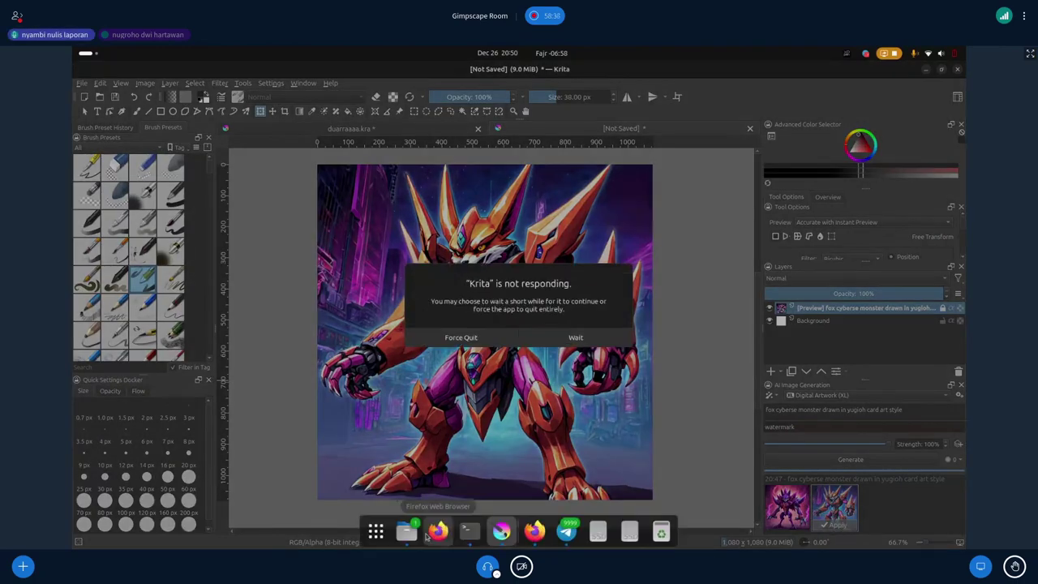
{"action": "right_click", "coordinate": [405, 518]}
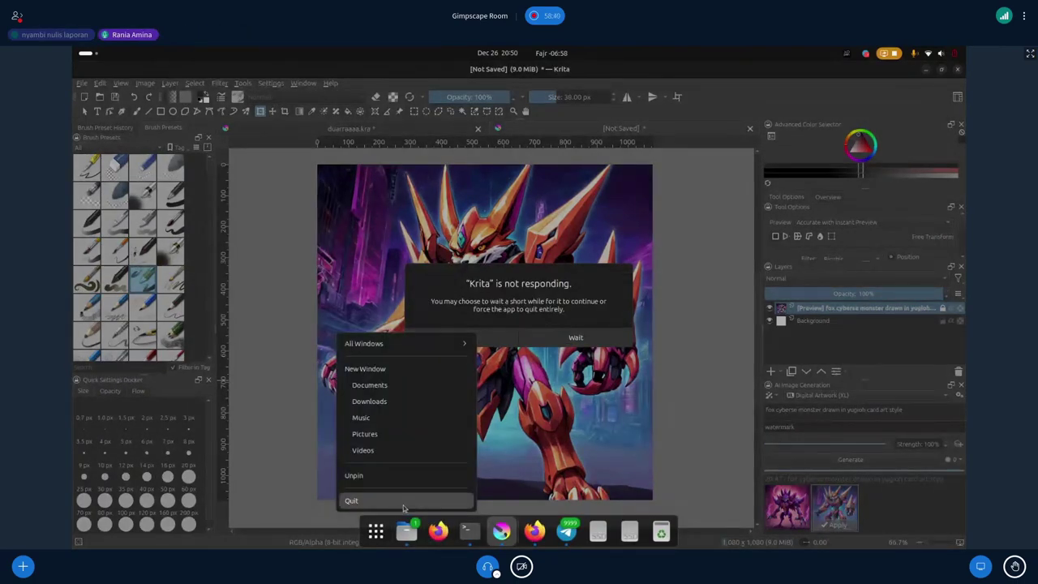
{"action": "left_click", "coordinate": [403, 504]}
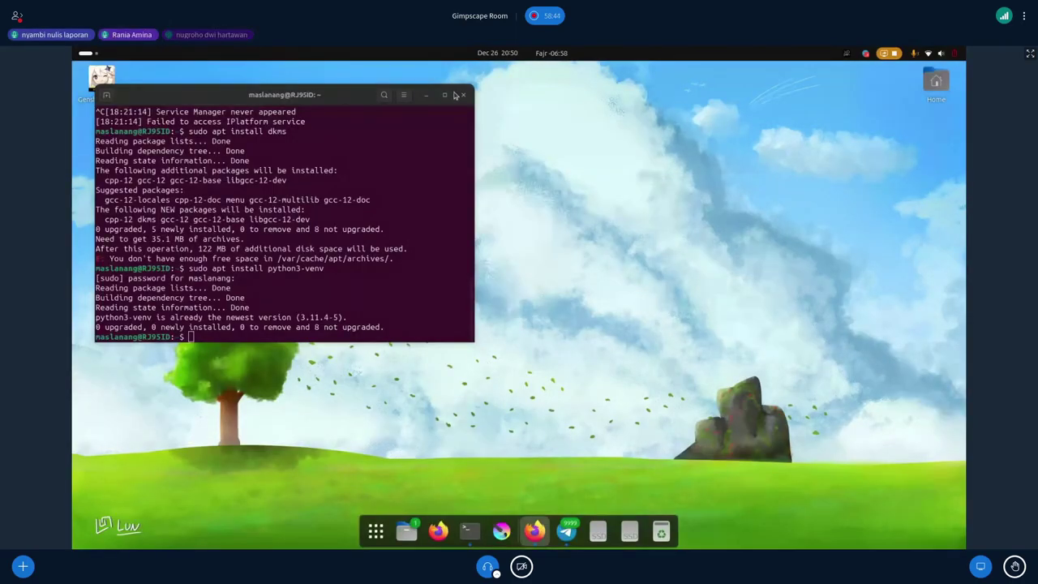
Step: Keep waiting through the 'not responding' prompts until Krita reaches the Recover Files dialog
{"action": "left_click", "coordinate": [494, 449]}
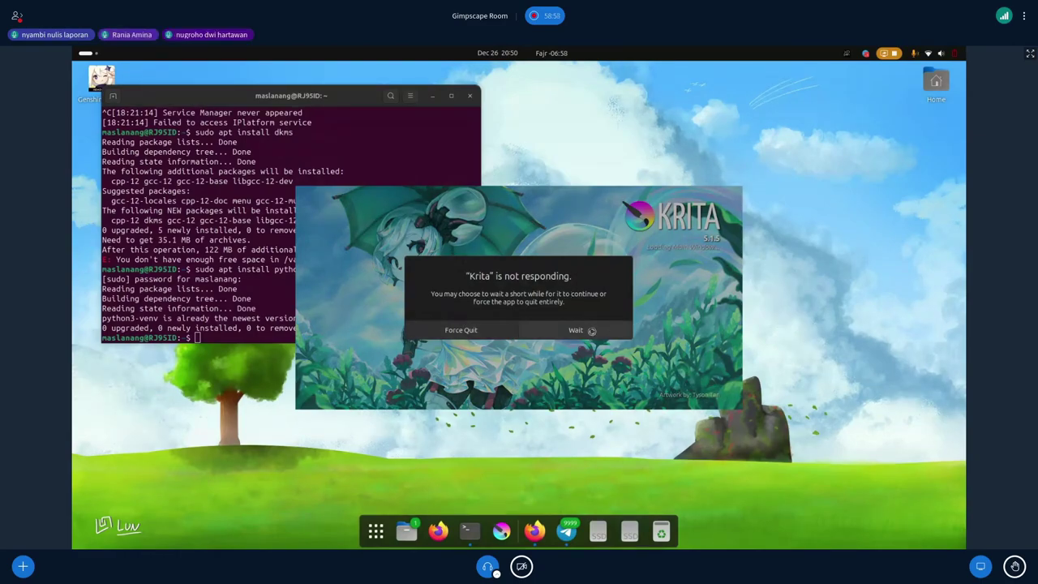
{"action": "left_click", "coordinate": [559, 330]}
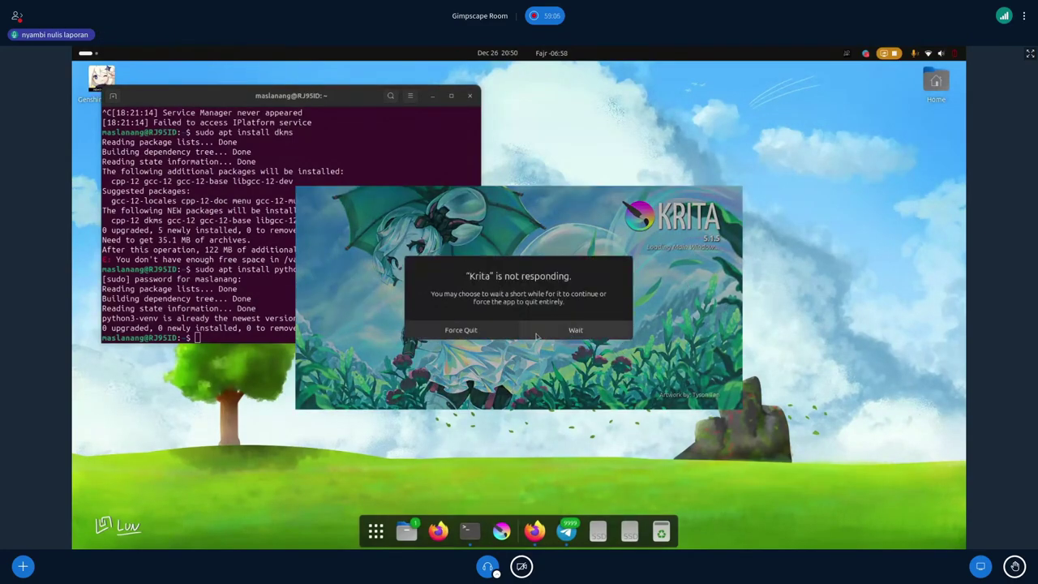
{"action": "left_click", "coordinate": [536, 332]}
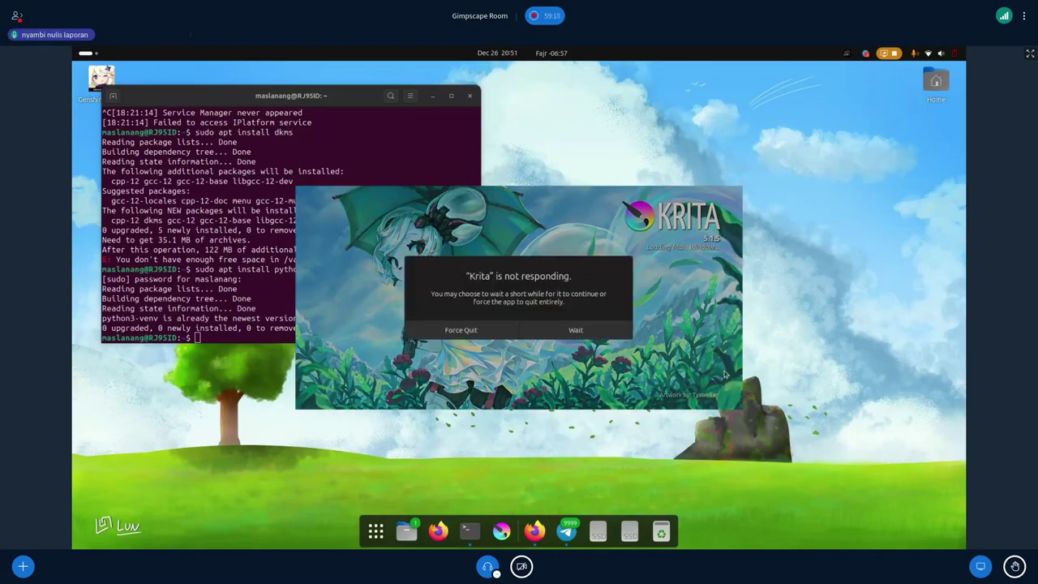
{"action": "left_click", "coordinate": [571, 334]}
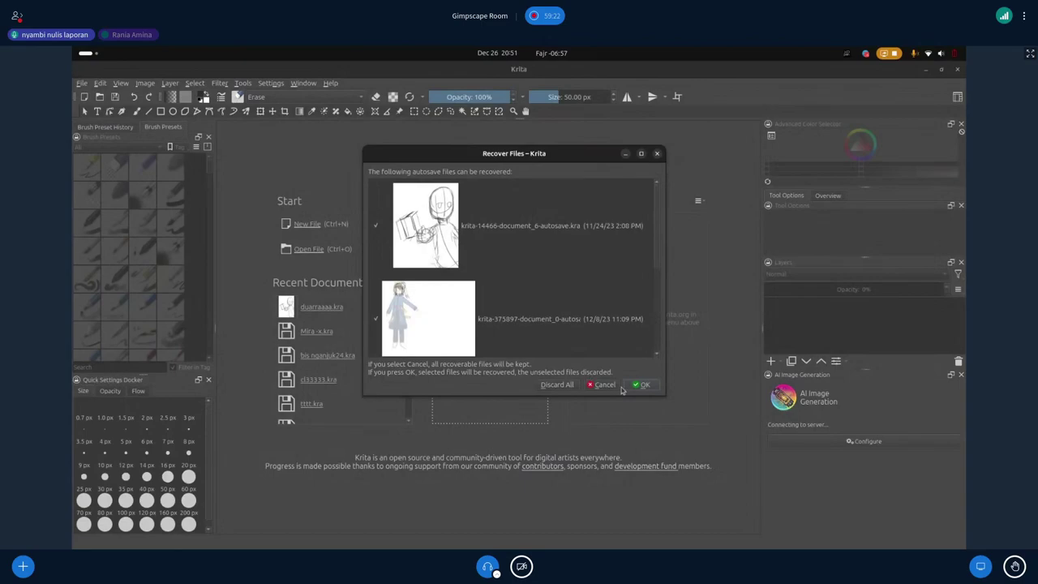
Step: Skip file recovery and create a new 1080 × 1080 px document
{"action": "left_click", "coordinate": [606, 386]}
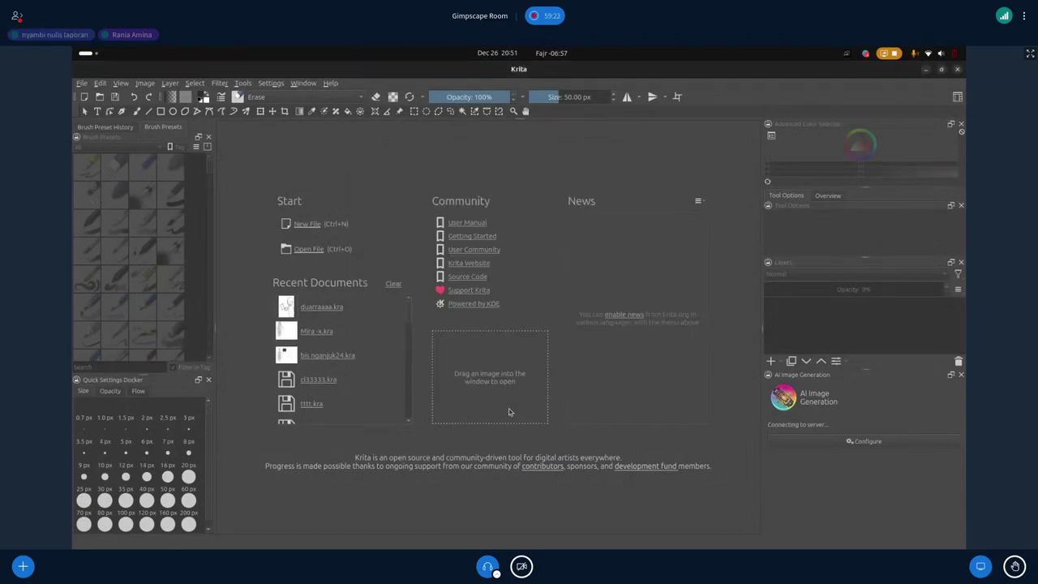
{"action": "left_click", "coordinate": [312, 231]}
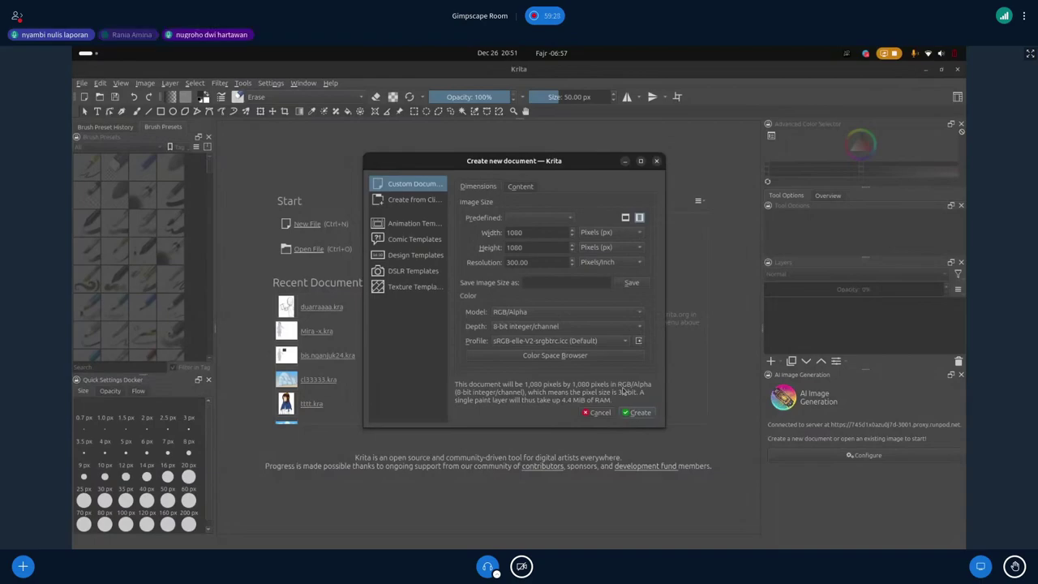
{"action": "key", "text": "Return"}
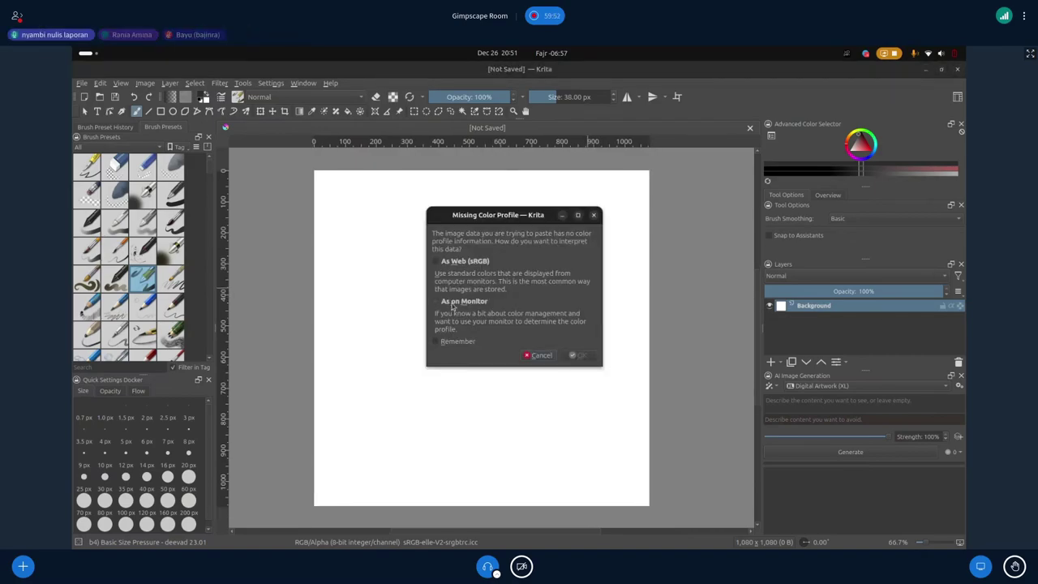
Step: Accept the colour profile for the pasted photo and select the empty top white band
{"action": "left_click", "coordinate": [582, 354]}
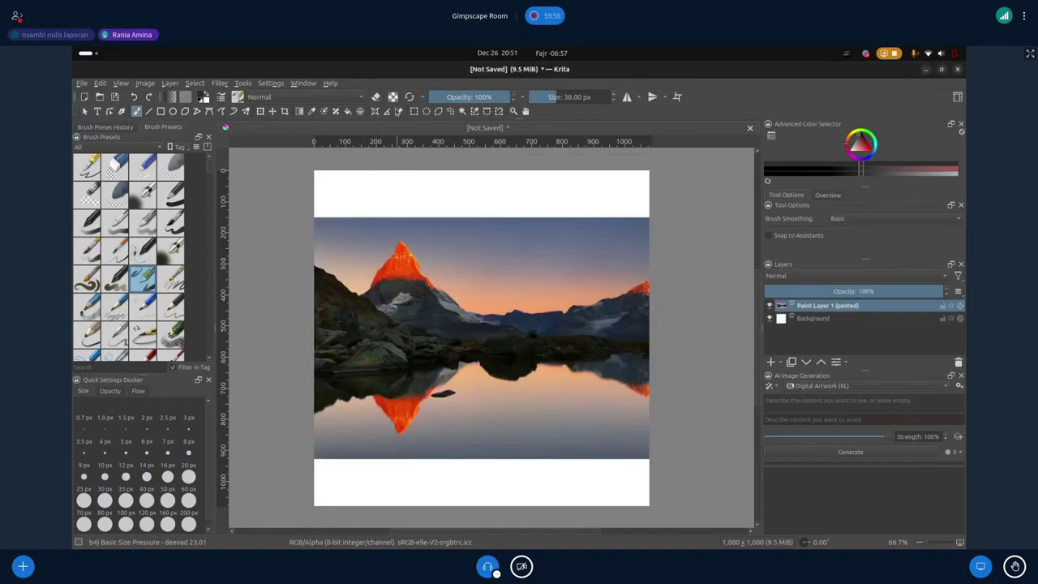
{"action": "left_click", "coordinate": [413, 111]}
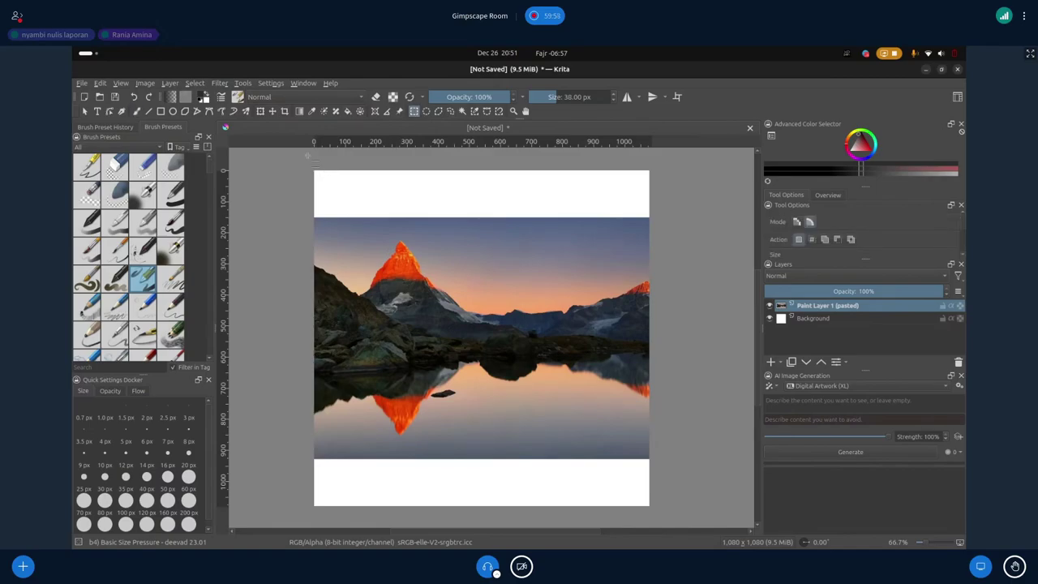
{"action": "left_click_drag", "start_coordinate": [314, 170], "coordinate": [668, 245]}
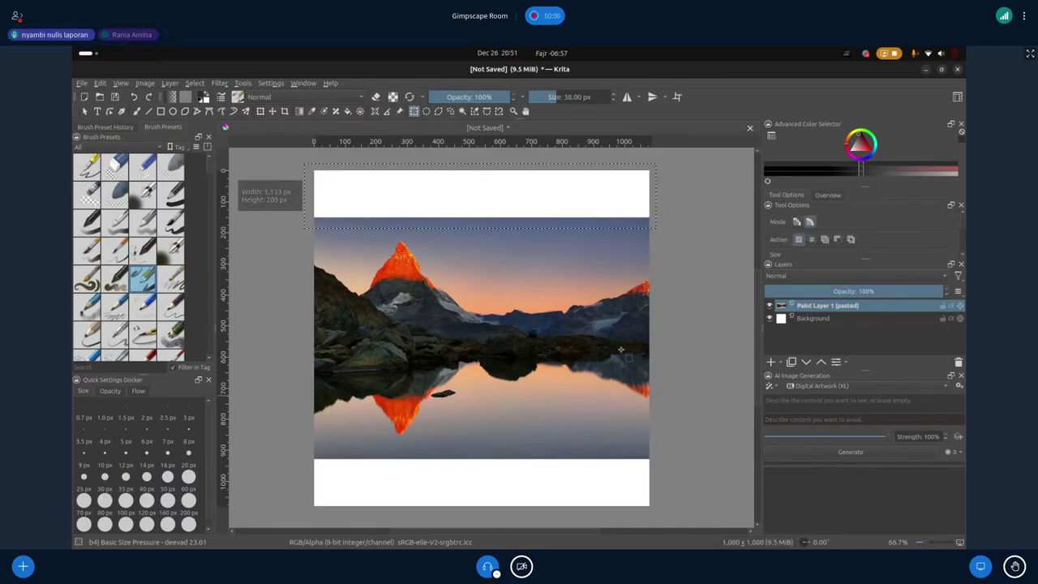
Step: Generate content for the band using the Cinematic Photo (XL) style
{"action": "left_click", "coordinate": [848, 455]}
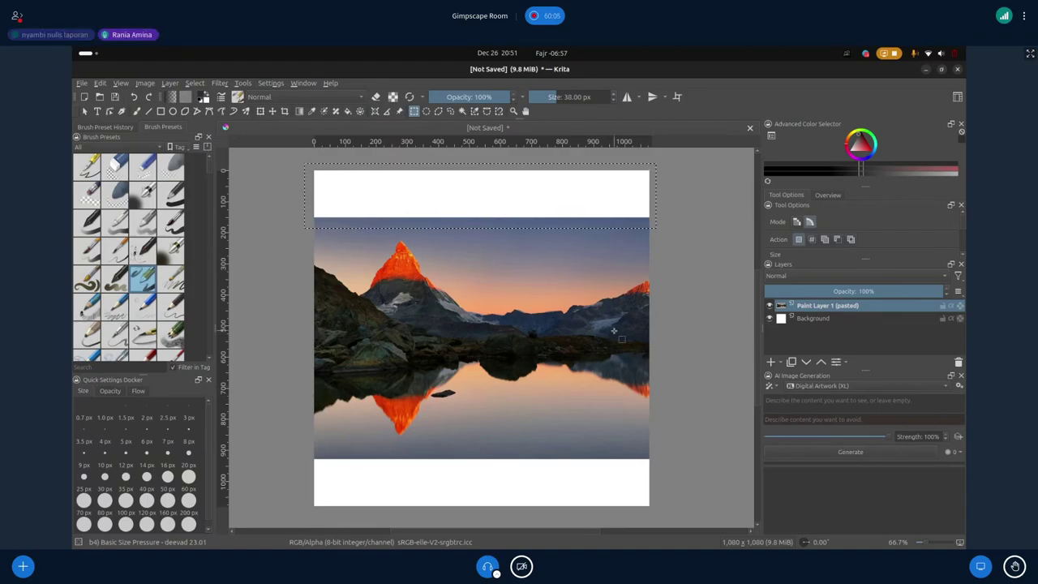
{"action": "left_click", "coordinate": [821, 387]}
{"action": "left_click", "coordinate": [854, 420]}
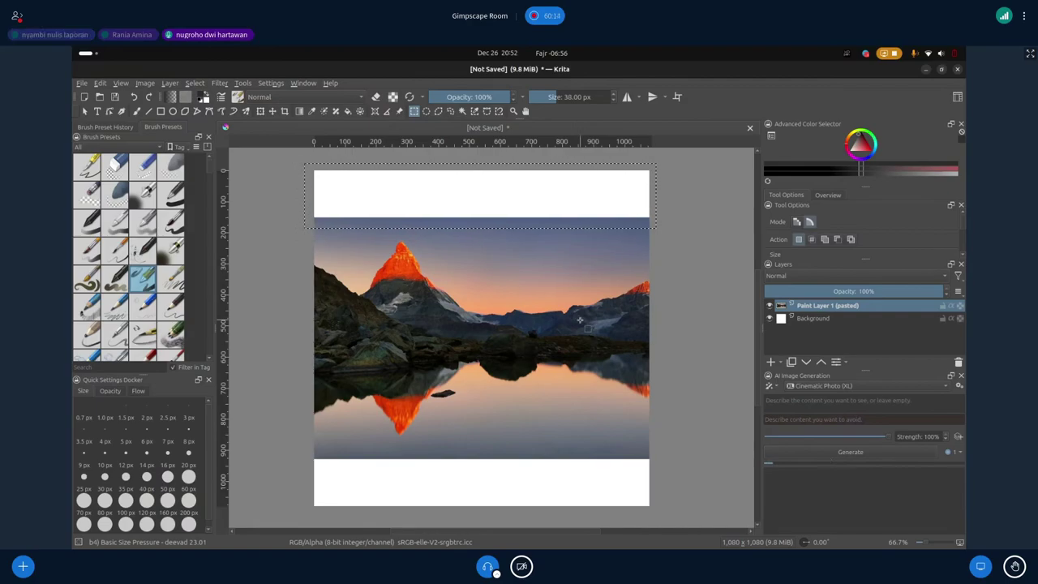
Step: Let the hazy-sky generation finish without cancelling, then clear the 'clouds' text from the prompt
{"action": "left_click", "coordinate": [958, 454]}
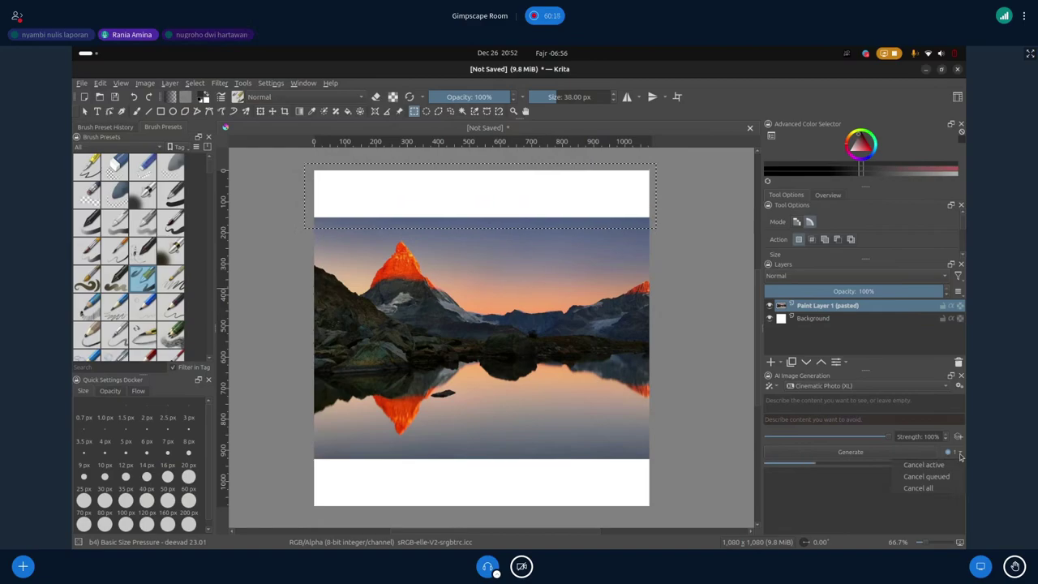
{"action": "left_click", "coordinate": [958, 454]}
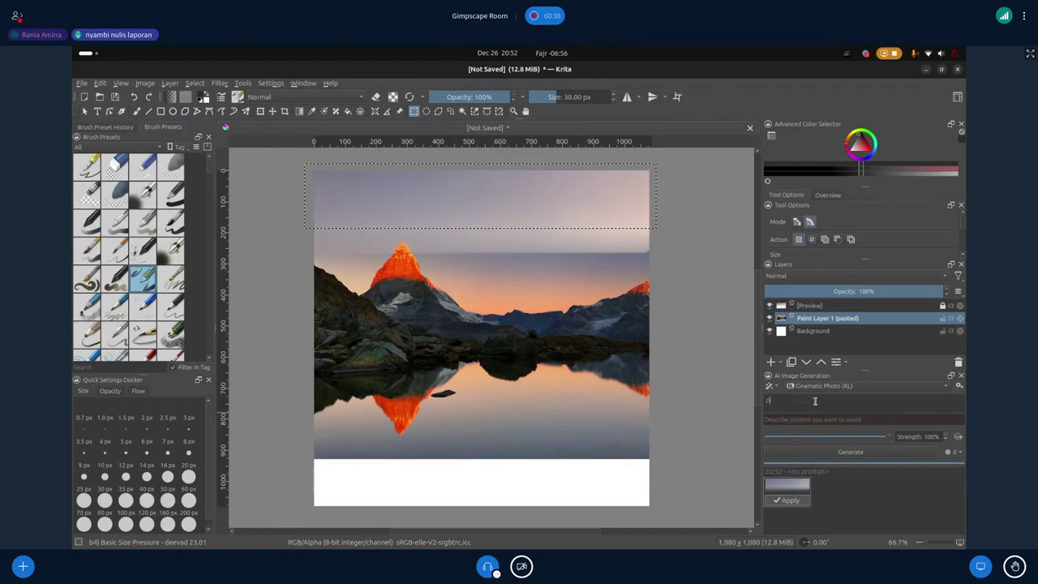
{"action": "type", "text": "clouds"}
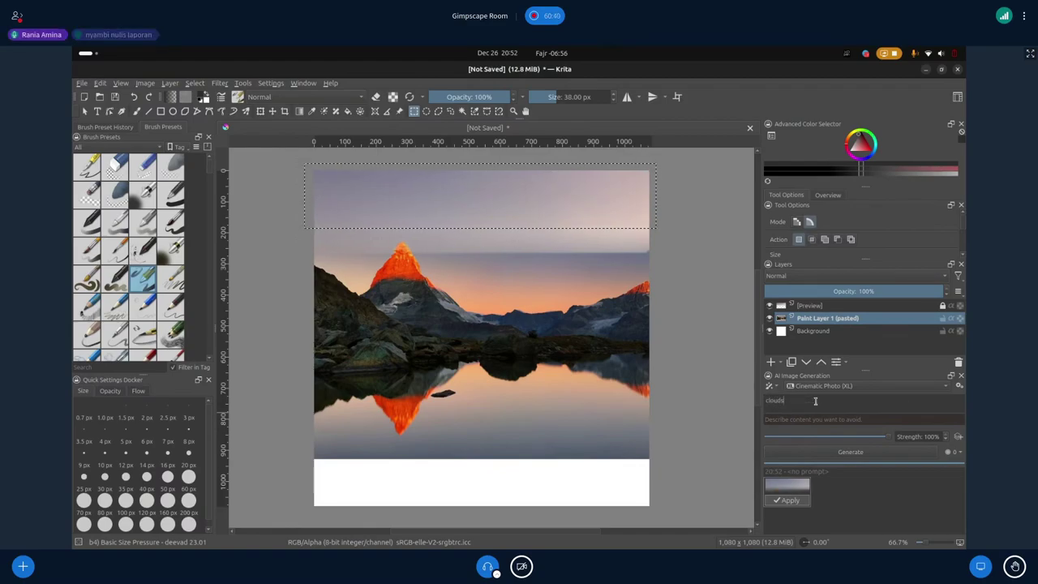
{"action": "key", "text": "ctrl+a"}
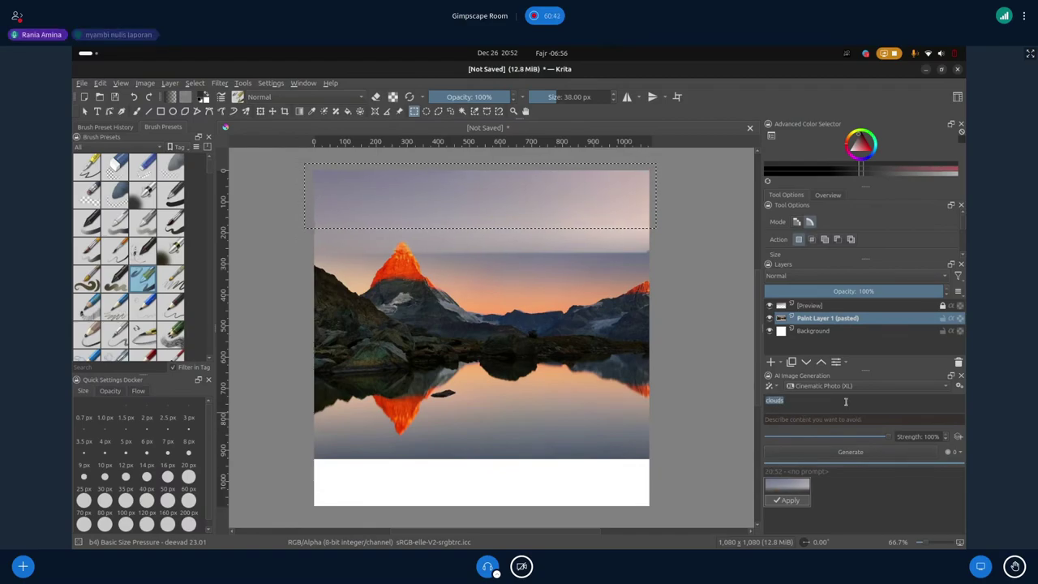
{"action": "key", "text": "BackSpace"}
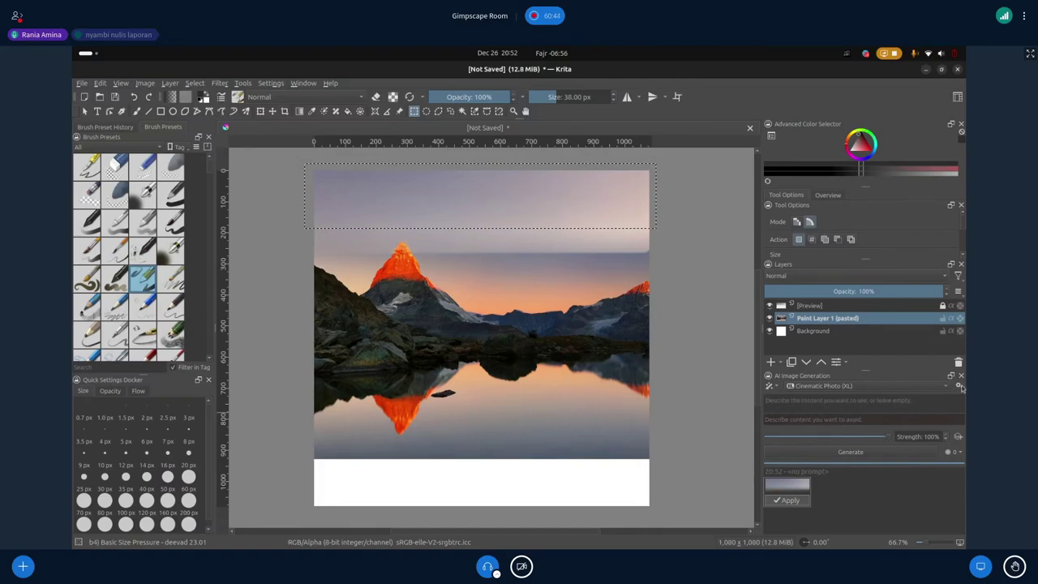
Step: Set diffusion Selection Grow to 4%, Selection Feather to 14% and Selection Padding to 8%
{"action": "left_click", "coordinate": [959, 386]}
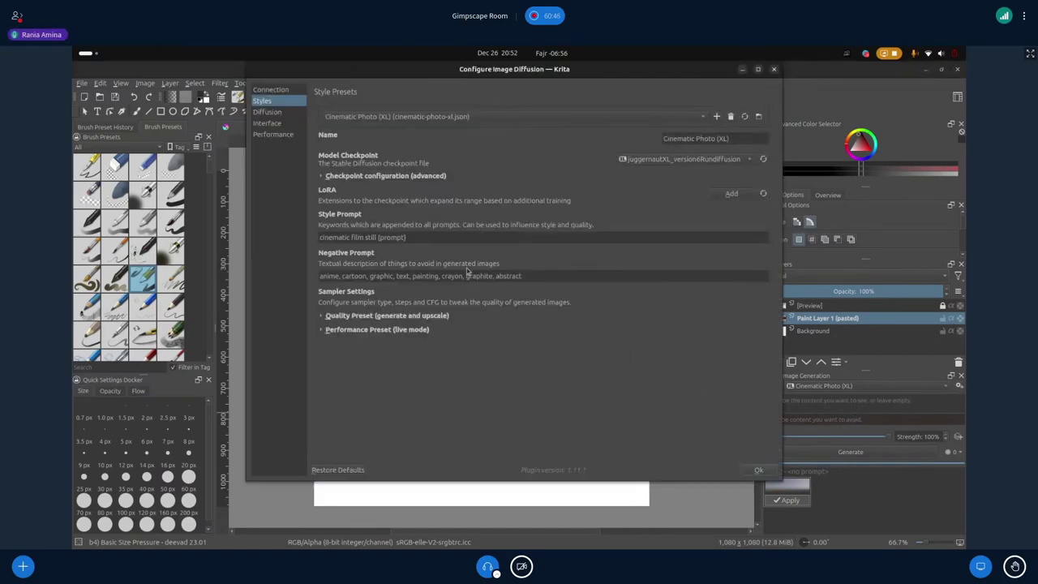
{"action": "left_click_drag", "start_coordinate": [361, 73], "coordinate": [368, 95]}
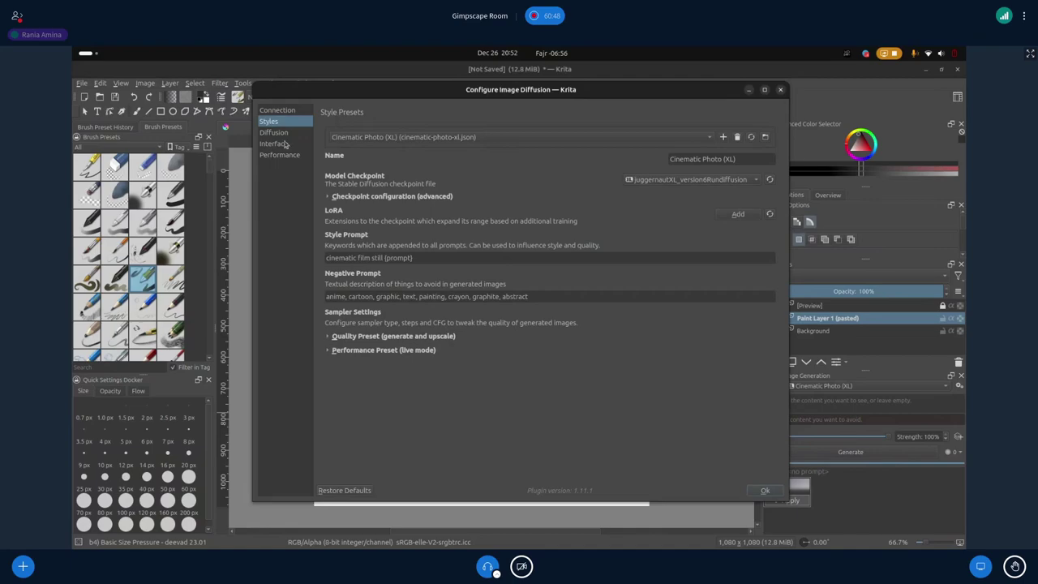
{"action": "left_click", "coordinate": [274, 132]}
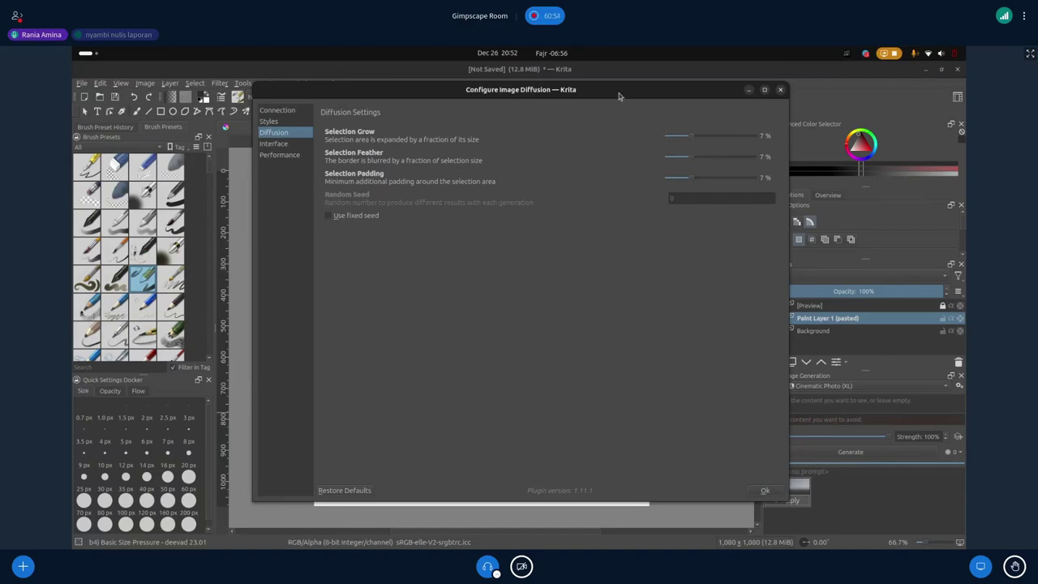
{"action": "mouse_move", "coordinate": [618, 93]}
{"action": "left_mouse_down"}
{"action": "mouse_move", "coordinate": [642, 239]}
{"action": "mouse_move", "coordinate": [770, 116]}
{"action": "mouse_move", "coordinate": [729, 116]}
{"action": "left_mouse_up"}
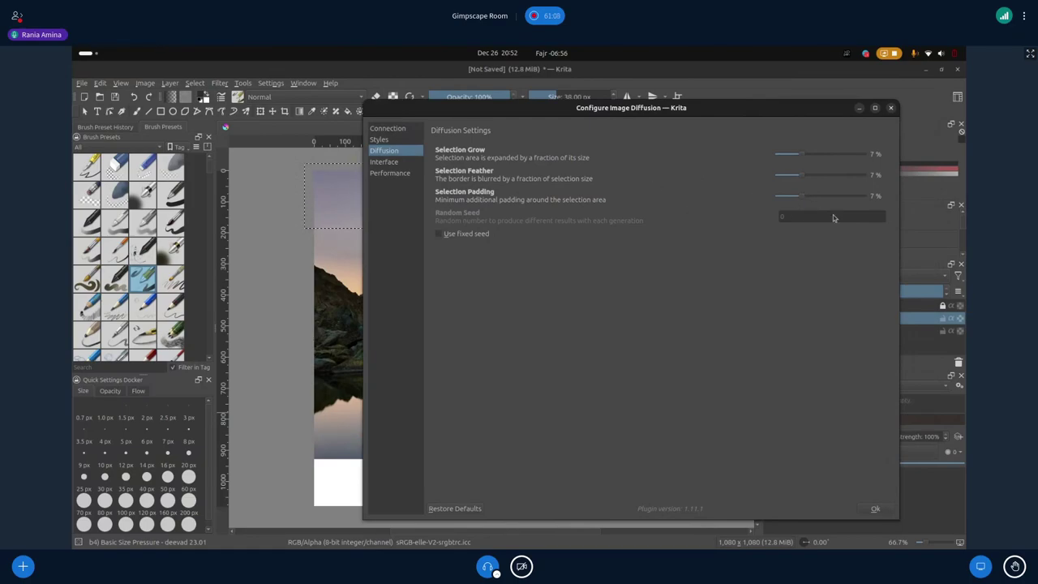
{"action": "mouse_move", "coordinate": [650, 115]}
{"action": "left_mouse_down"}
{"action": "mouse_move", "coordinate": [779, 265]}
{"action": "mouse_move", "coordinate": [618, 311]}
{"action": "left_mouse_up"}
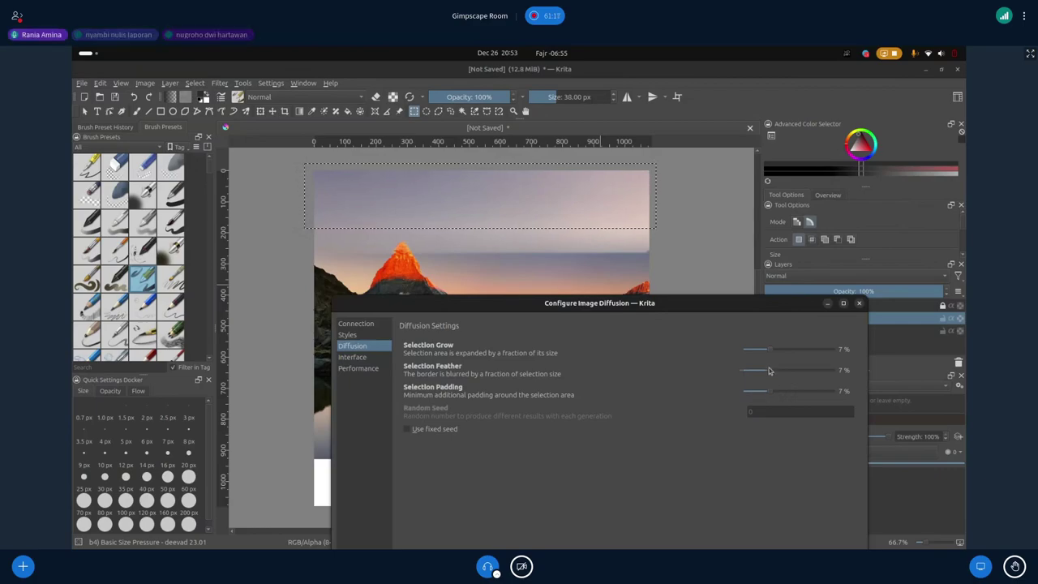
{"action": "mouse_move", "coordinate": [769, 371]}
{"action": "left_mouse_down"}
{"action": "mouse_move", "coordinate": [787, 370]}
{"action": "mouse_move", "coordinate": [762, 358]}
{"action": "left_mouse_up"}
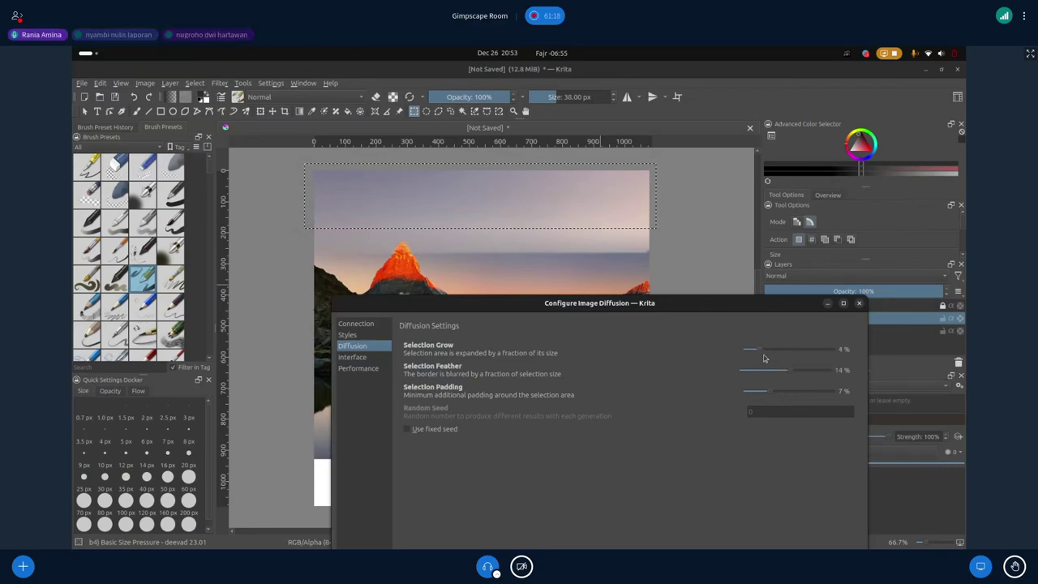
{"action": "left_click", "coordinate": [772, 392]}
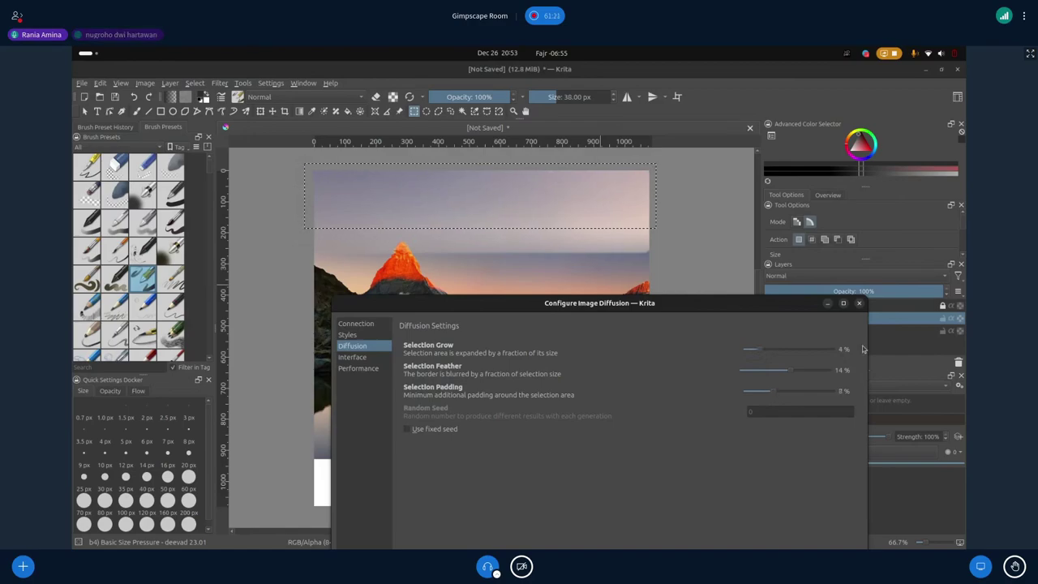
{"action": "left_click_drag", "start_coordinate": [732, 301], "coordinate": [703, 113]}
{"action": "left_click", "coordinate": [815, 521]}
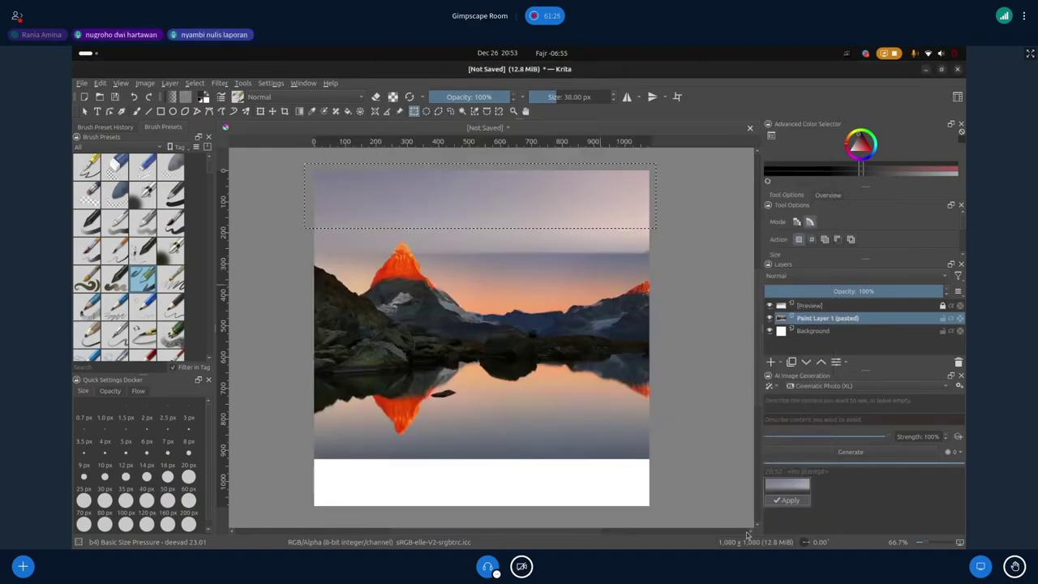
Step: Type 'clouds' into the generation prompt, then undo it
{"action": "left_click", "coordinate": [809, 404]}
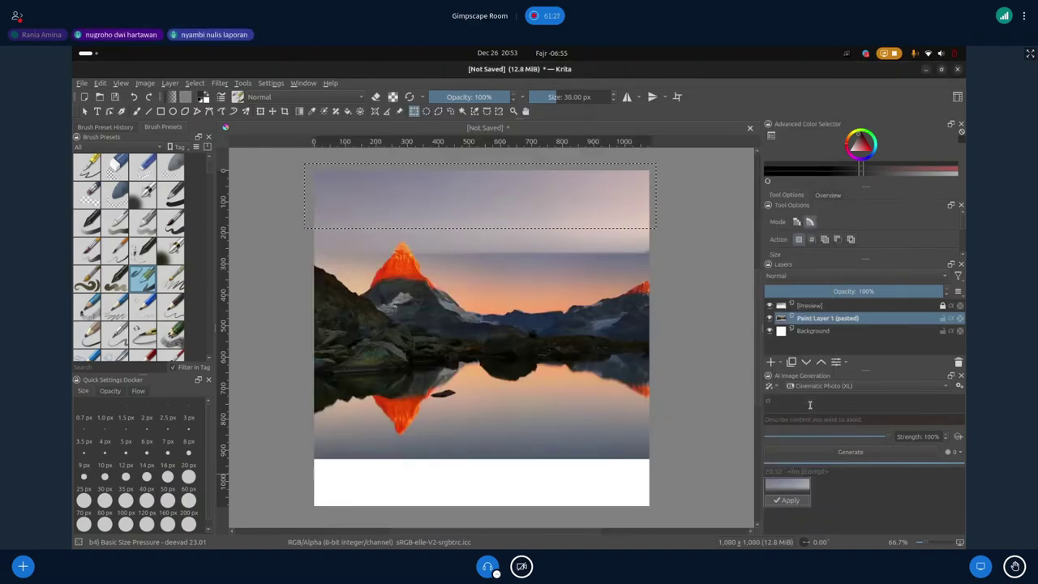
{"action": "type", "text": "clouds"}
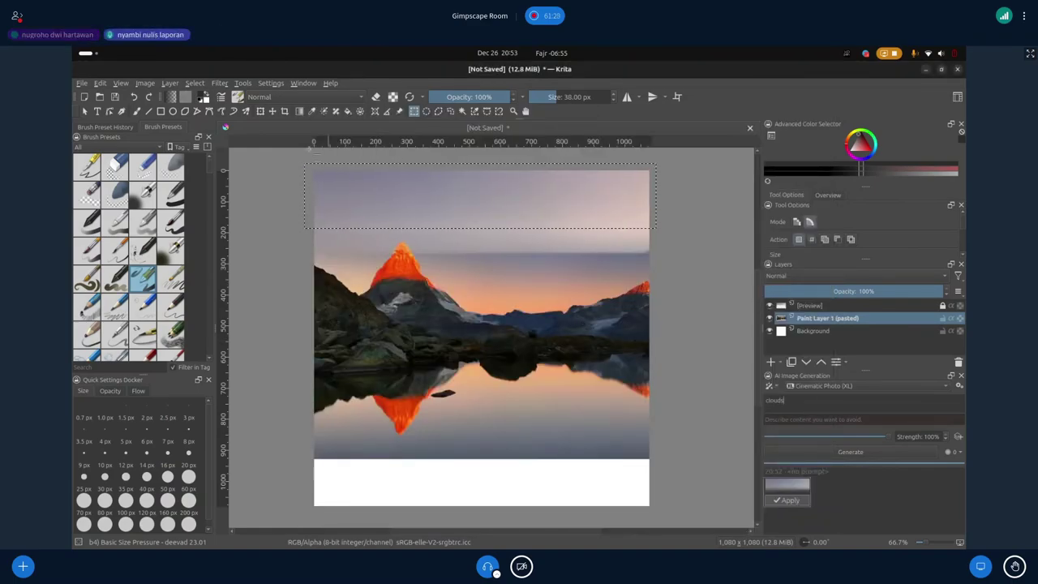
{"action": "key", "text": "ctrl+z"}
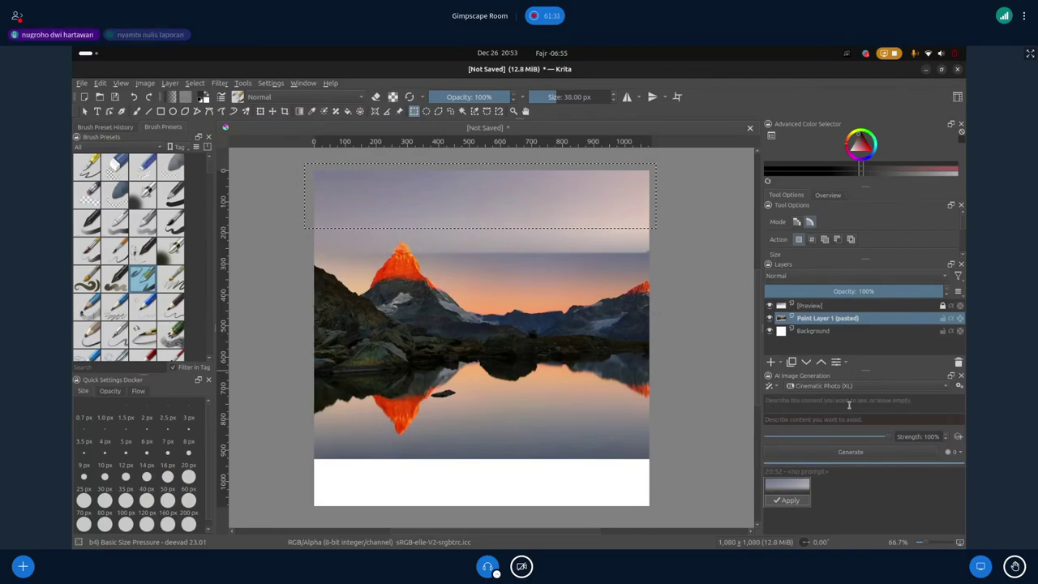
Step: Redo to bring back the 'clouds' prompt for the top-band generation
{"action": "key", "text": "ctrl+shift+z"}
{"action": "type", "text": "clouds"}
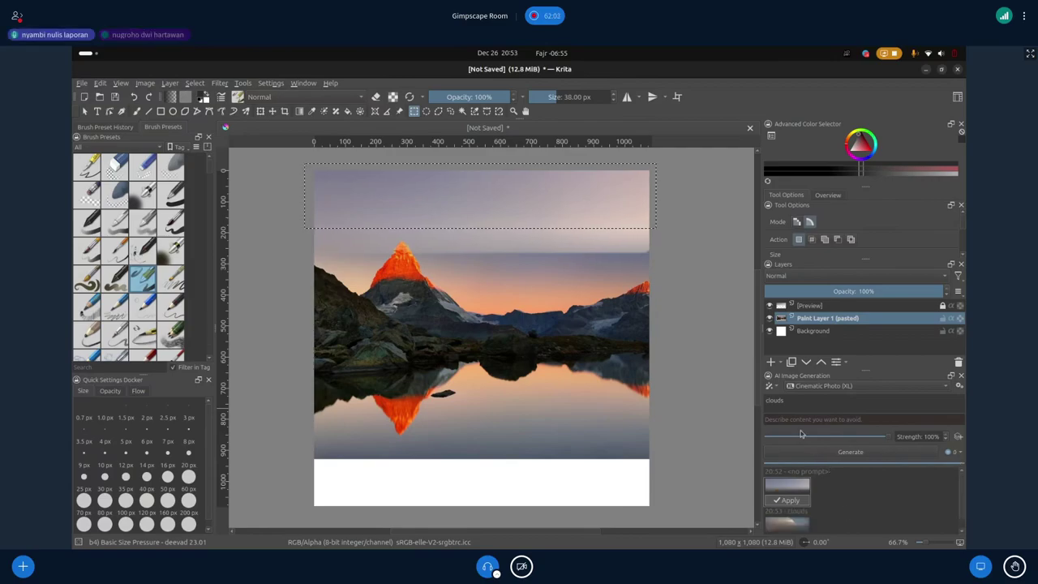
Step: Preview the 'clouds' history result in the top band and drop the band selection
{"action": "scroll", "coordinate": [841, 507], "scroll_direction": "down", "scroll_amount": 1}
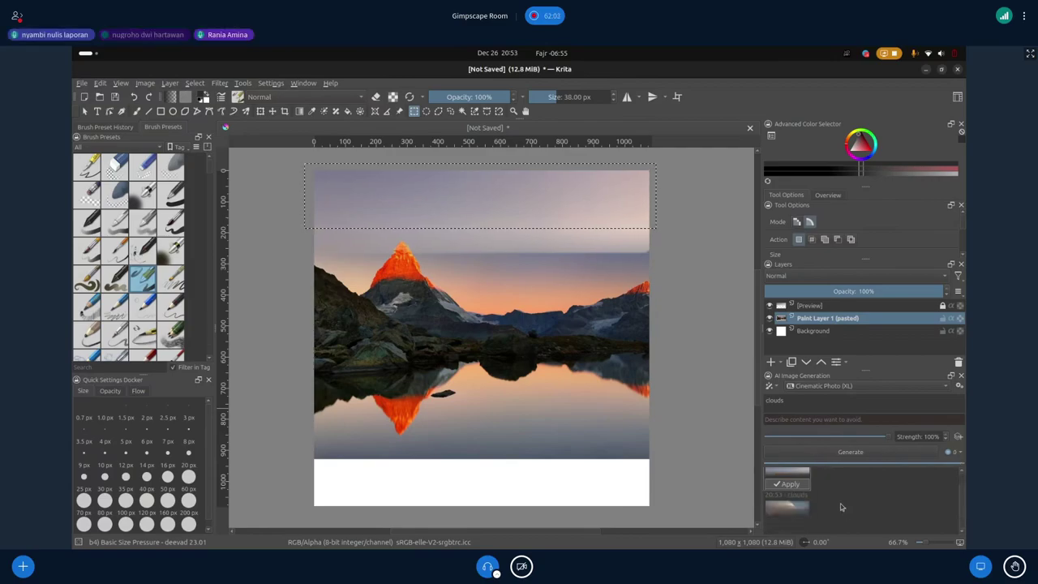
{"action": "left_click", "coordinate": [786, 509]}
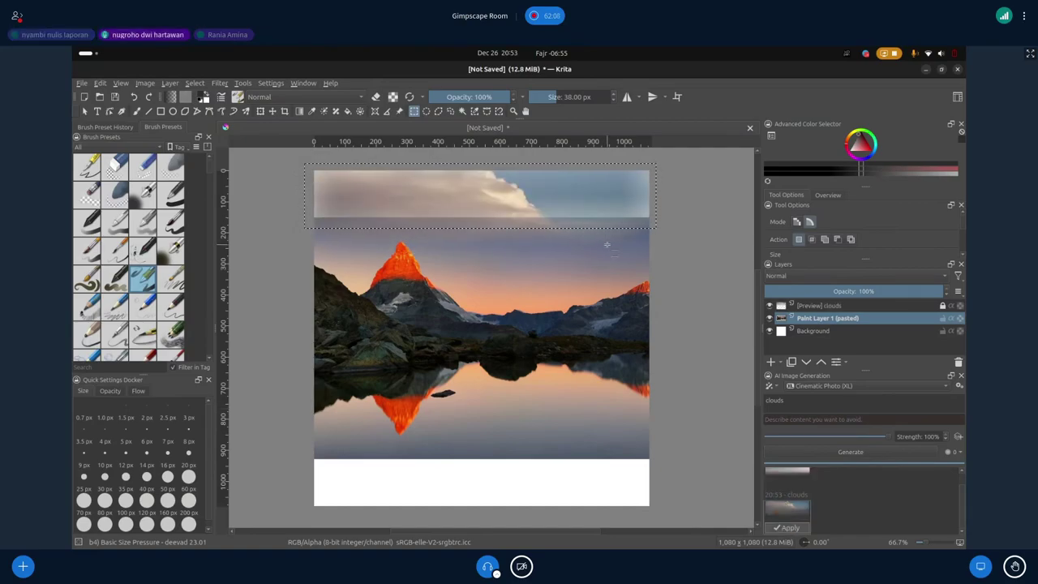
{"action": "left_click", "coordinate": [606, 244]}
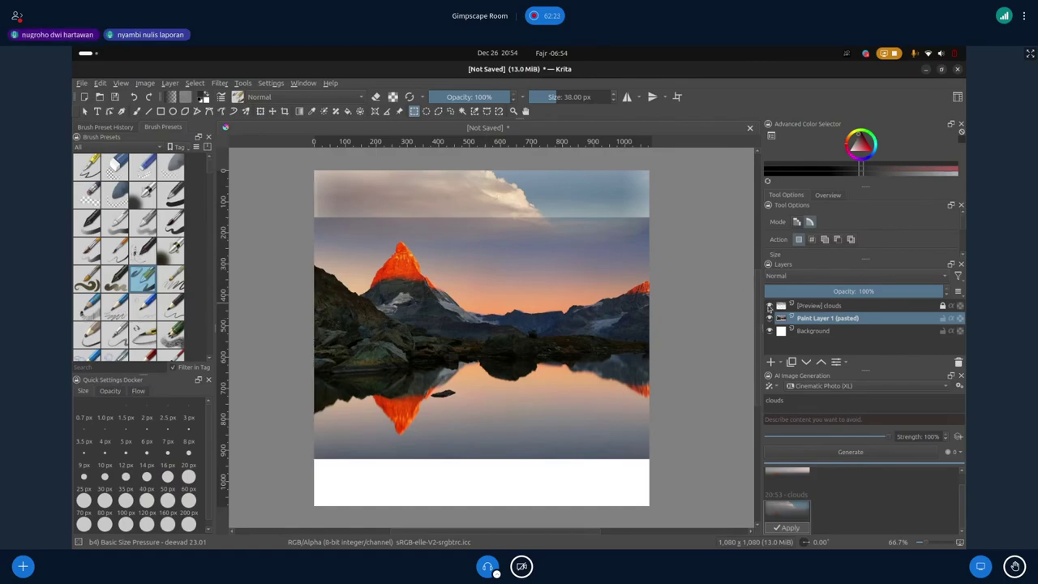
Step: Hide the clouds preview and swap the band selections for a freehand selection on the lake
{"action": "left_click", "coordinate": [770, 306]}
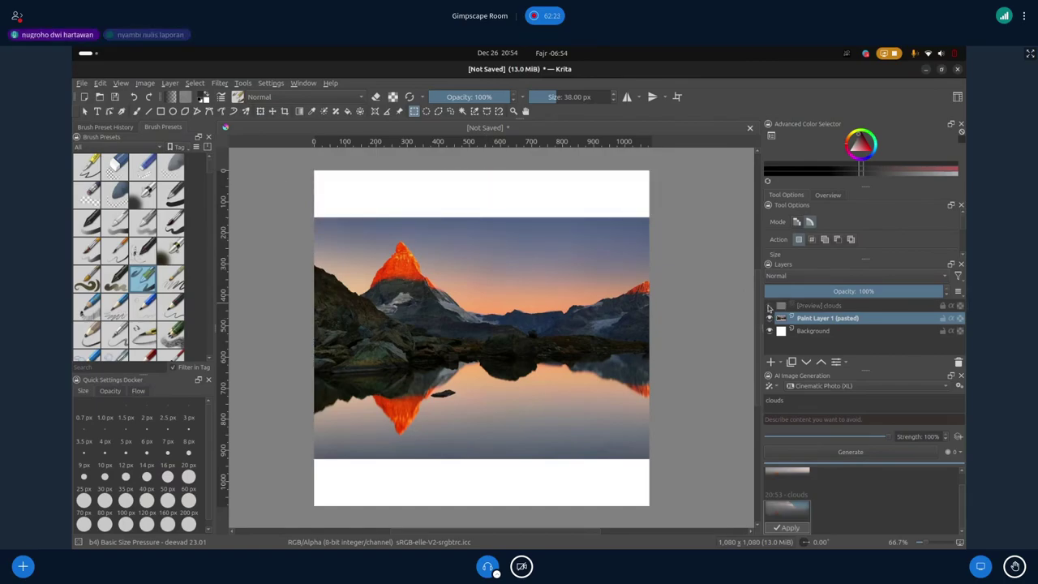
{"action": "left_click", "coordinate": [475, 112]}
{"action": "left_click", "coordinate": [500, 191]}
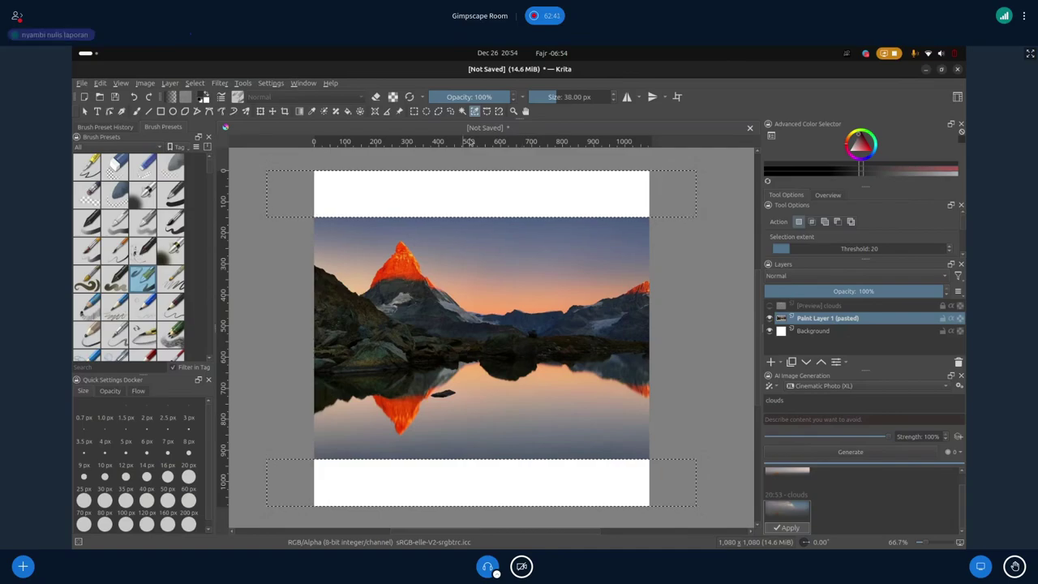
{"action": "left_click", "coordinate": [450, 112]}
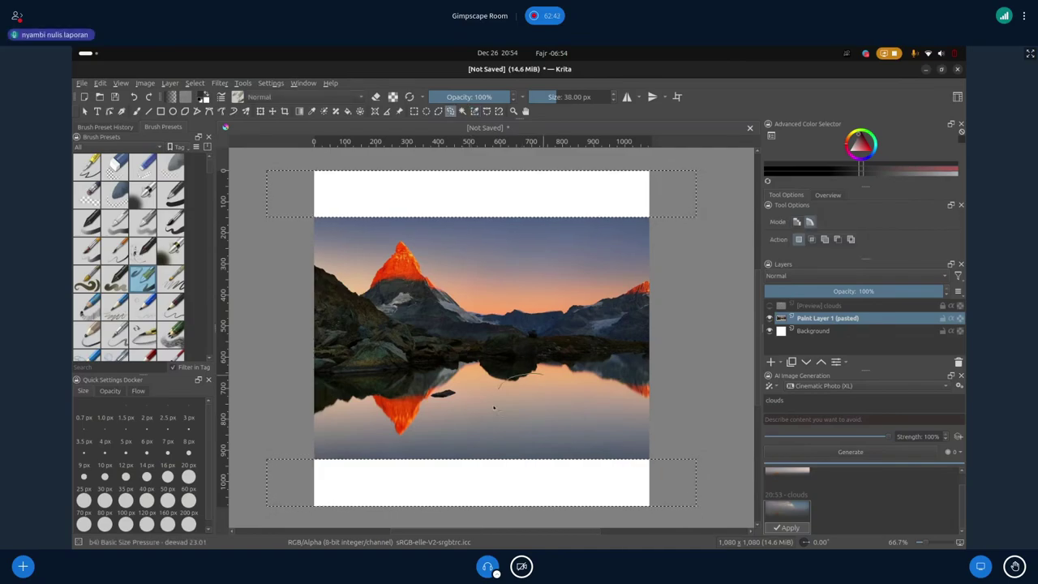
{"action": "left_click", "coordinate": [521, 403]}
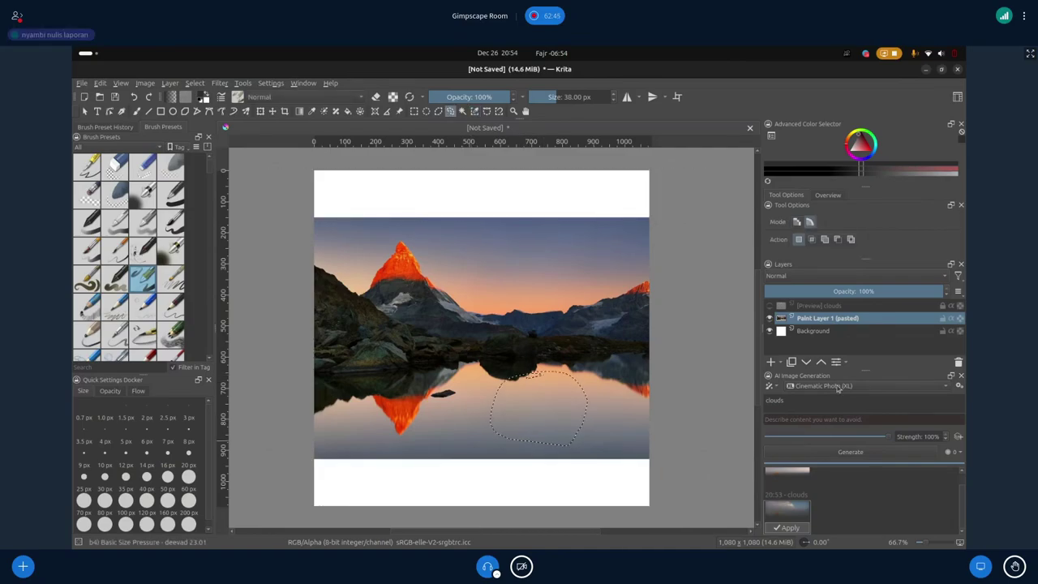
Step: Replace the 'clouds' prompt with 'a small boat'
{"action": "double_click", "coordinate": [775, 399]}
{"action": "key", "text": "BackSpace"}
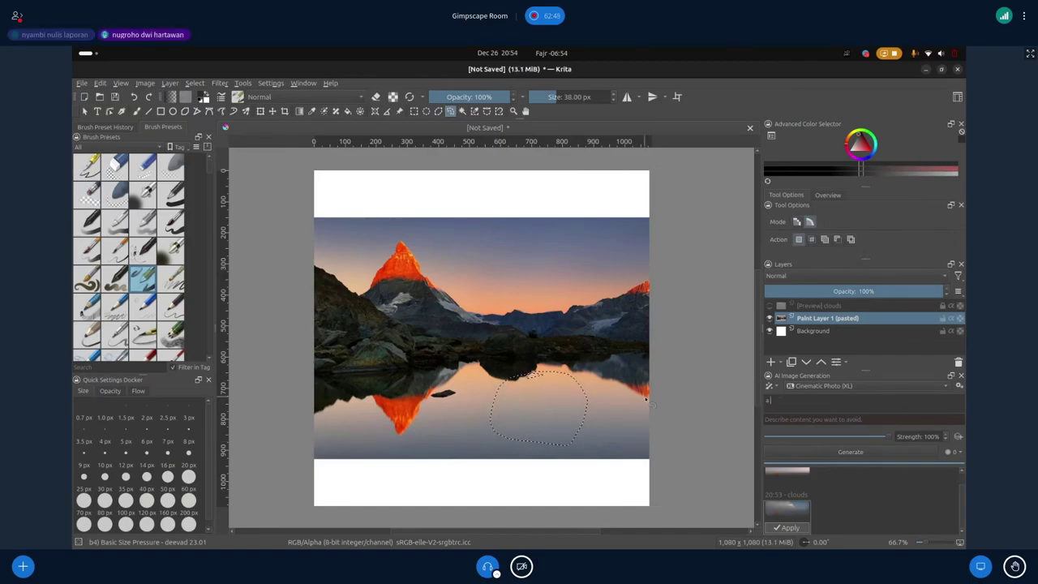
{"action": "type", "text": "a small boa"}
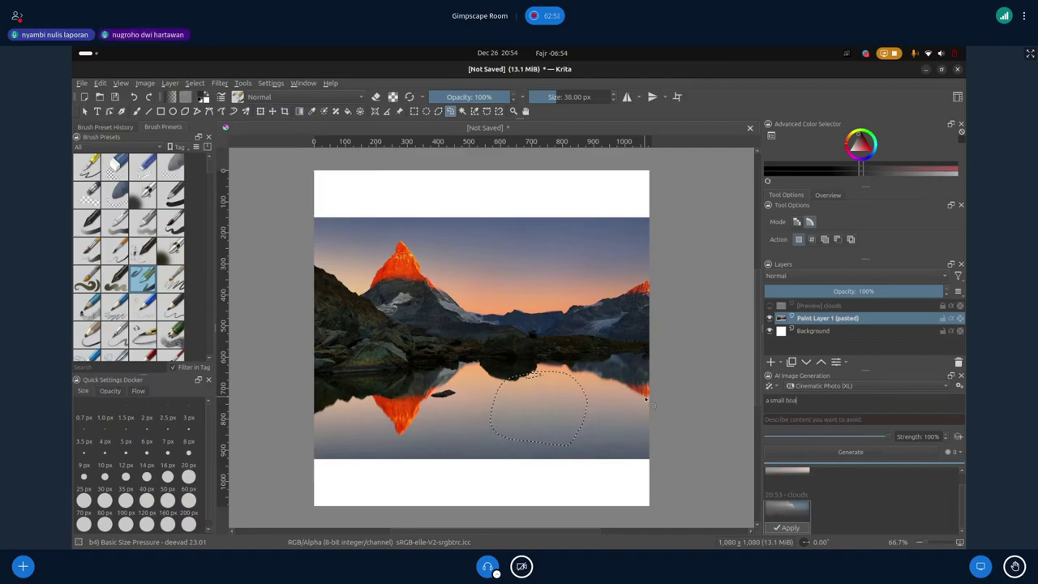
{"action": "type", "text": "t"}
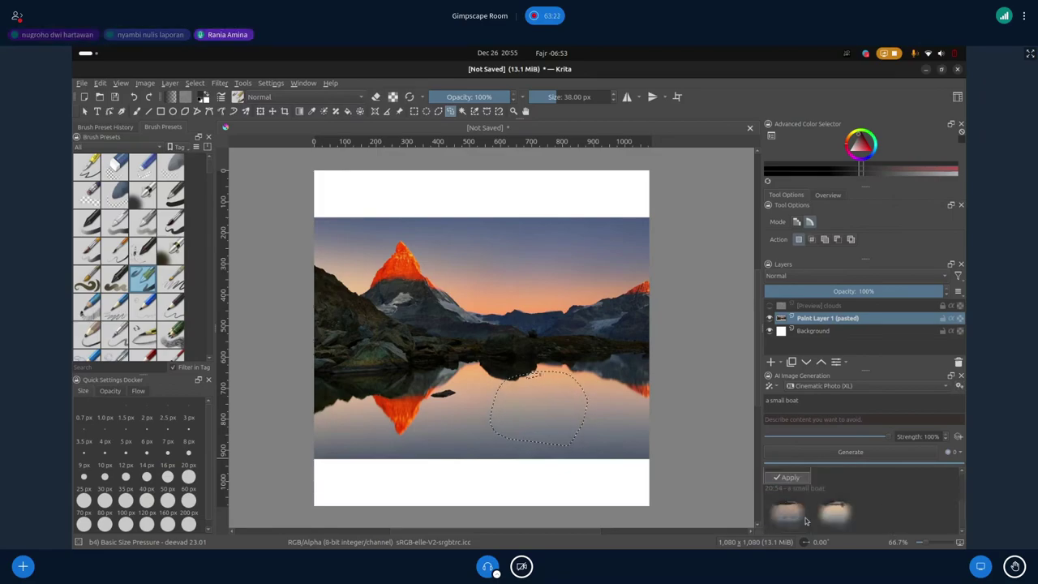
Step: Compare both small-boat results, leaving the second previewed with the selection outline hidden
{"action": "left_click", "coordinate": [829, 513]}
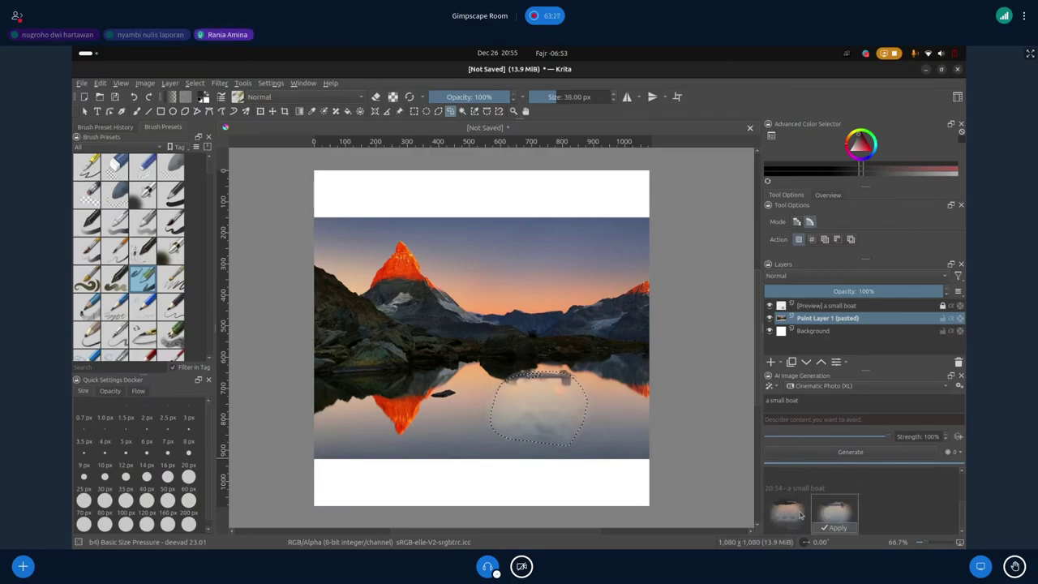
{"action": "scroll", "coordinate": [515, 402], "scroll_direction": "up", "scroll_amount": 3}
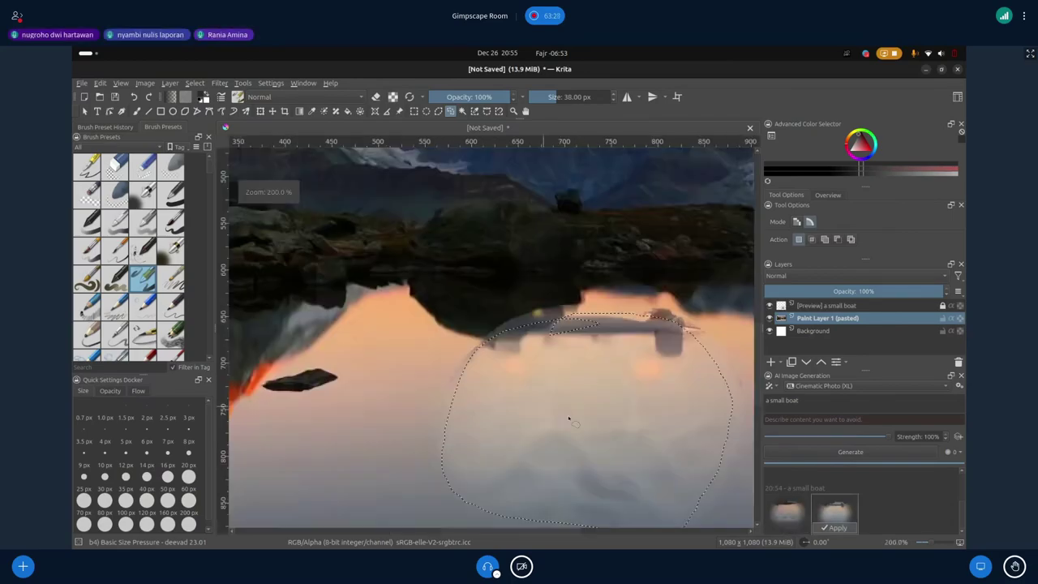
{"action": "scroll", "coordinate": [445, 375], "scroll_direction": "down", "scroll_amount": 1}
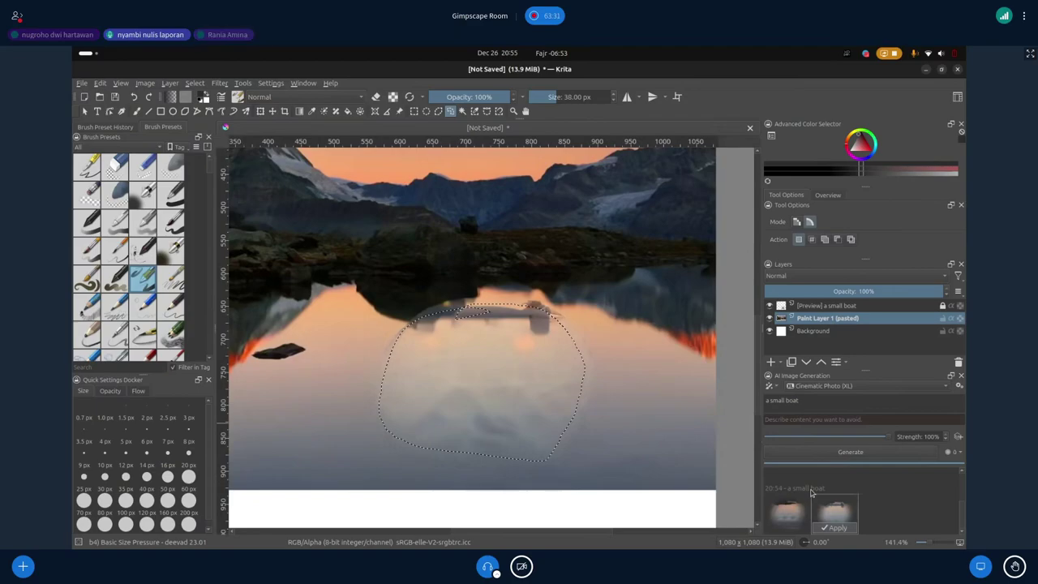
{"action": "left_click", "coordinate": [799, 505]}
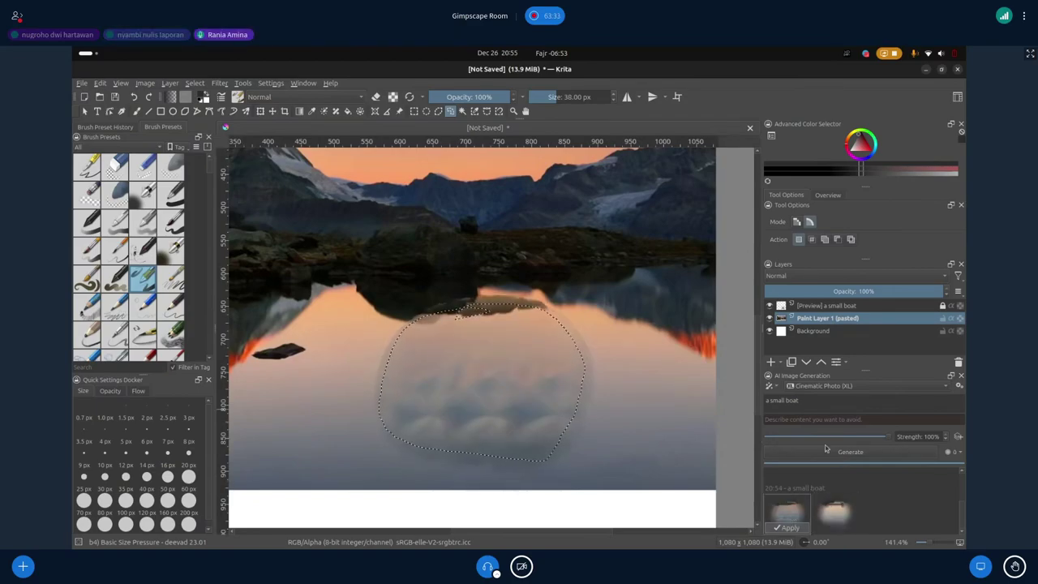
{"action": "left_click", "coordinate": [835, 511]}
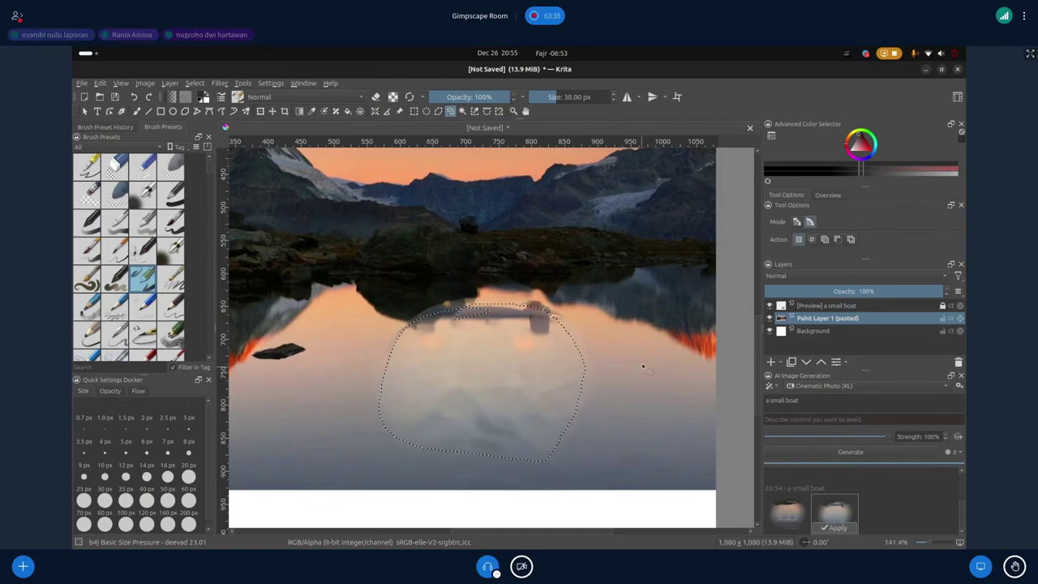
{"action": "key", "text": "ctrl+shift+a"}
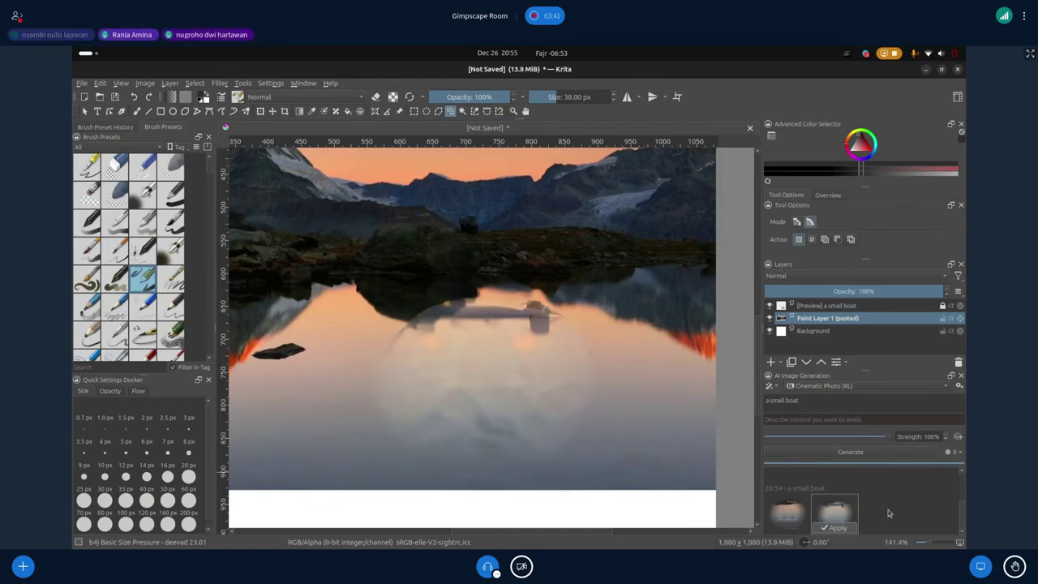
{"action": "scroll", "coordinate": [886, 513], "scroll_direction": "up", "scroll_amount": 2}
{"action": "scroll", "coordinate": [885, 513], "scroll_direction": "up", "scroll_amount": 2}
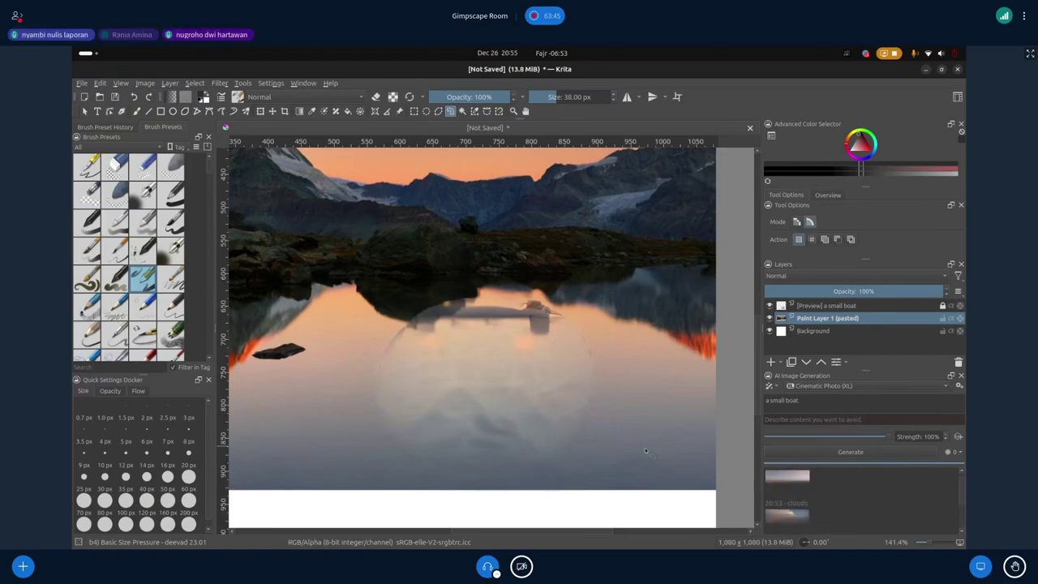
{"action": "scroll", "coordinate": [822, 496], "scroll_direction": "down", "scroll_amount": 4}
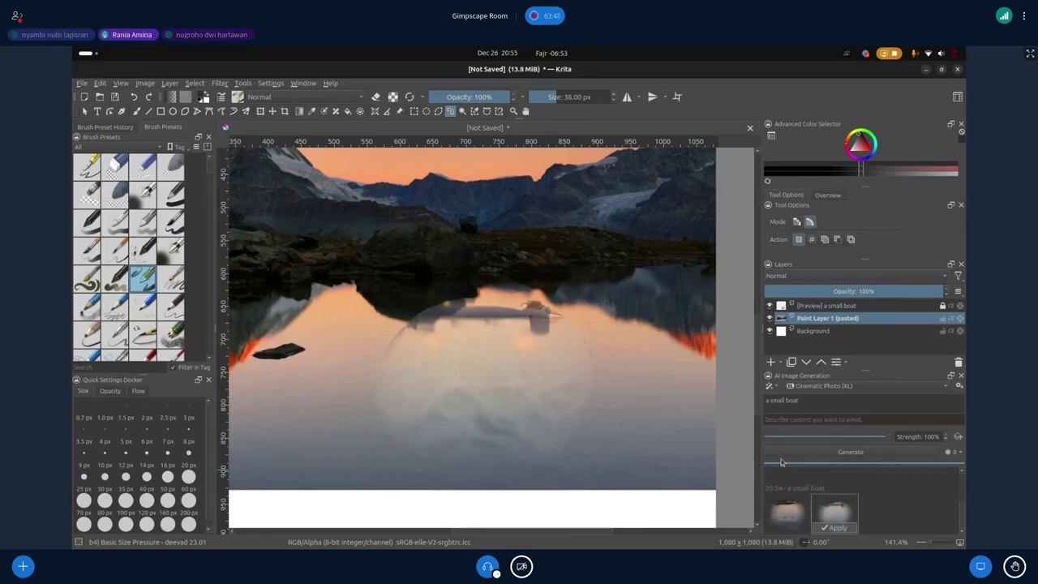
Step: Add an AI control layer and set its type to Image
{"action": "left_click", "coordinate": [958, 436]}
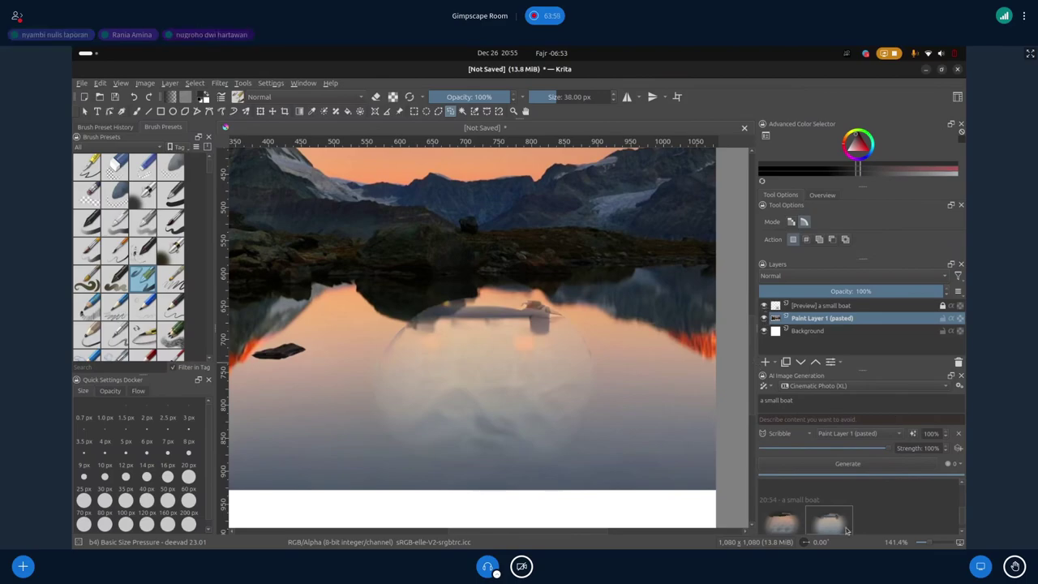
{"action": "scroll", "coordinate": [585, 352], "scroll_direction": "down", "scroll_amount": 3}
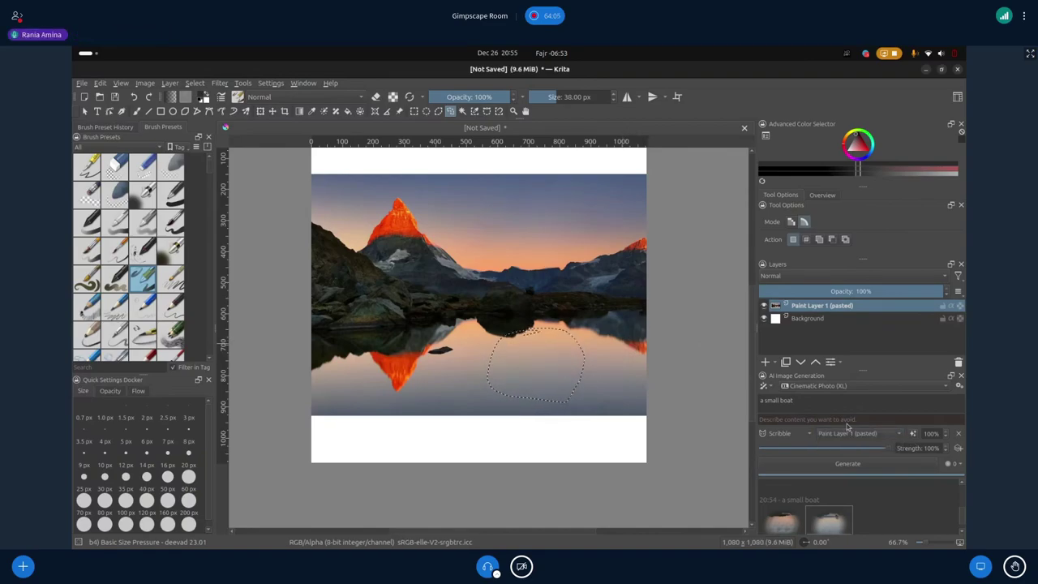
{"action": "left_click", "coordinate": [783, 435]}
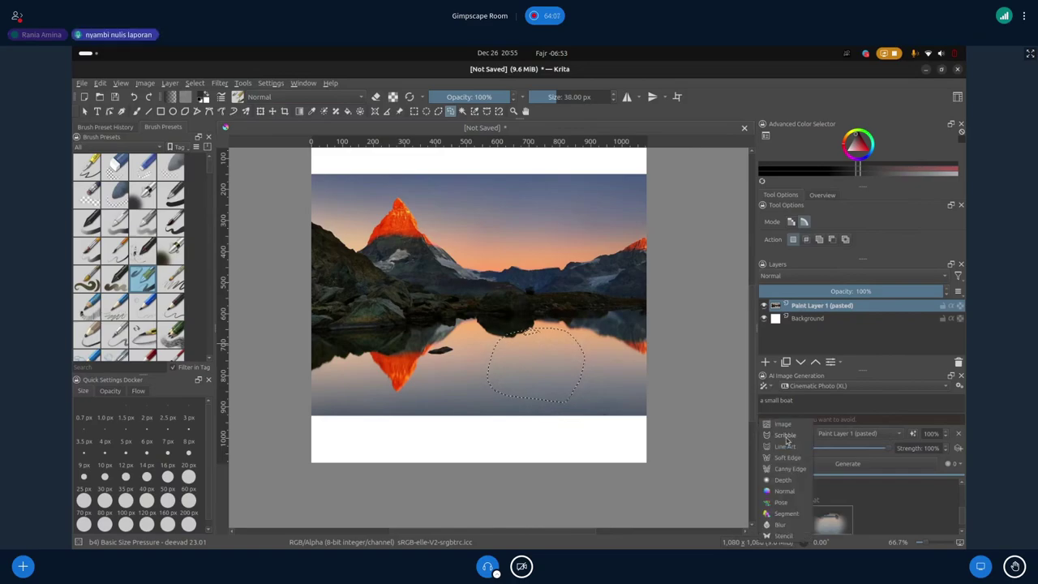
{"action": "left_click", "coordinate": [779, 424]}
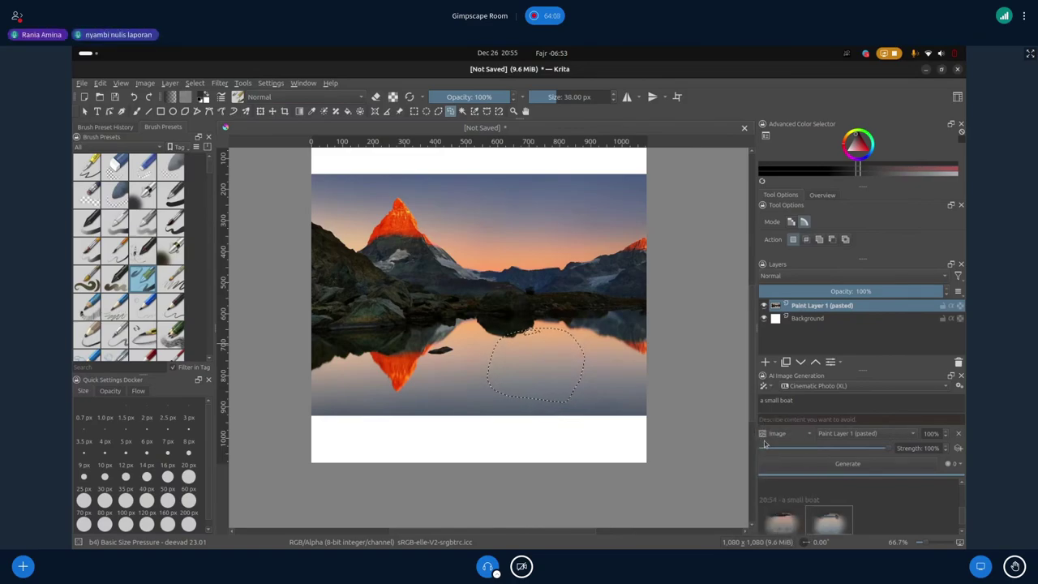
Step: Redraw a wider oval freehand selection on the lake reflection
{"action": "left_click_drag", "start_coordinate": [498, 331], "coordinate": [643, 419]}
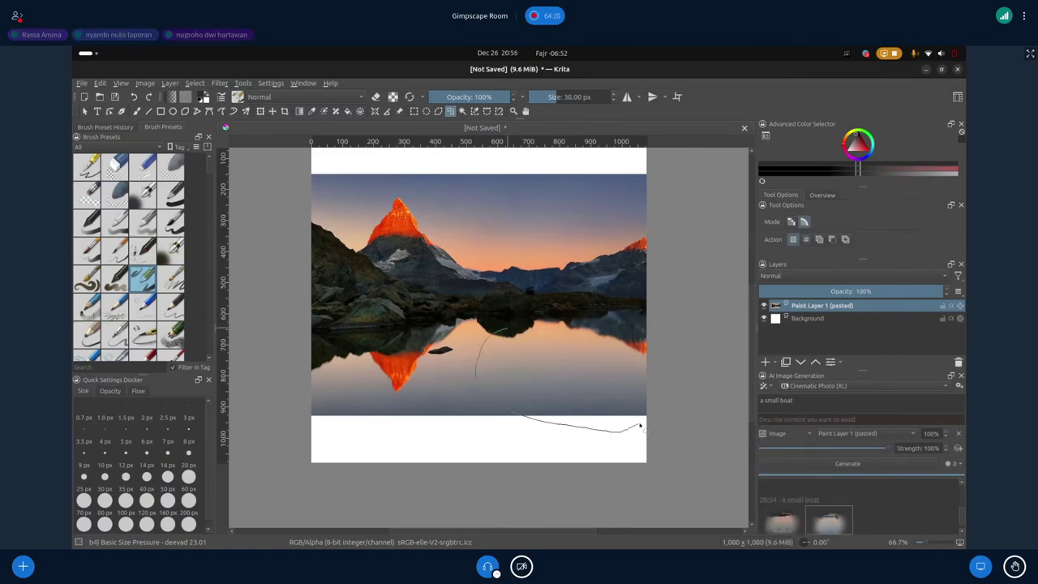
{"action": "left_click", "coordinate": [532, 347]}
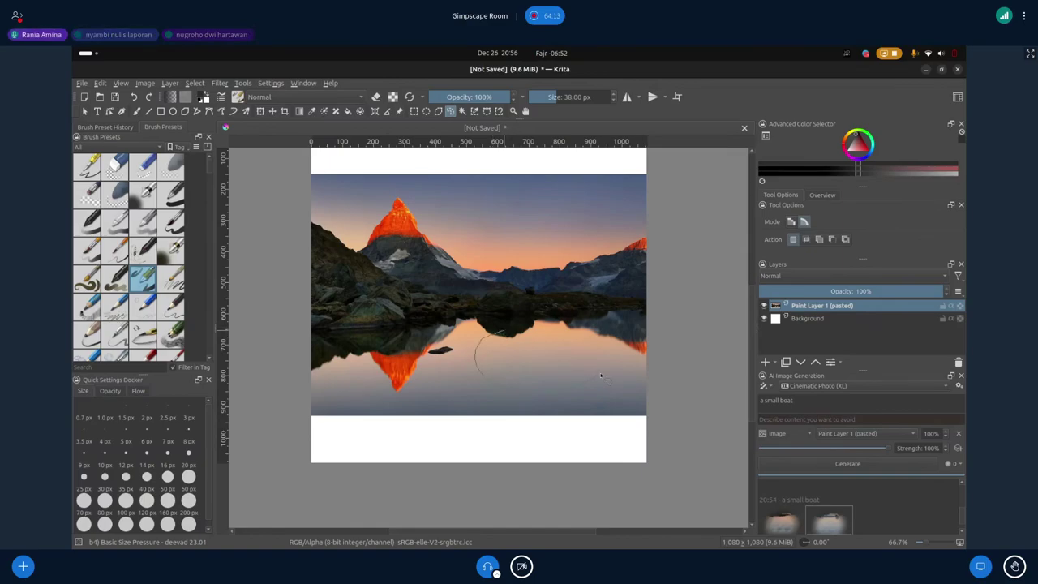
{"action": "left_click_drag", "start_coordinate": [600, 374], "coordinate": [509, 331]}
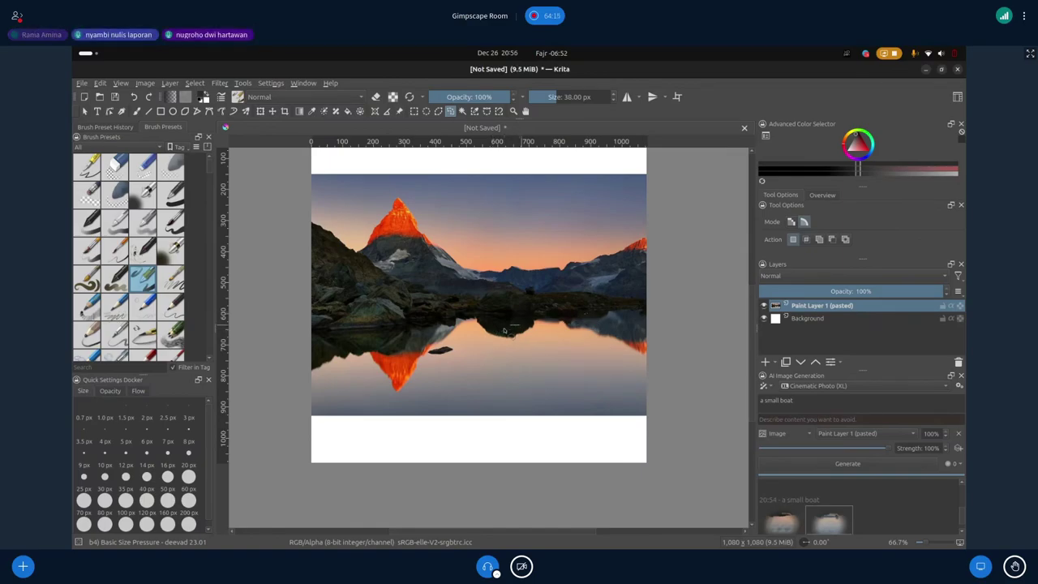
{"action": "left_click", "coordinate": [595, 393]}
{"action": "mouse_move", "coordinate": [532, 322]}
{"action": "left_mouse_down"}
{"action": "mouse_move", "coordinate": [520, 324]}
{"action": "mouse_move", "coordinate": [592, 330]}
{"action": "left_mouse_up"}
{"action": "left_click", "coordinate": [559, 345]}
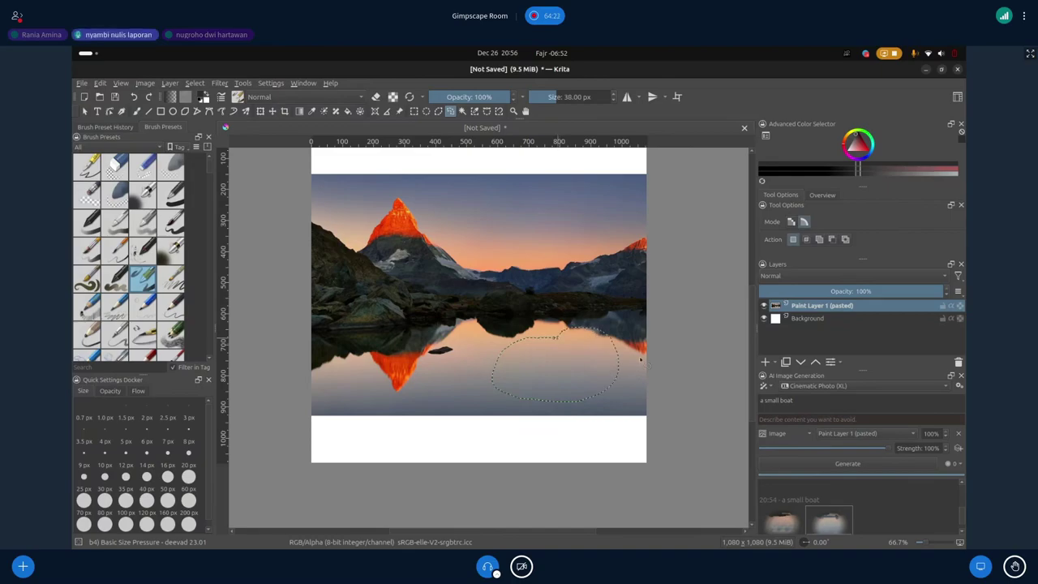
{"action": "left_click_drag", "start_coordinate": [555, 341], "coordinate": [557, 336]}
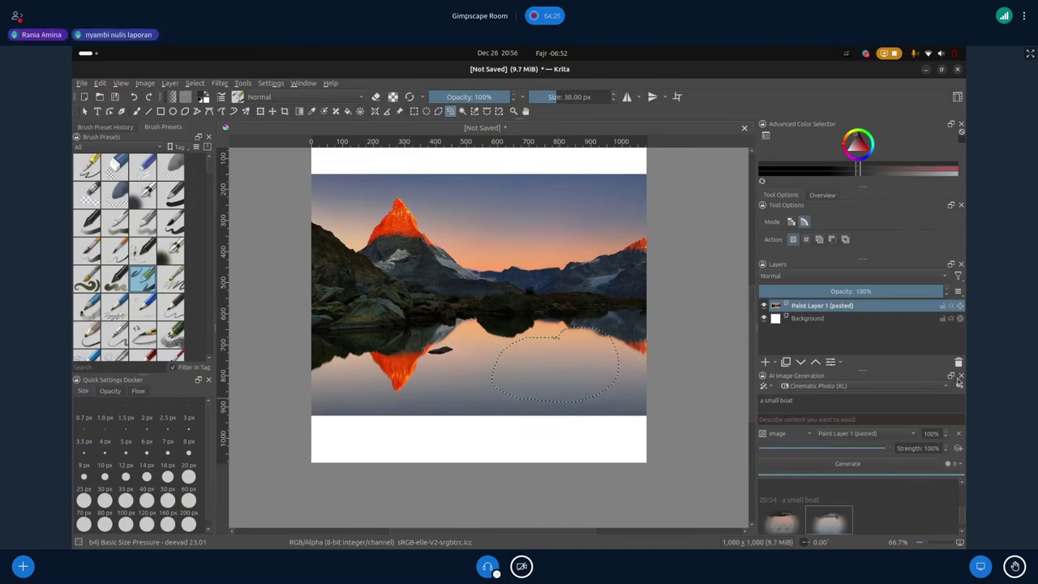
Step: On the Diffusion page, set Selection Feather and Selection Padding to 5% each, Grow staying 4%
{"action": "left_click", "coordinate": [959, 386]}
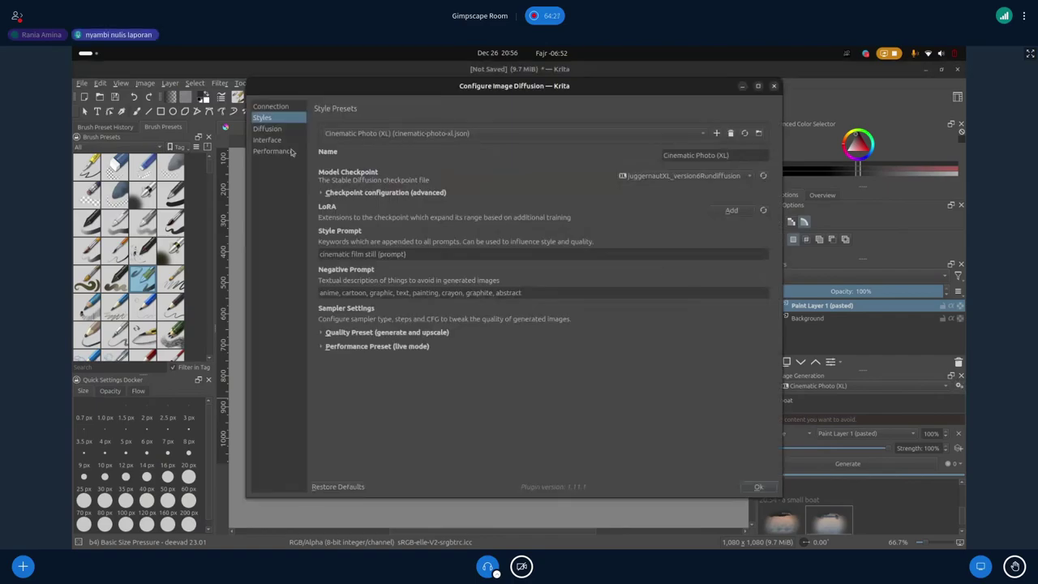
{"action": "left_click", "coordinate": [268, 128]}
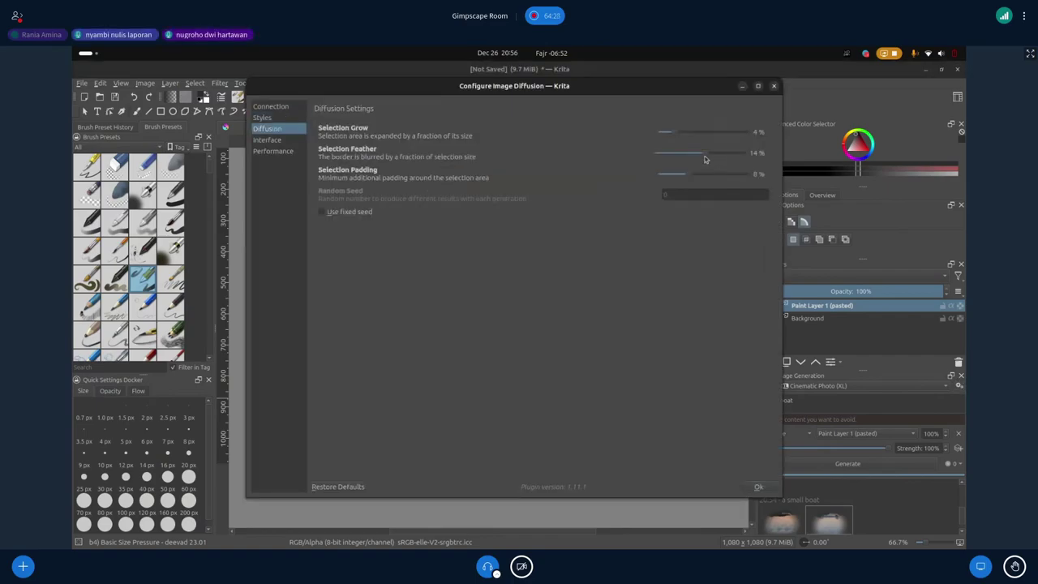
{"action": "scroll", "coordinate": [704, 160], "scroll_direction": "down", "scroll_amount": 6}
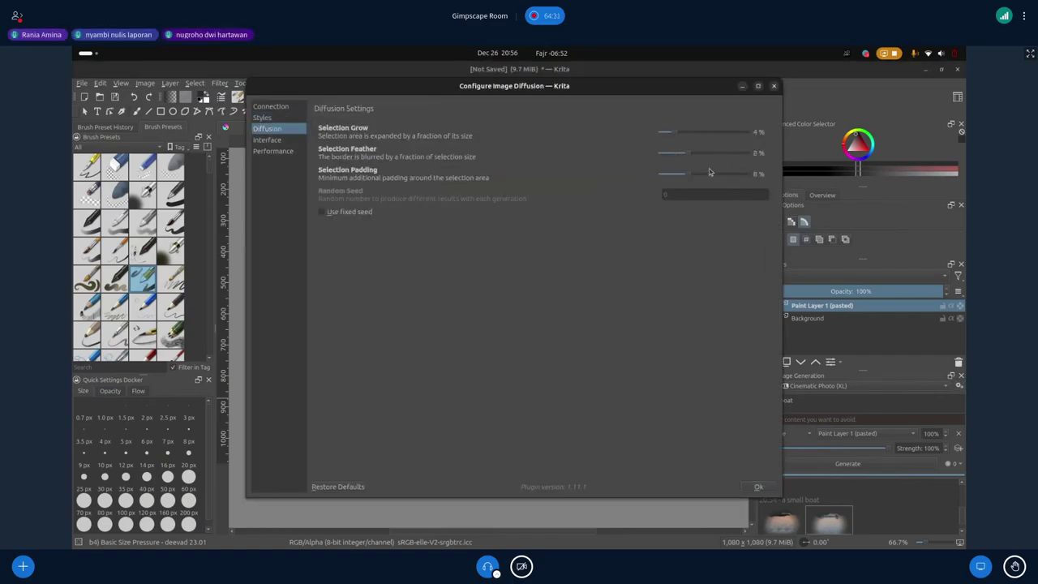
{"action": "scroll", "coordinate": [699, 153], "scroll_direction": "down", "scroll_amount": 3}
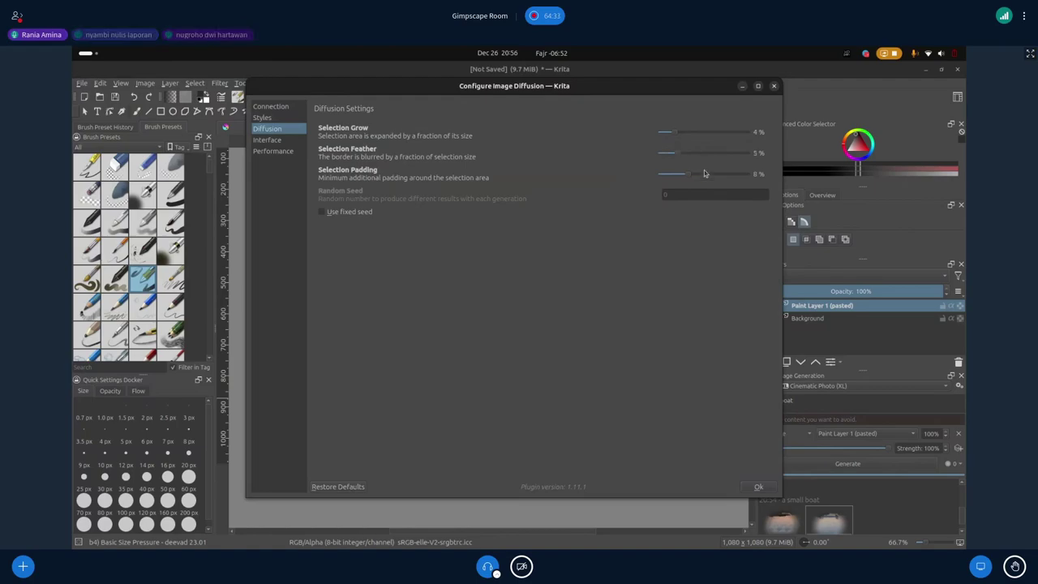
{"action": "scroll", "coordinate": [705, 173], "scroll_direction": "down", "scroll_amount": 3}
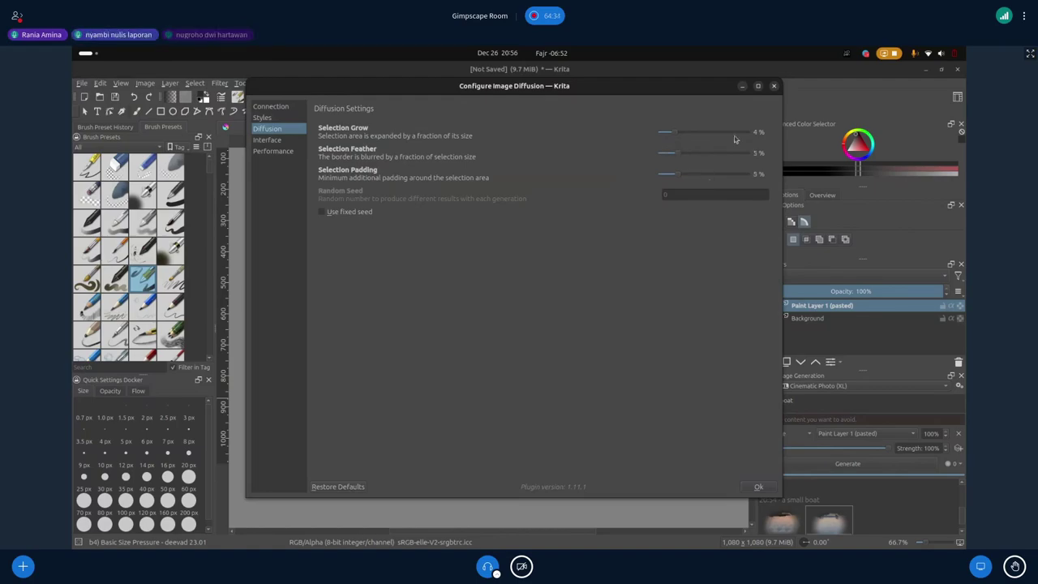
{"action": "left_click", "coordinate": [774, 87]}
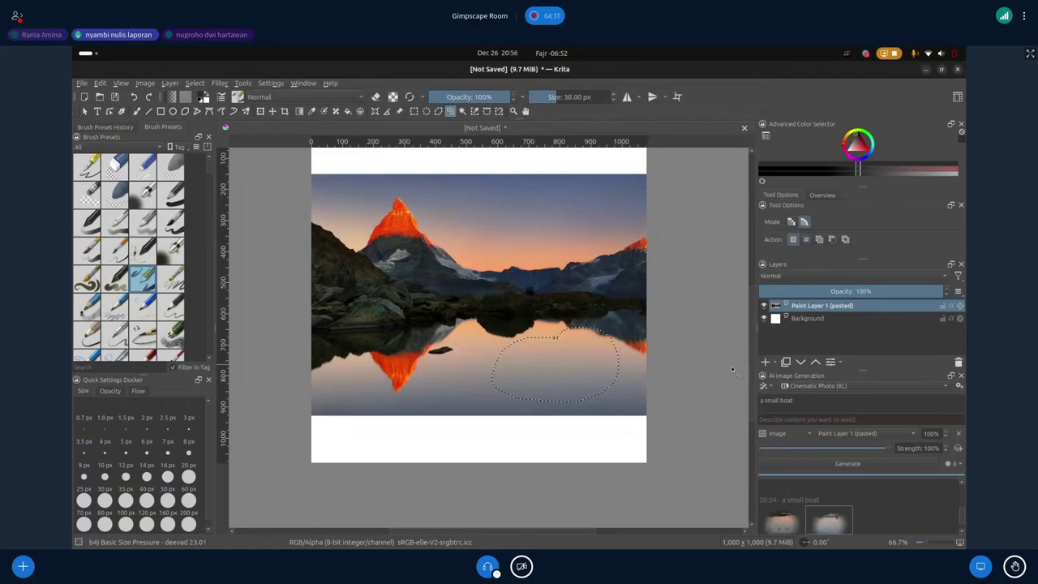
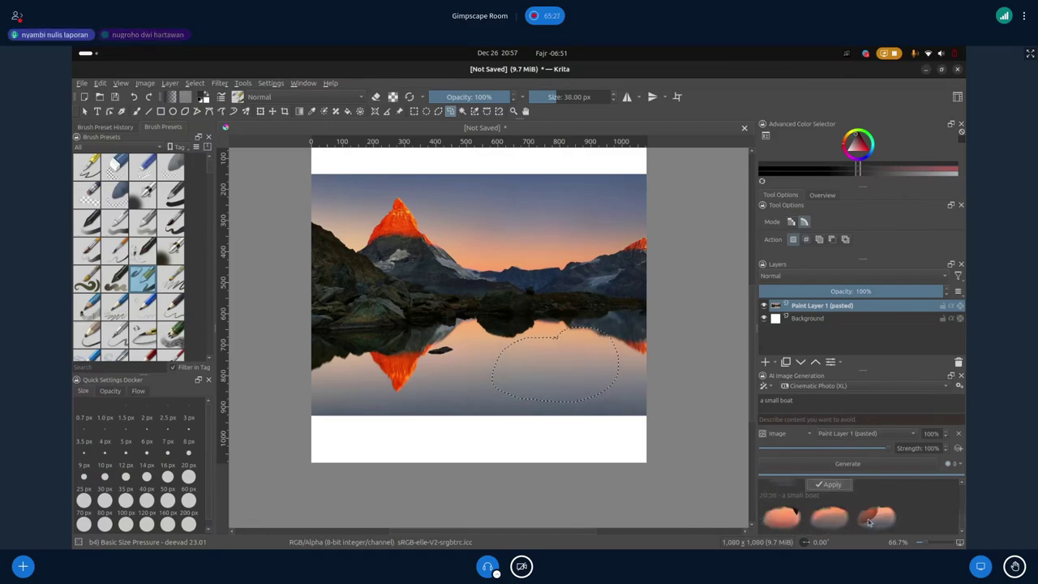
Step: Preview the earlier small-boat results on the lake, ending on the first one
{"action": "left_click", "coordinate": [875, 522]}
{"action": "left_click", "coordinate": [829, 518]}
{"action": "left_click", "coordinate": [793, 522]}
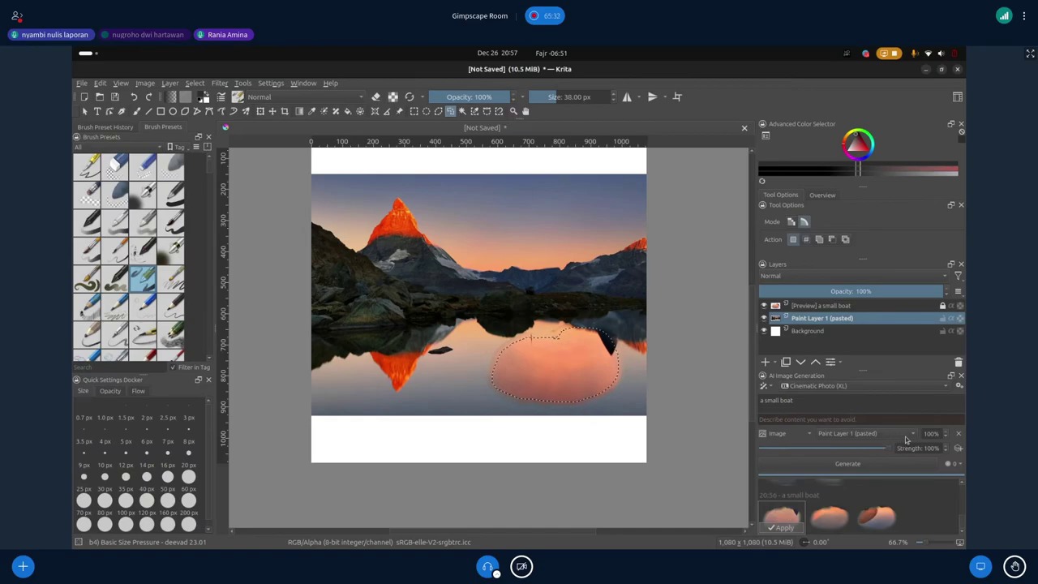
Step: Switch the generation style to Cinematic Photo and check the generation queue's cancel options without cancelling
{"action": "left_click", "coordinate": [857, 386]}
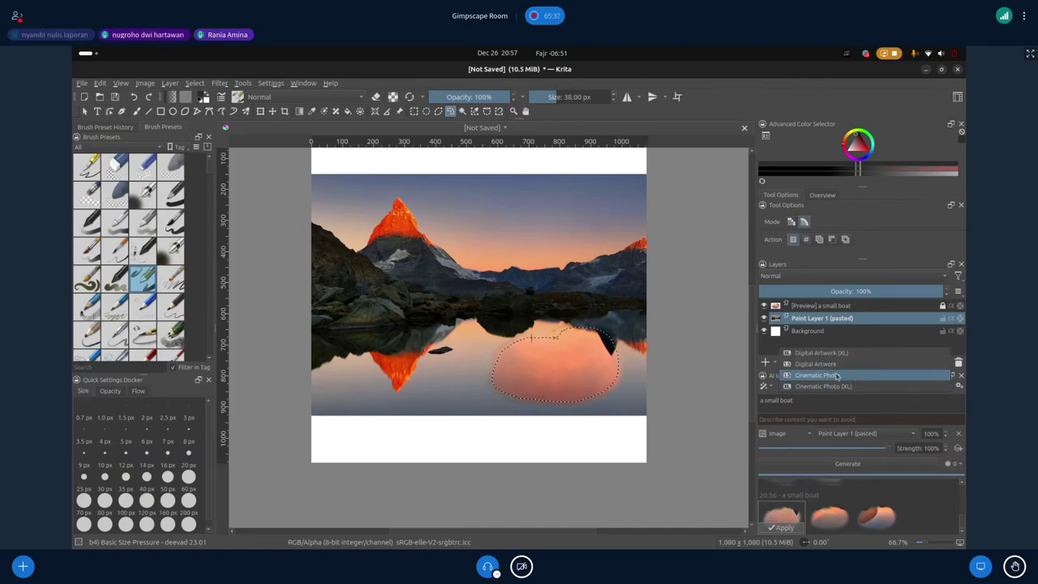
{"action": "left_click", "coordinate": [836, 376]}
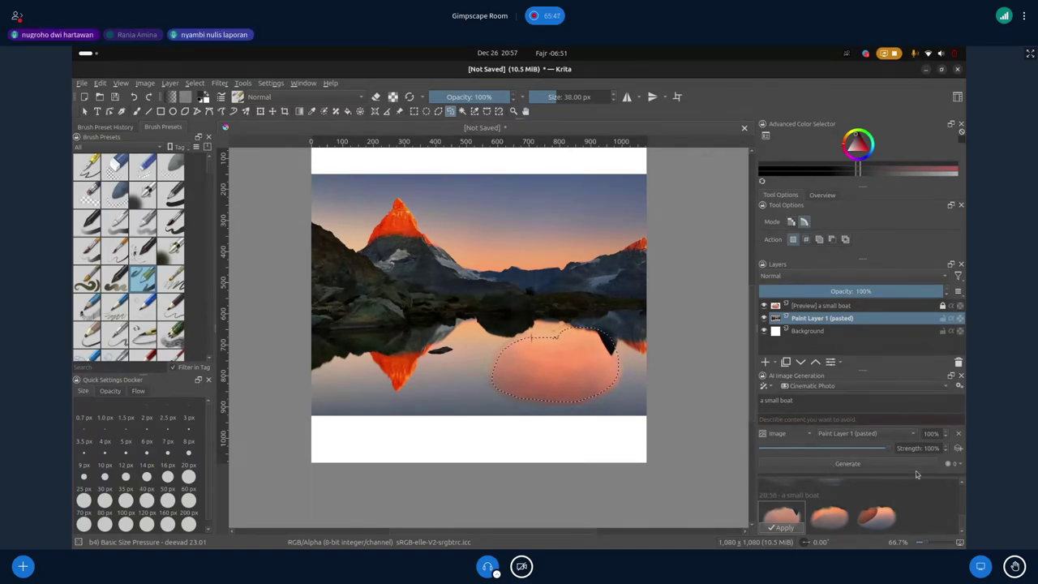
{"action": "left_click", "coordinate": [955, 464]}
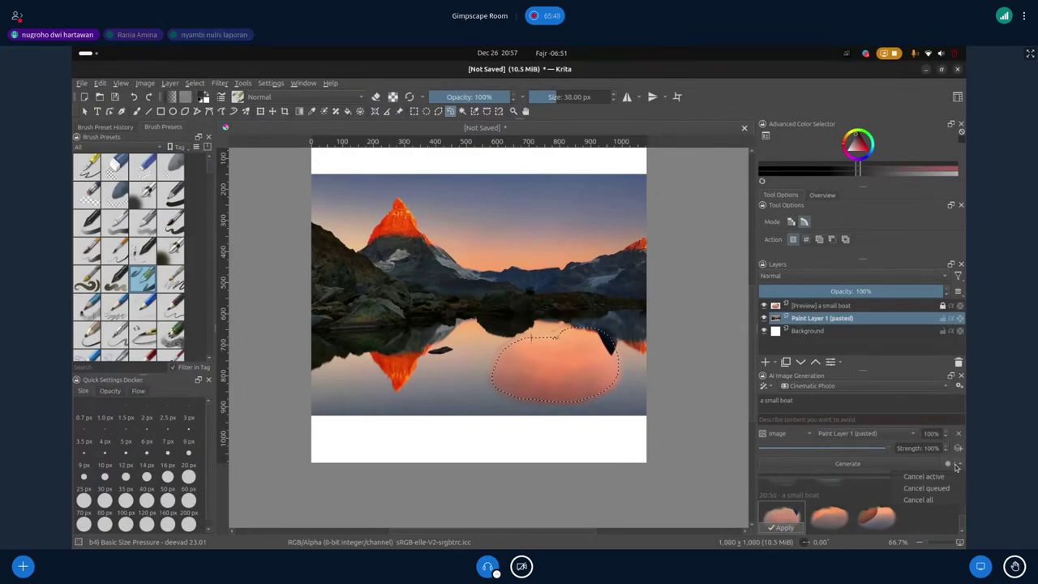
{"action": "left_click", "coordinate": [886, 455]}
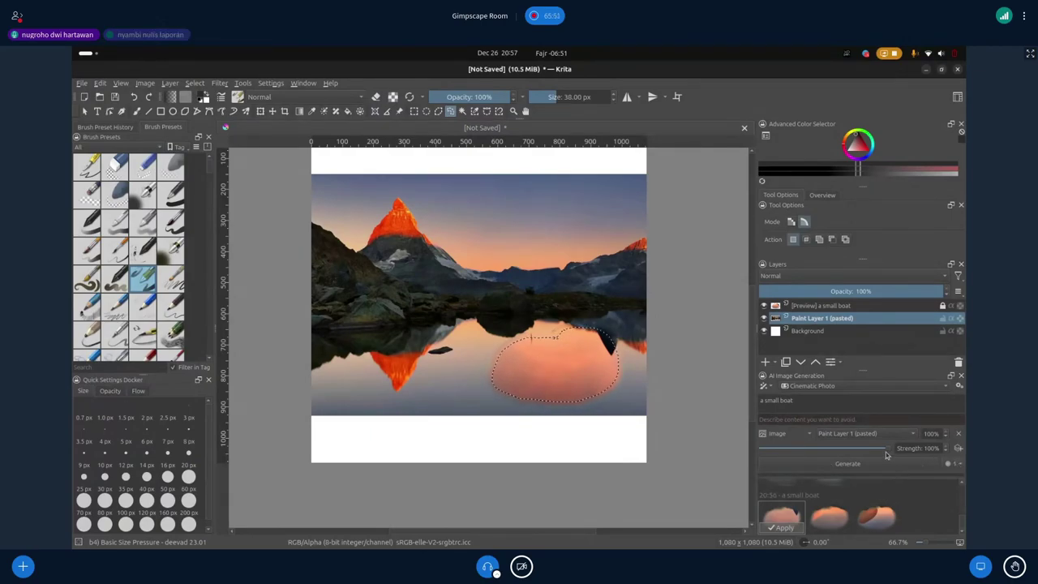
Step: Queue another small-boat batch and preview the white boat, rock and small red boat results
{"action": "left_click", "coordinate": [886, 458]}
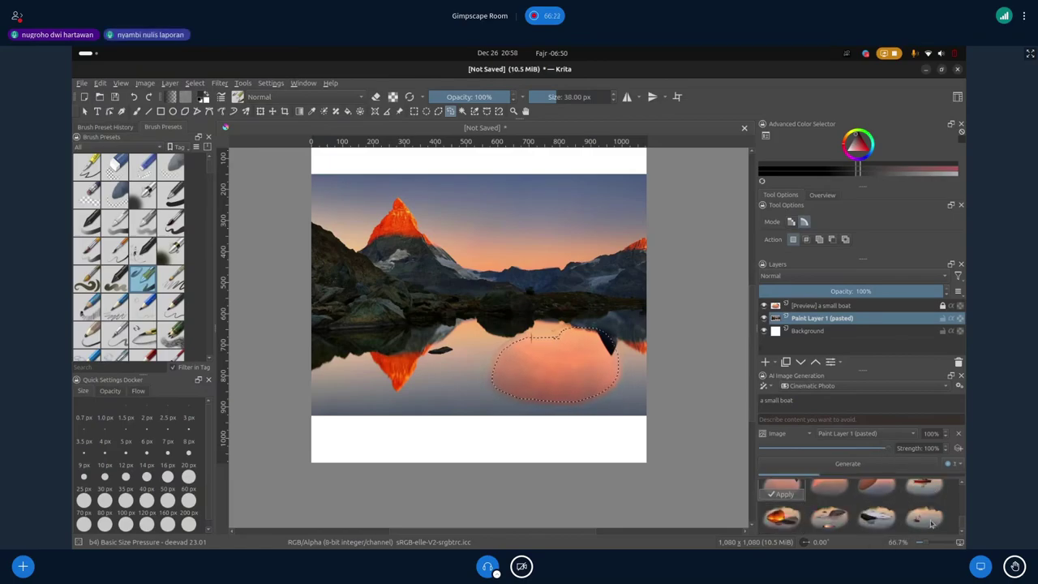
{"action": "left_click", "coordinate": [922, 489]}
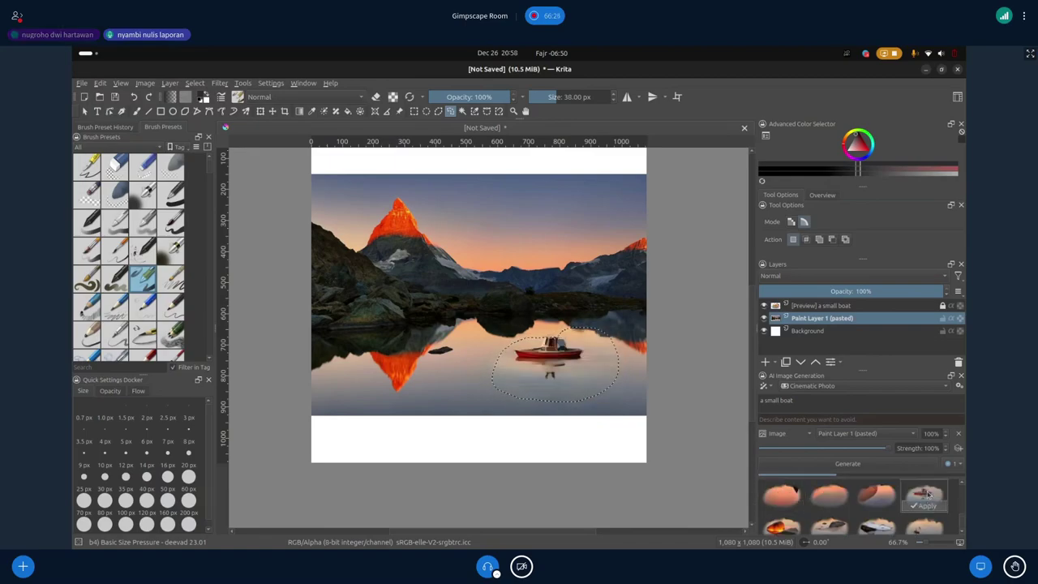
{"action": "left_click", "coordinate": [881, 520]}
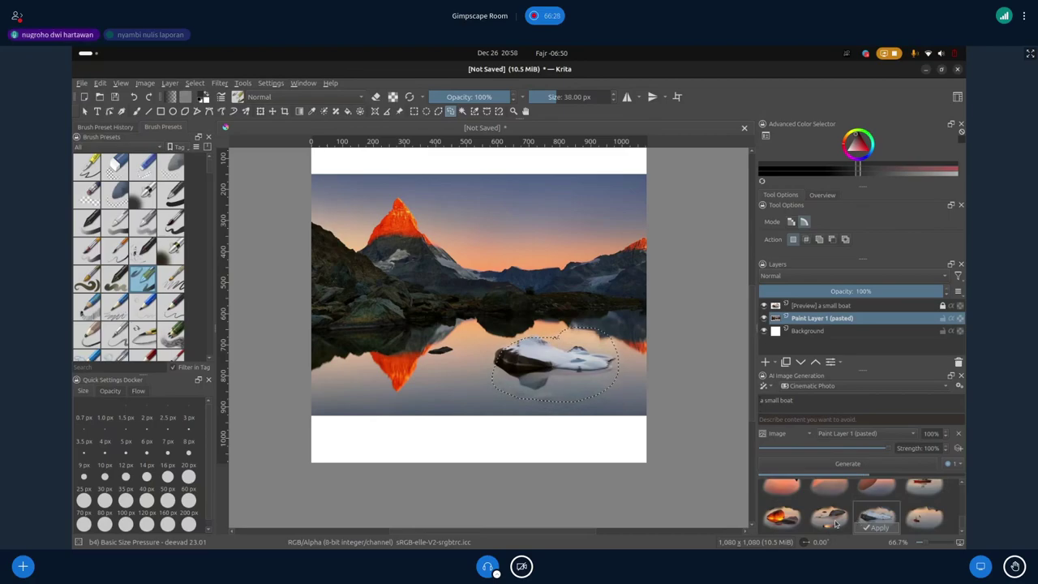
{"action": "left_click", "coordinate": [831, 519]}
{"action": "left_click", "coordinate": [783, 523]}
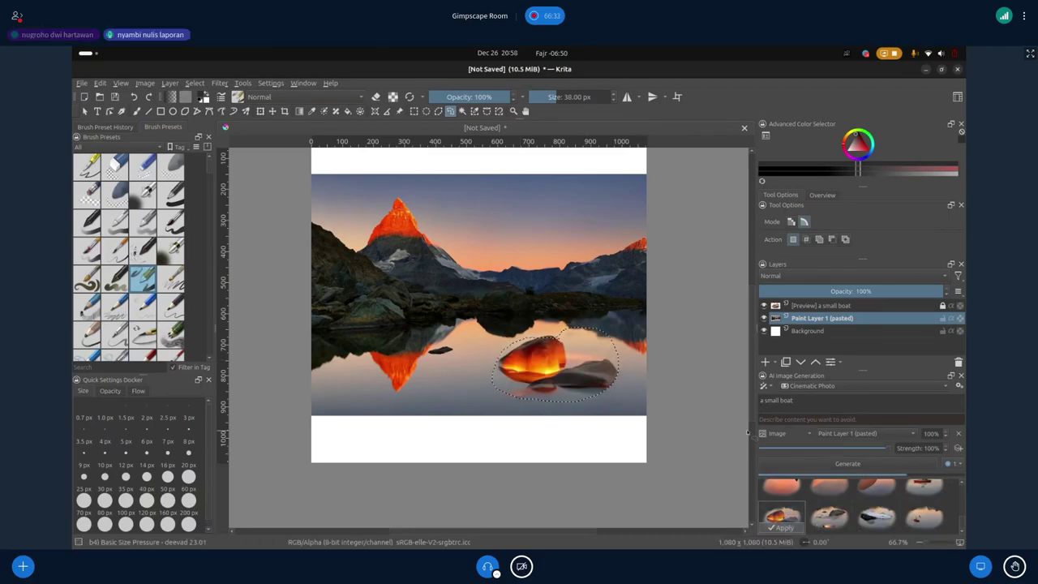
{"action": "left_click", "coordinate": [925, 519]}
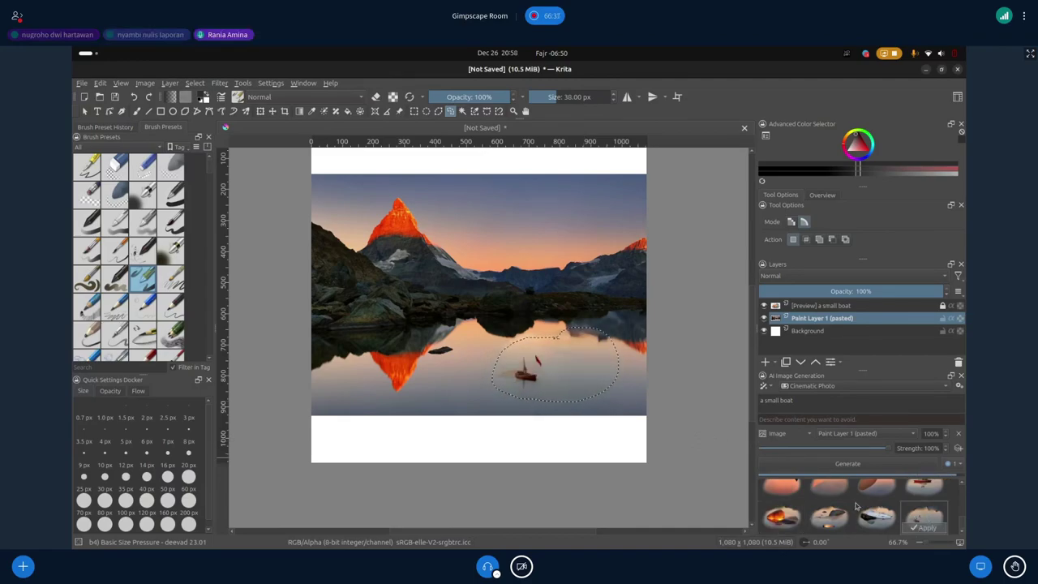
Step: Compare the grey rocks, grey boat and dark boat results, finishing on the red rowboat with people
{"action": "scroll", "coordinate": [865, 511], "scroll_direction": "up", "scroll_amount": 2}
{"action": "scroll", "coordinate": [865, 512], "scroll_direction": "down", "scroll_amount": 2}
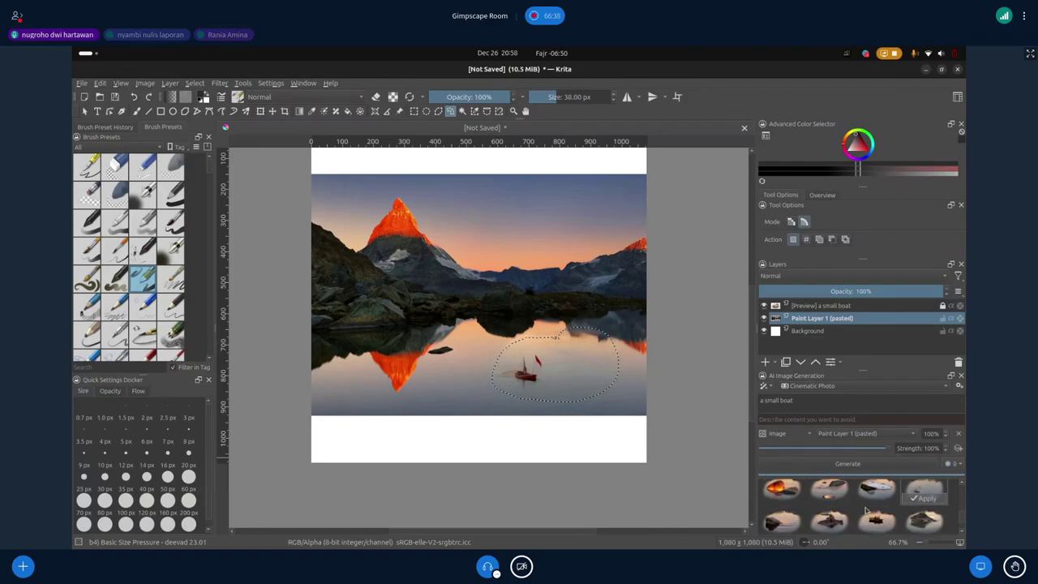
{"action": "left_click", "coordinate": [793, 519]}
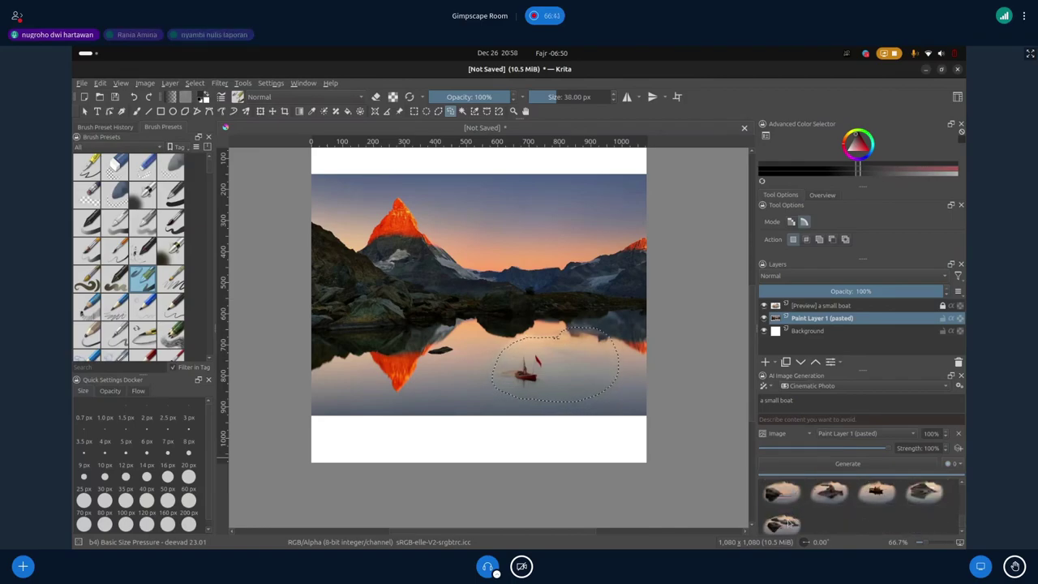
{"action": "scroll", "coordinate": [851, 518], "scroll_direction": "up", "scroll_amount": 1}
{"action": "left_click", "coordinate": [915, 513]}
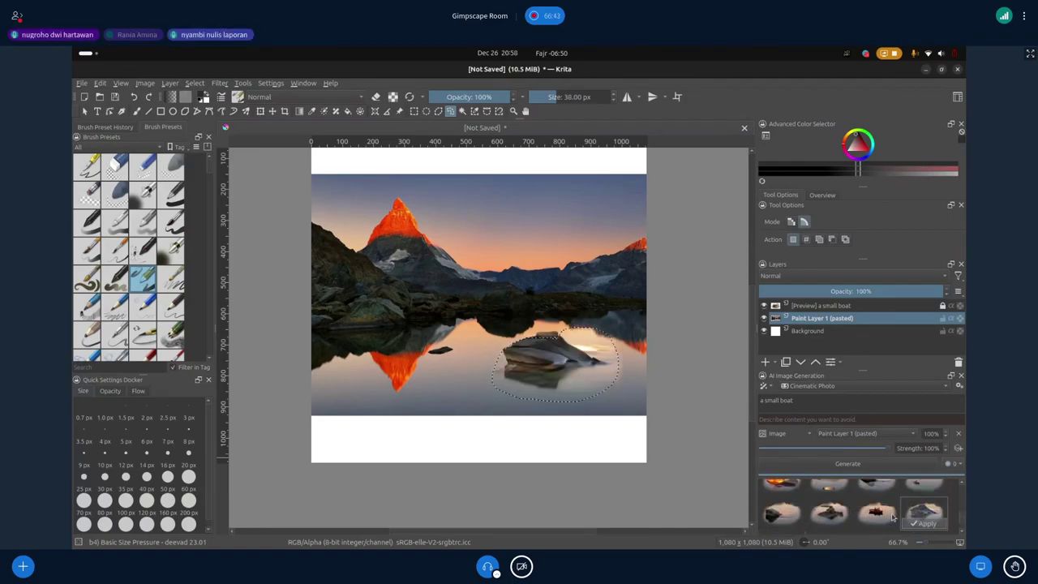
{"action": "left_click", "coordinate": [878, 515]}
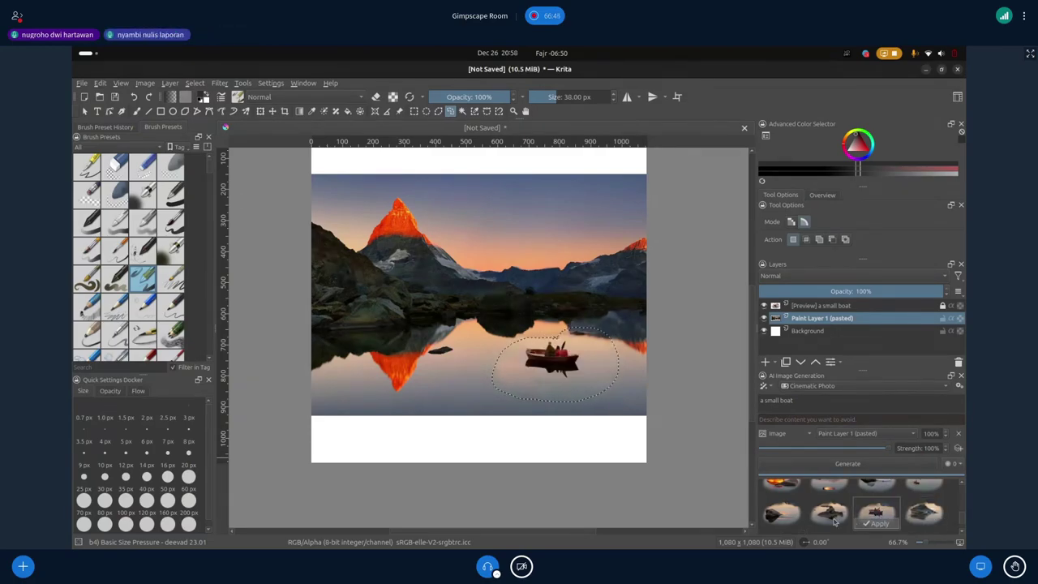
{"action": "left_click", "coordinate": [829, 513]}
{"action": "left_click", "coordinate": [780, 513]}
{"action": "left_click", "coordinate": [924, 512]}
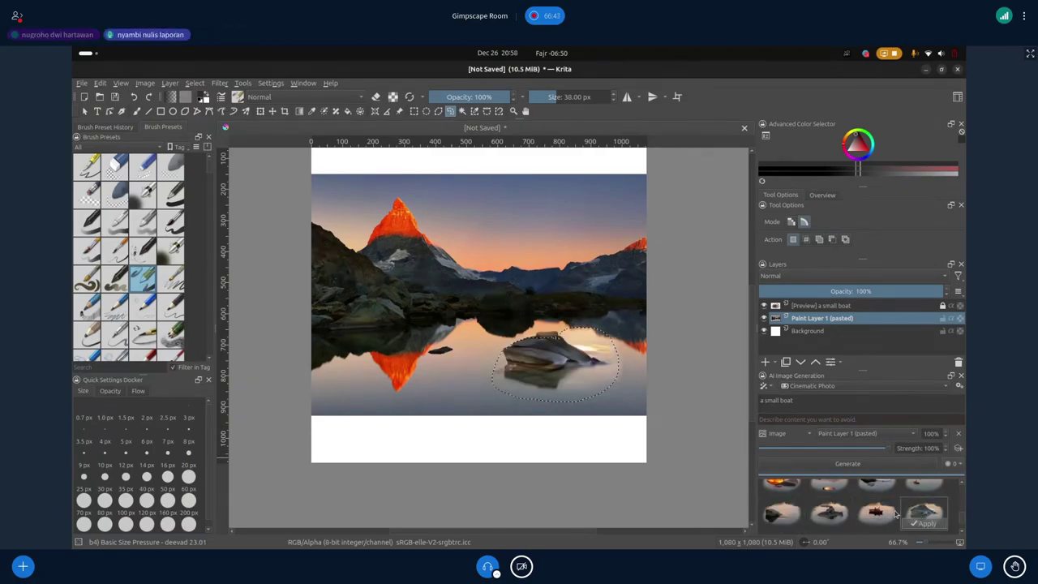
{"action": "left_click", "coordinate": [878, 513]}
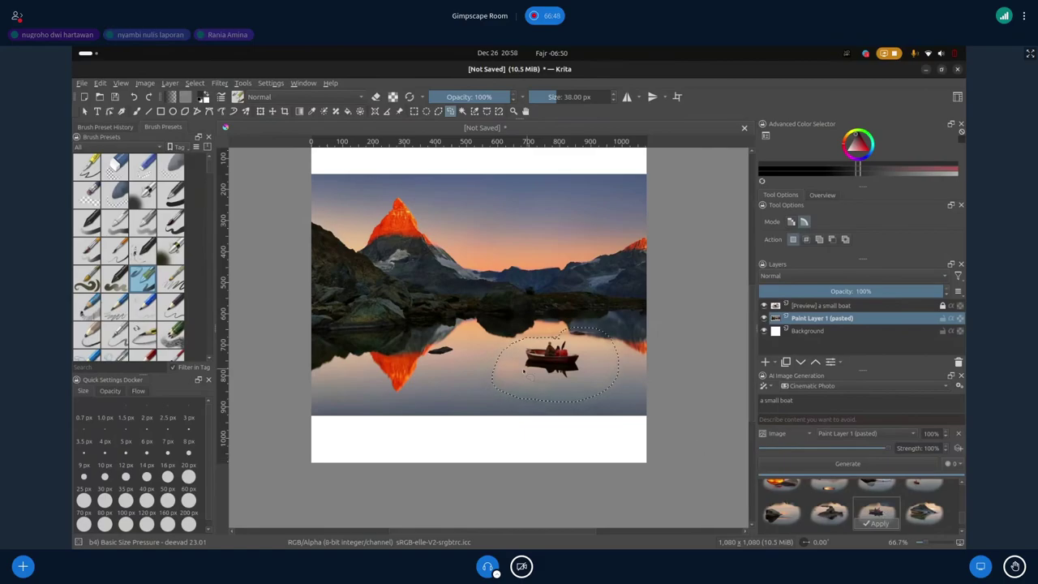
Step: Inspect the red rowboat up close, then apply its preview layer as a permanent generated layer
{"action": "scroll", "coordinate": [550, 390], "scroll_direction": "up", "scroll_amount": 4}
{"action": "scroll", "coordinate": [550, 389], "scroll_direction": "down", "scroll_amount": 2}
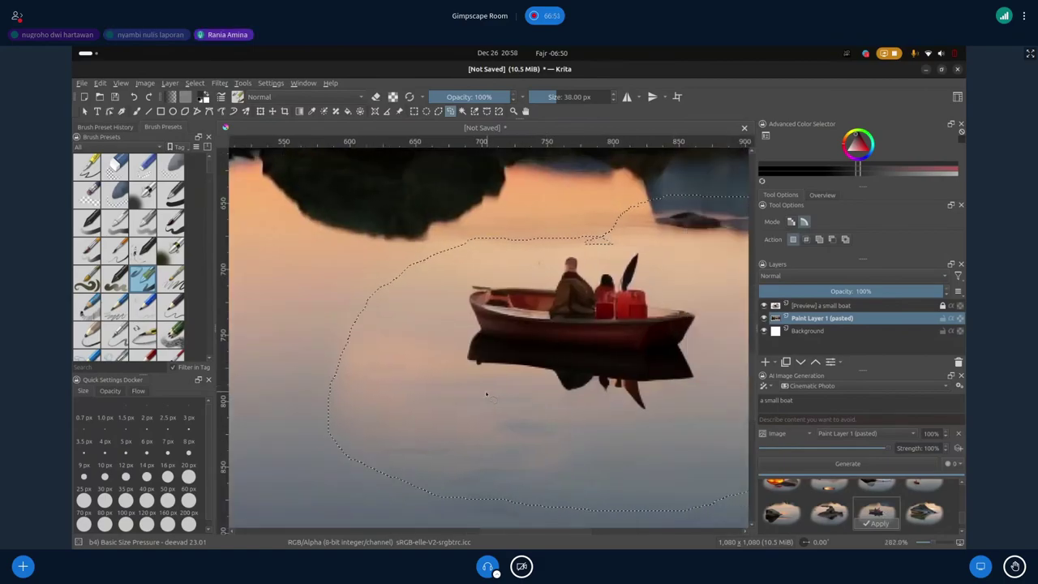
{"action": "scroll", "coordinate": [562, 421], "scroll_direction": "down", "scroll_amount": 3}
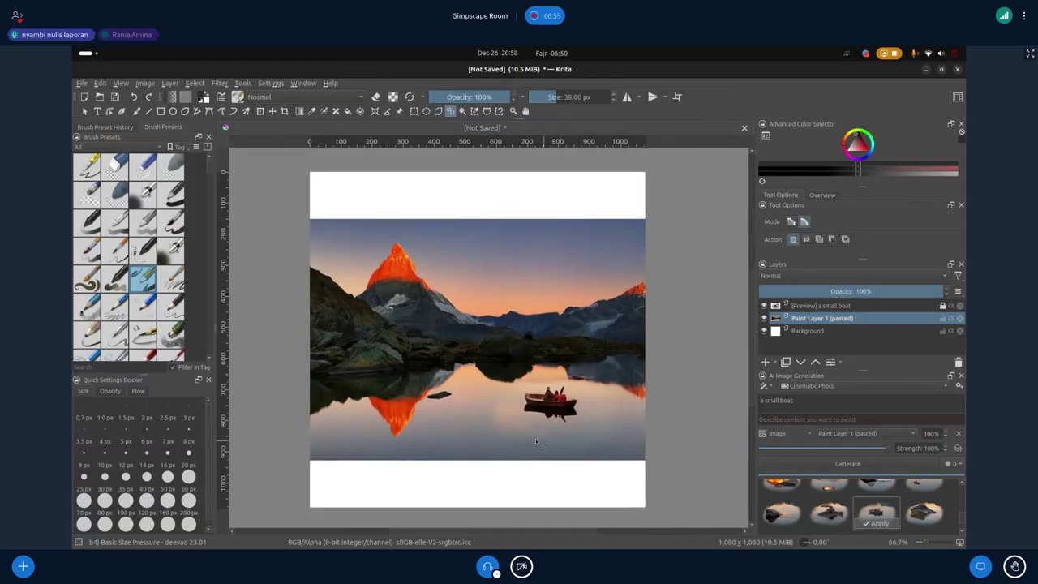
{"action": "scroll", "coordinate": [544, 440], "scroll_direction": "up", "scroll_amount": 2}
{"action": "scroll", "coordinate": [486, 430], "scroll_direction": "up", "scroll_amount": 2}
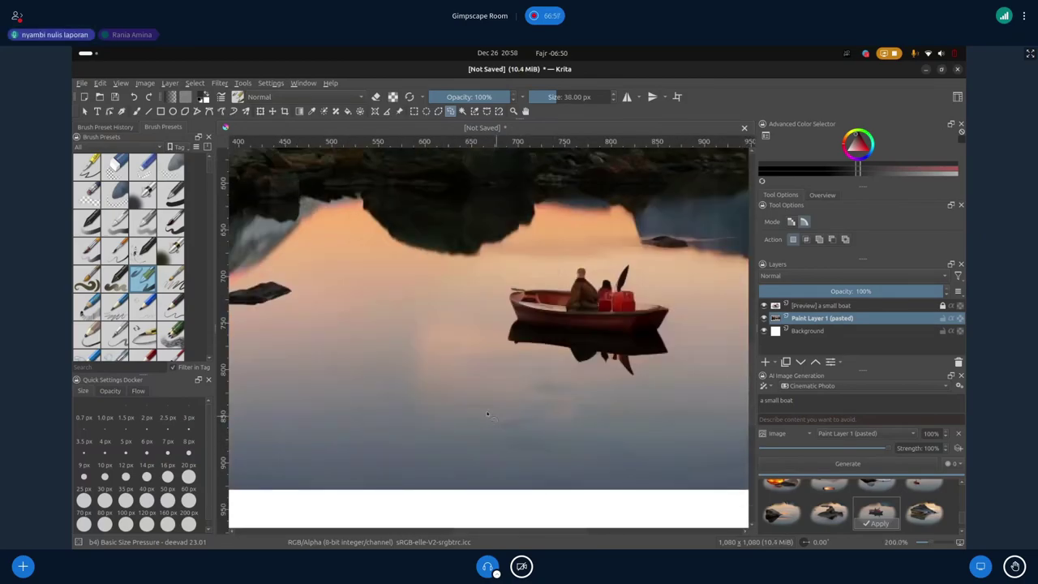
{"action": "left_click", "coordinate": [813, 307]}
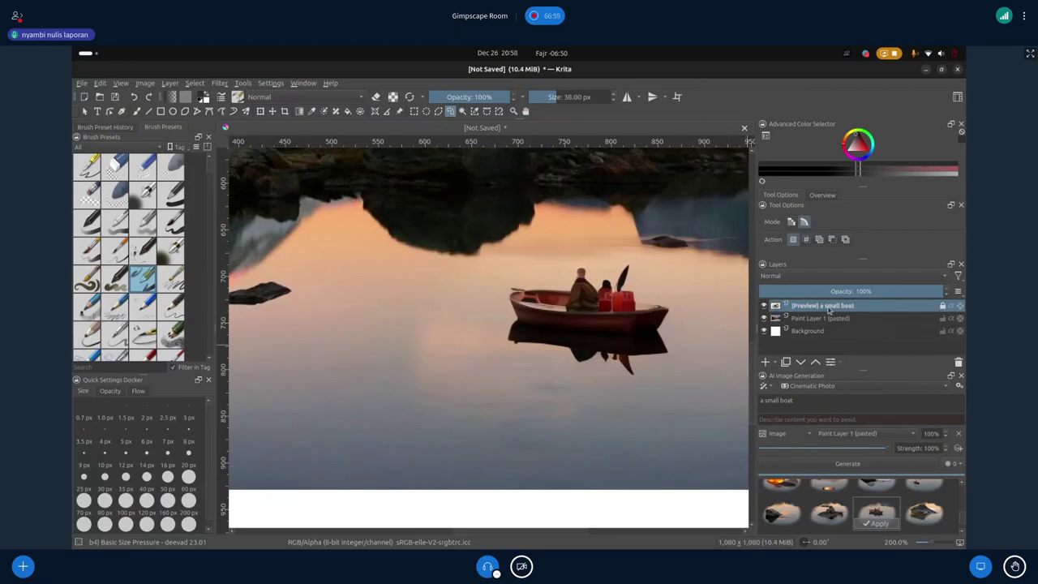
{"action": "left_click", "coordinate": [879, 525]}
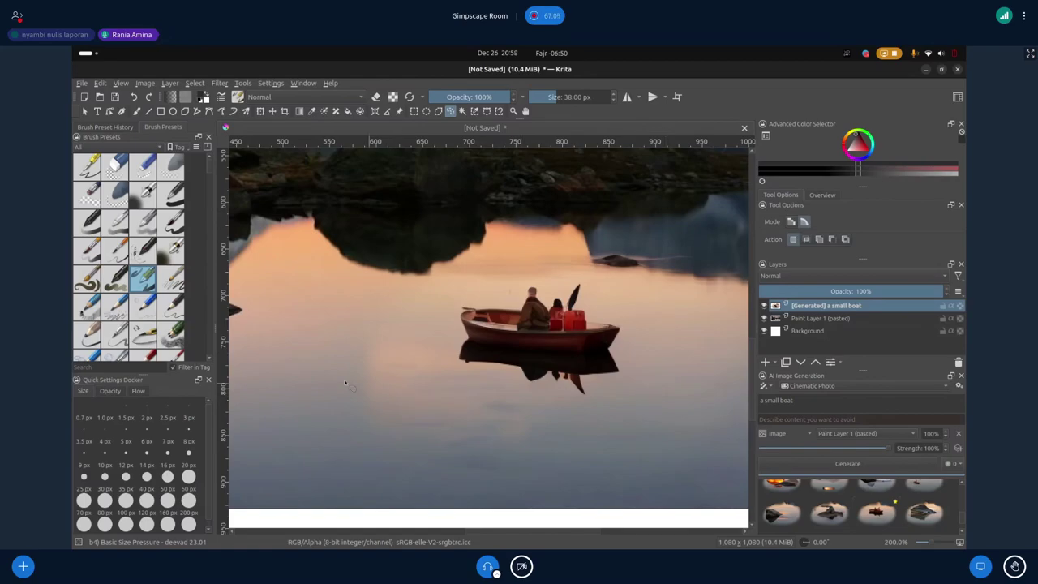
Step: Open the image diffusion configuration on its Interface settings page
{"action": "left_click", "coordinate": [958, 387]}
{"action": "left_click", "coordinate": [267, 128]}
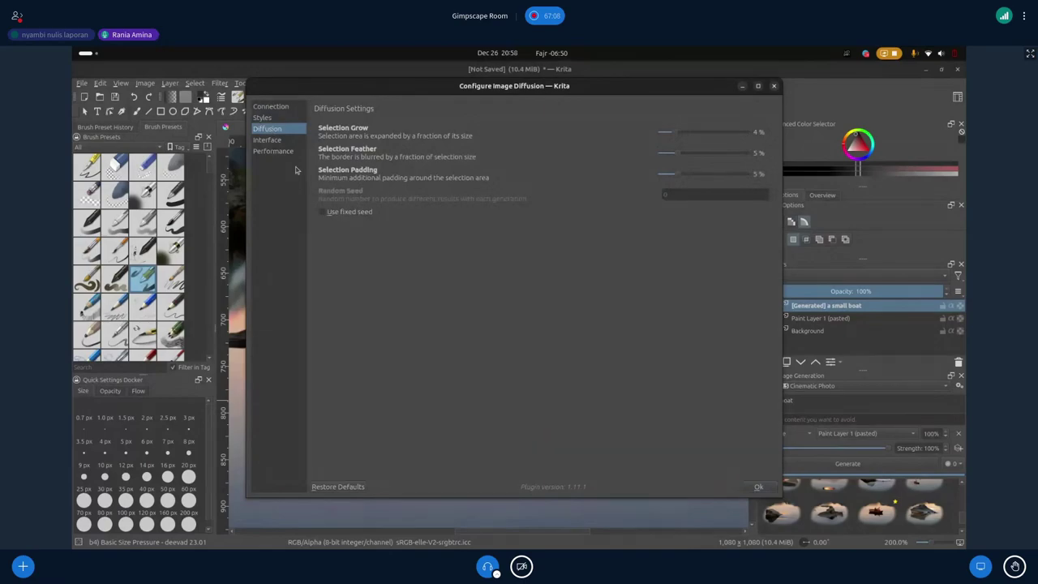
{"action": "left_click", "coordinate": [268, 140]}
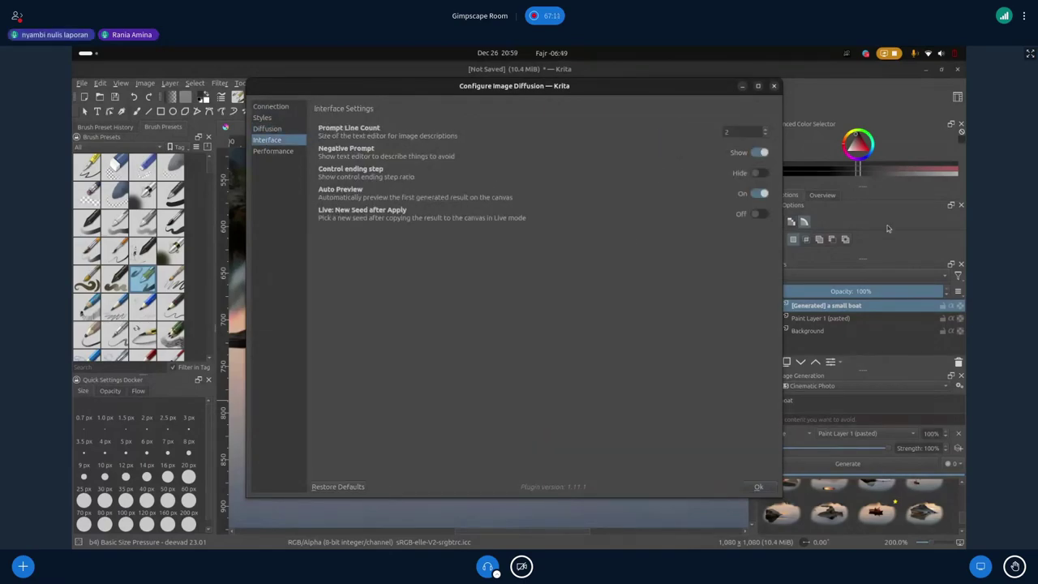